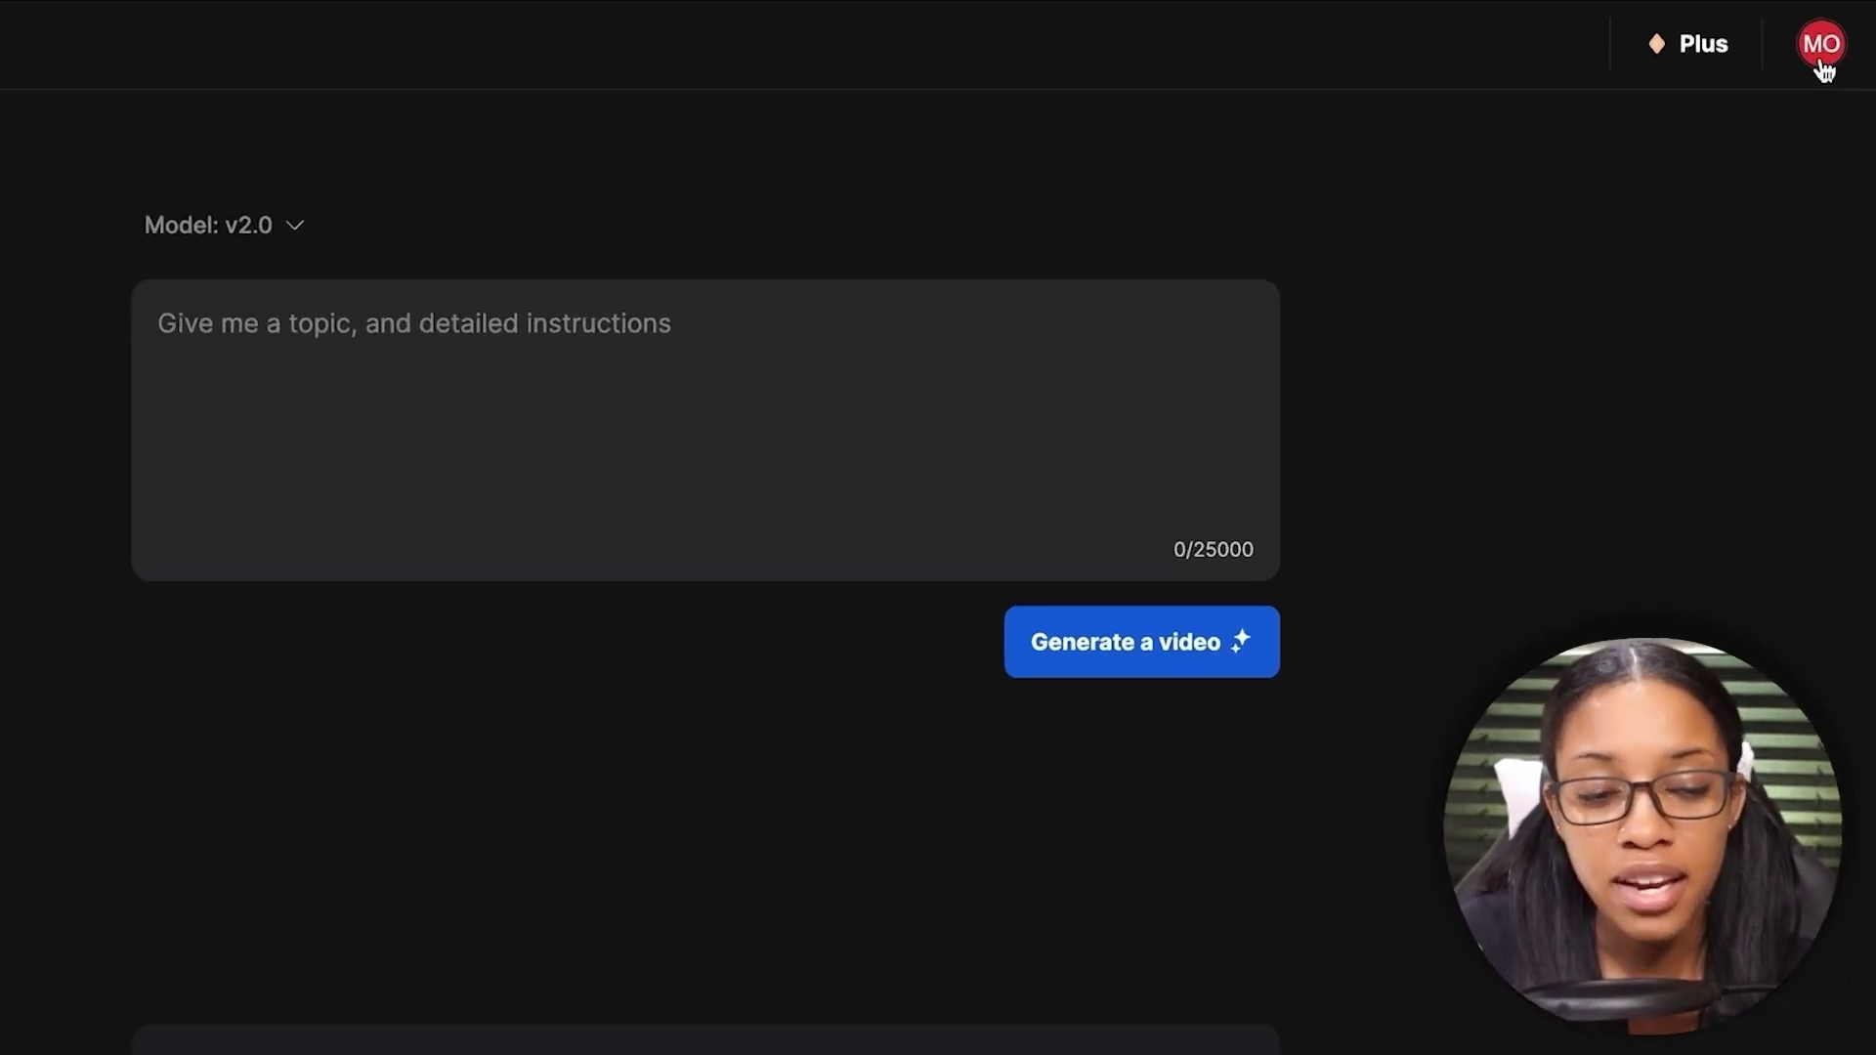
# Step: Open the workspace settings from the account profile and make sure Beta features is enabled
pyautogui.click(1824, 51)
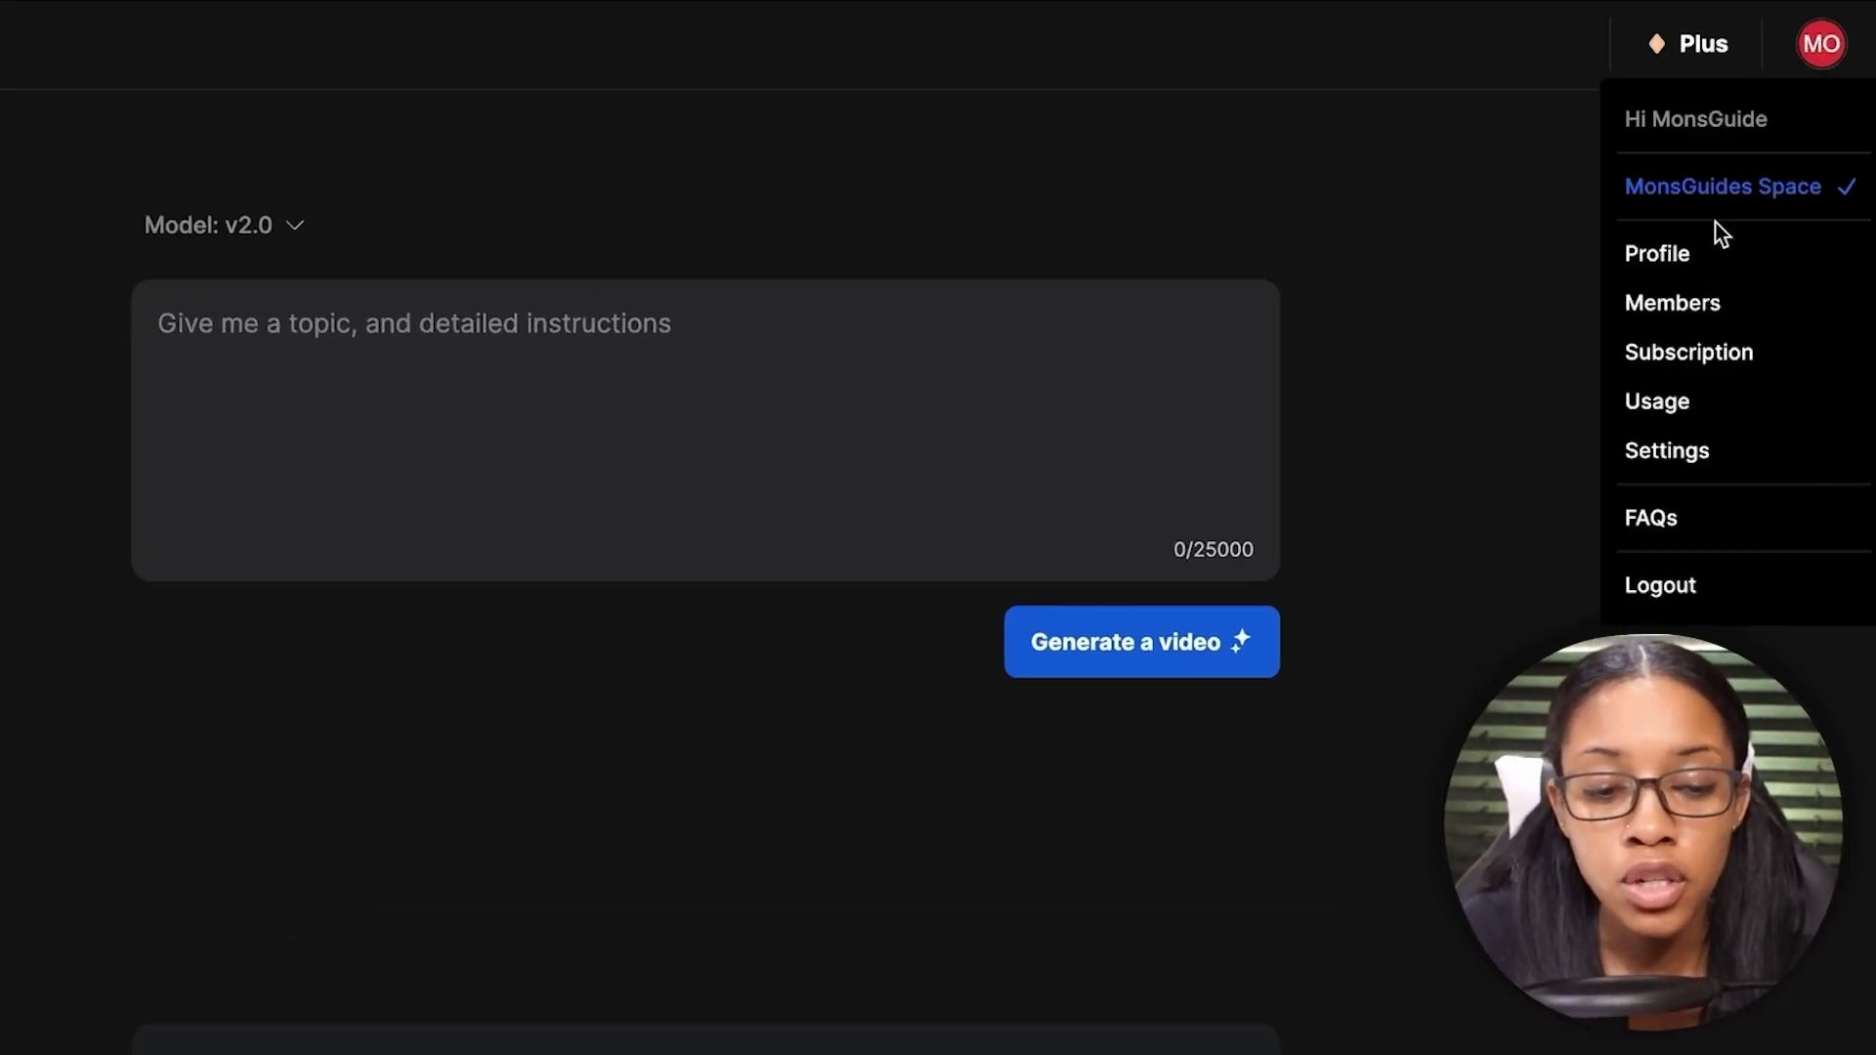
pyautogui.click(1675, 260)
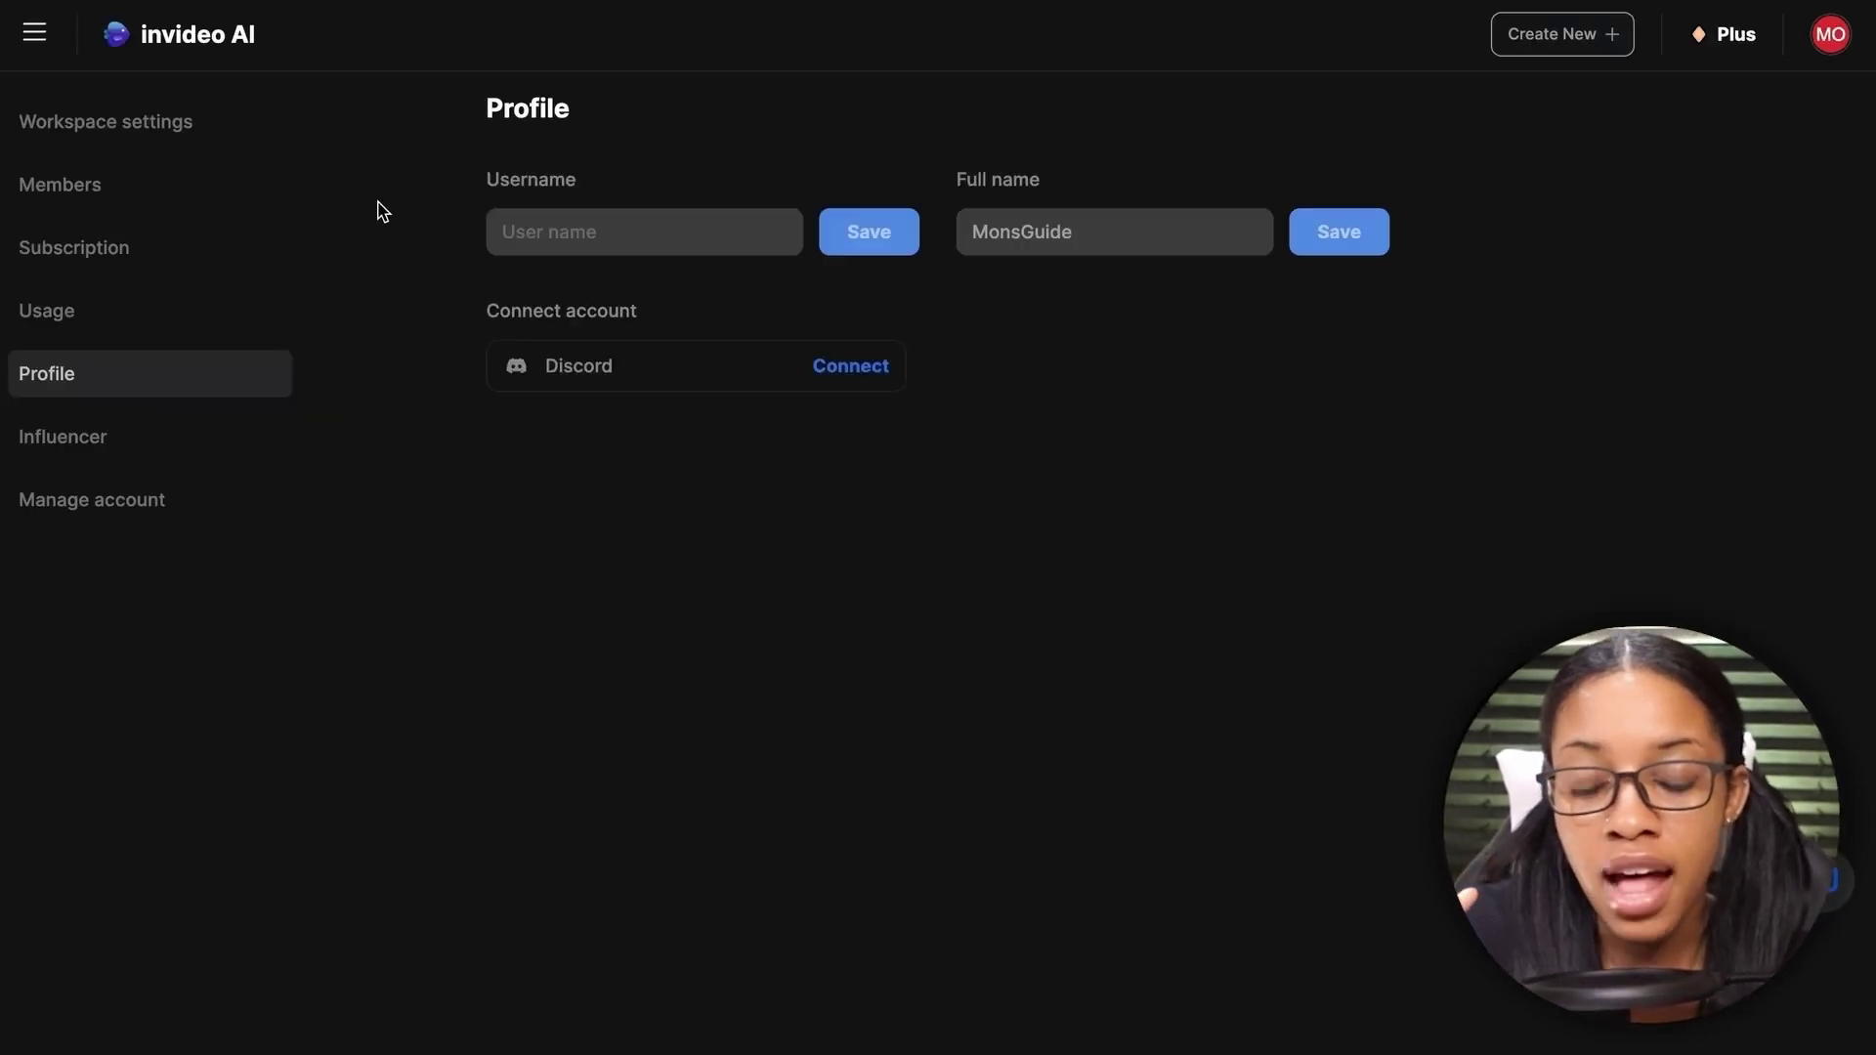
pyautogui.click(117, 125)
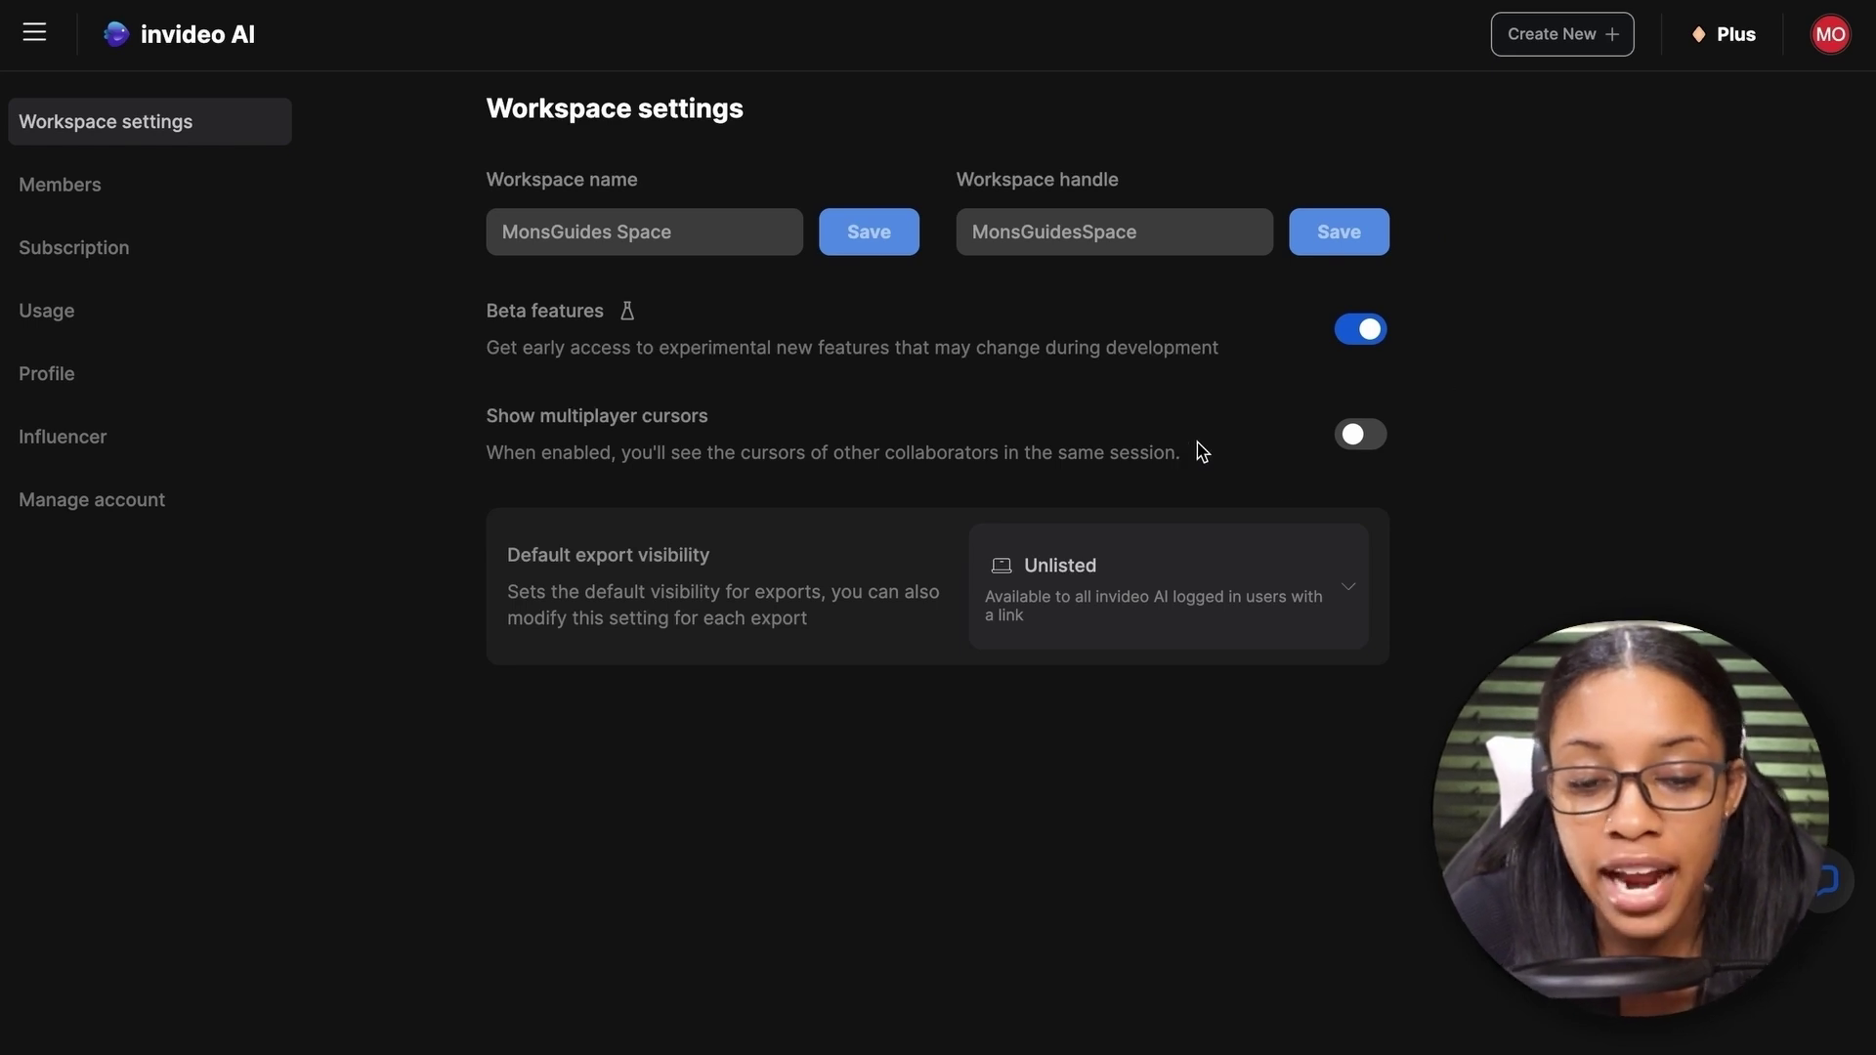
pyautogui.moveTo(485, 310); pyautogui.dragTo(636, 310)
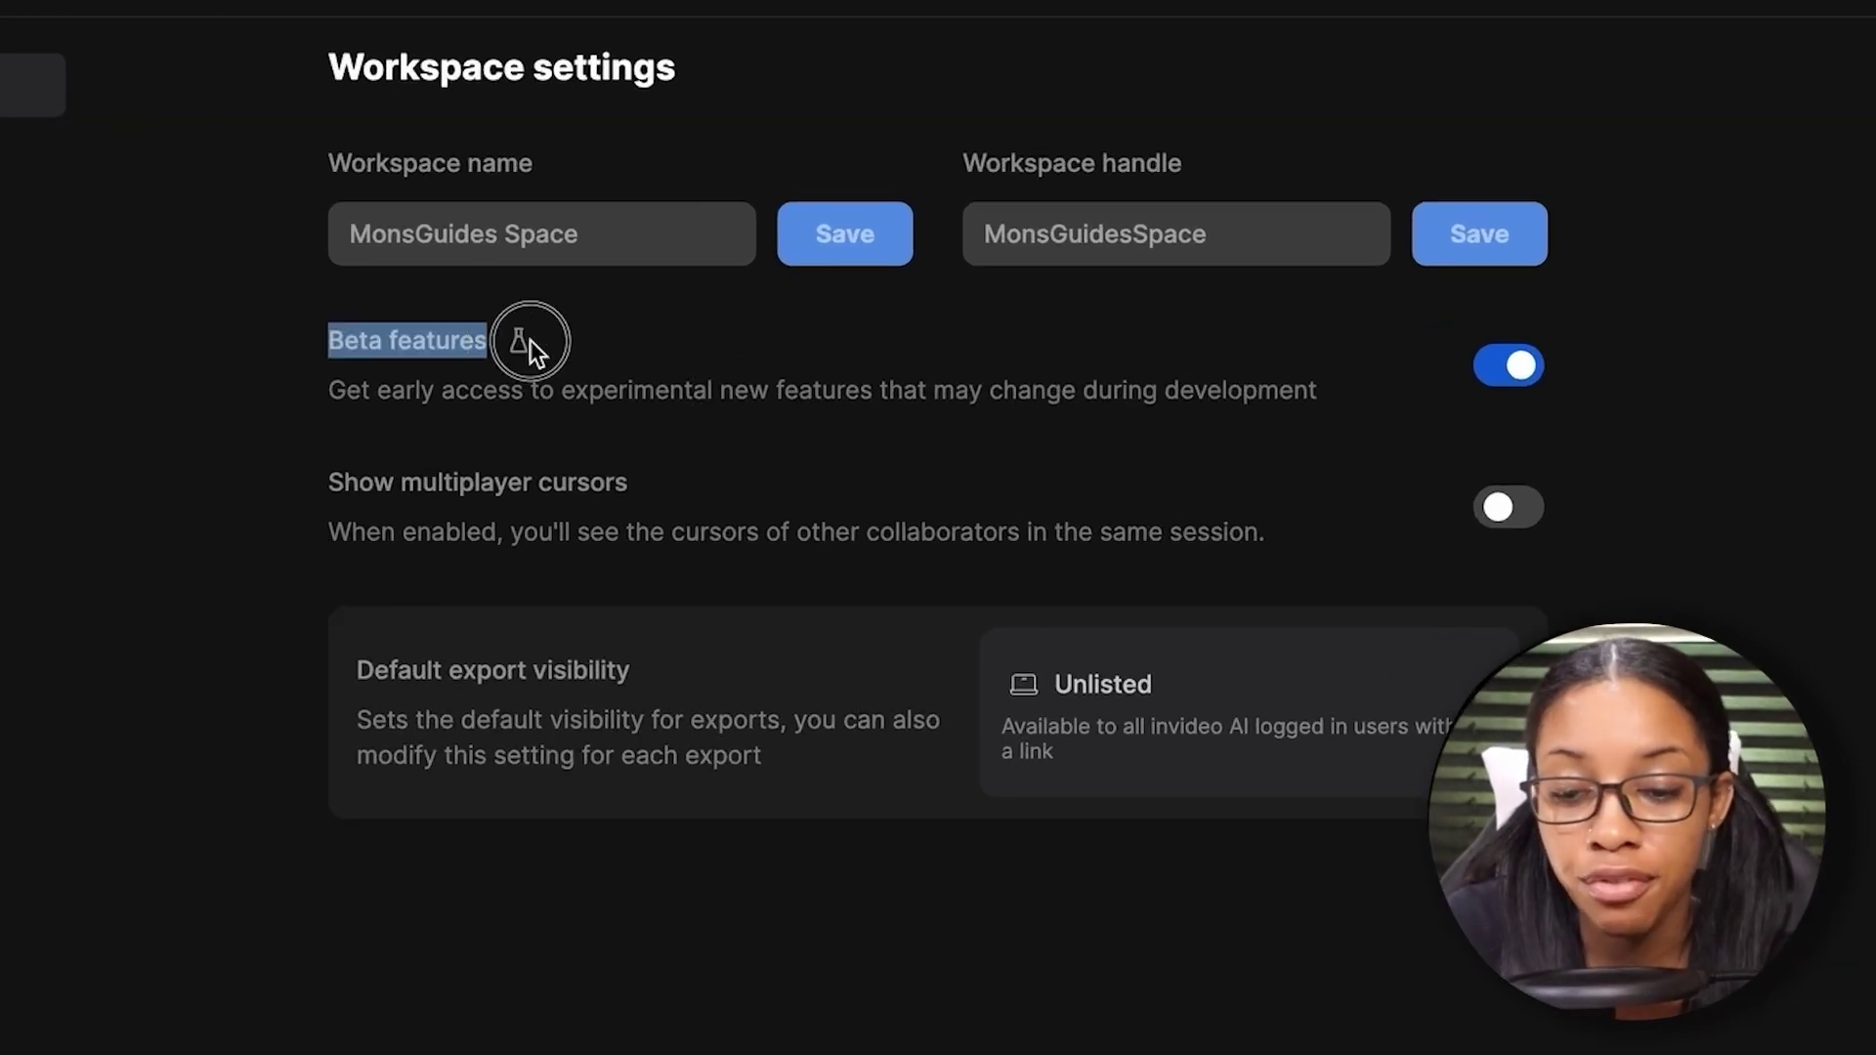
pyautogui.click(1508, 377)
pyautogui.click(1508, 376)
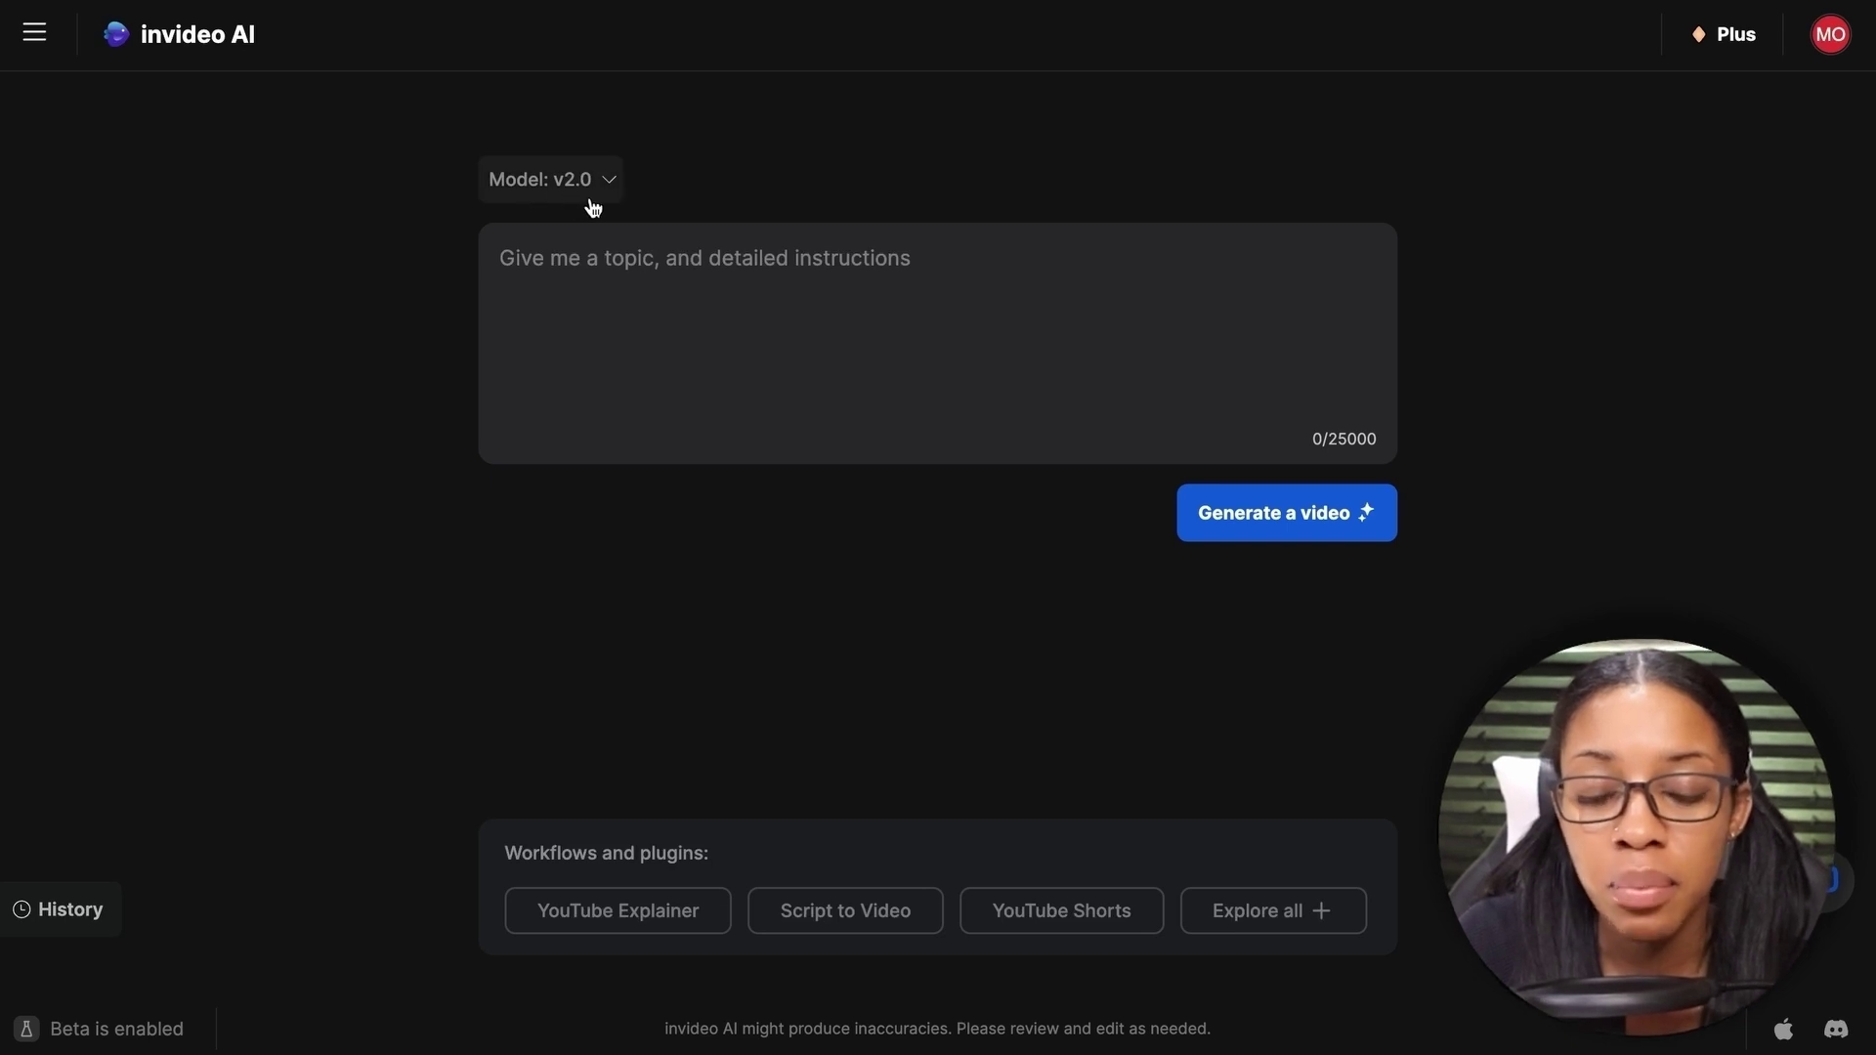
# Step: Select the invideo AI v2.0 model and enter the prompt template "generate me a (length) (video type) video about (topic)"
pyautogui.click(595, 186)
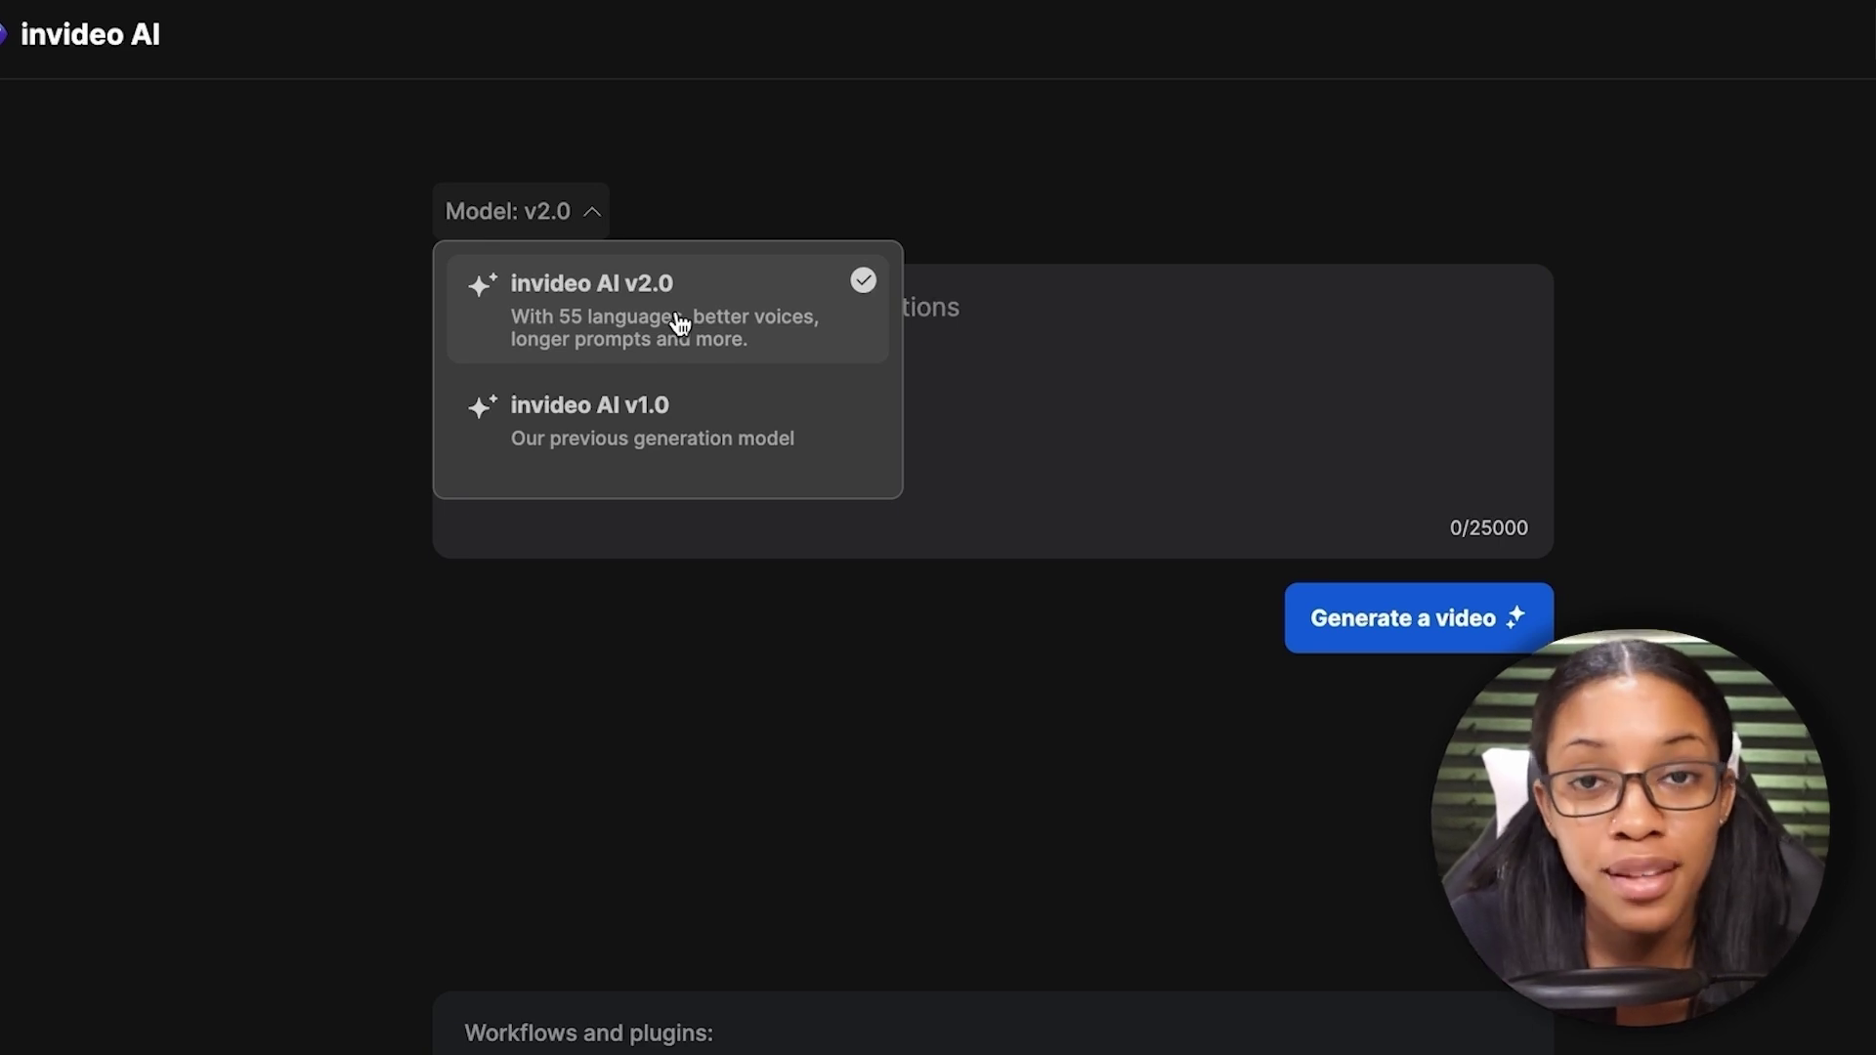
pyautogui.click(740, 294)
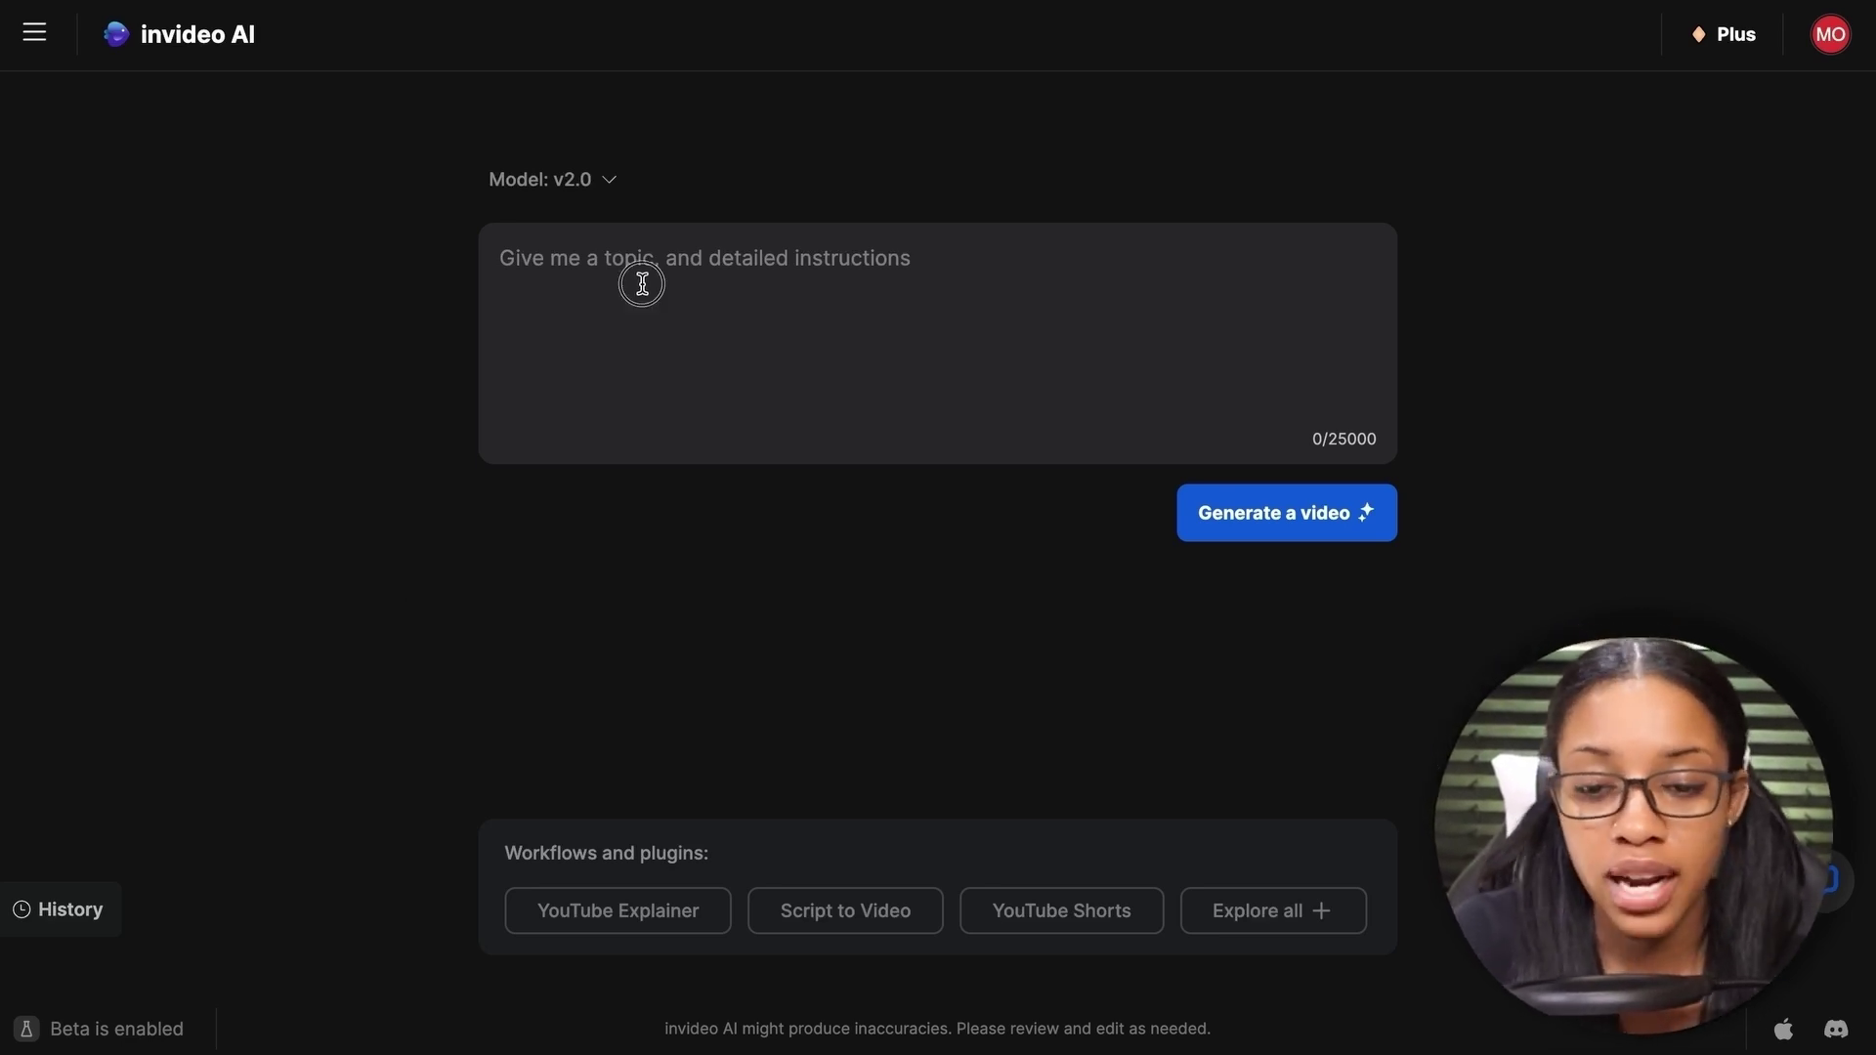
pyautogui.write('generate me a (length) (video type) video about (topic)')
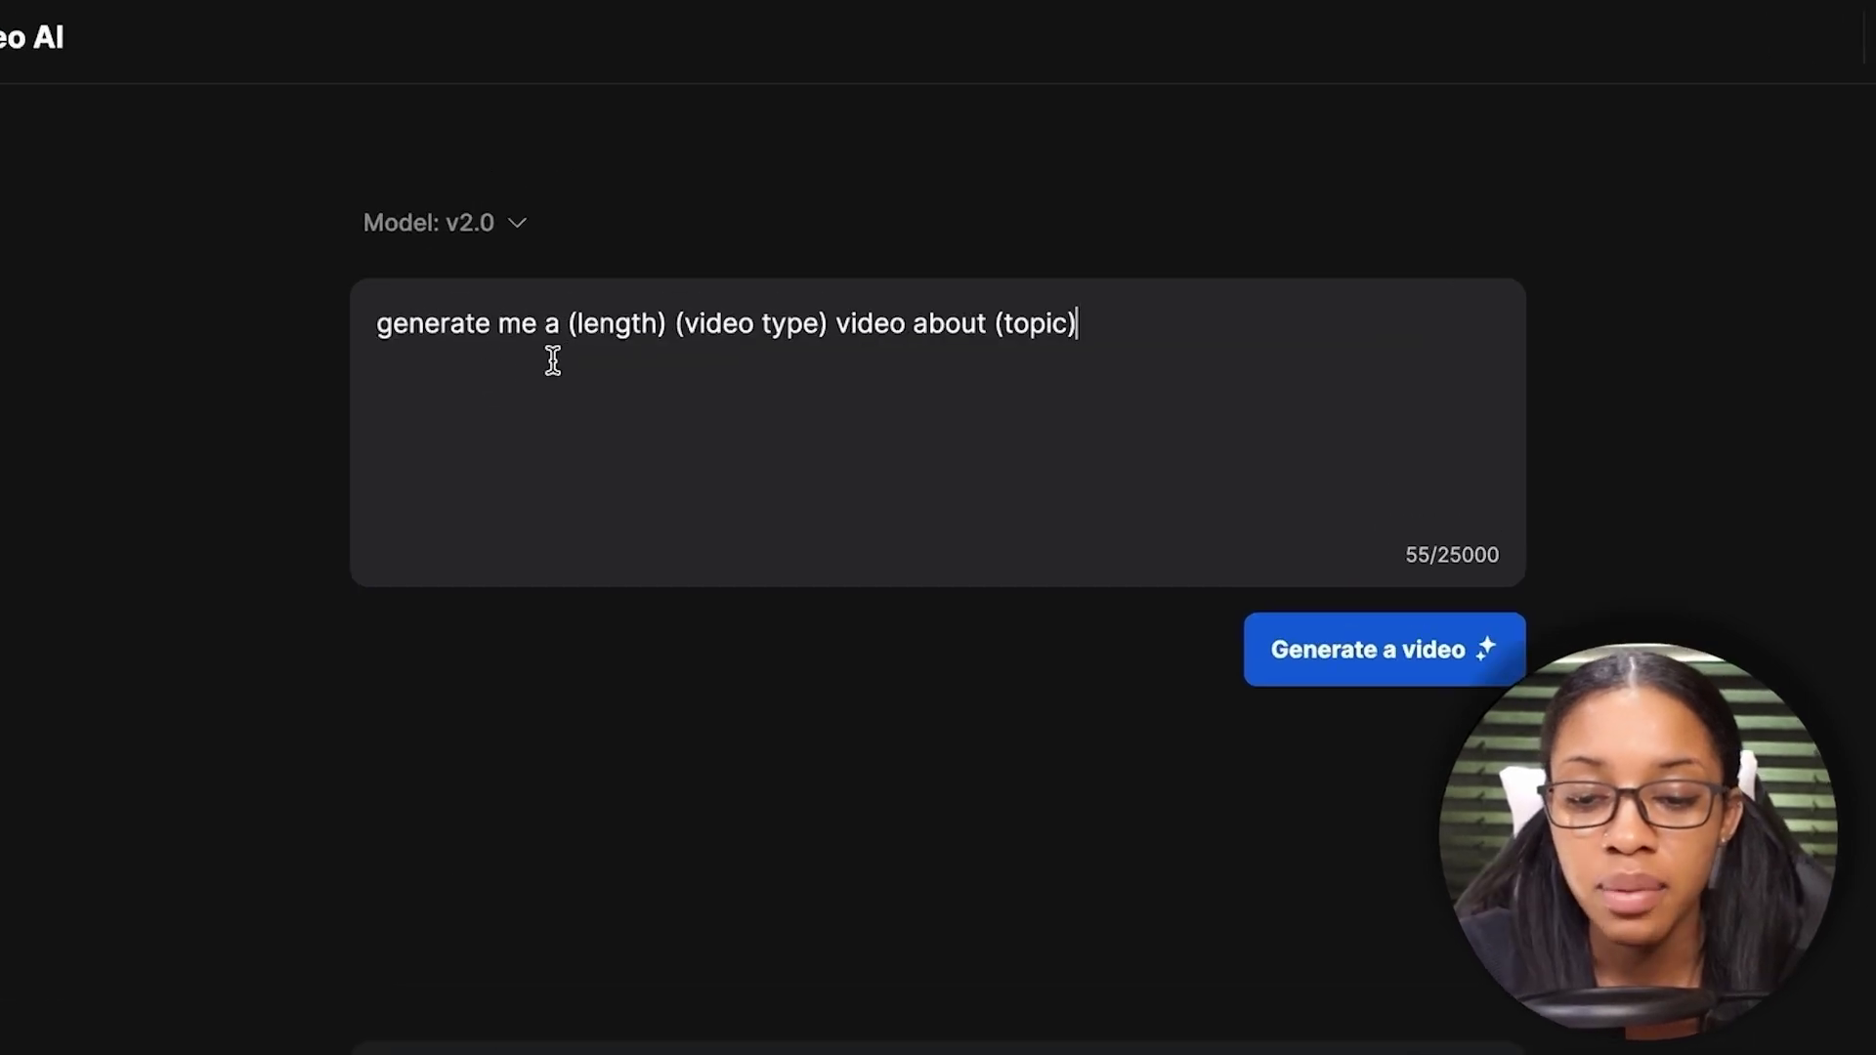
# Step: Replace the prompt's length placeholder with "30 second" and the video type placeholder with "listicle", keeping the word "video" only once
pyautogui.moveTo(675, 327); pyautogui.dragTo(574, 306)
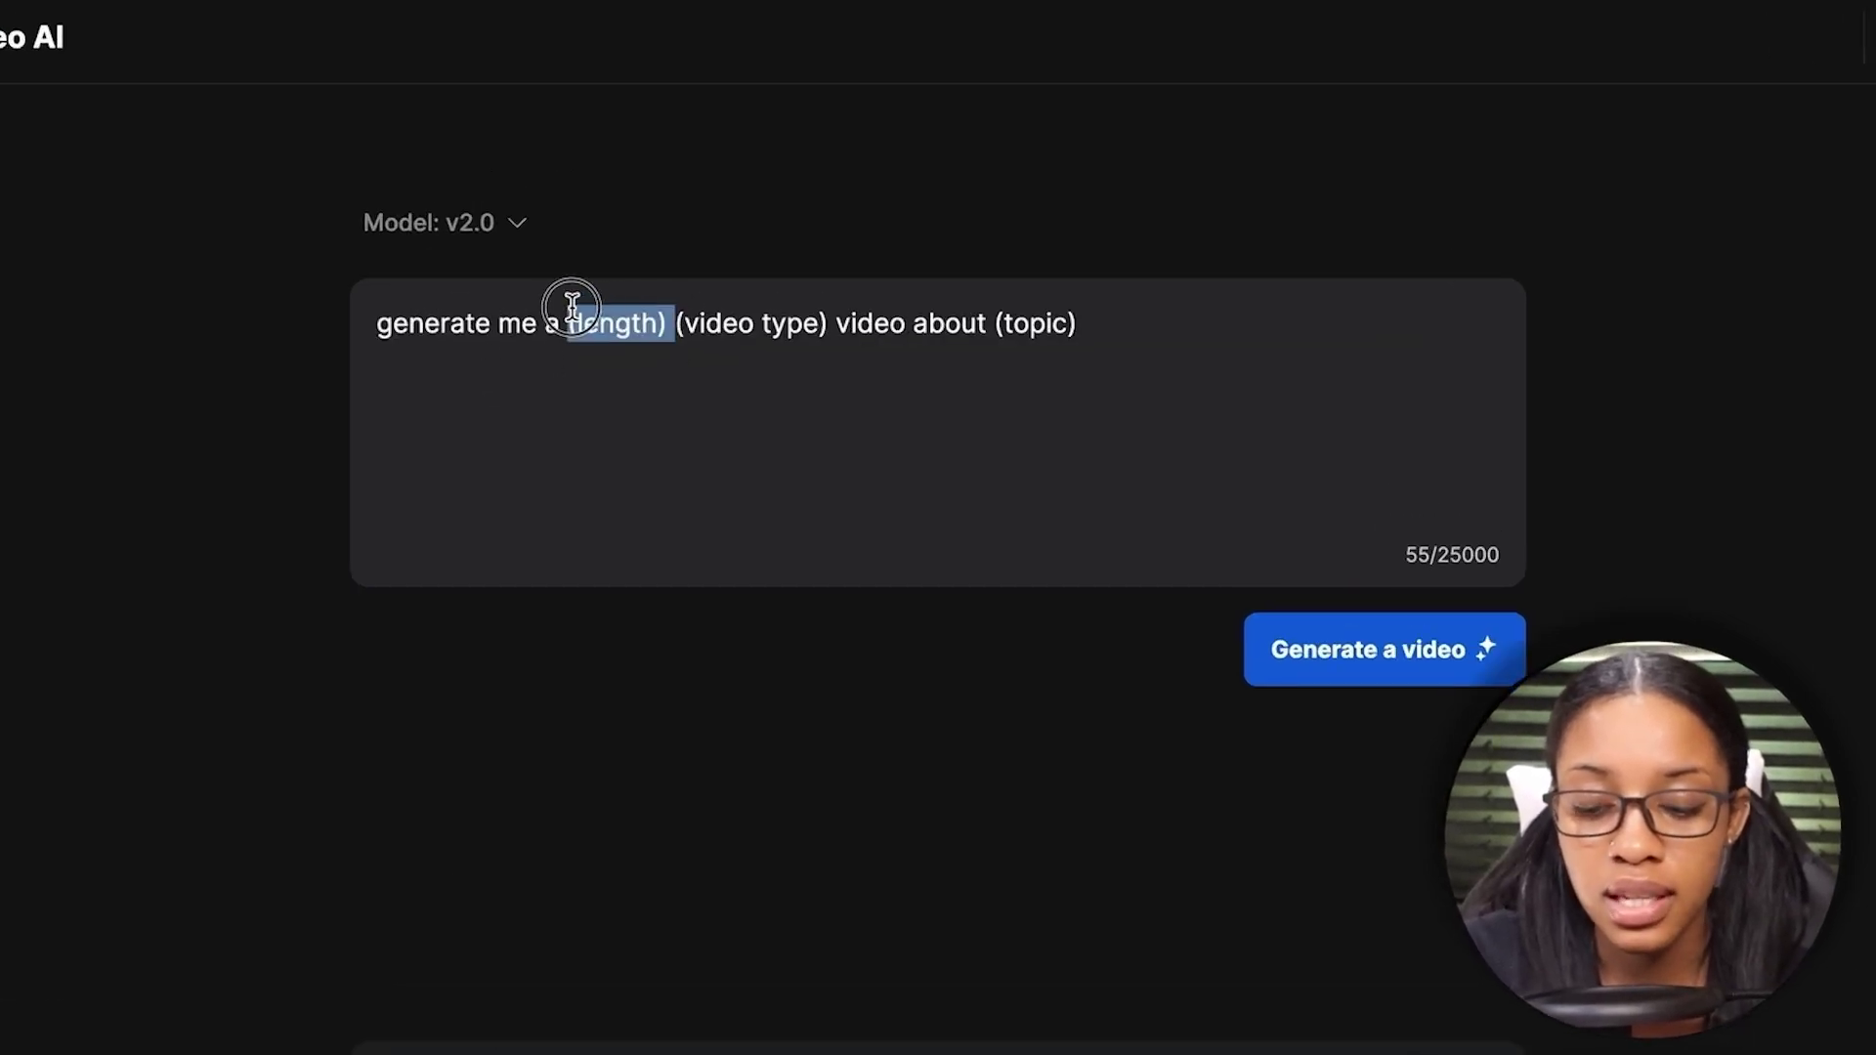
pyautogui.write('30 second')
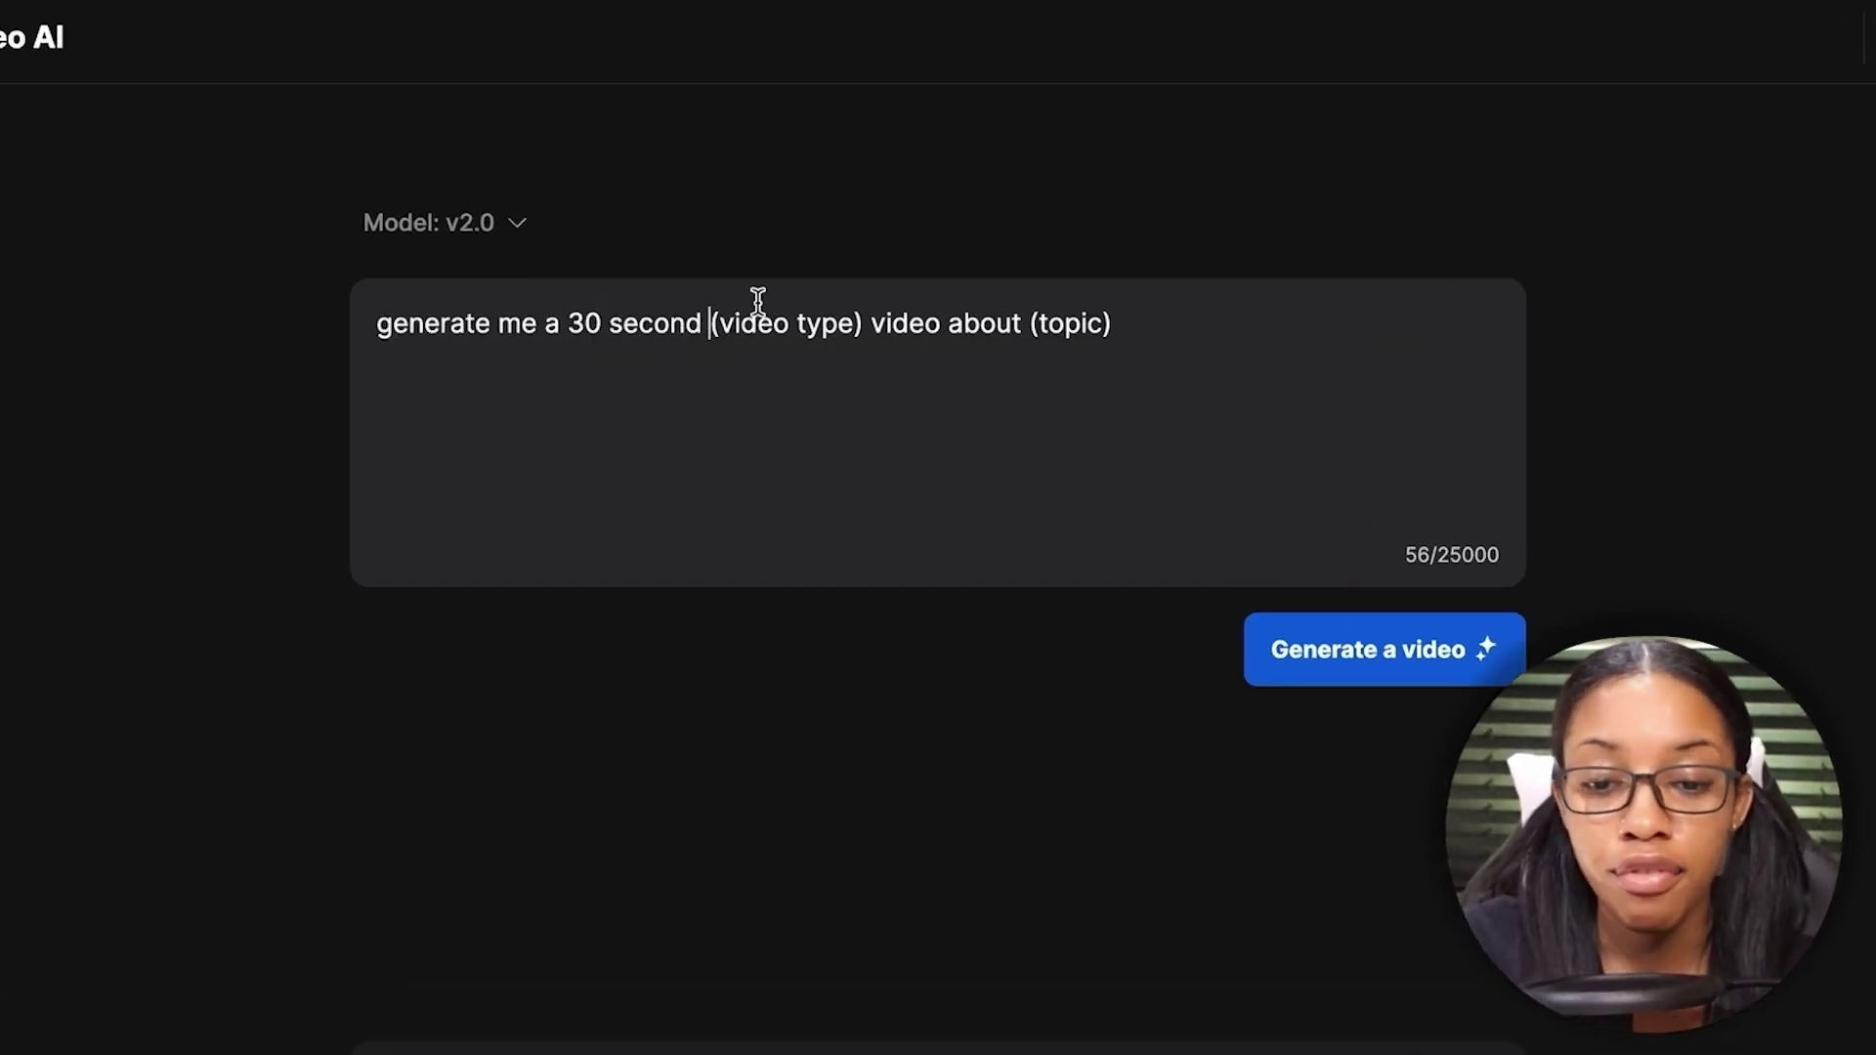
pyautogui.moveTo(864, 323); pyautogui.dragTo(712, 313)
pyautogui.press('BackSpace')
pyautogui.write('listicle video')
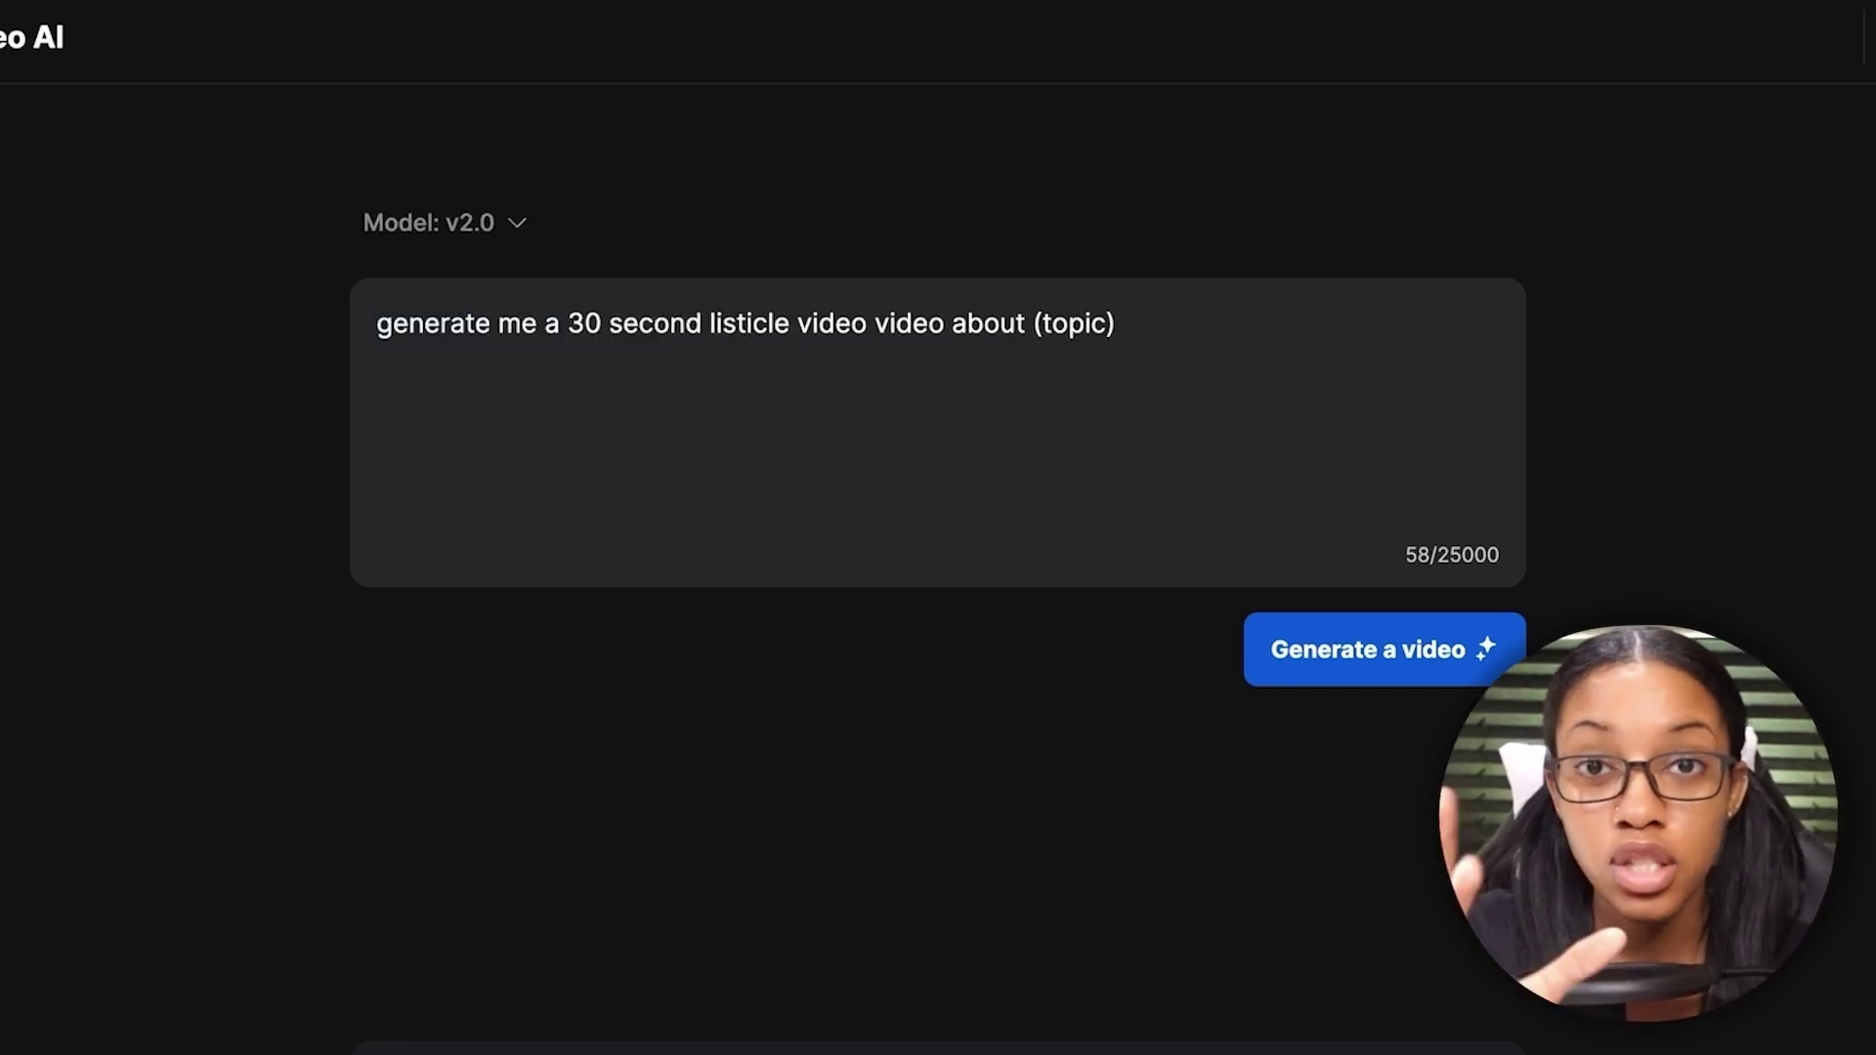
pyautogui.press('Delete')
pyautogui.press('Delete')
pyautogui.press('Delete')
pyautogui.press('Delete')
pyautogui.press('Delete')
pyautogui.press('Delete')
# Step: Replace the topic placeholder in the prompt with "best puppies for elderly"
pyautogui.moveTo(1038, 330); pyautogui.dragTo(956, 337)
pyautogui.press('BackSpace')
pyautogui.write('best puppies for elder')
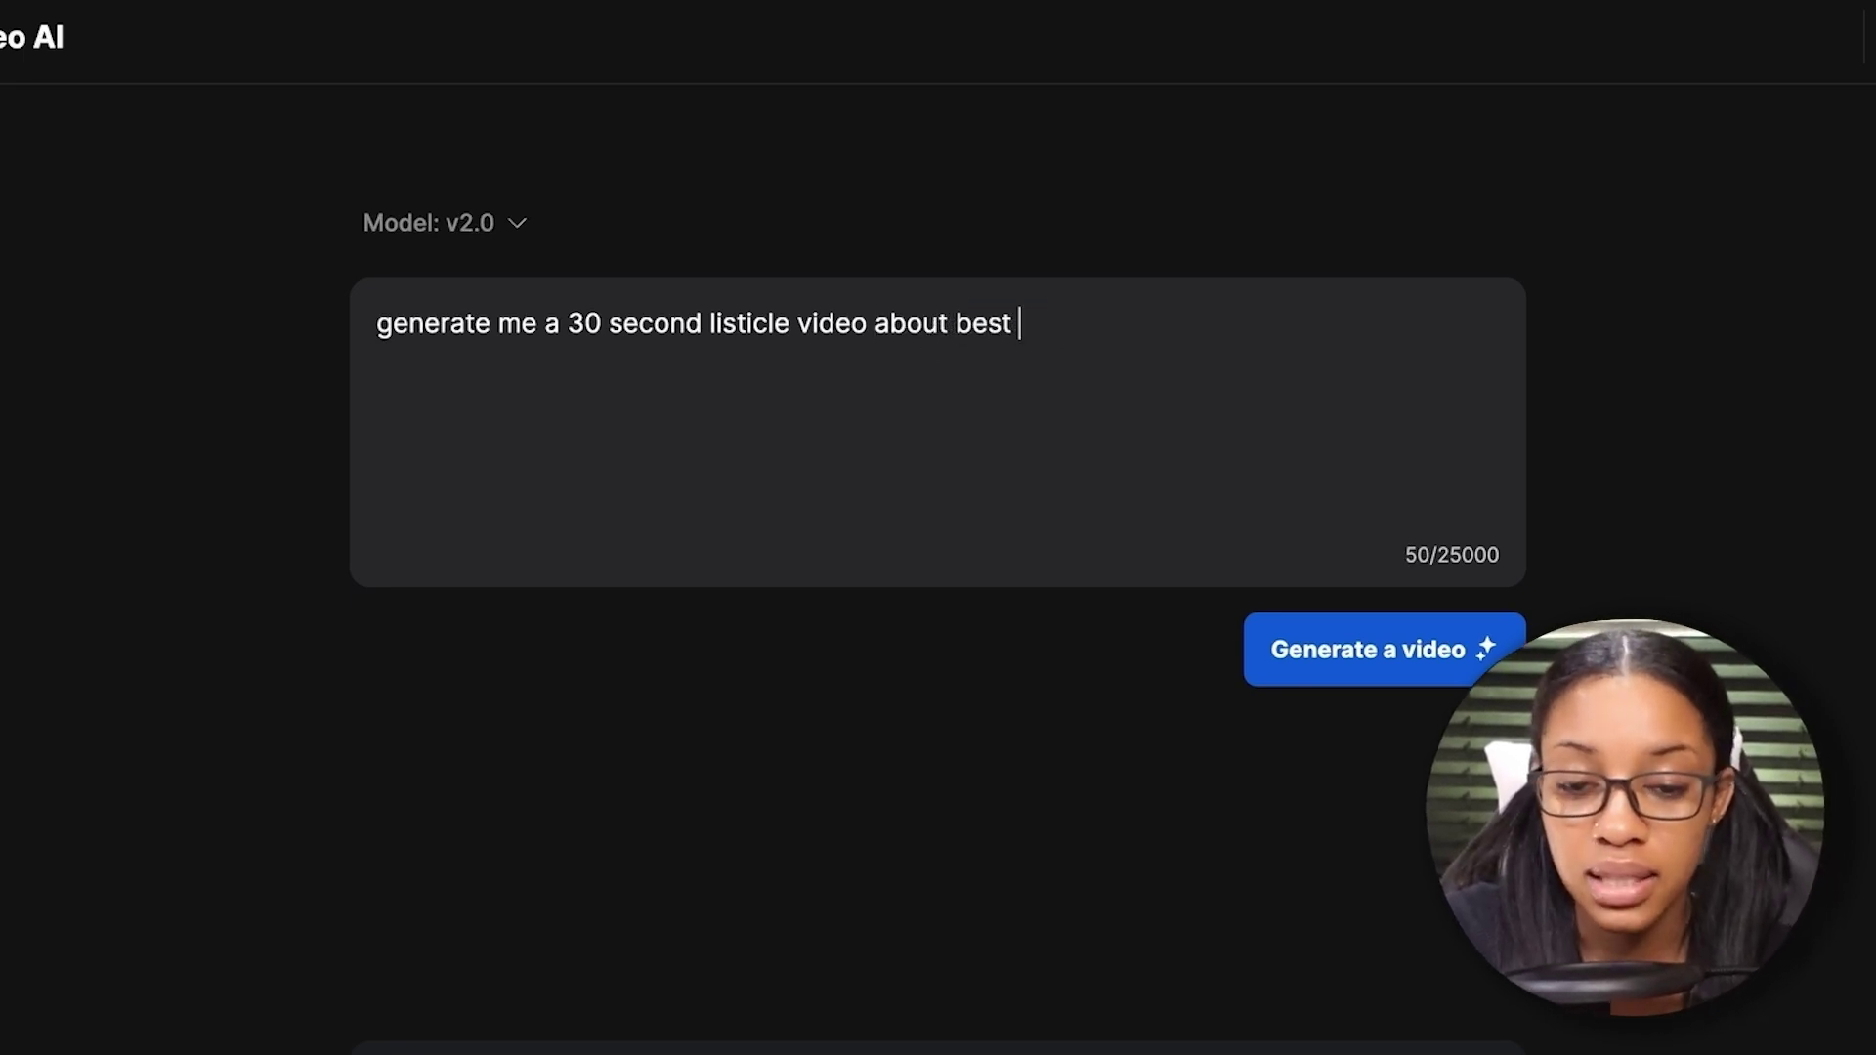
pyautogui.write('ly')
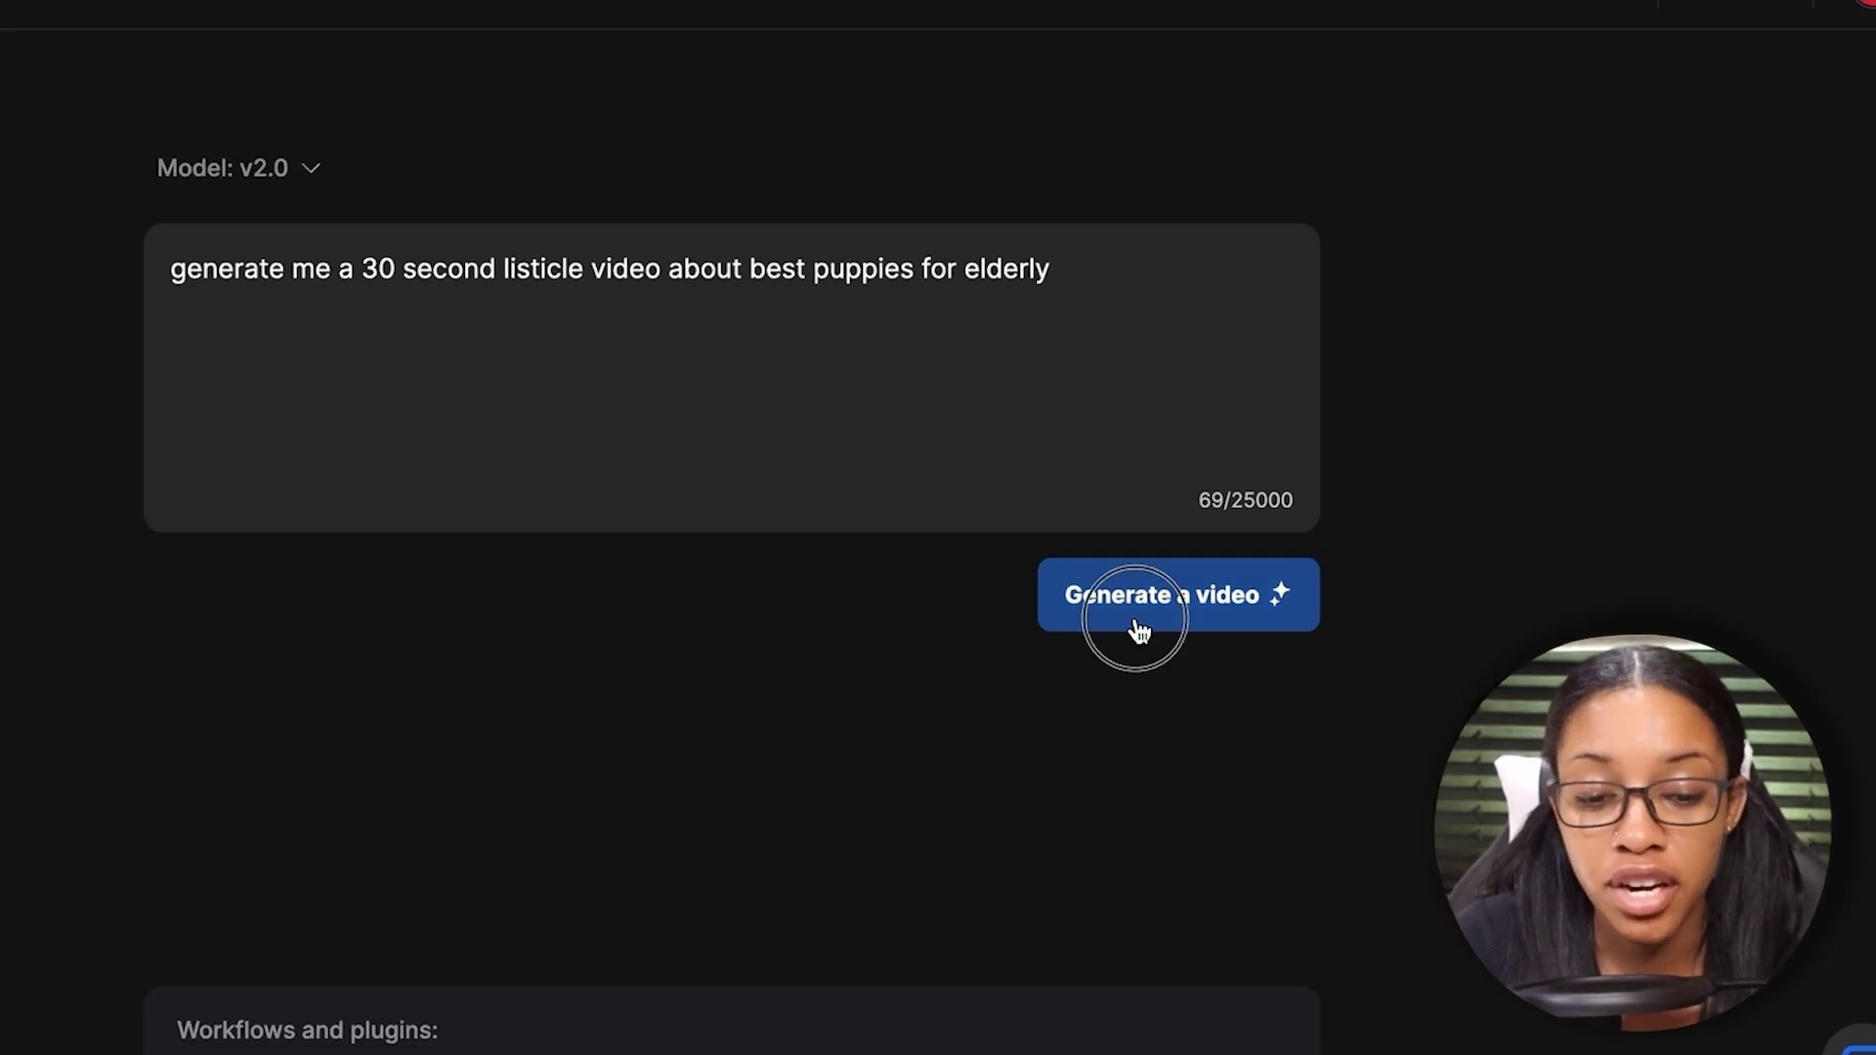
# Step: Generate the video from the prompt, choosing Warm as the look and feel, and continue
pyautogui.click(1140, 630)
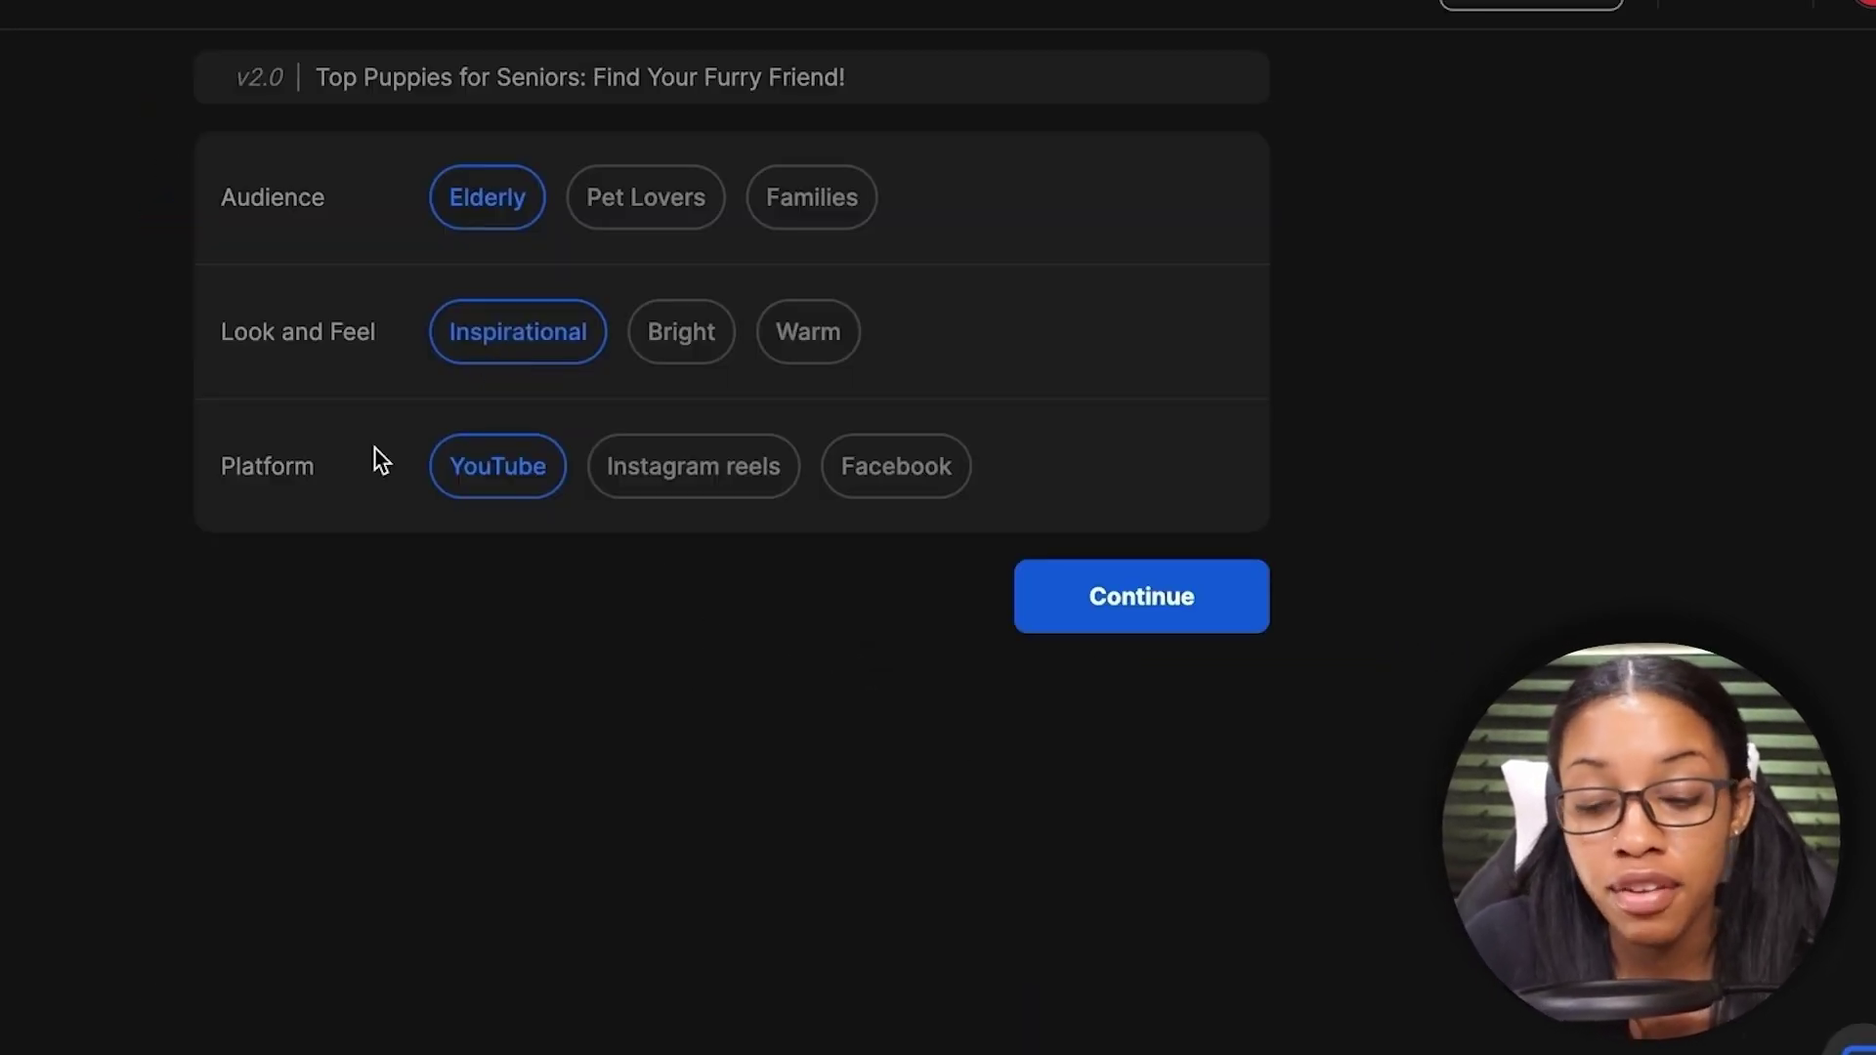
pyautogui.click(809, 331)
pyautogui.click(1133, 598)
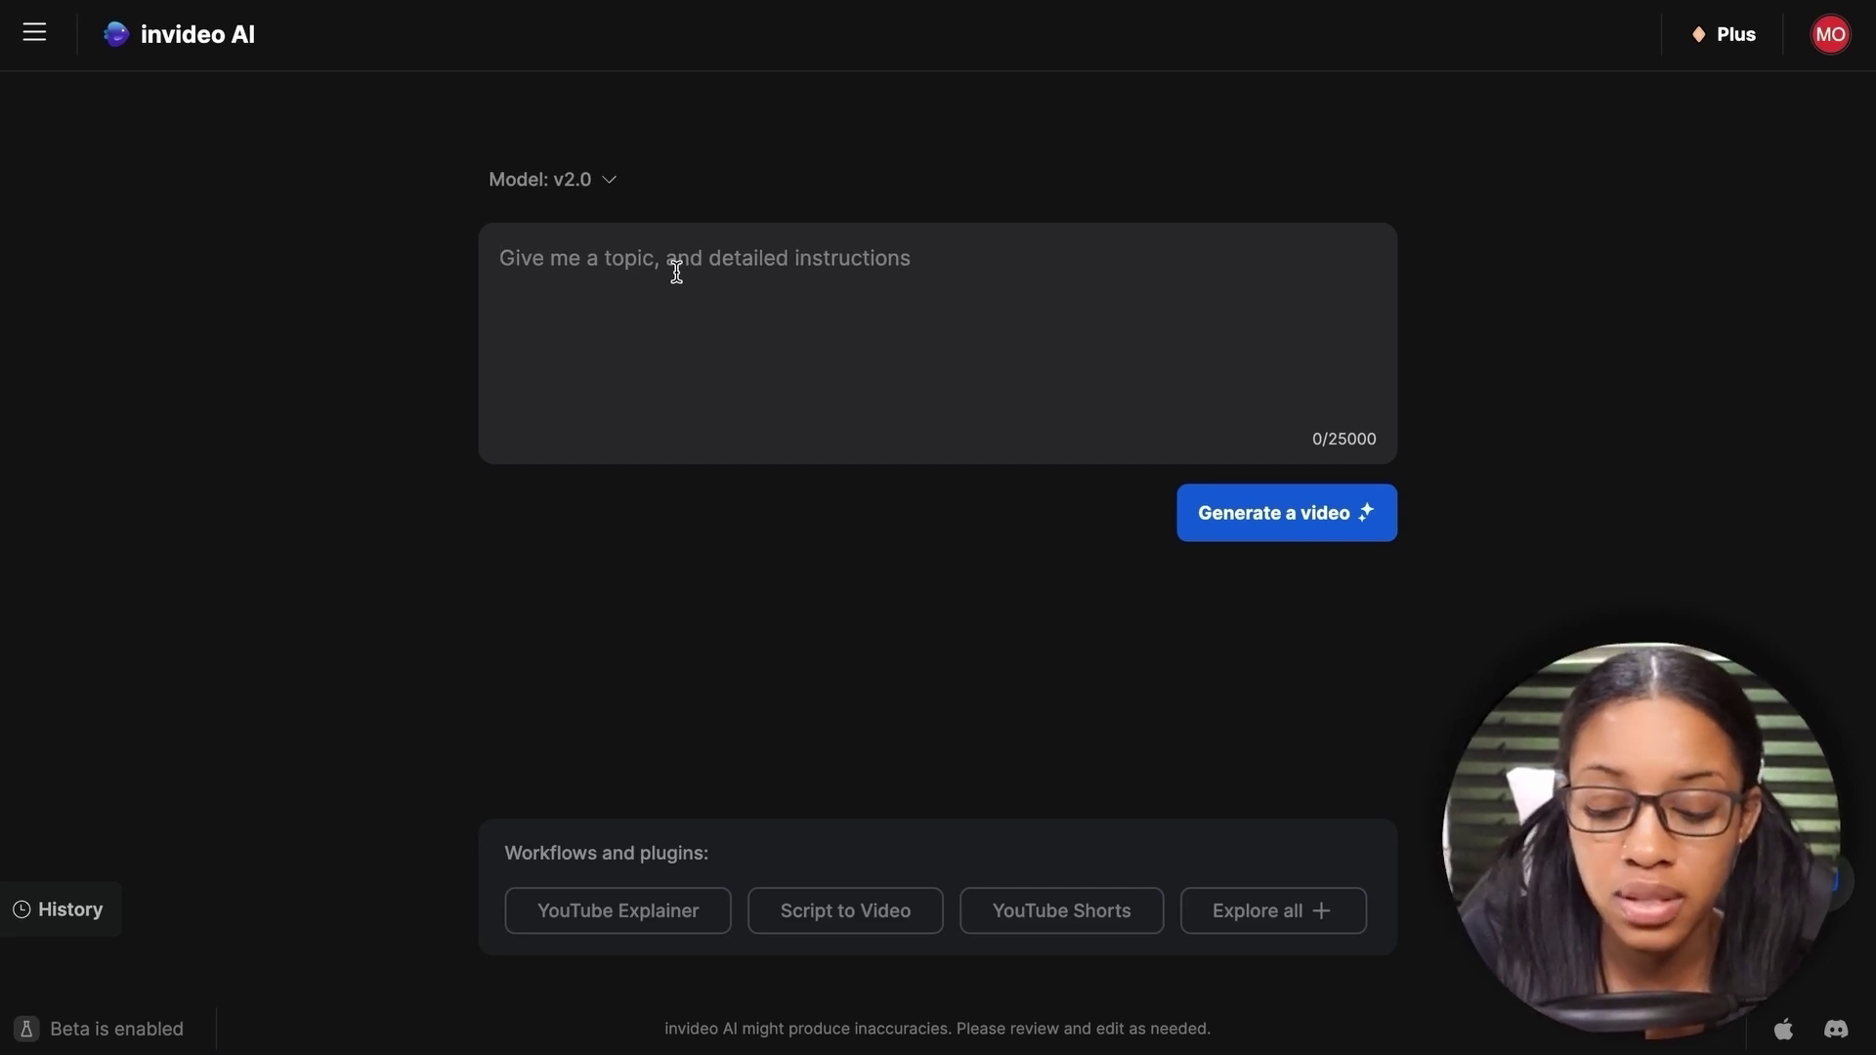
# Step: Paste the detailed YouTube video prompt template into a new prompt and replace its length placeholder with "30 seconds"
pyautogui.hotkey('ctrl', 'v')
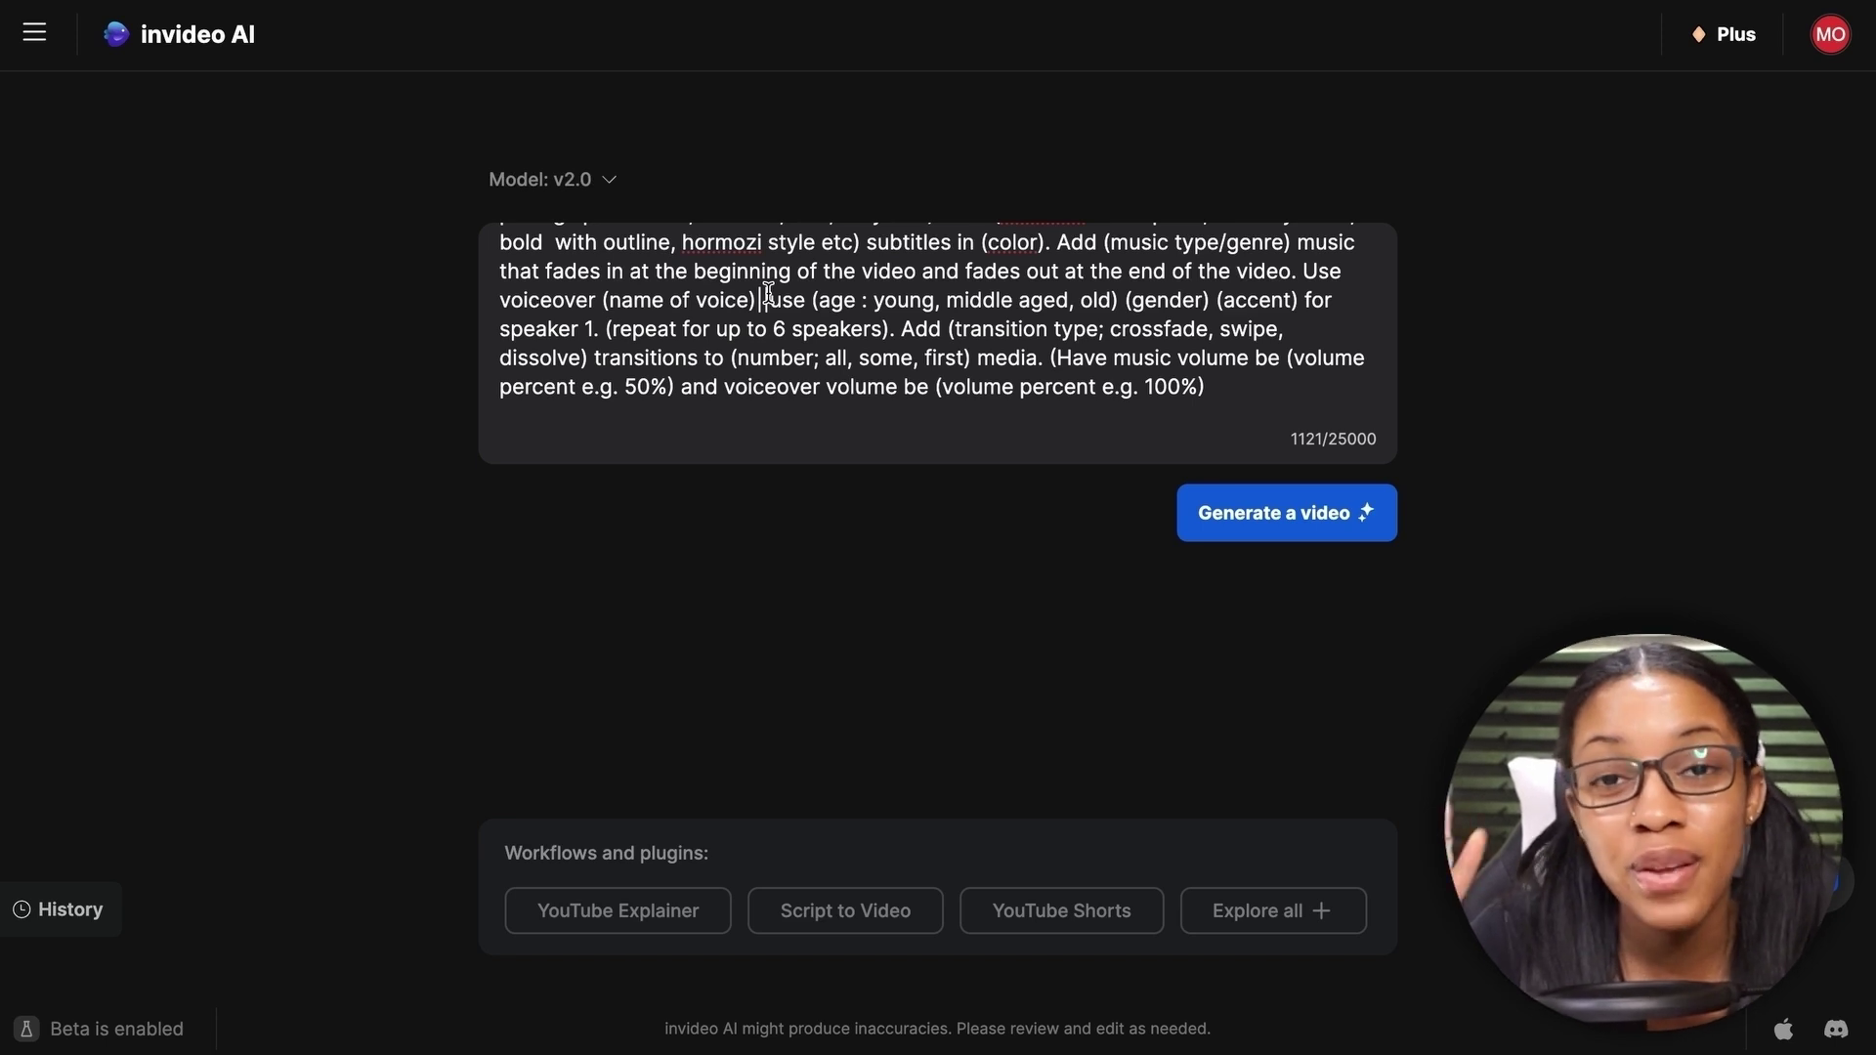
pyautogui.scroll(5, 660, 284)
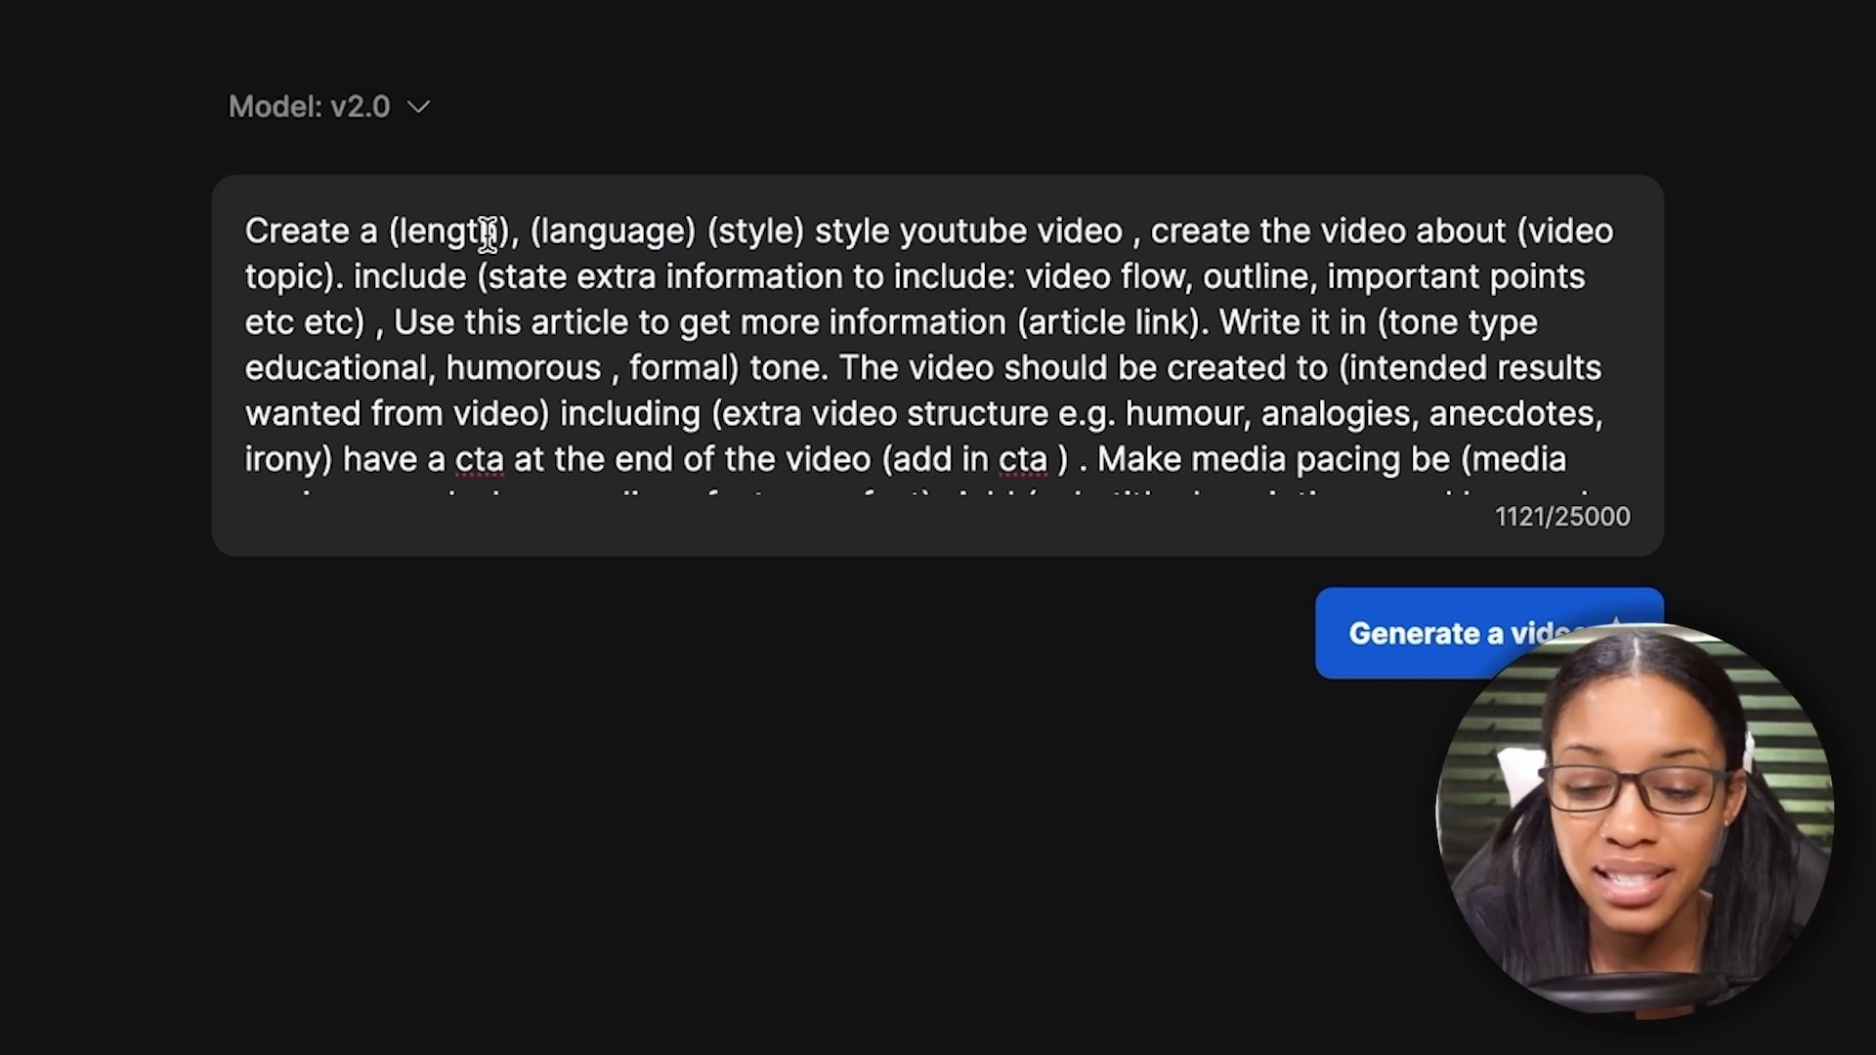
pyautogui.moveTo(386, 234); pyautogui.dragTo(518, 232)
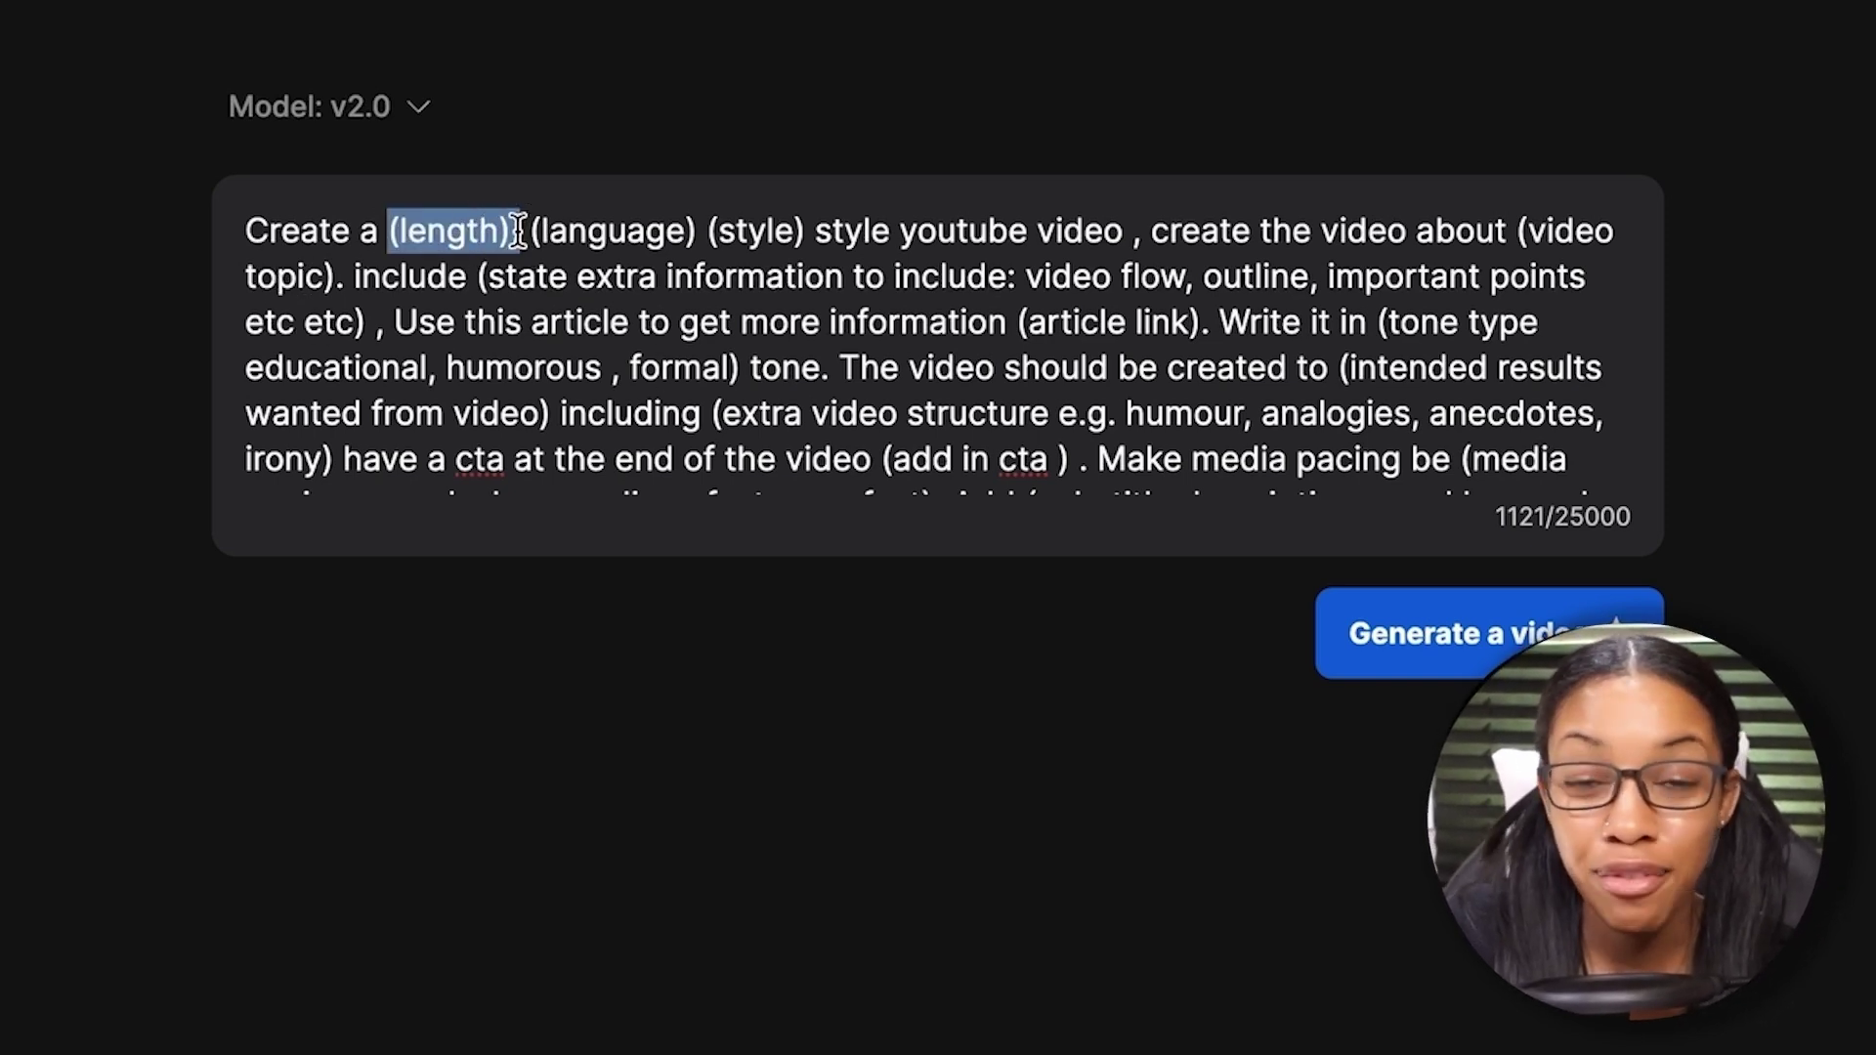
pyautogui.write('30 second')
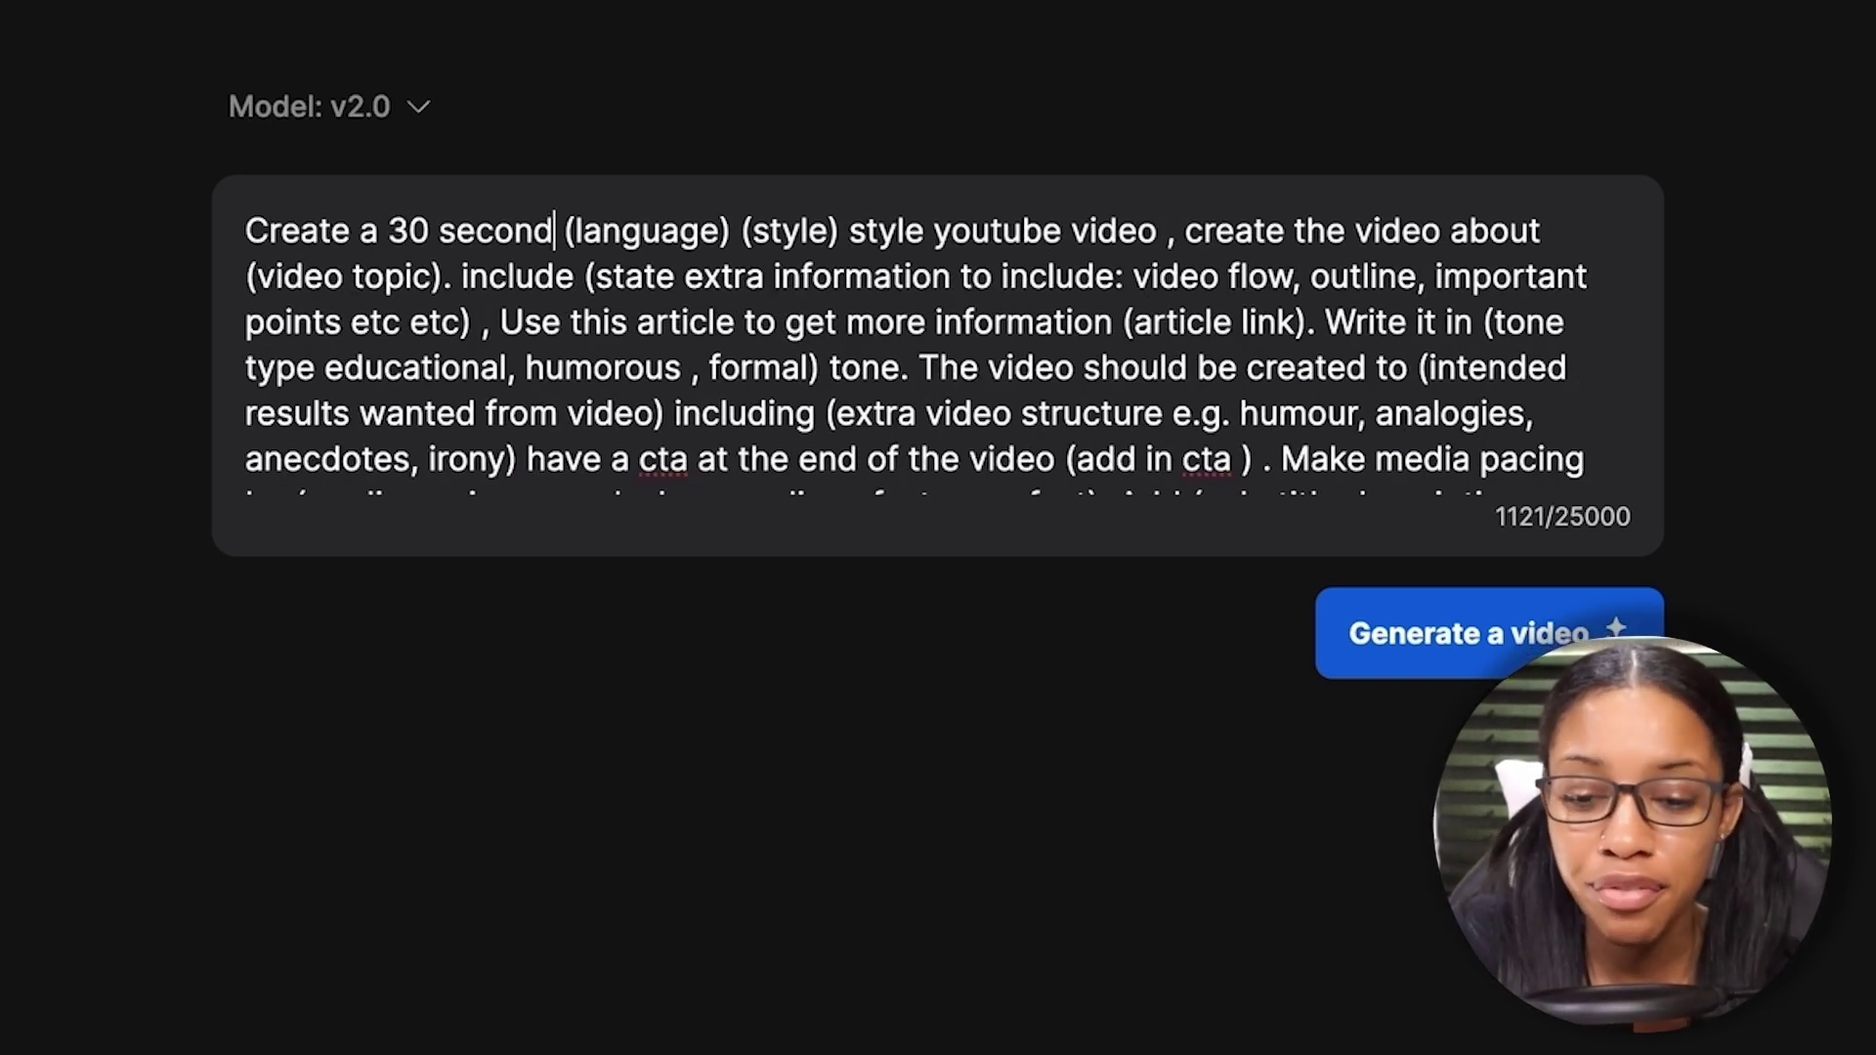
pyautogui.write('s')
# Step: Replace the language placeholder in the detailed prompt with "english"
pyautogui.moveTo(583, 230); pyautogui.dragTo(749, 223)
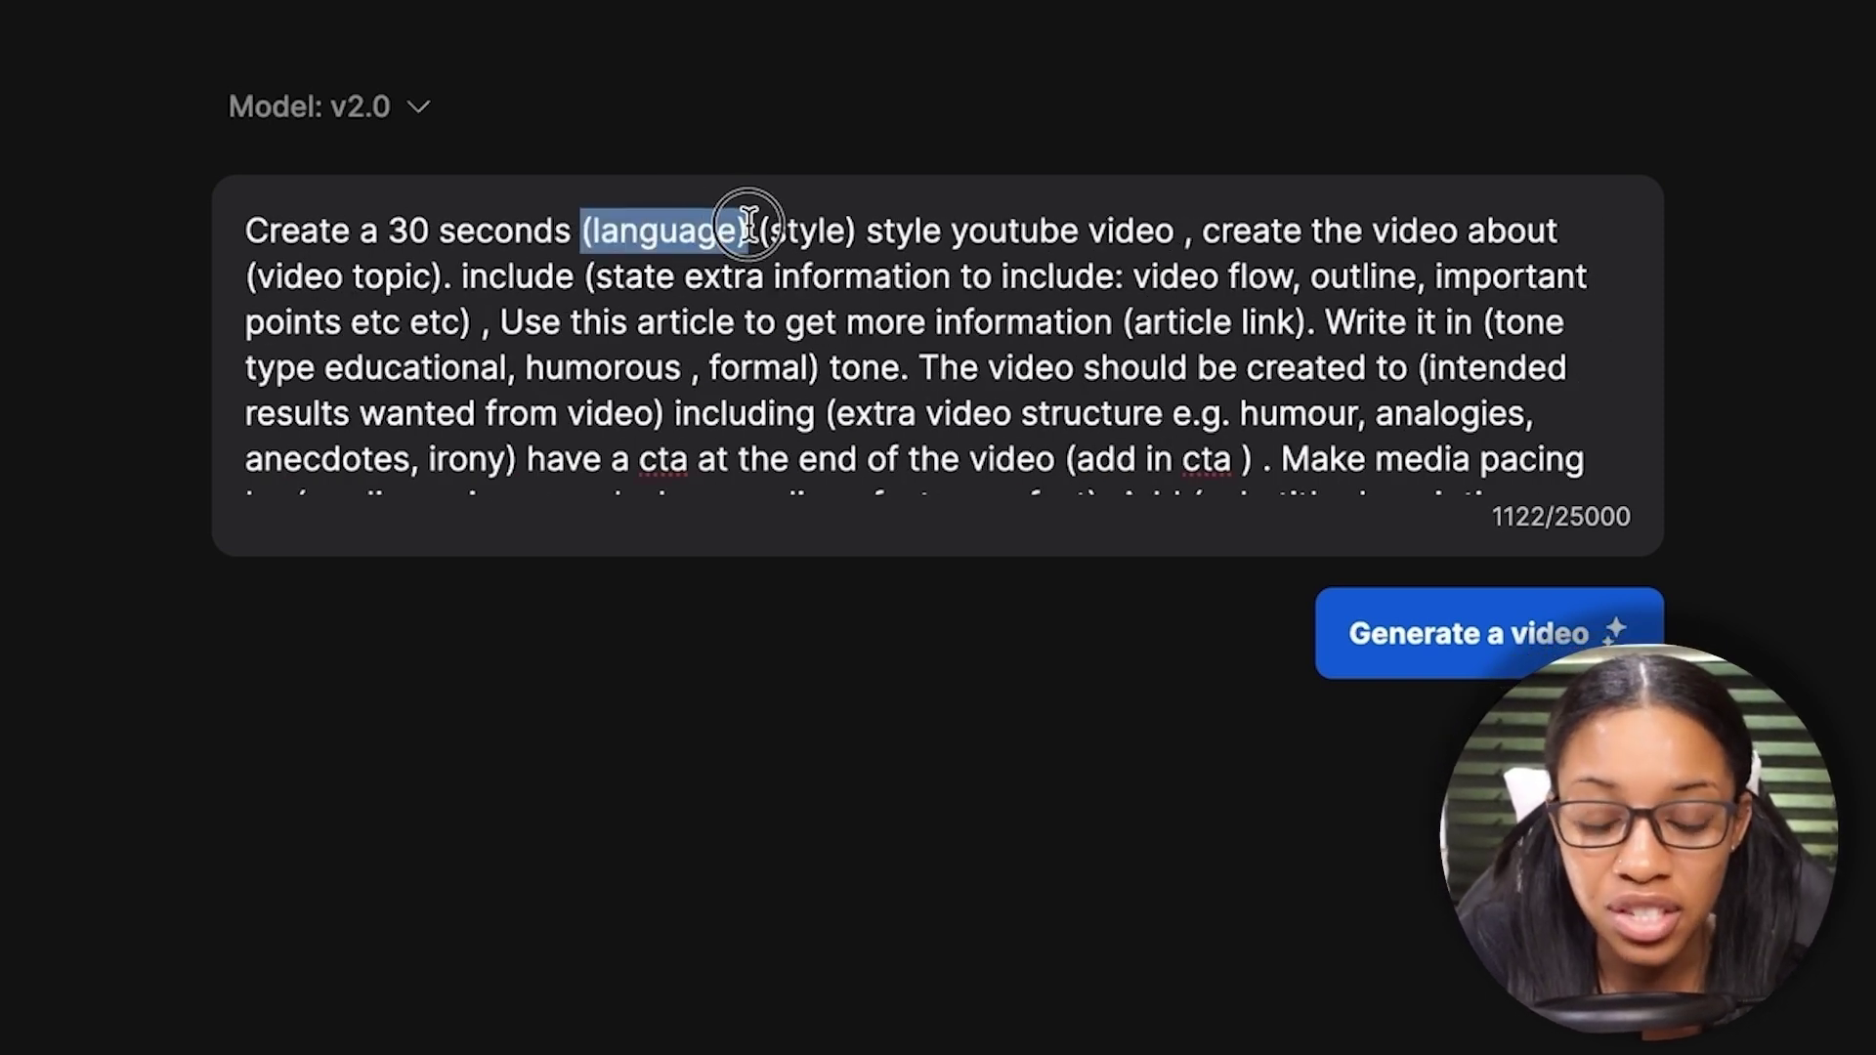
pyautogui.press('BackSpace')
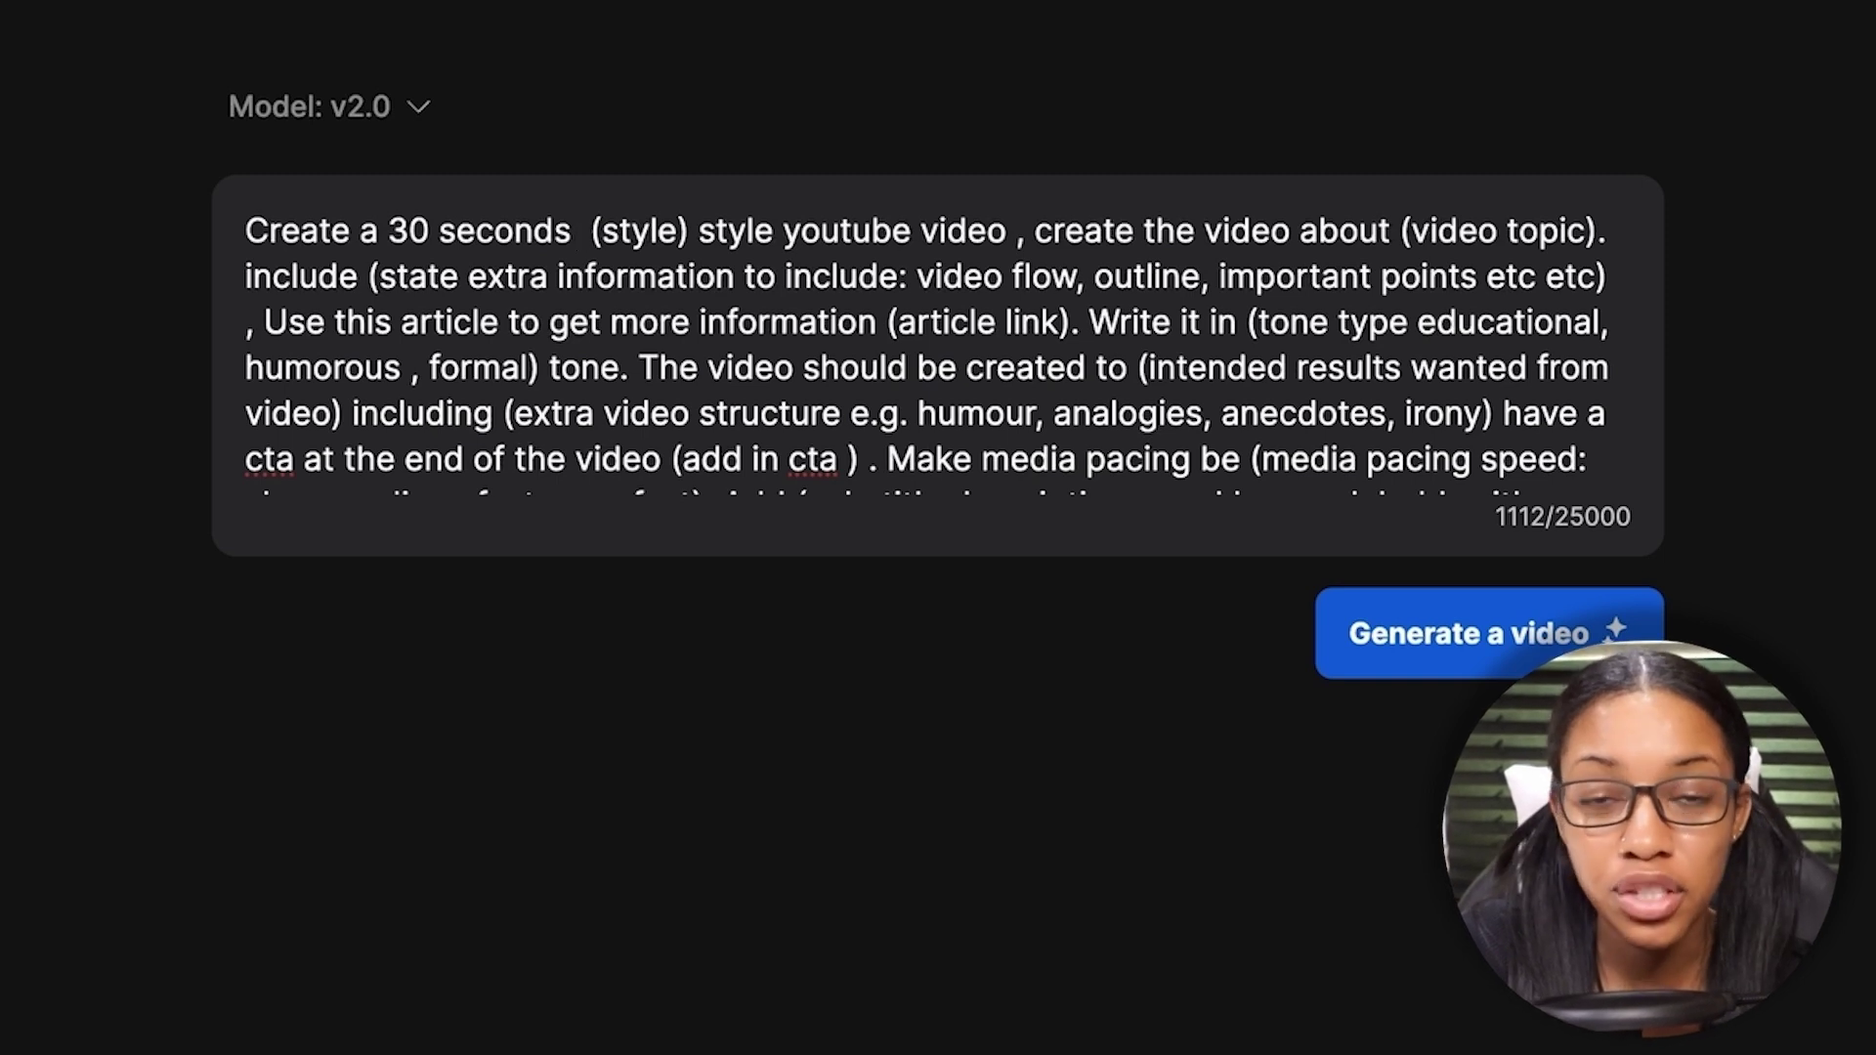
pyautogui.write('nglish')
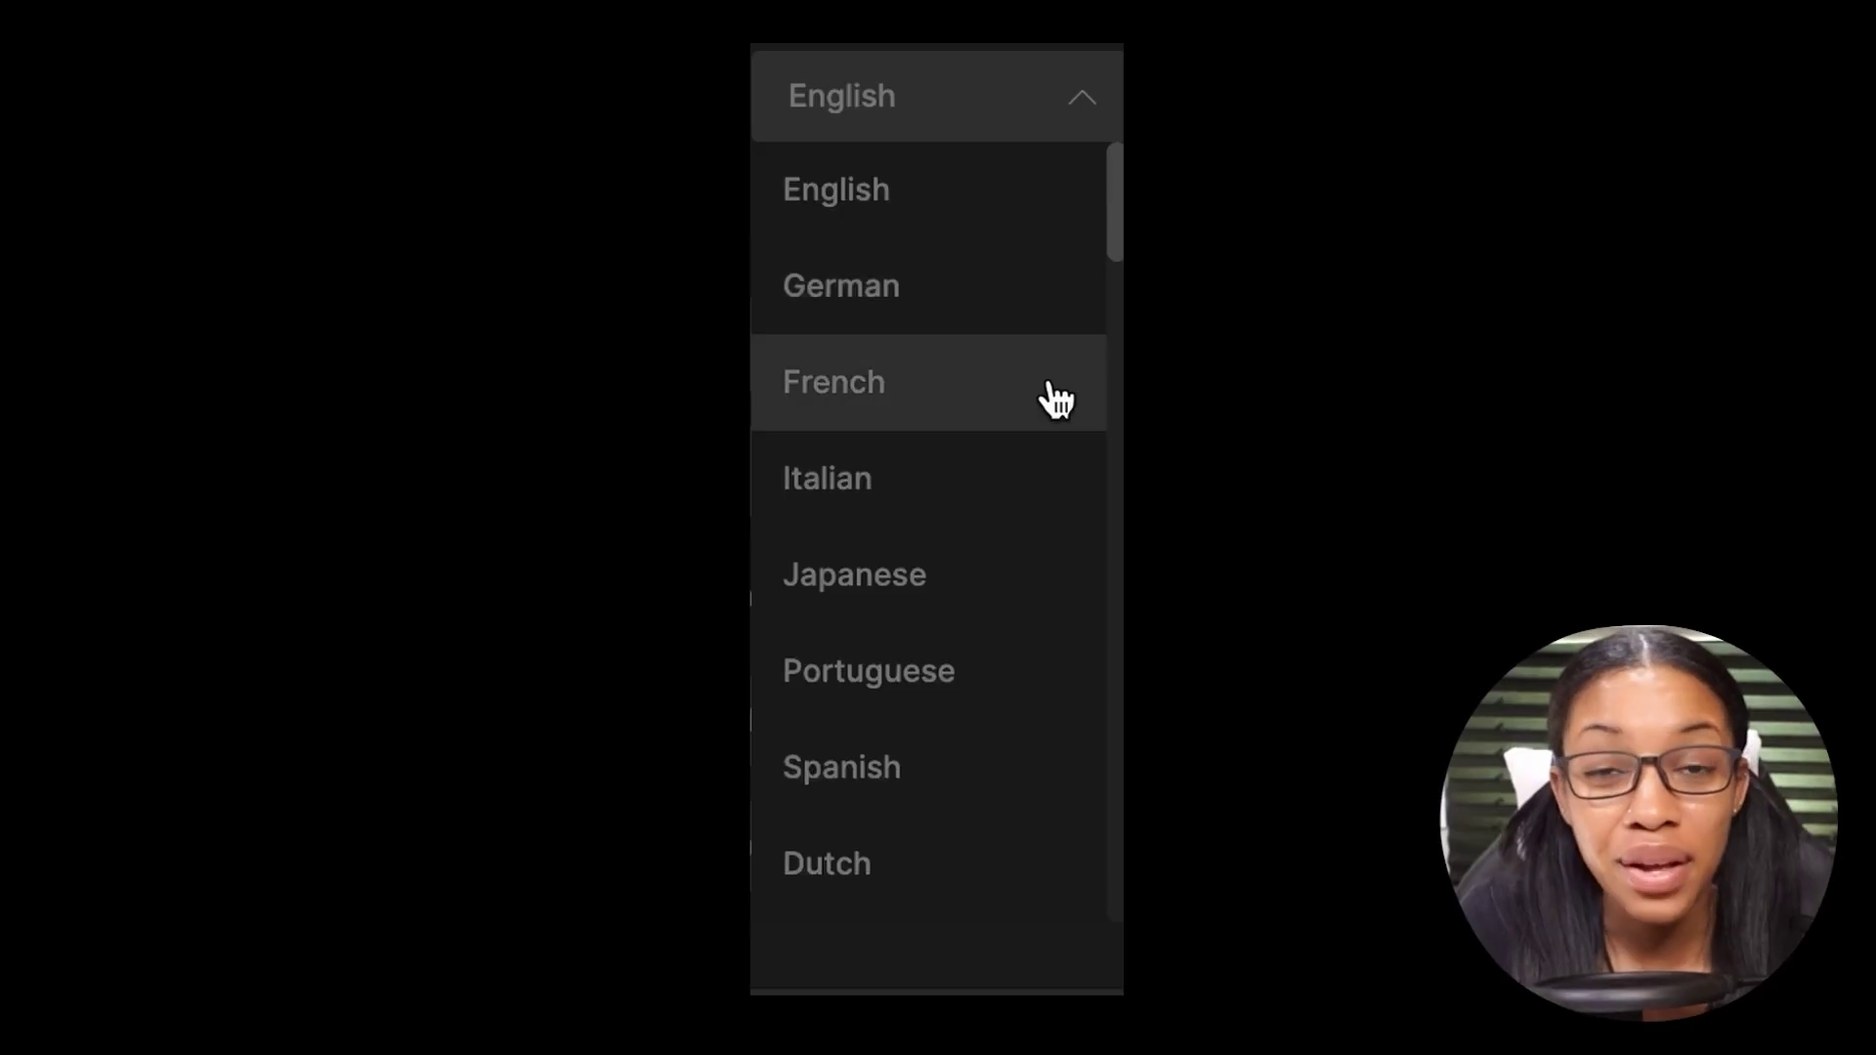
# Step: Look through the list of available video languages
pyautogui.scroll(-3, 1047, 391)
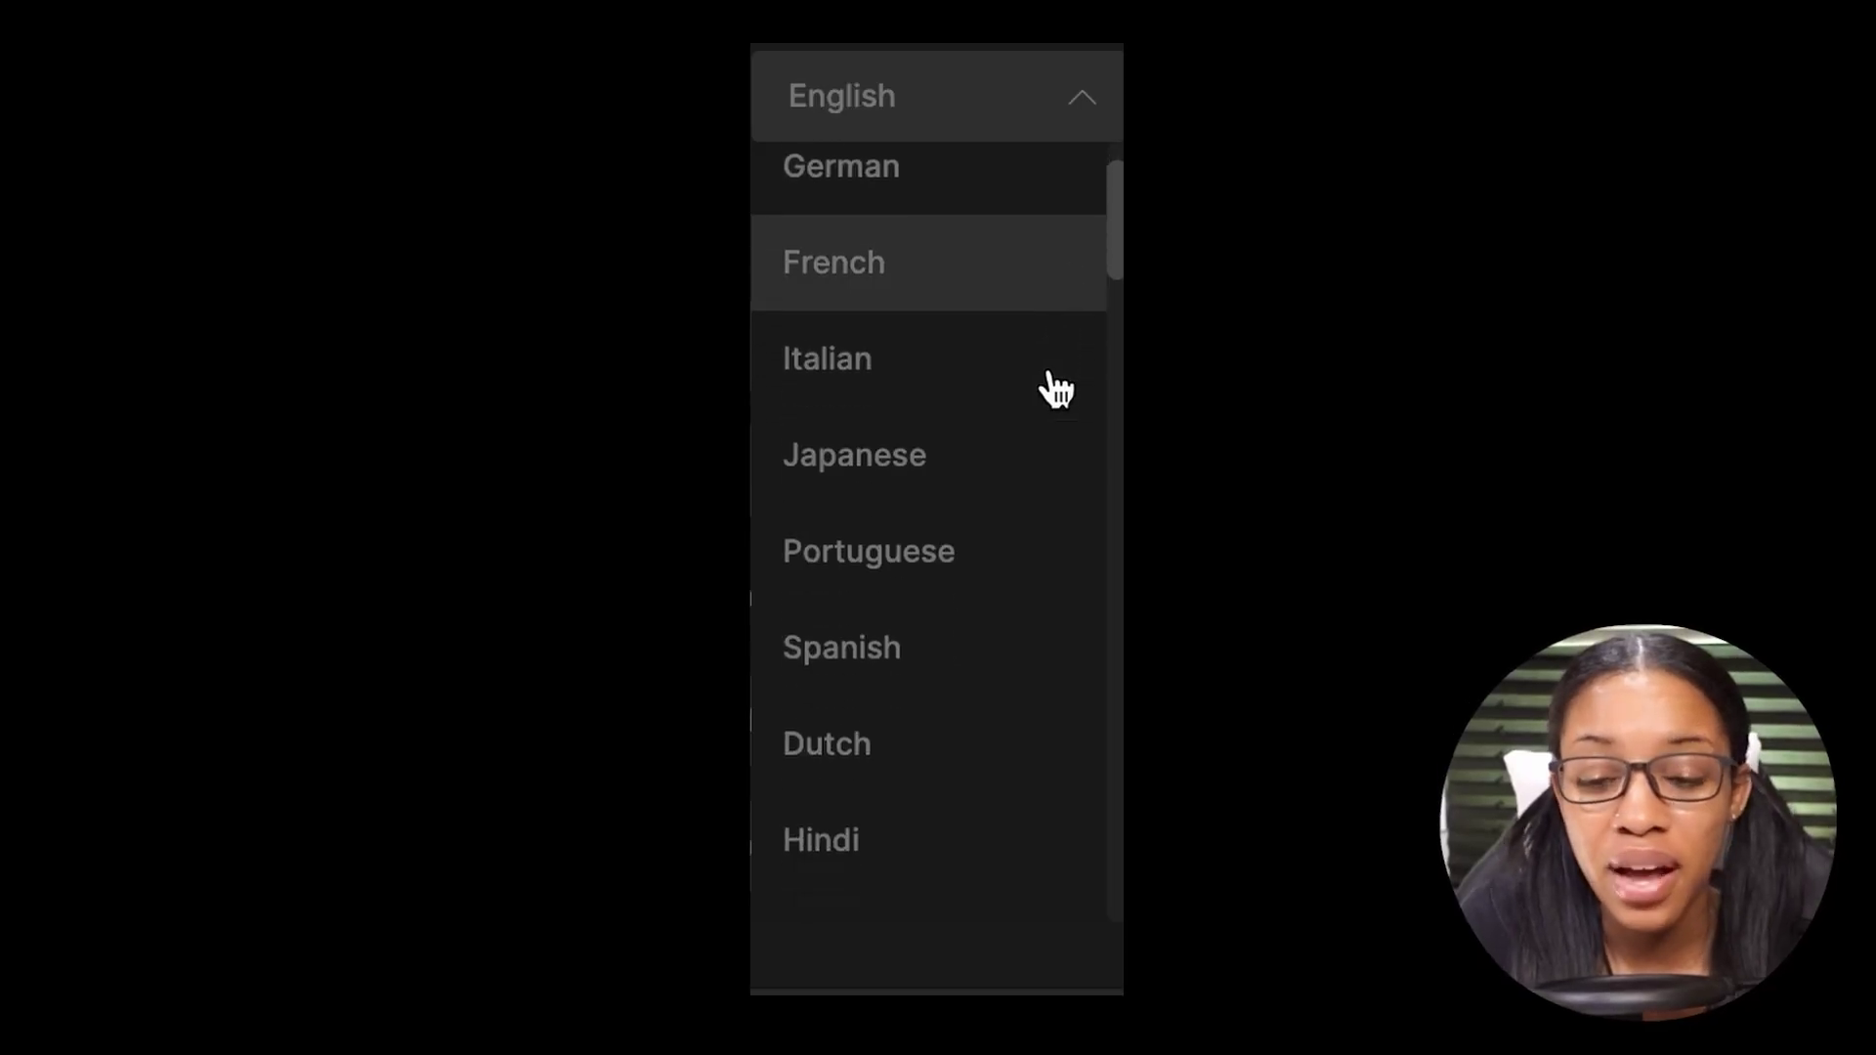
pyautogui.scroll(1, 1047, 386)
pyautogui.scroll(-15, 1056, 391)
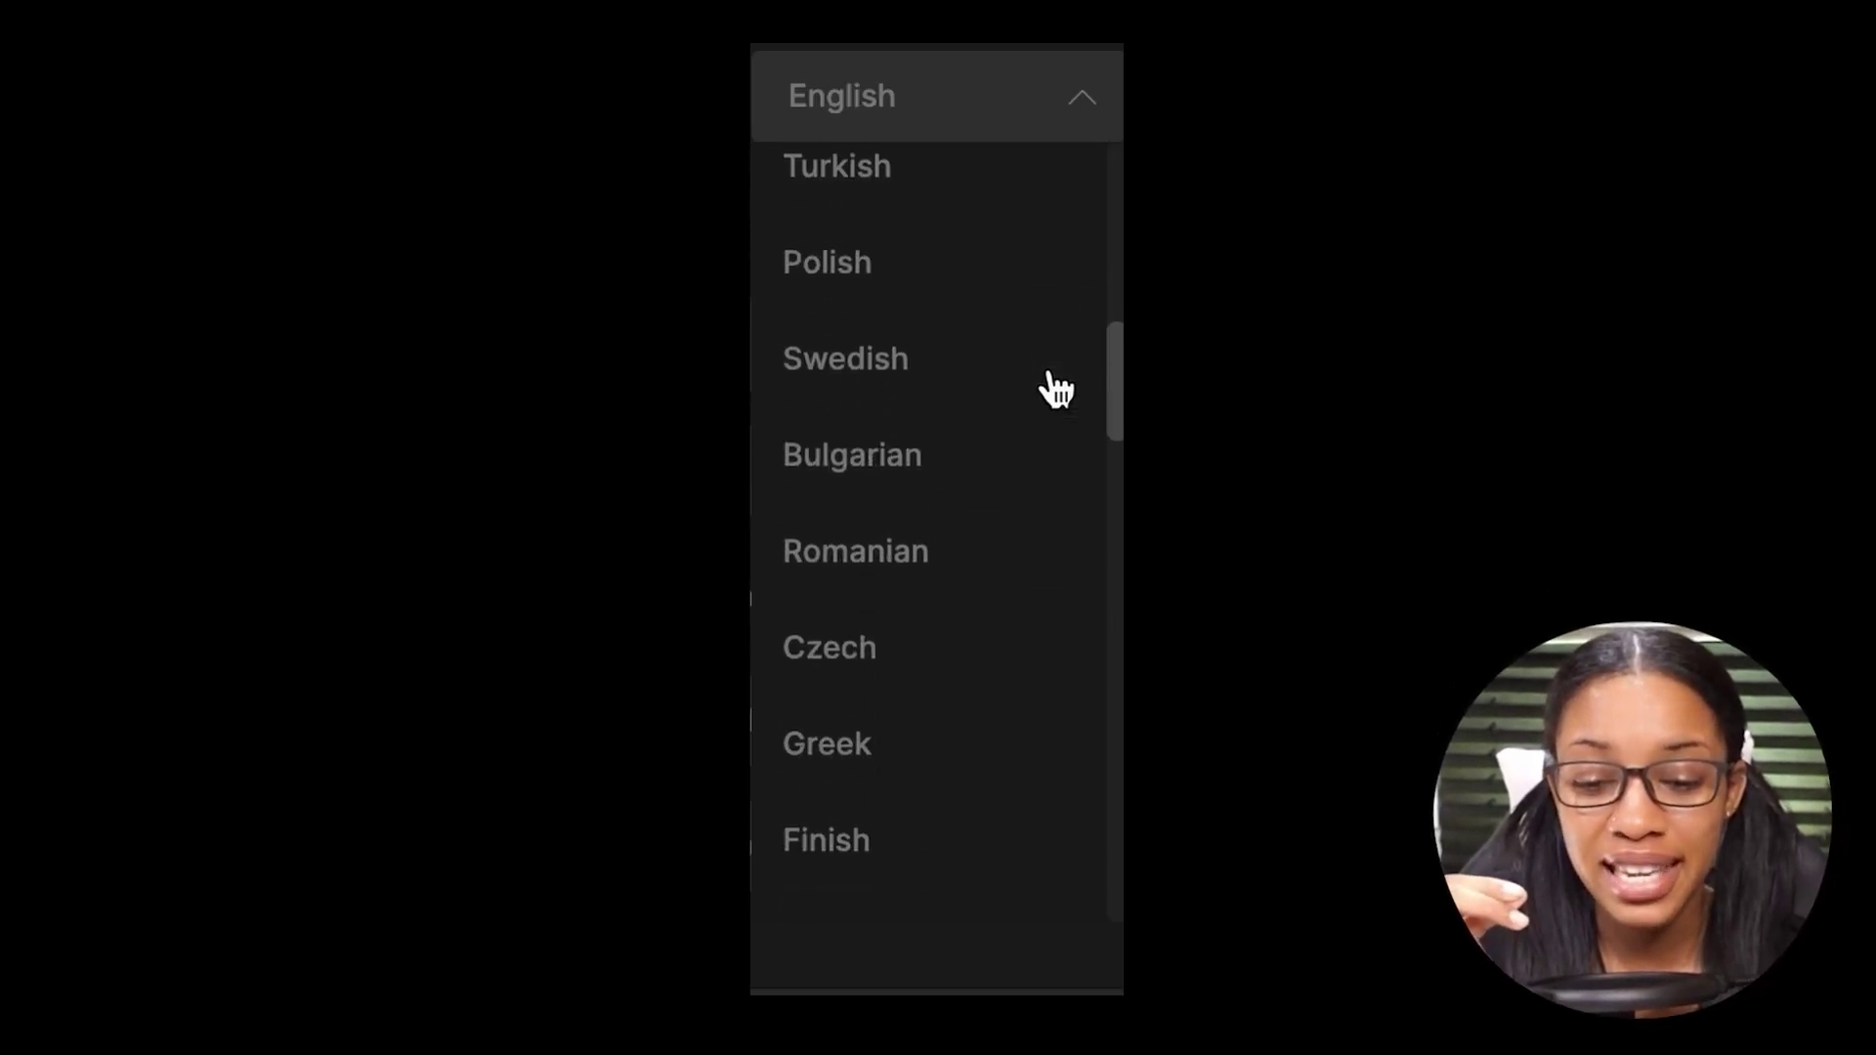
pyautogui.scroll(-10, 1056, 391)
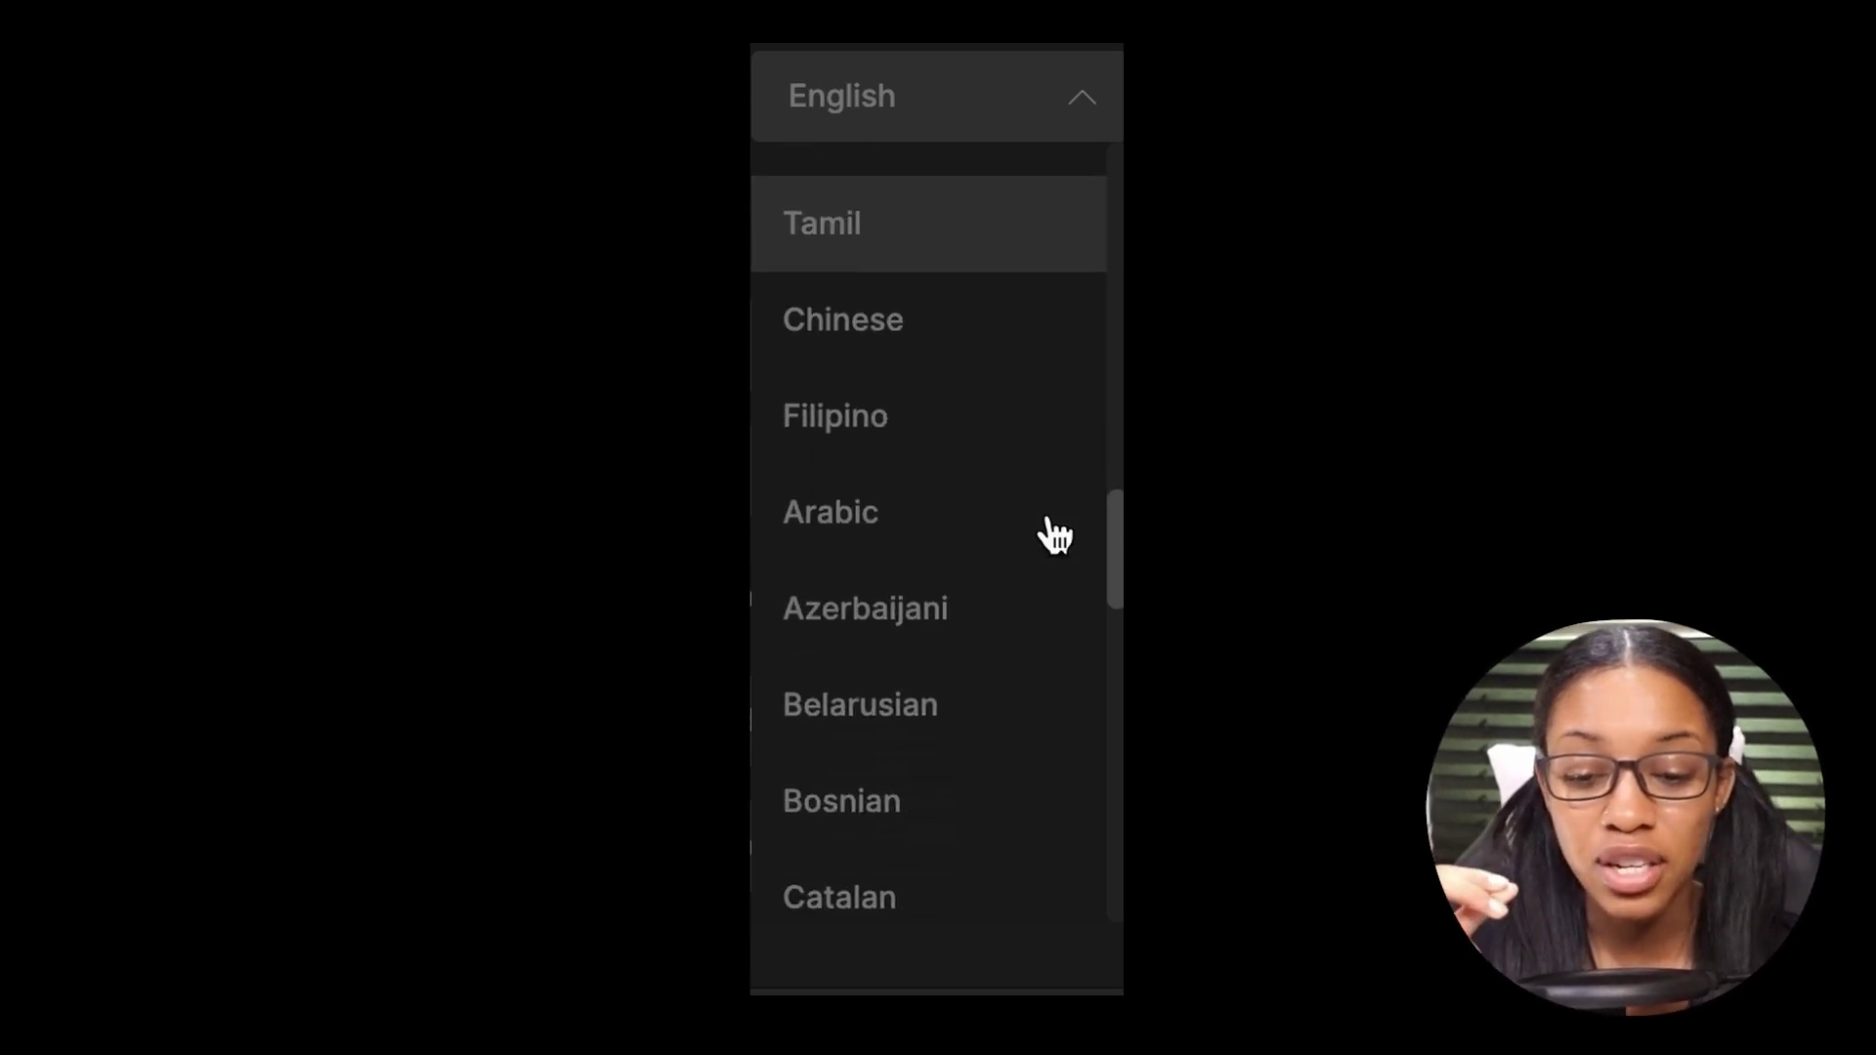
pyautogui.scroll(-2, 1056, 533)
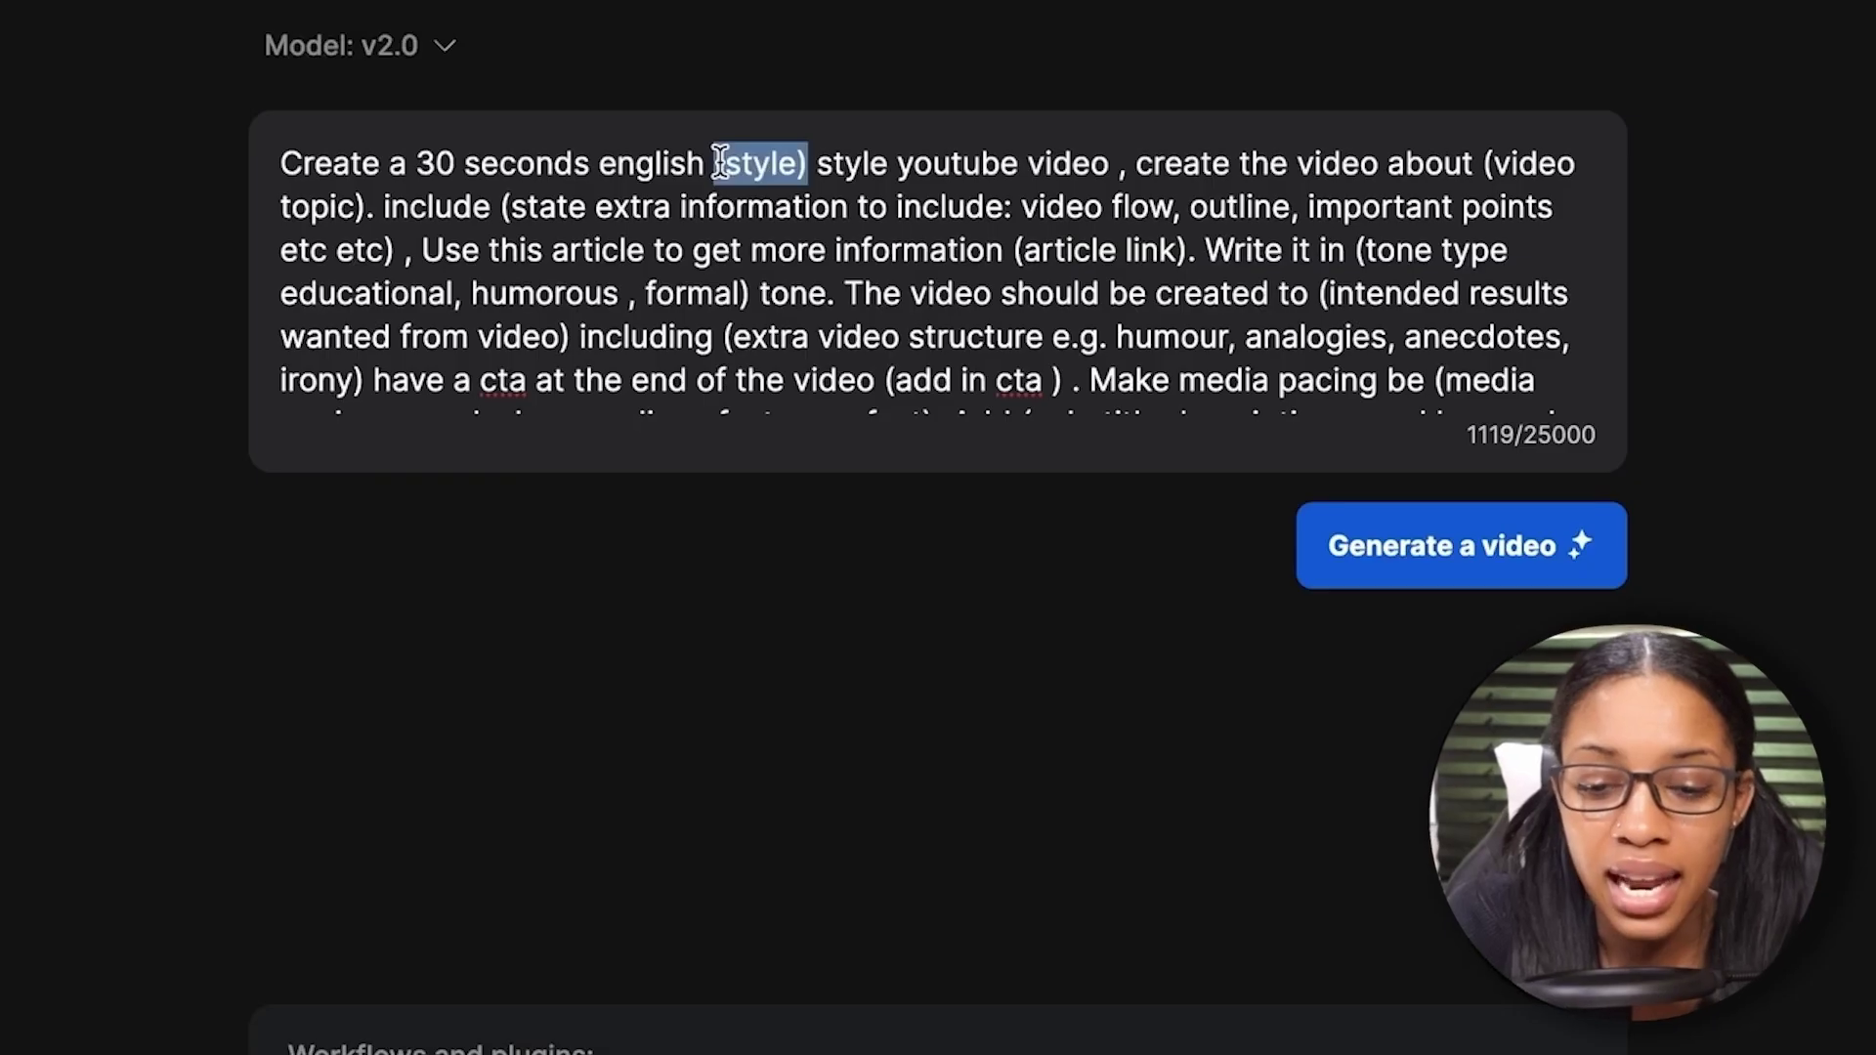
# Step: Replace the style placeholder with "travel" and the video topic placeholder with "Paris"
pyautogui.press('BackSpace')
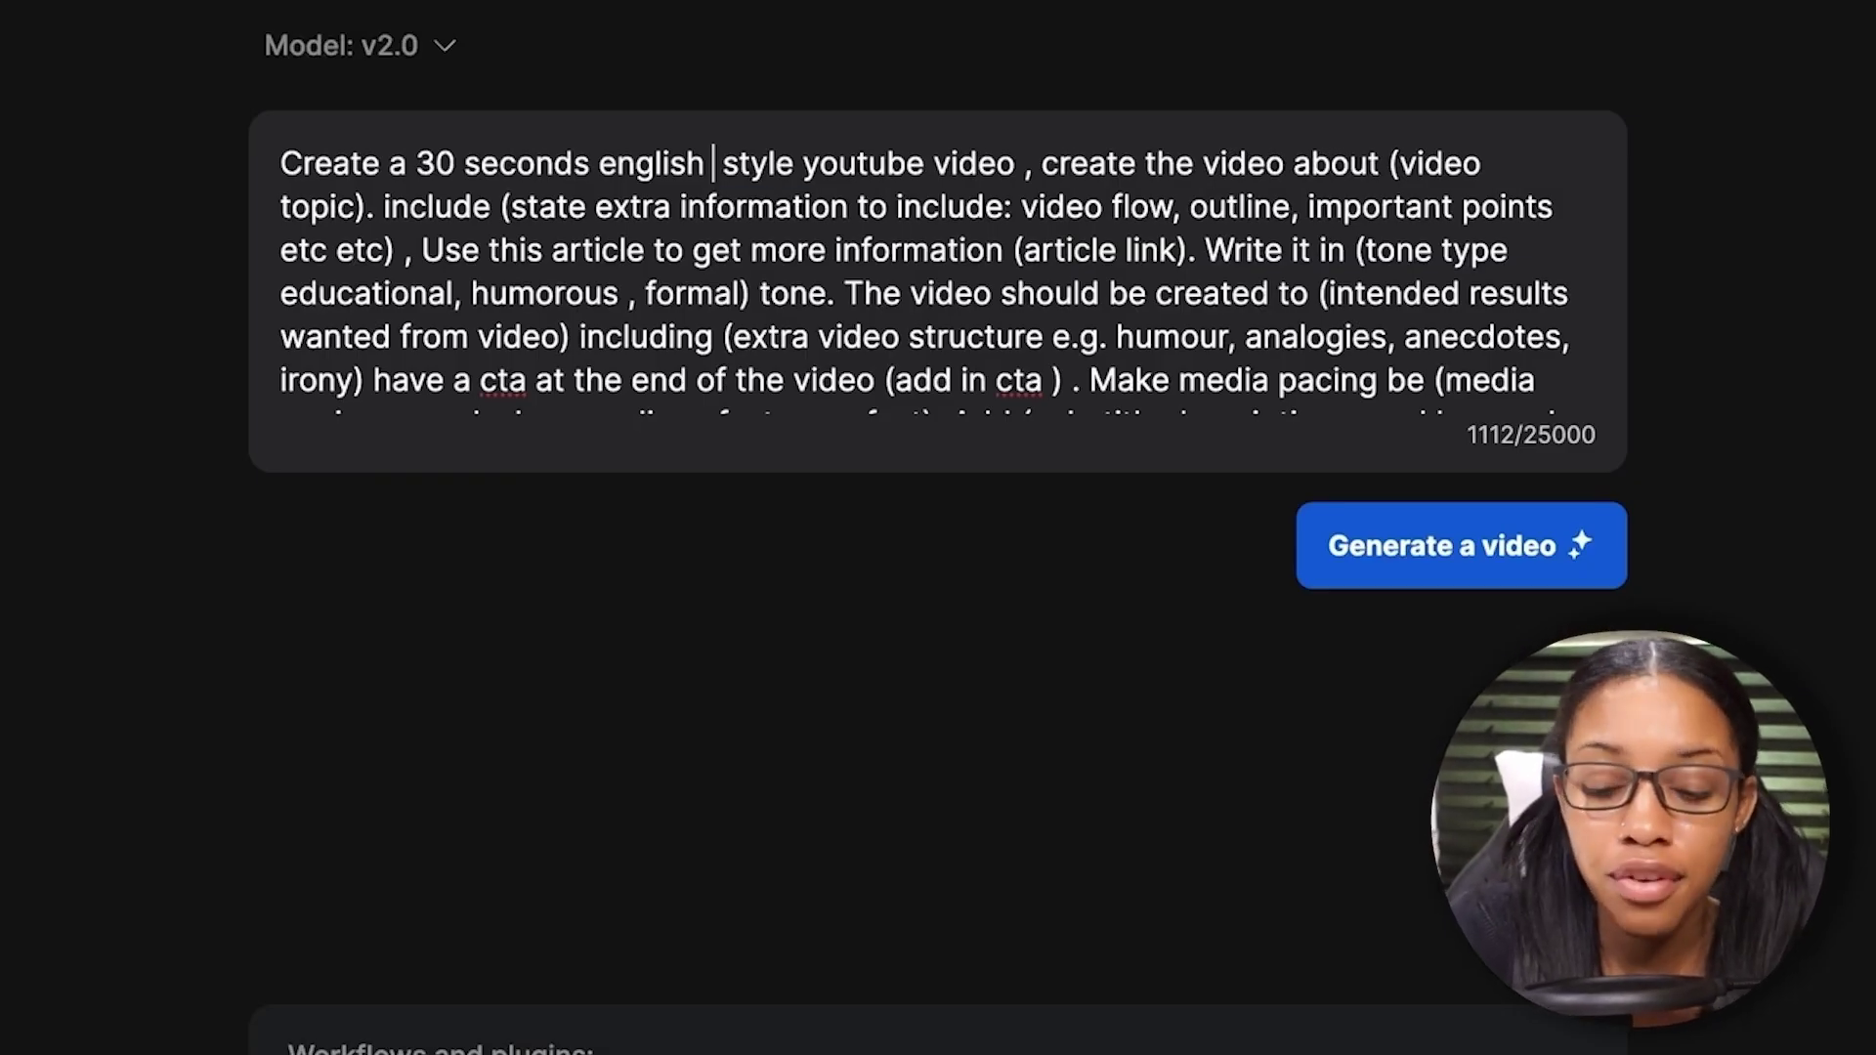
pyautogui.write('travel')
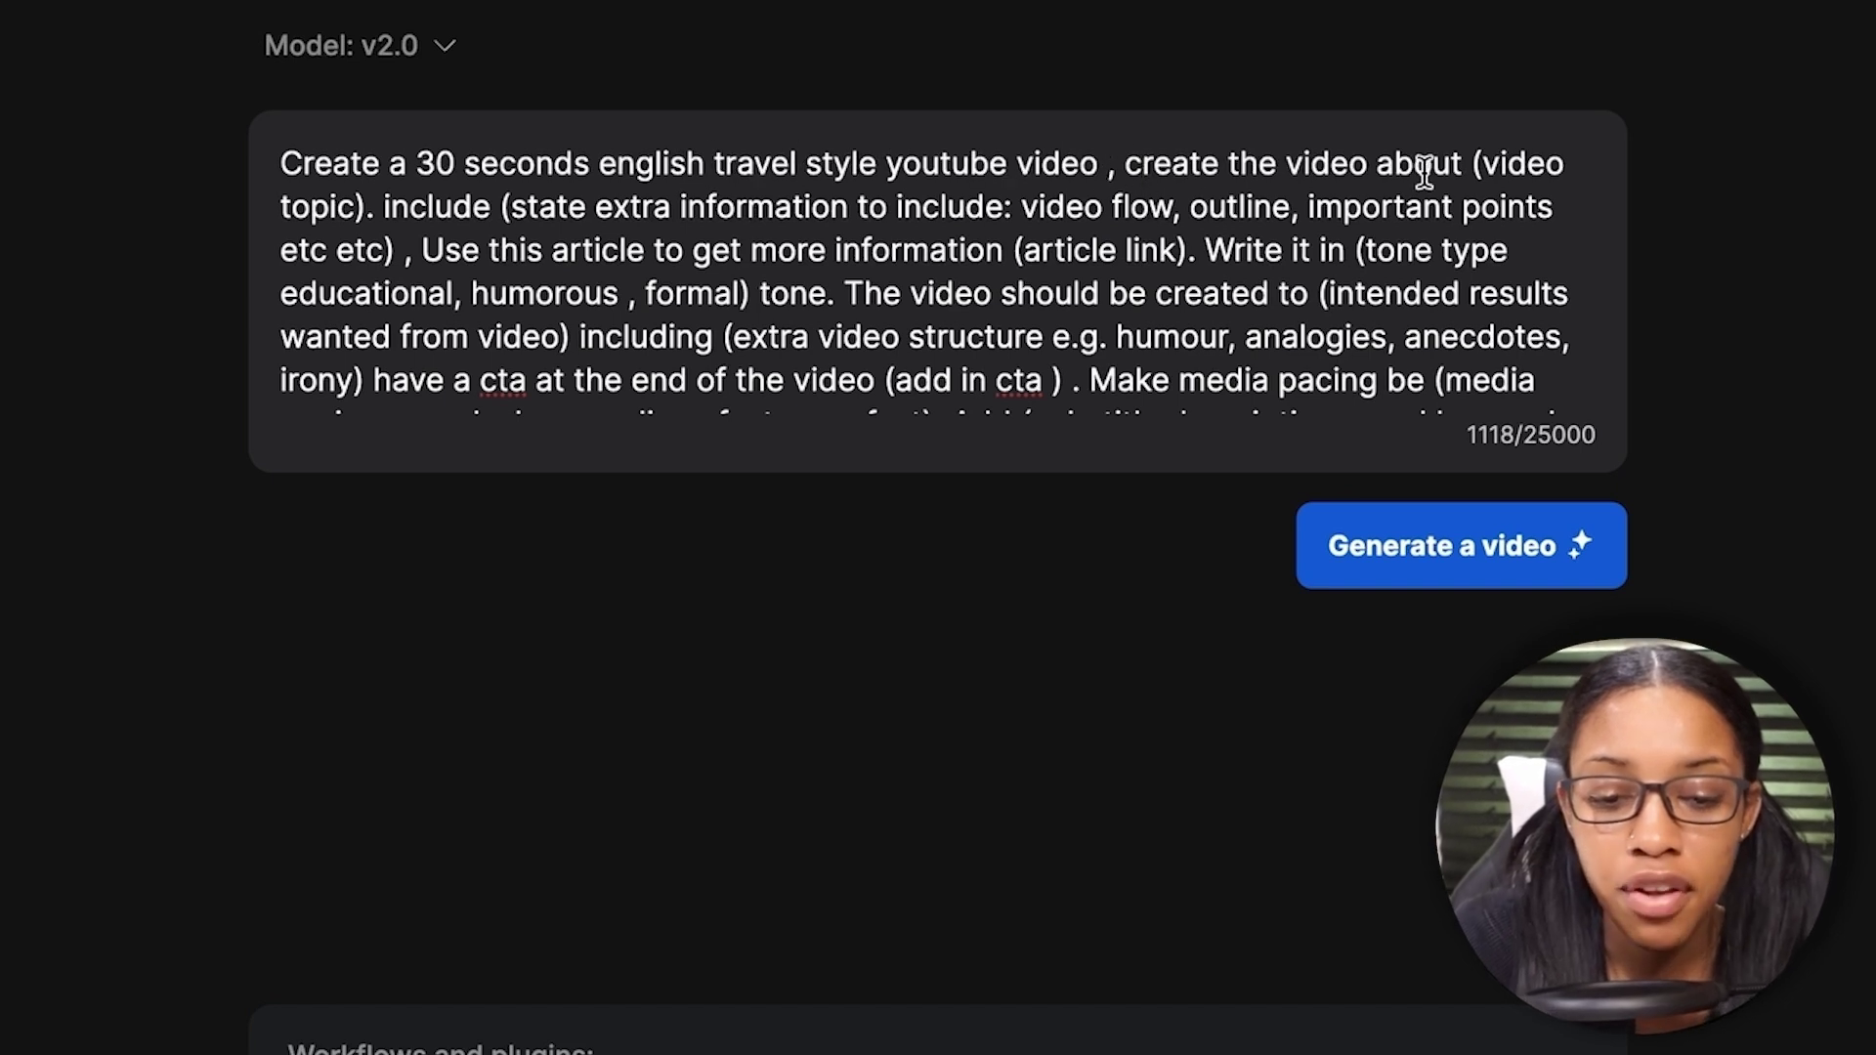
pyautogui.moveTo(1468, 164); pyautogui.dragTo(366, 208)
pyautogui.write('Paris.')
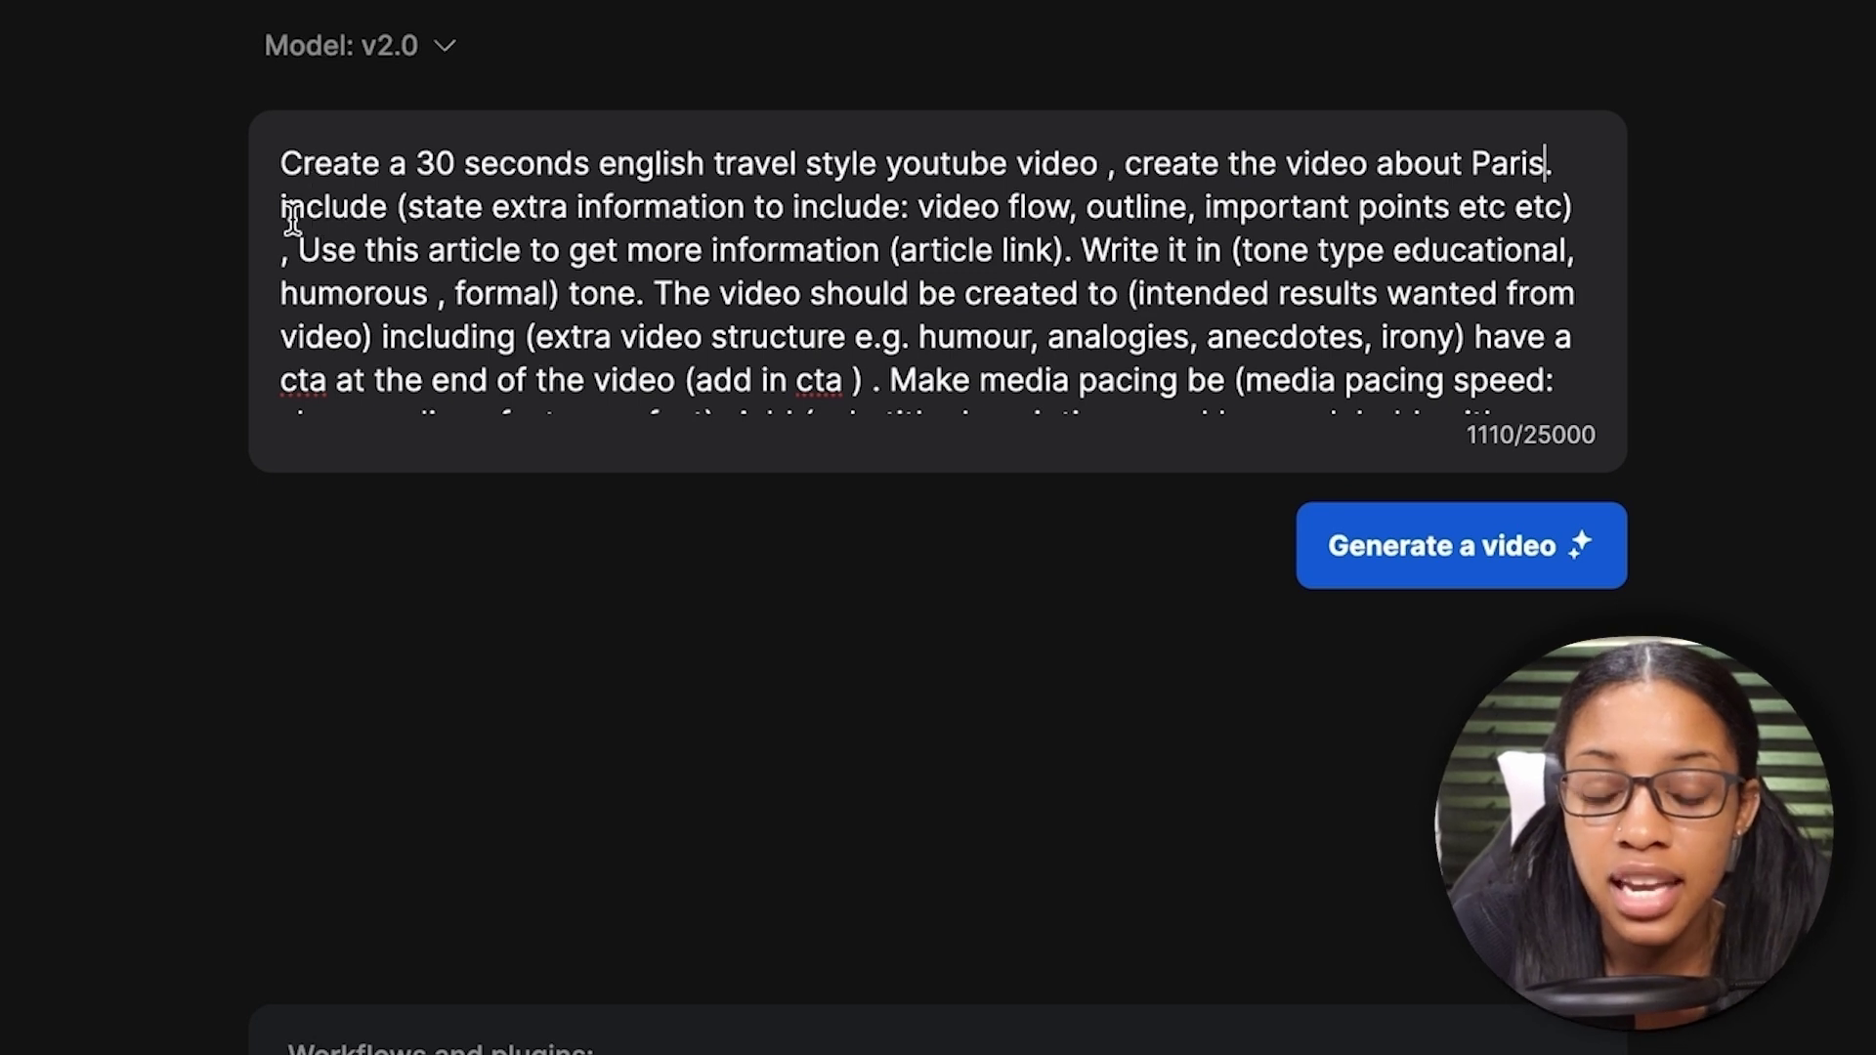
# Step: Replace the extra information placeholder with "the cost to go to paris solo, things to do solo, how to have fun solo" and remove the article link sentence
pyautogui.moveTo(398, 206); pyautogui.dragTo(1585, 211)
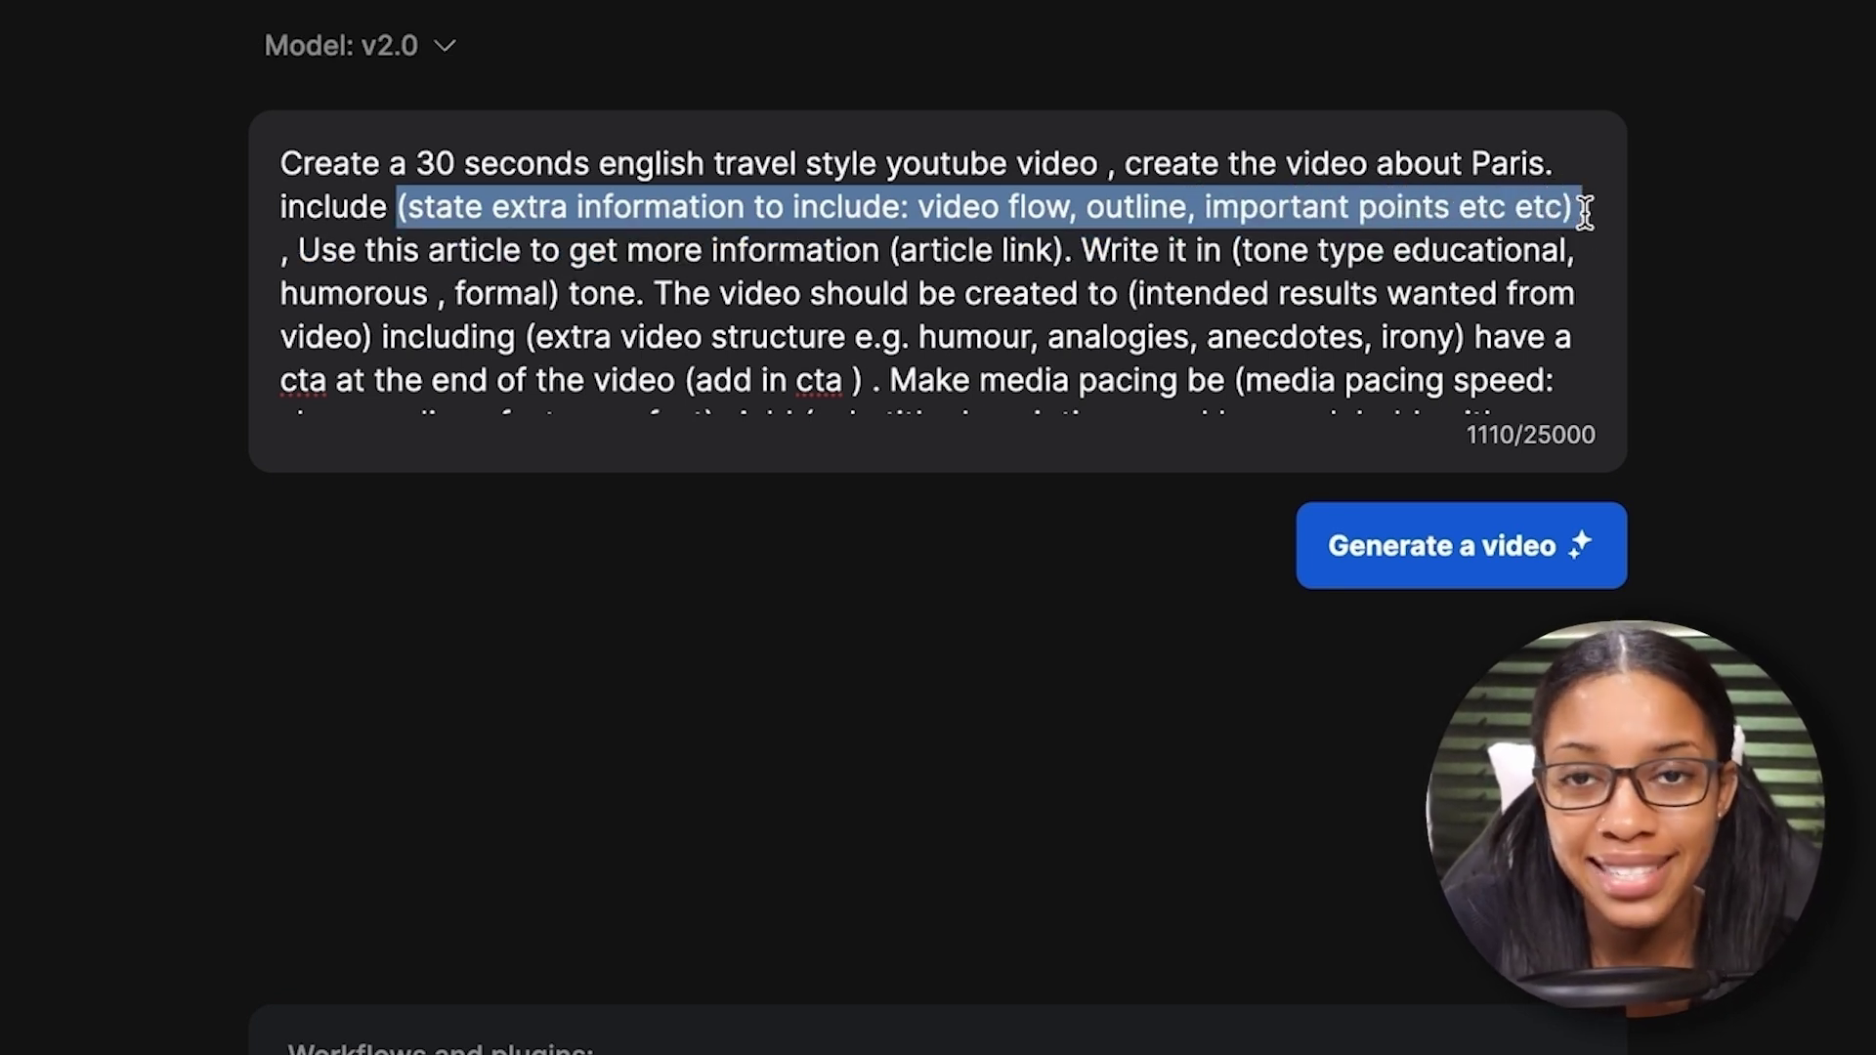
pyautogui.write('the cost to go to paris solo, things to do solo, how to have fun solo,')
pyautogui.moveTo(1404, 207); pyautogui.dragTo(919, 252)
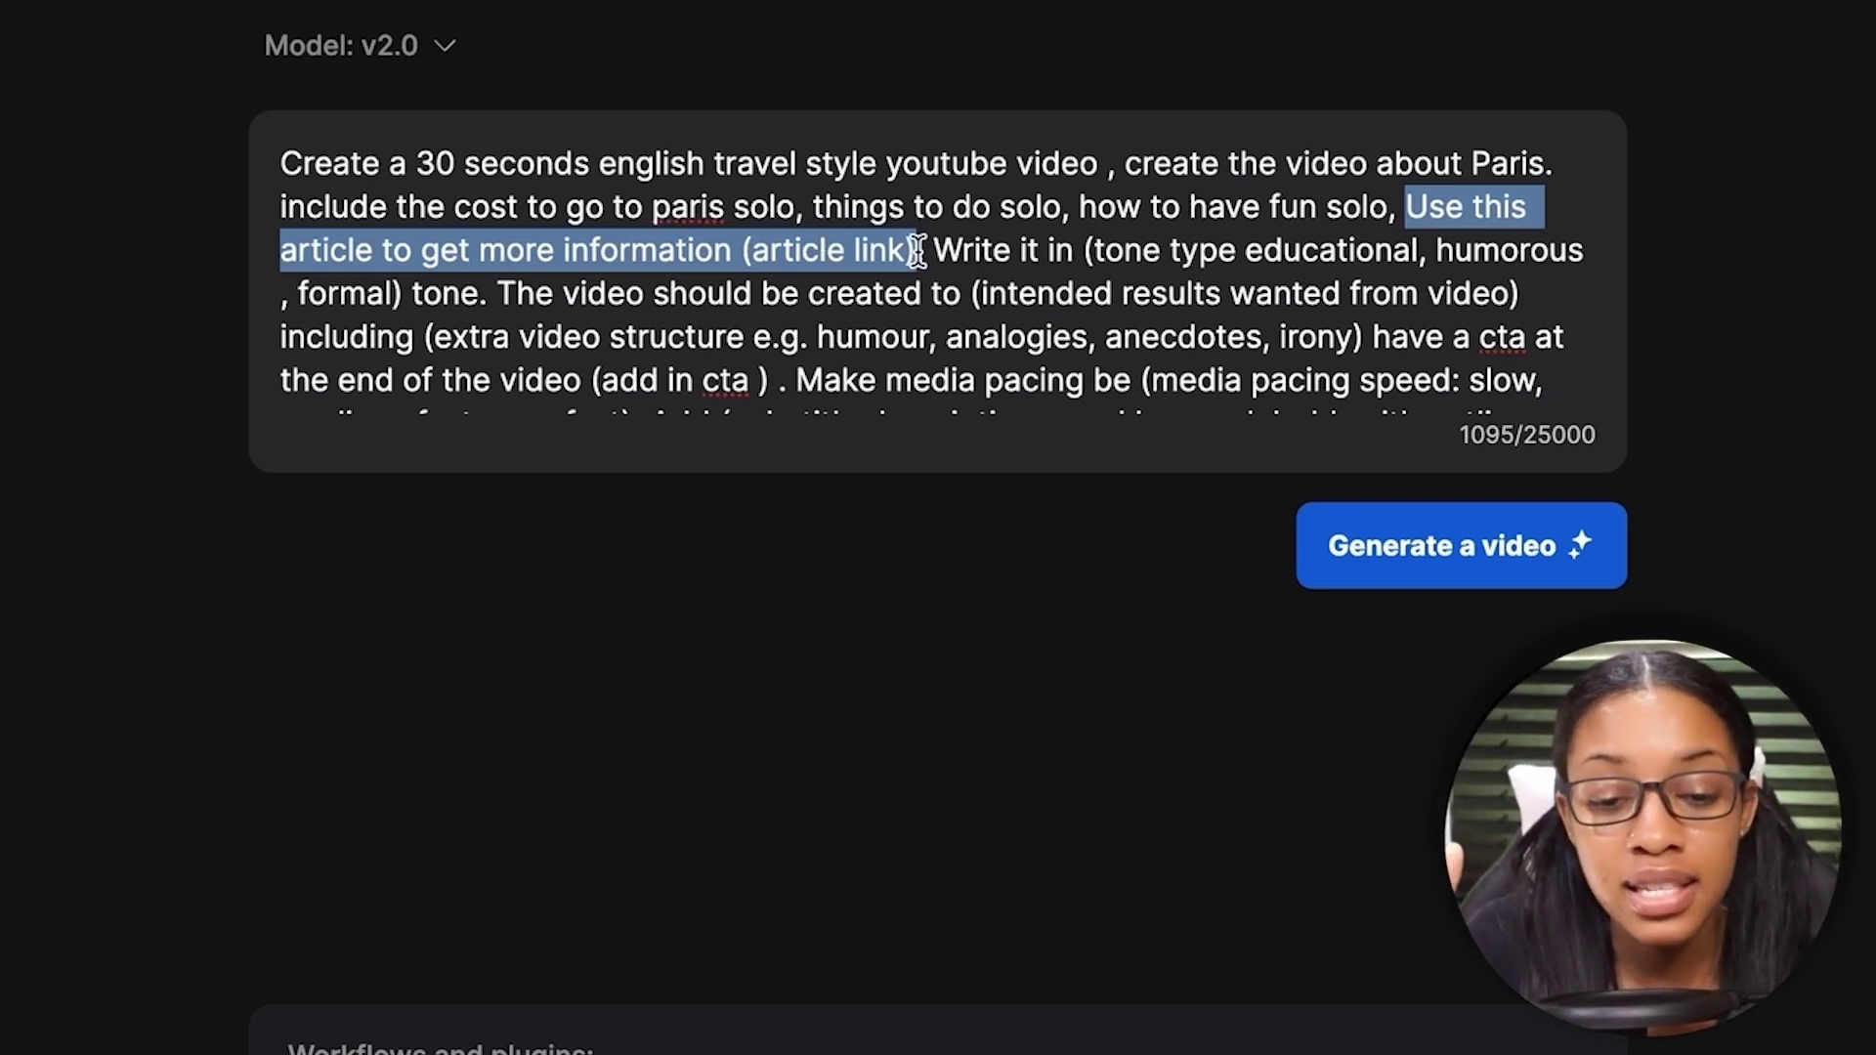
pyautogui.press('BackSpace')
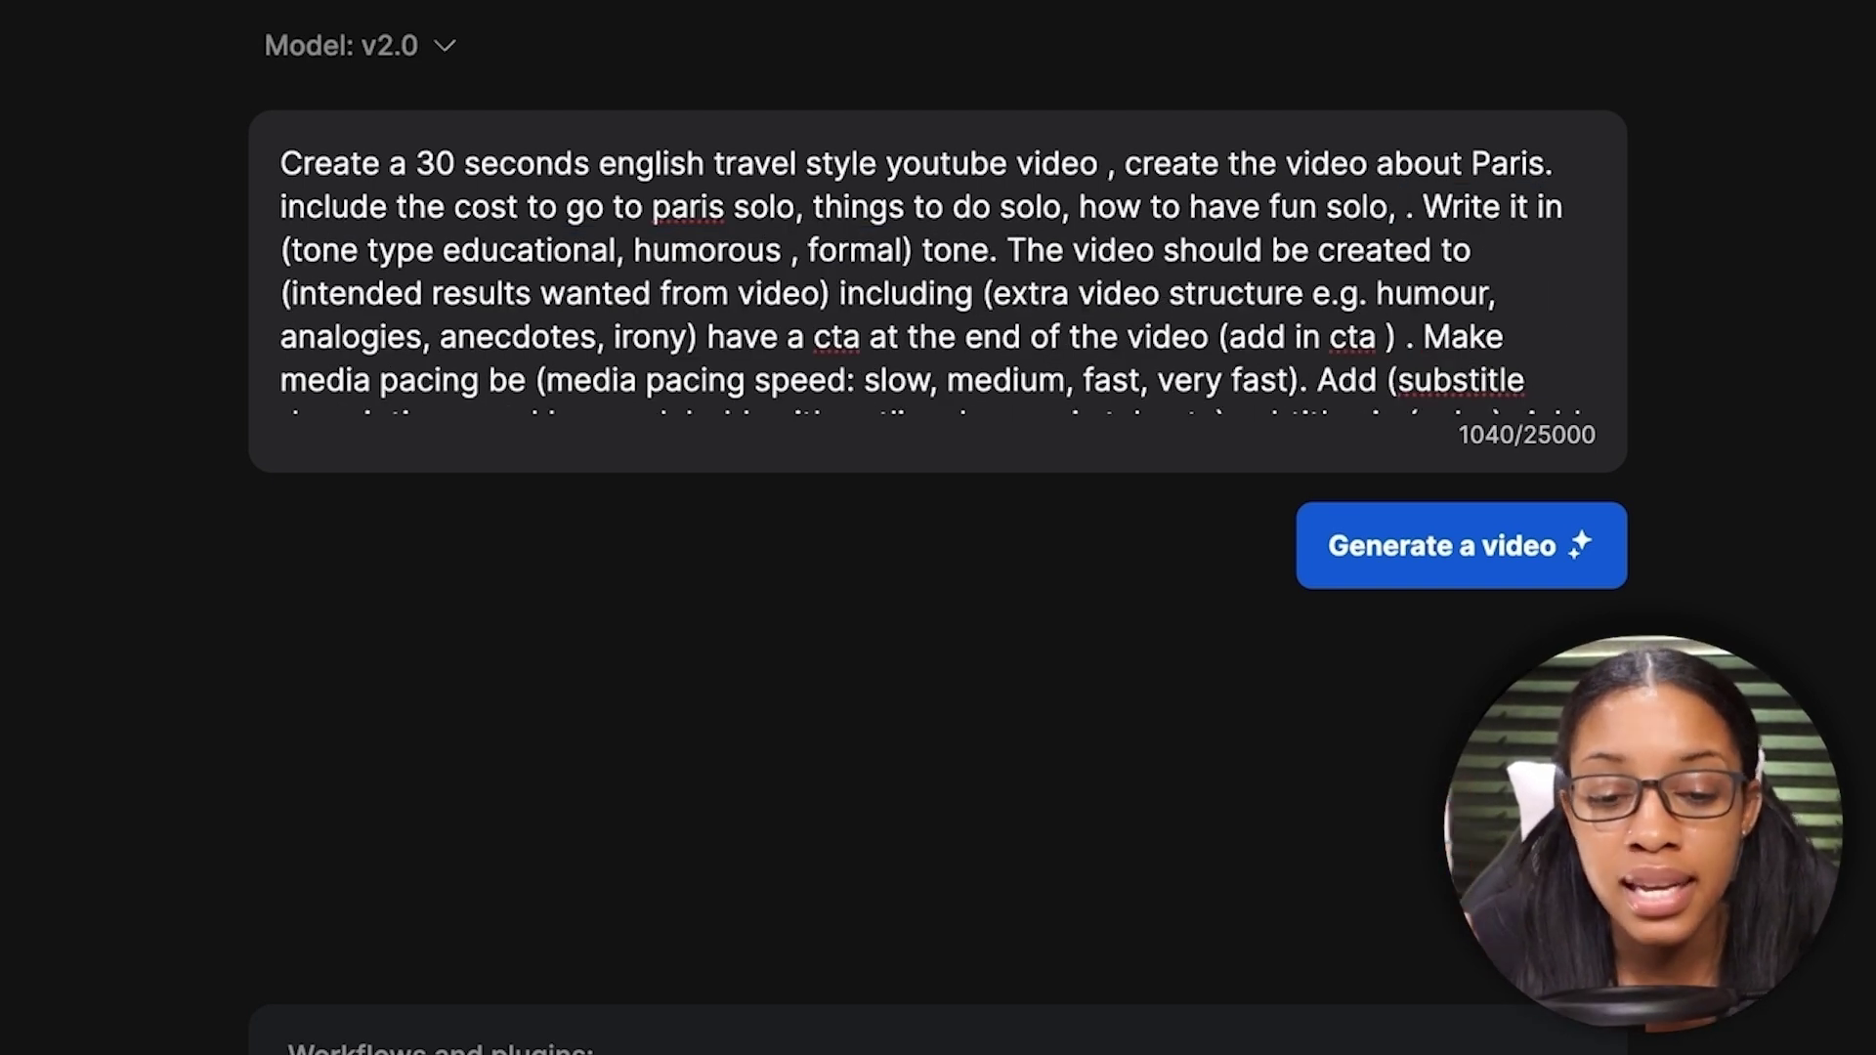
pyautogui.press('BackSpace')
pyautogui.press('BackSpace')
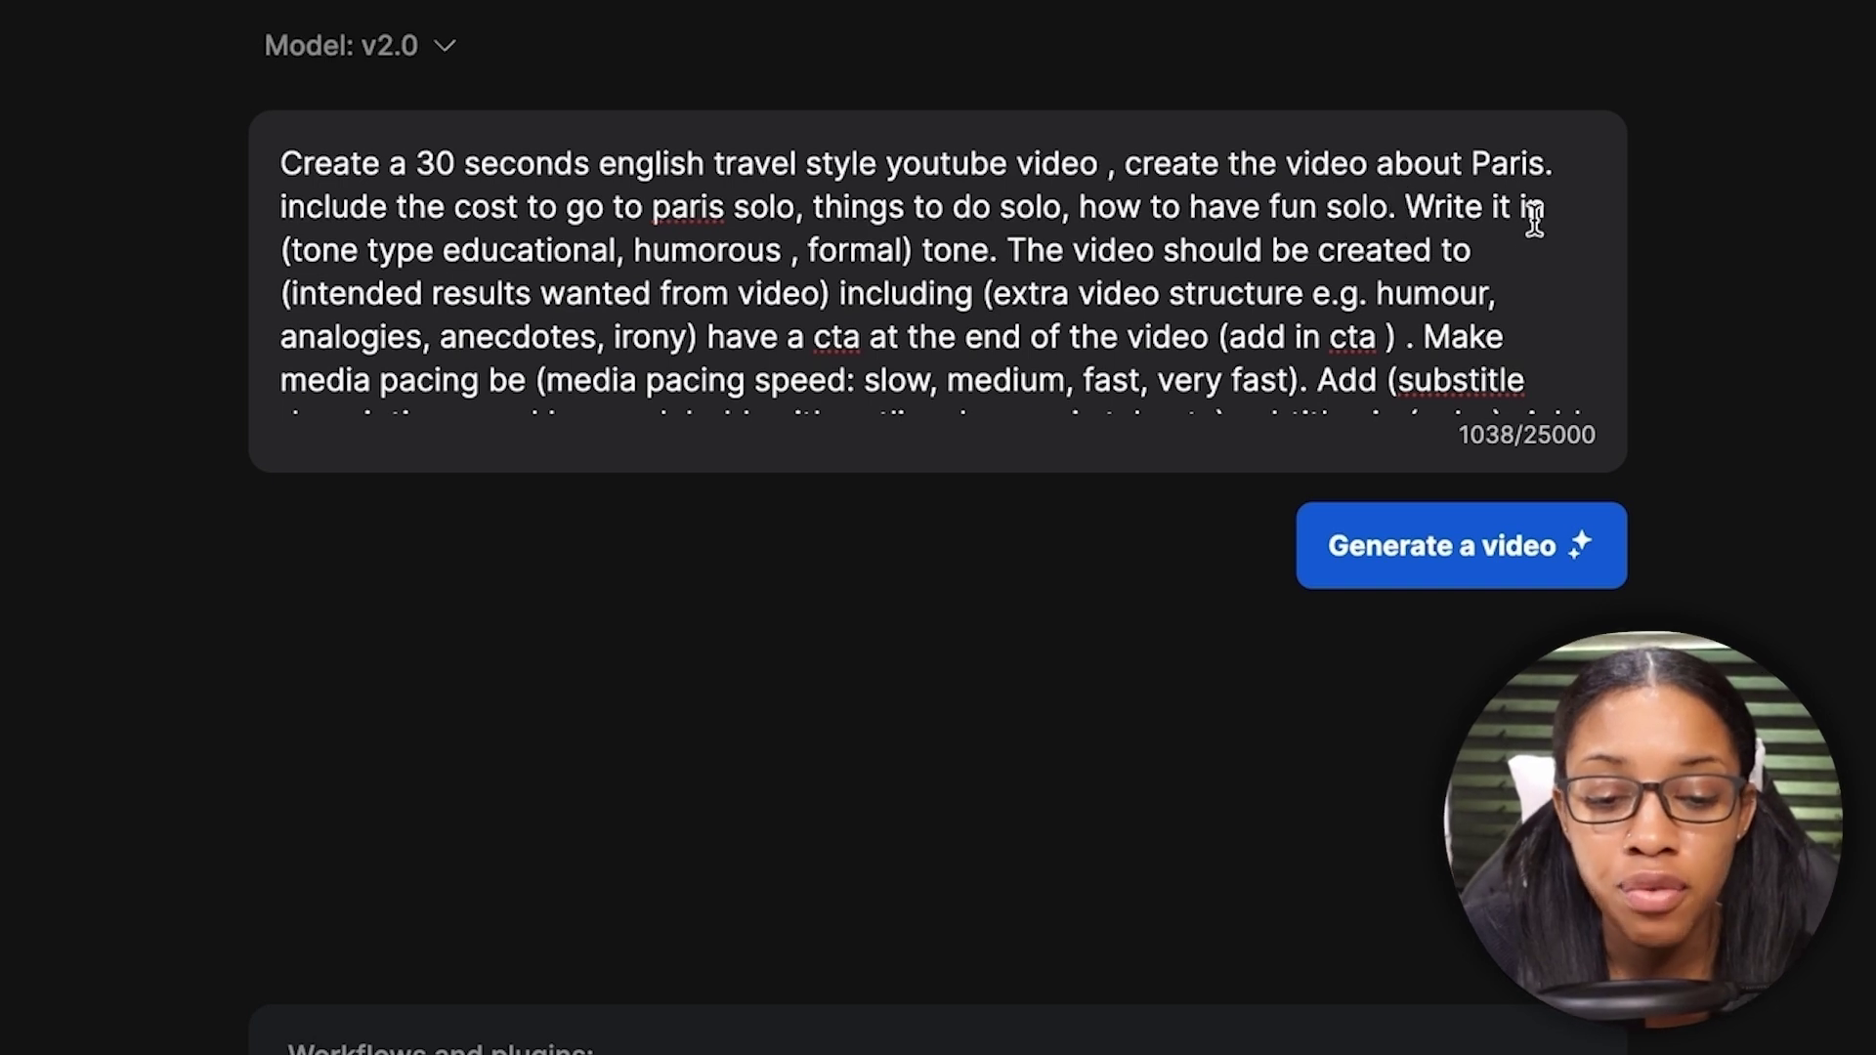
# Step: Replace the tone type placeholder in the prompt with "educational and humorous"
pyautogui.moveTo(270, 256); pyautogui.dragTo(918, 253)
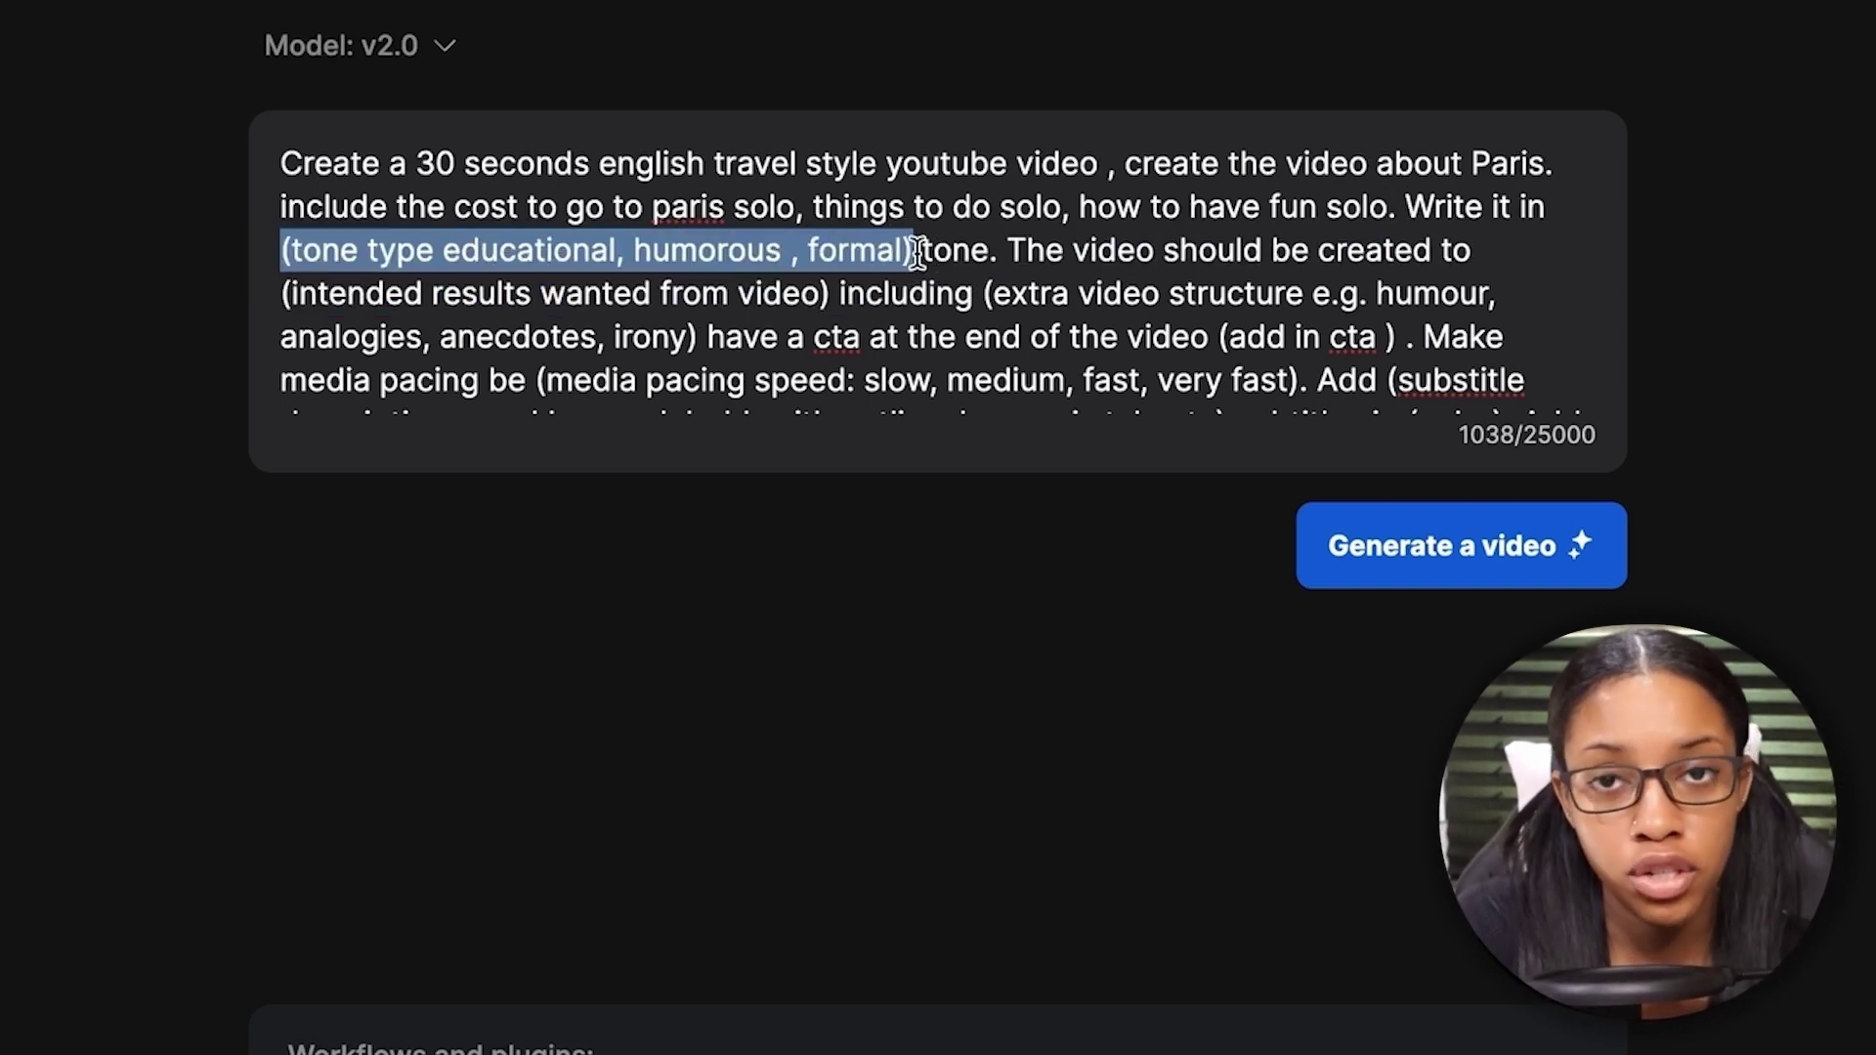
pyautogui.click(459, 283)
pyautogui.moveTo(435, 252); pyautogui.dragTo(244, 243)
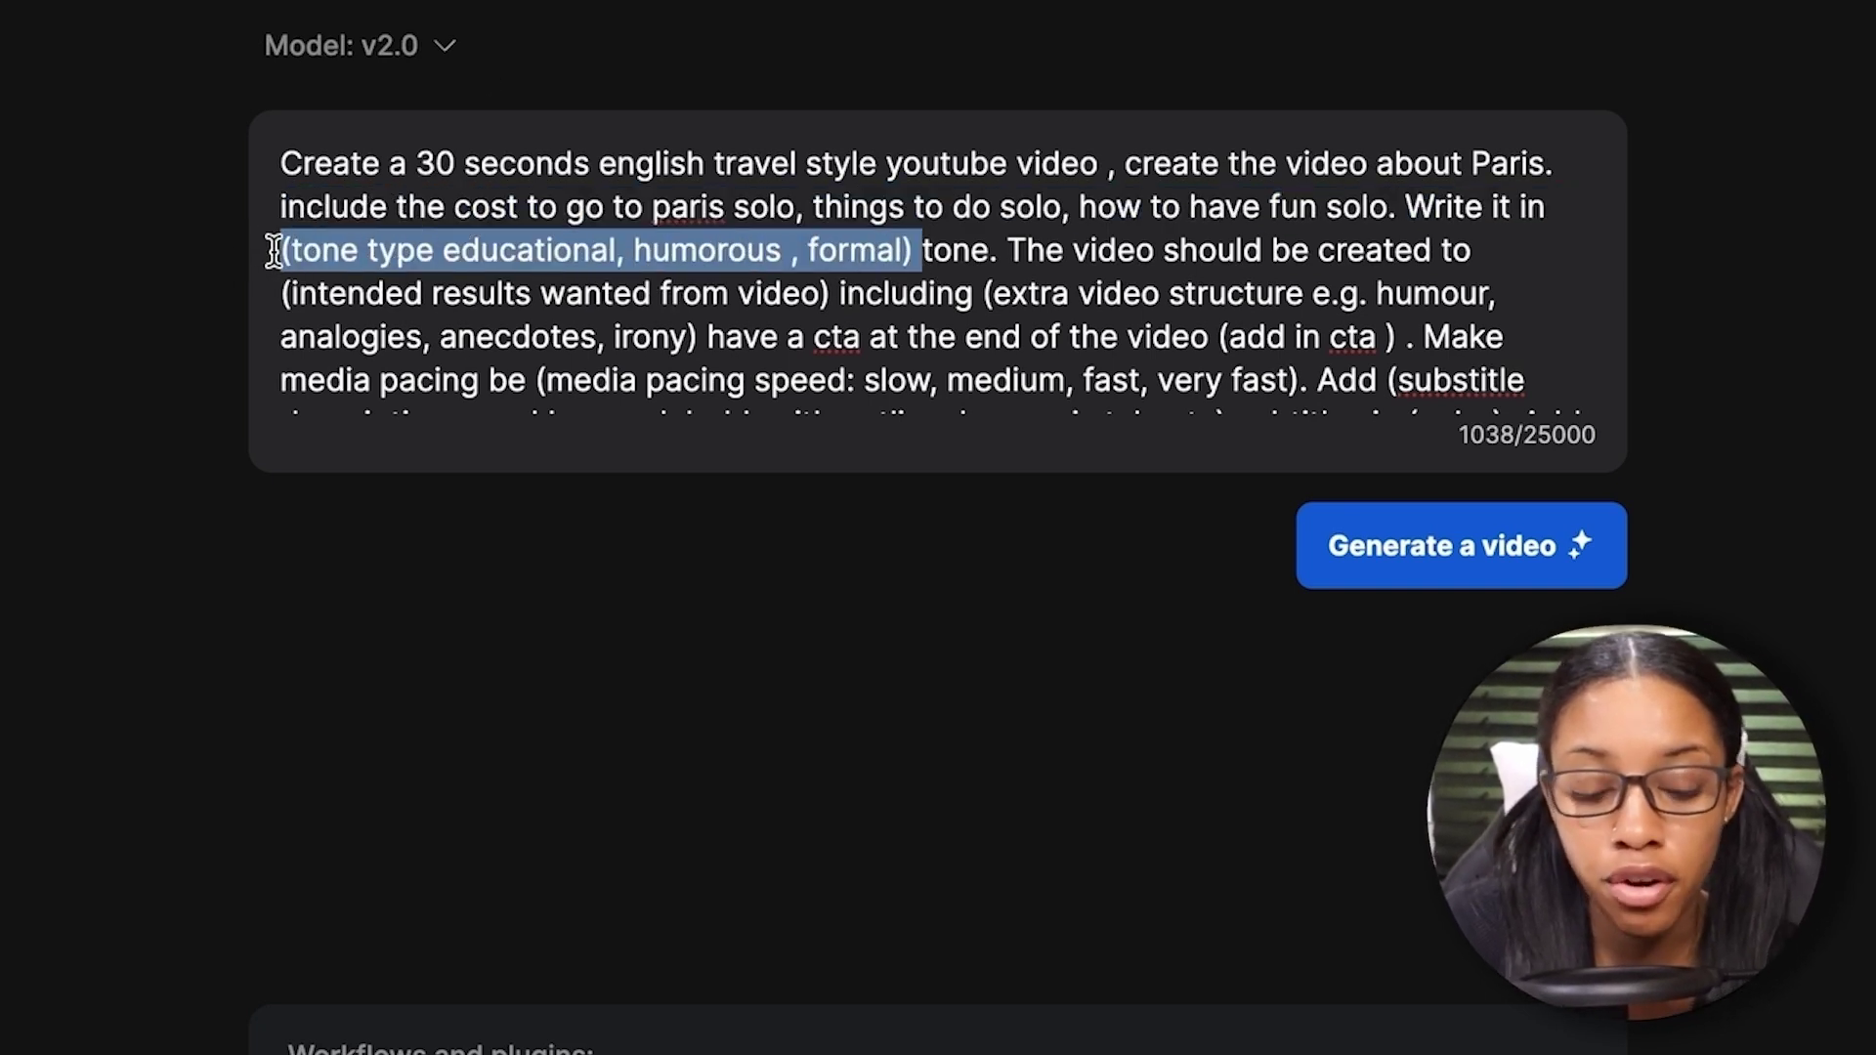
pyautogui.write('educational and humorous')
# Step: Replace the intended results placeholder with "encourage viewers to travel solo and still have fun" and the extra video structure placeholder with "analogies"
pyautogui.moveTo(775, 241); pyautogui.dragTo(575, 292)
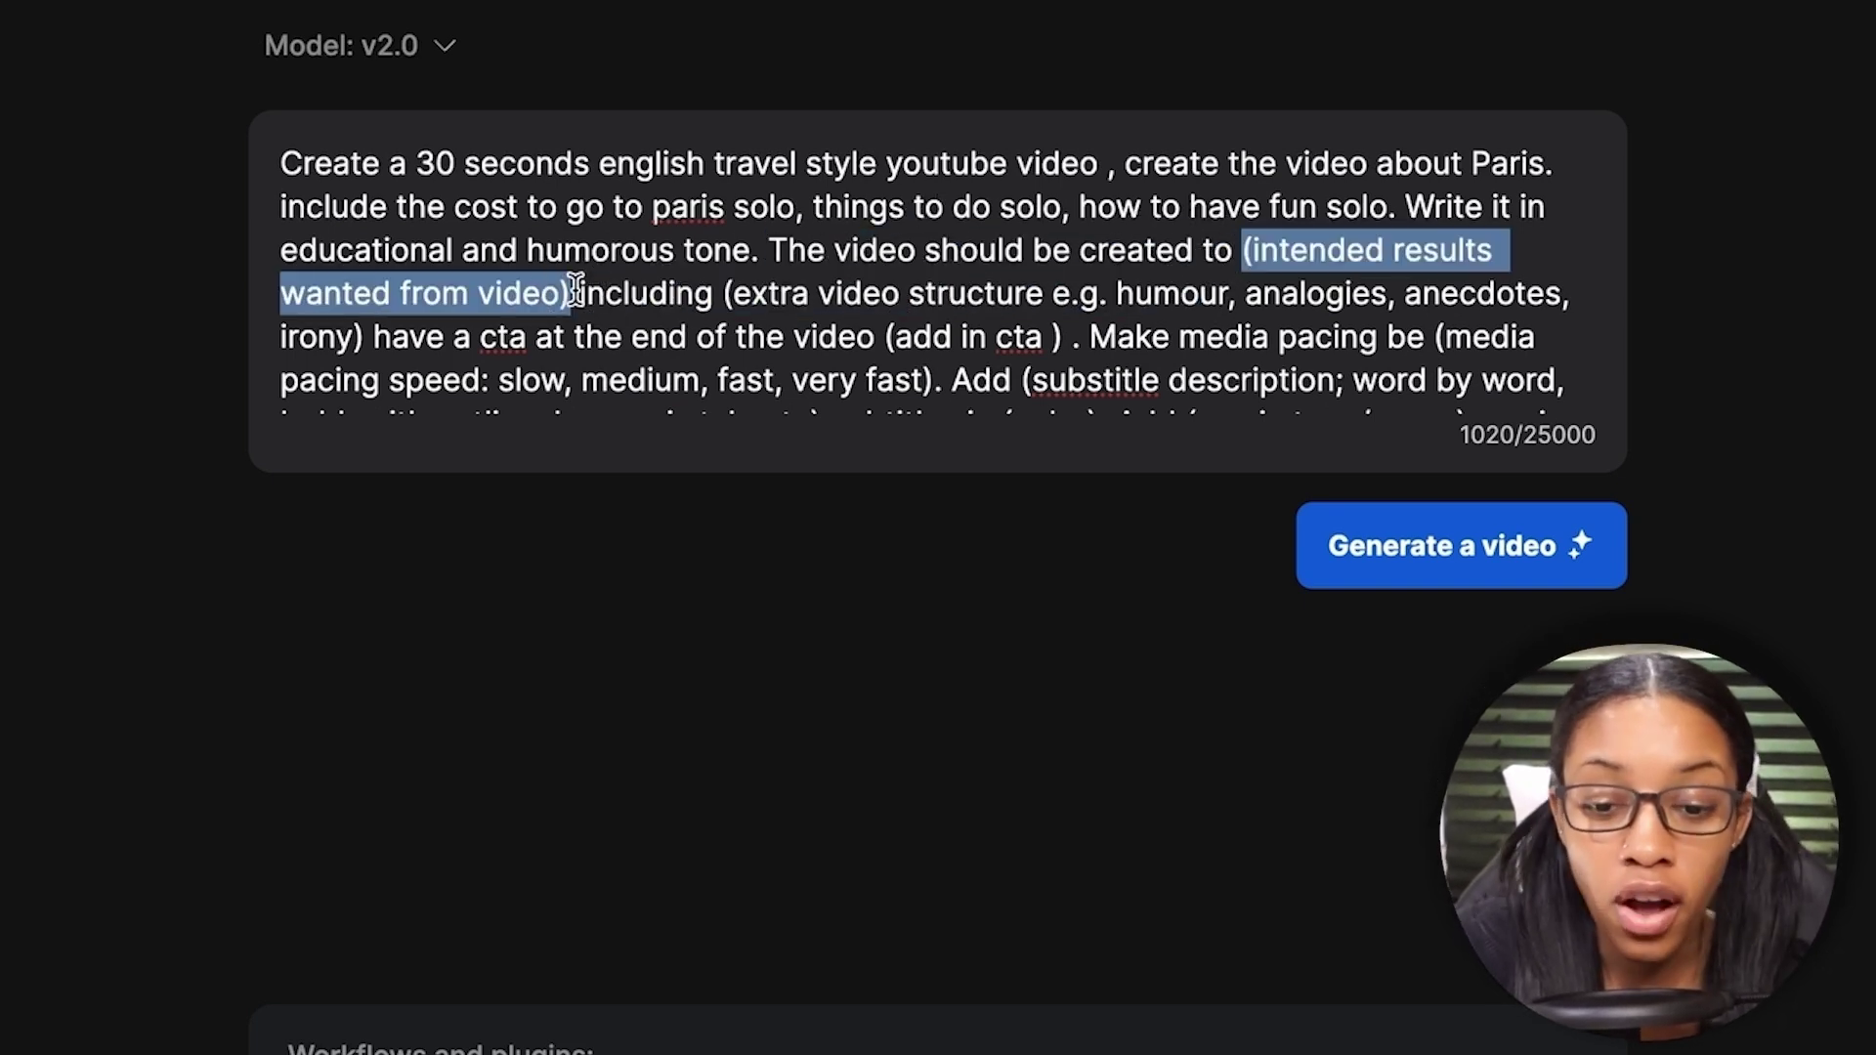
pyautogui.write('encourage viewers to travel solo and still have fun')
pyautogui.moveTo(703, 291); pyautogui.dragTo(515, 343)
pyautogui.click(852, 289)
# Step: Replace the call-to-action placeholder with "subscribe for more tips" and the media pacing placeholder with "very fast"
pyautogui.moveTo(1104, 252); pyautogui.dragTo(1158, 259)
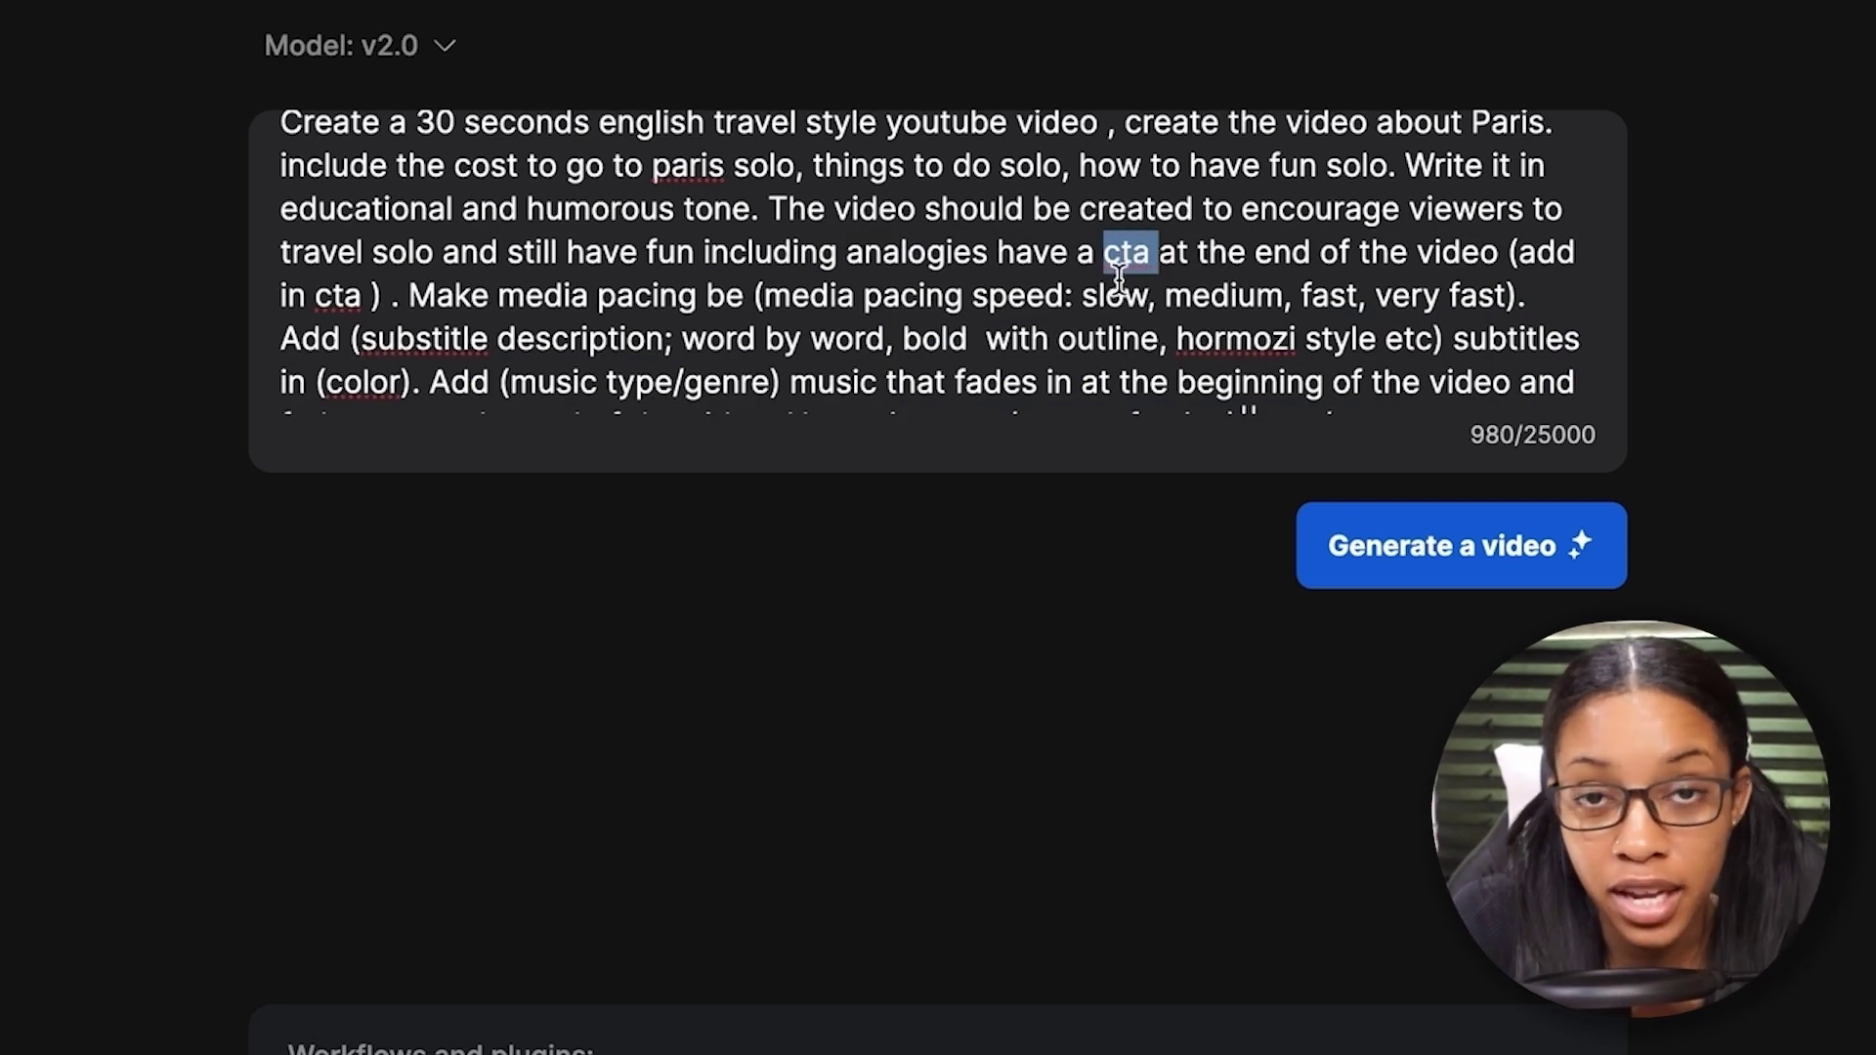
pyautogui.moveTo(1510, 253); pyautogui.dragTo(379, 294)
pyautogui.write('subscribe for more tips')
pyautogui.moveTo(651, 295); pyautogui.dragTo(504, 338)
pyautogui.click(989, 295)
pyautogui.press('BackSpace')
pyautogui.write('very fast')
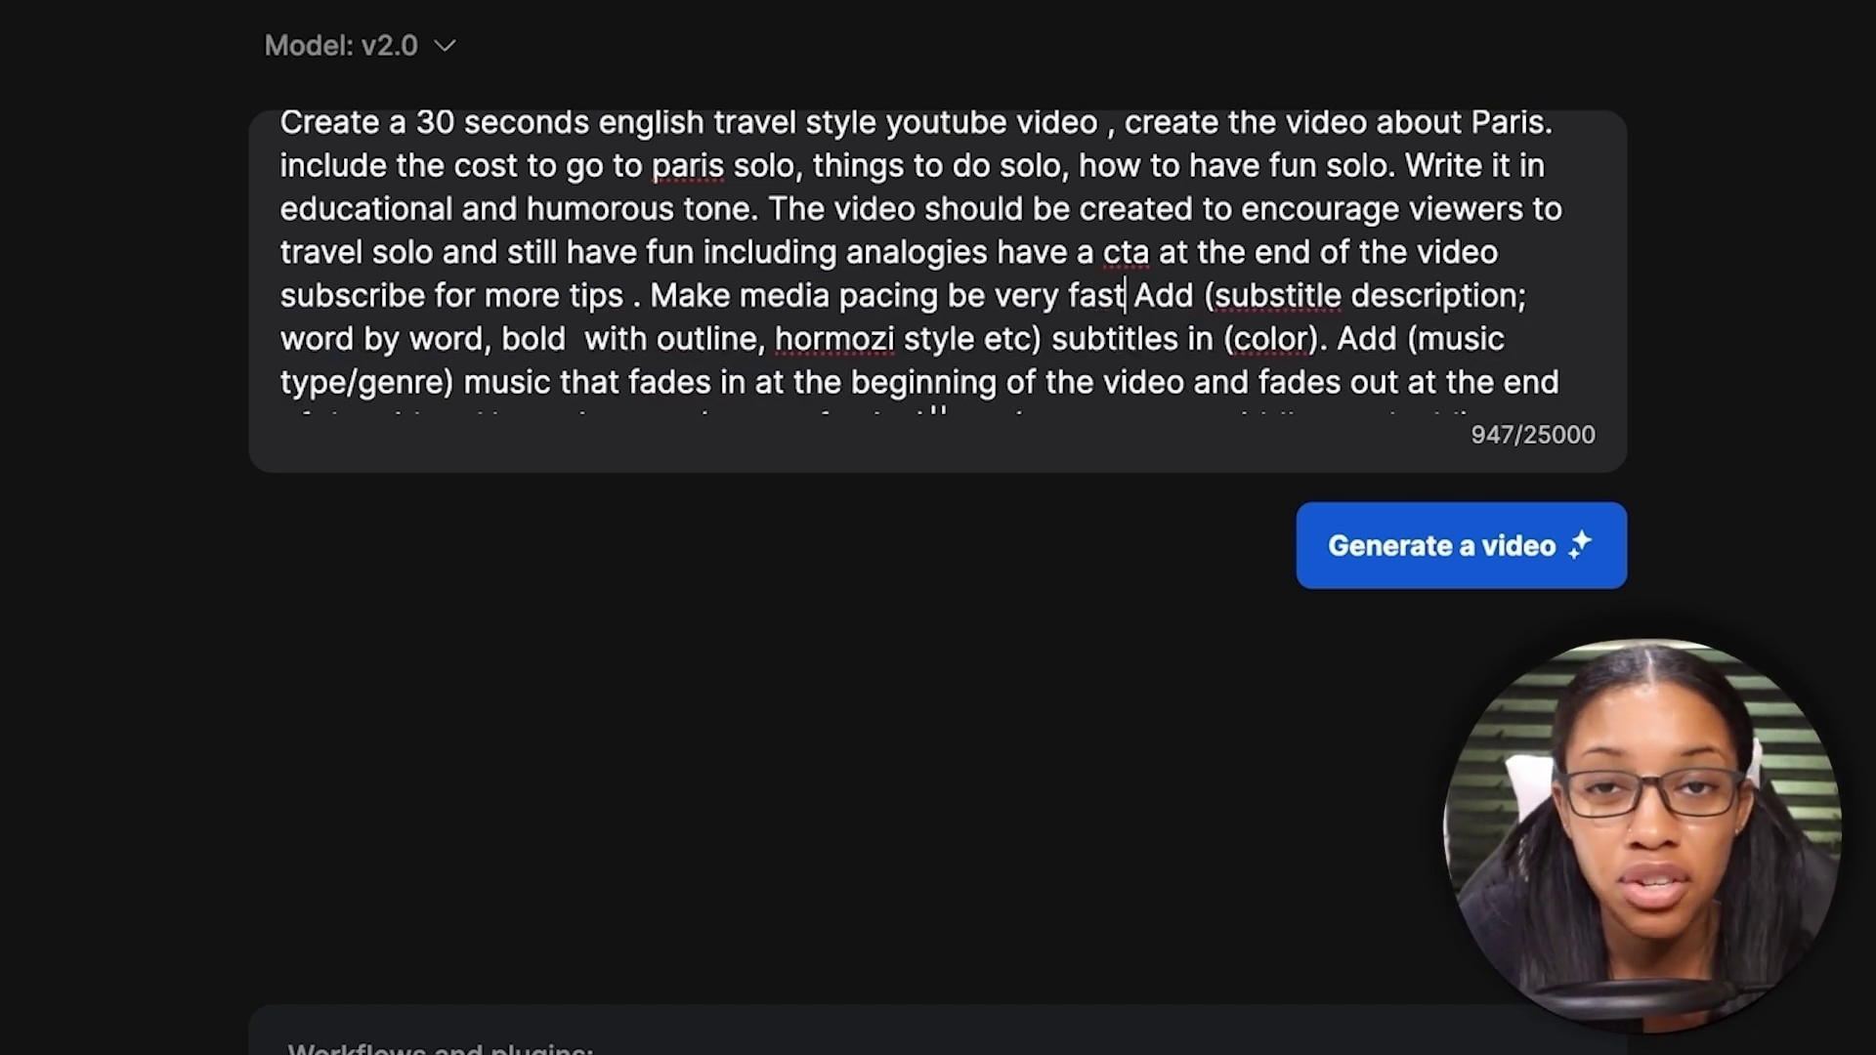
# Step: Look through the list of available subtitle styles for the subtitle description placeholder
pyautogui.scroll(-1, 1210, 238)
pyautogui.moveTo(1205, 243); pyautogui.dragTo(1044, 278)
pyautogui.click(401, 372)
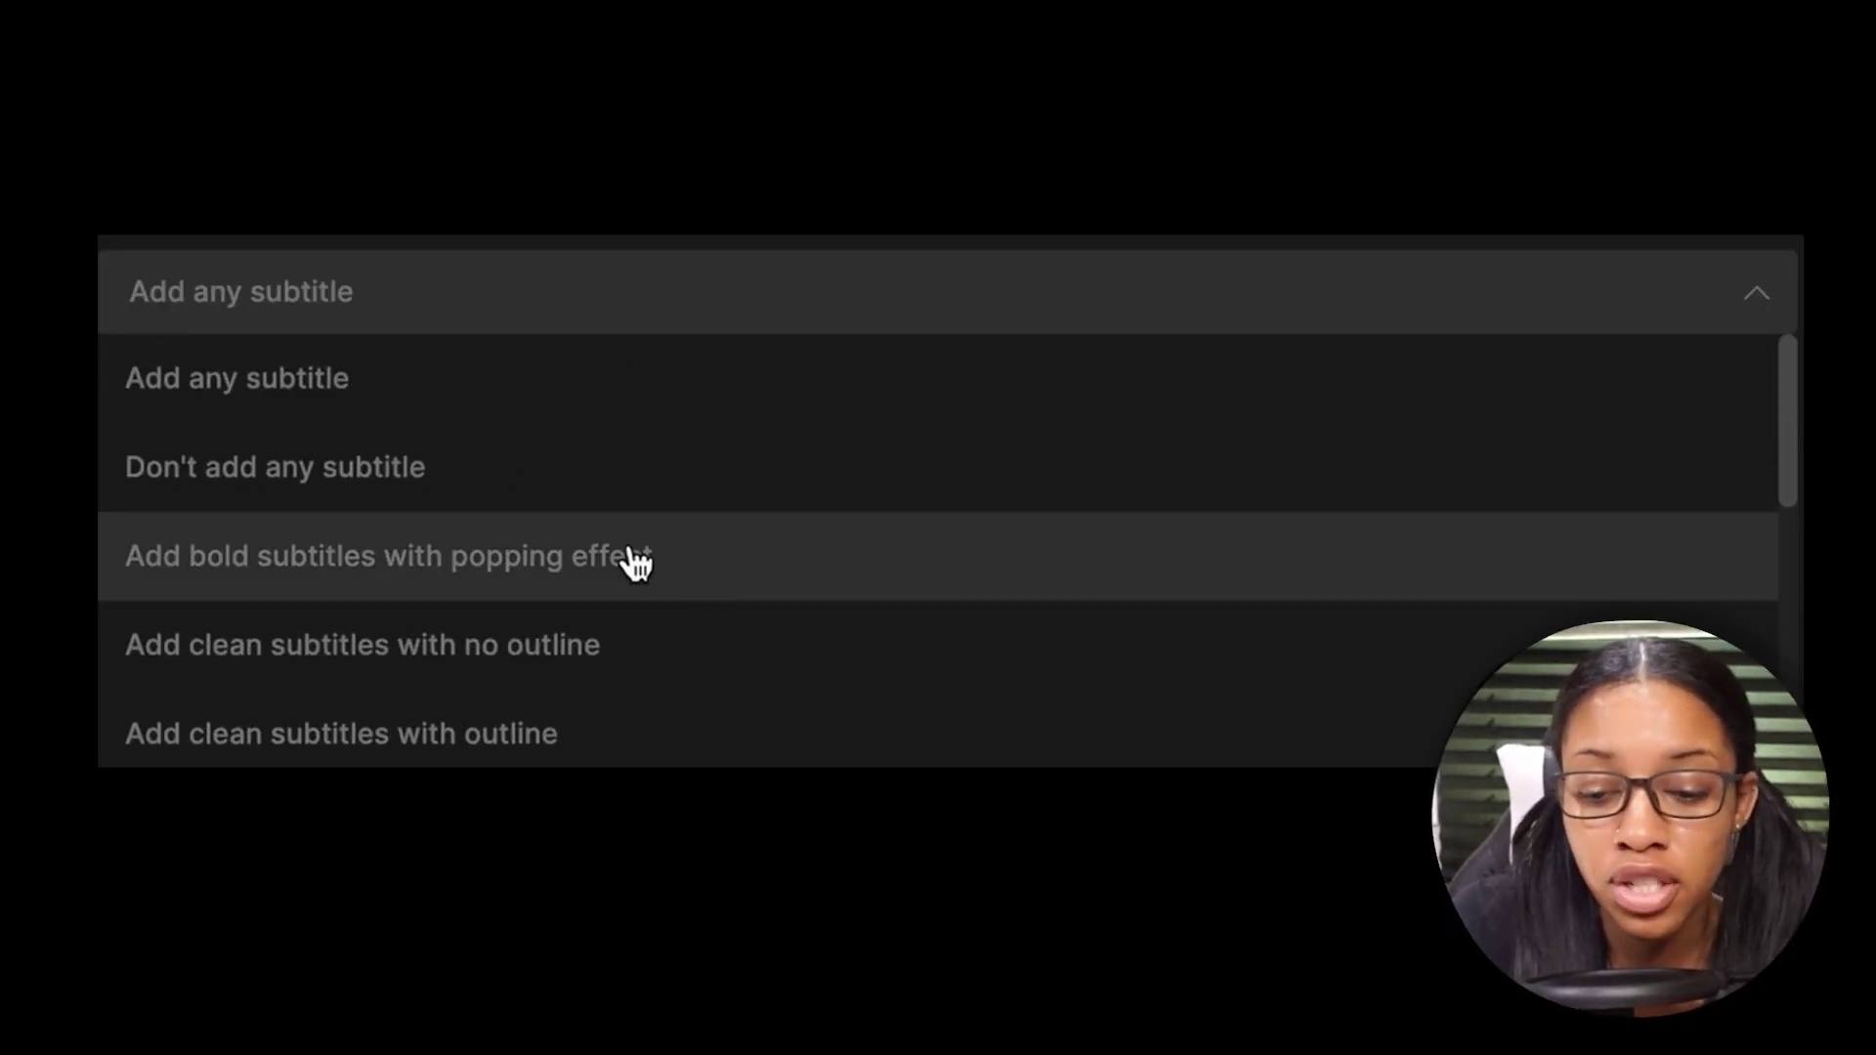
pyautogui.scroll(-3, 658, 440)
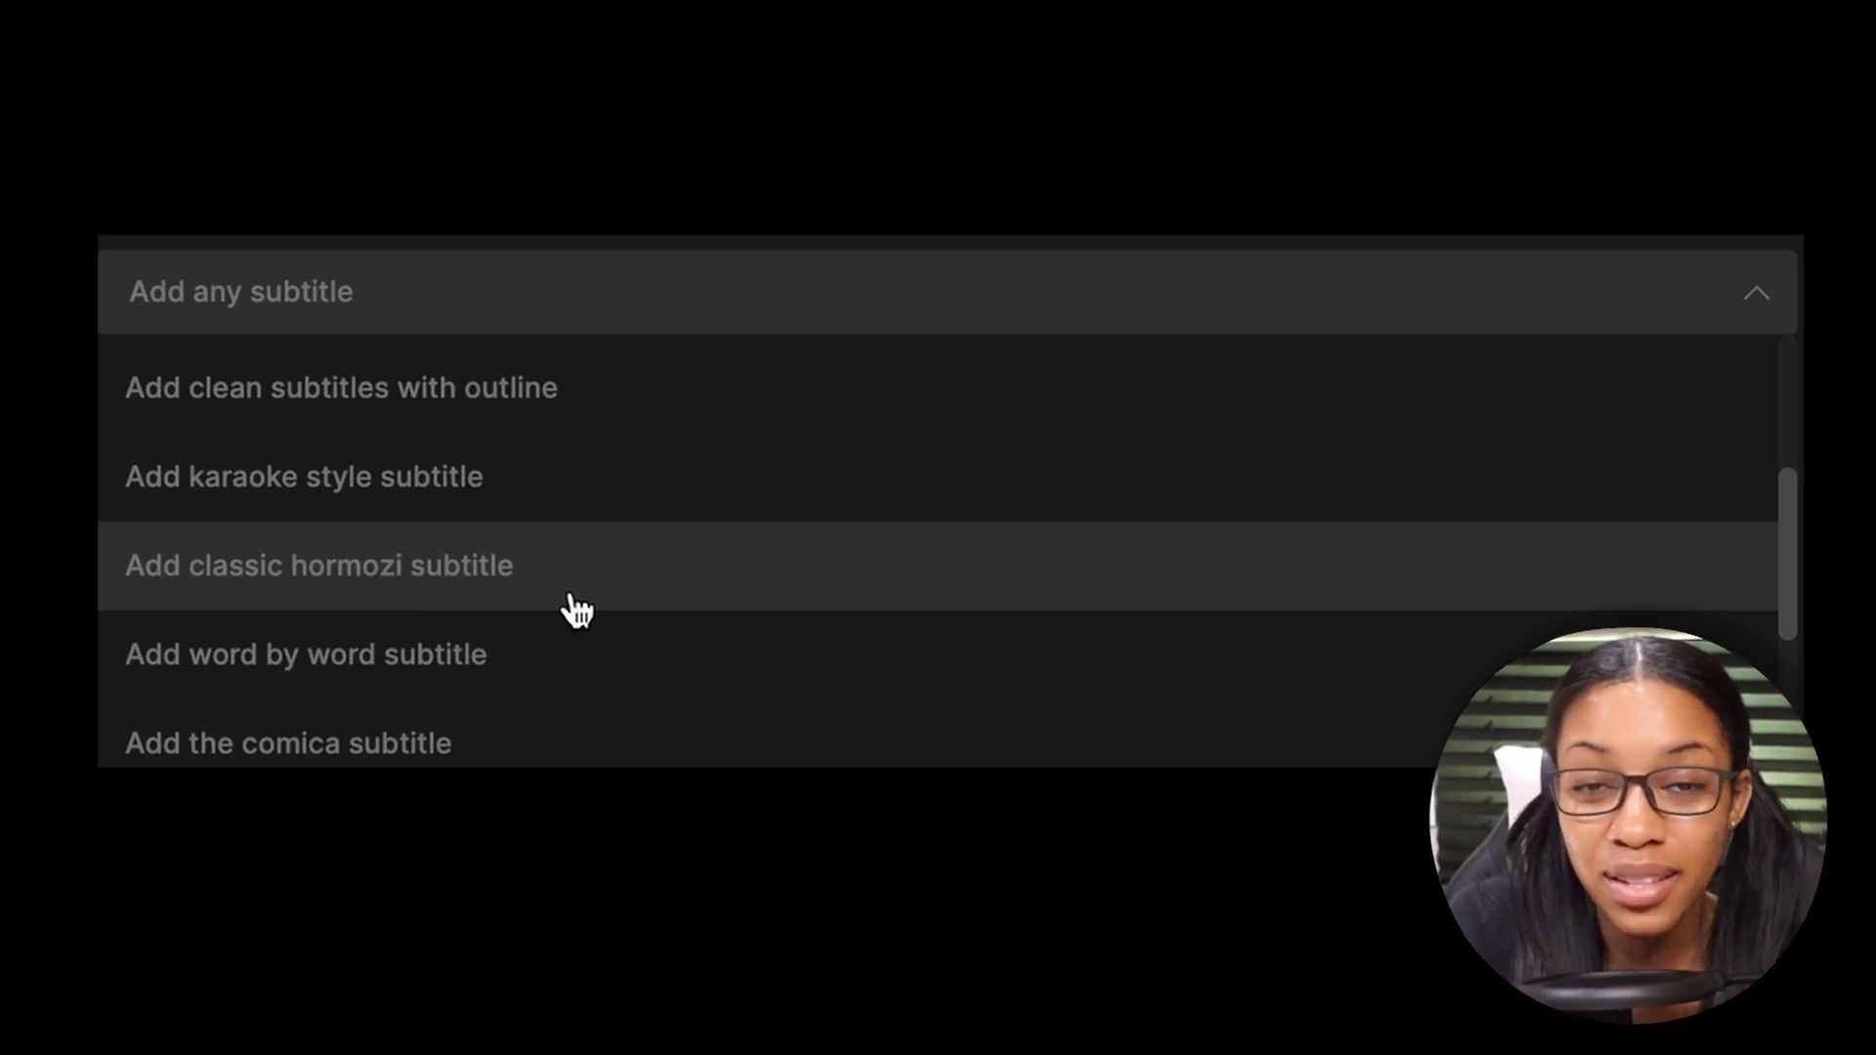
pyautogui.scroll(-4, 577, 611)
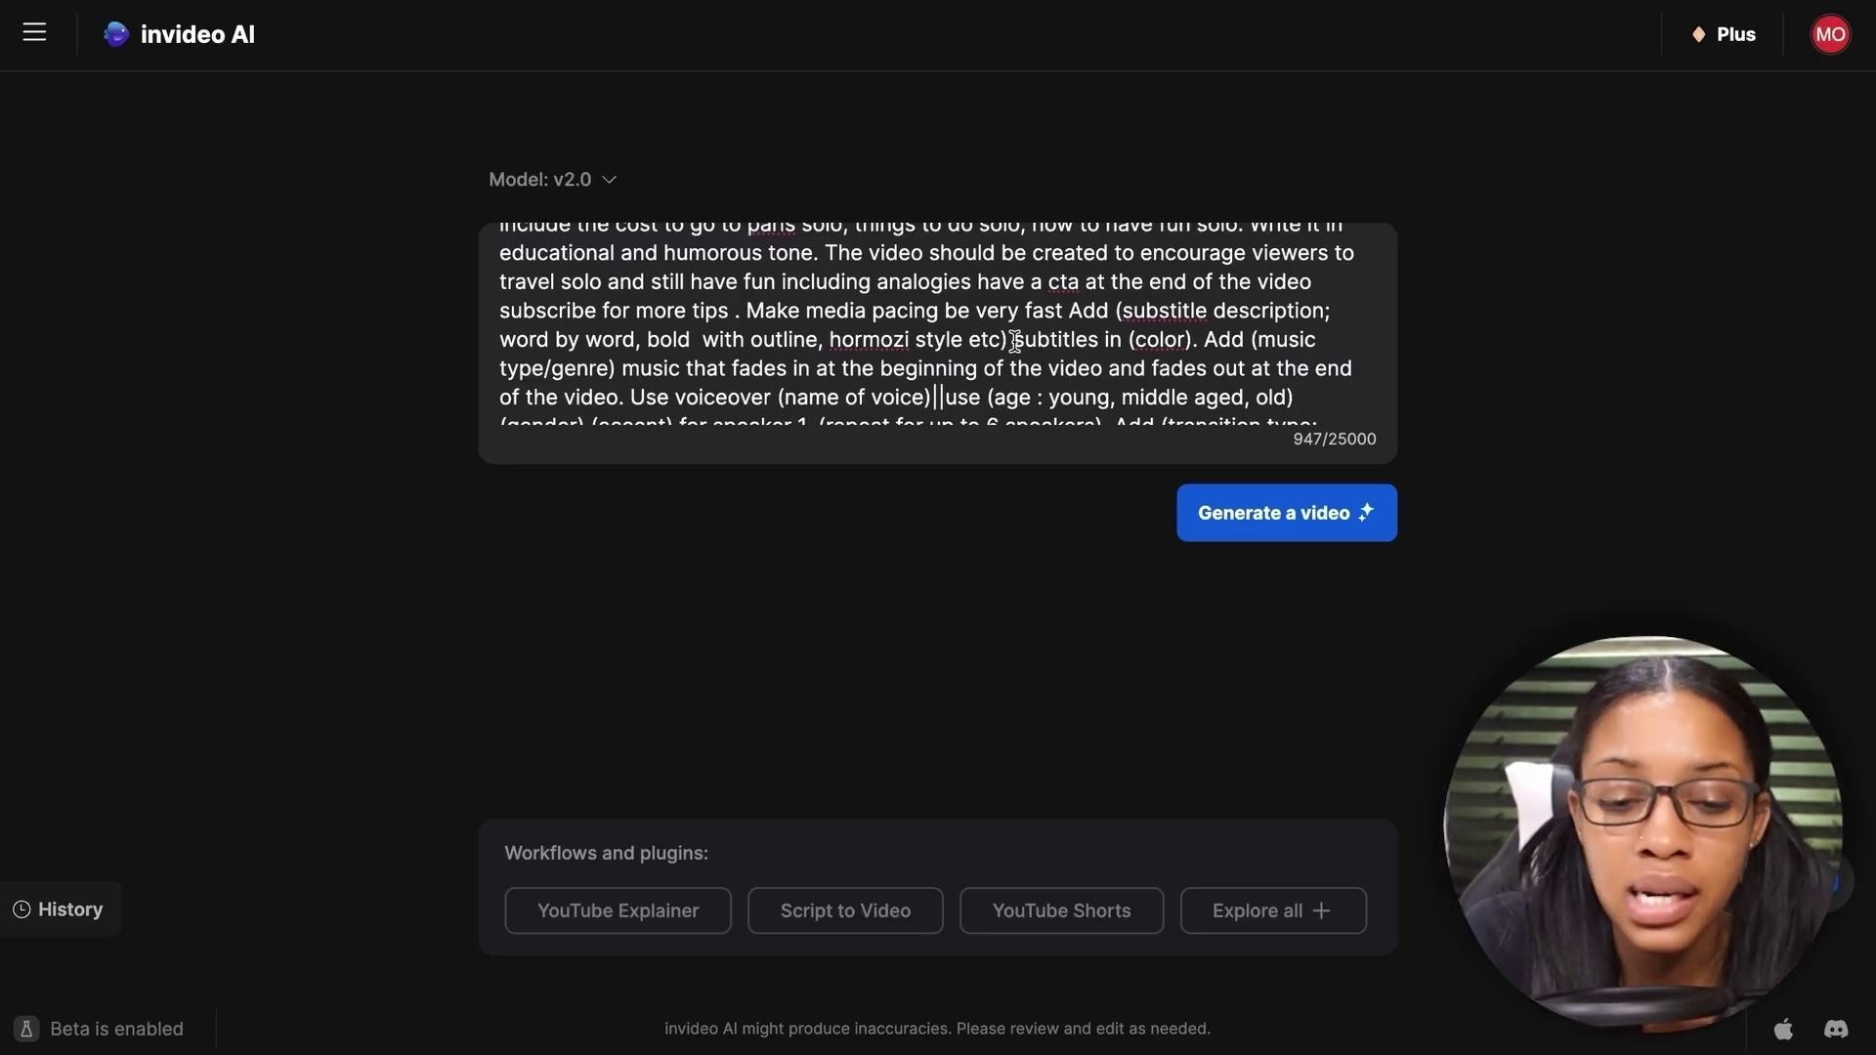
# Step: Reduce the subtitle description placeholder to "bold with outline" and remove the subtitle color wording
pyautogui.moveTo(1119, 311); pyautogui.dragTo(645, 339)
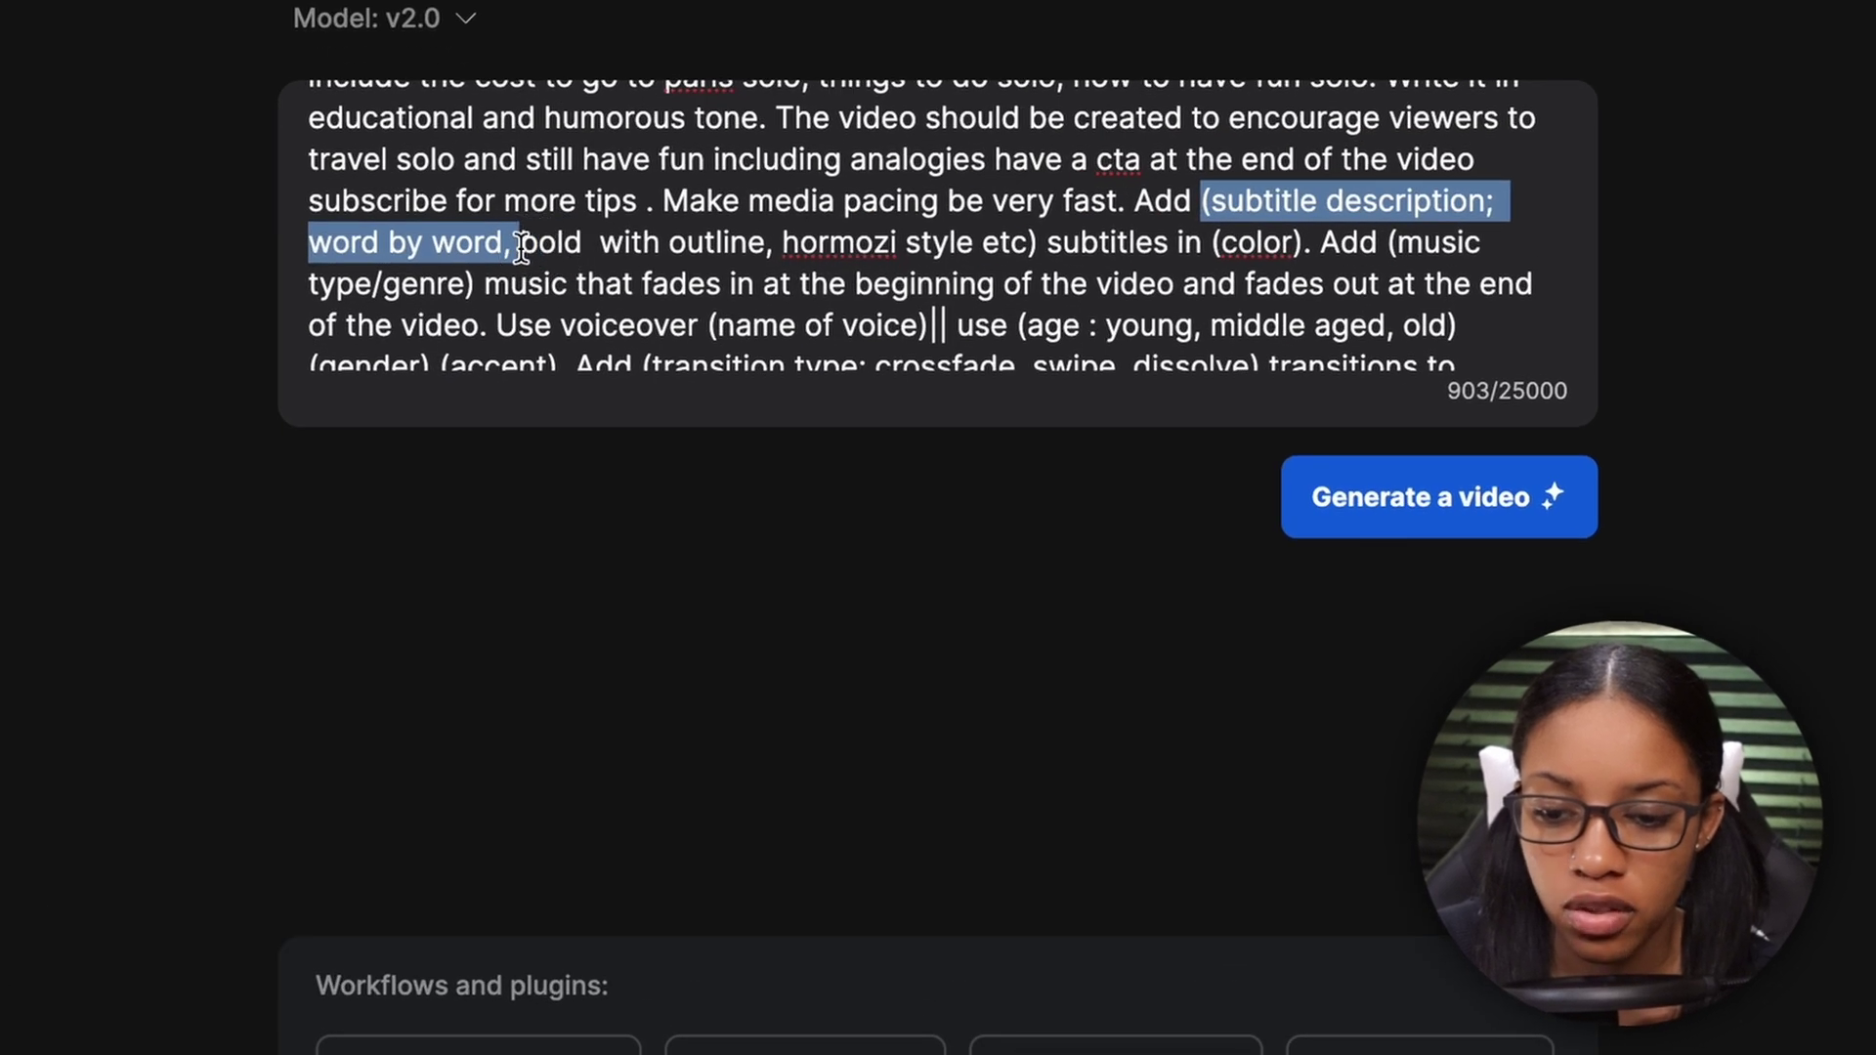
pyautogui.press('BackSpace')
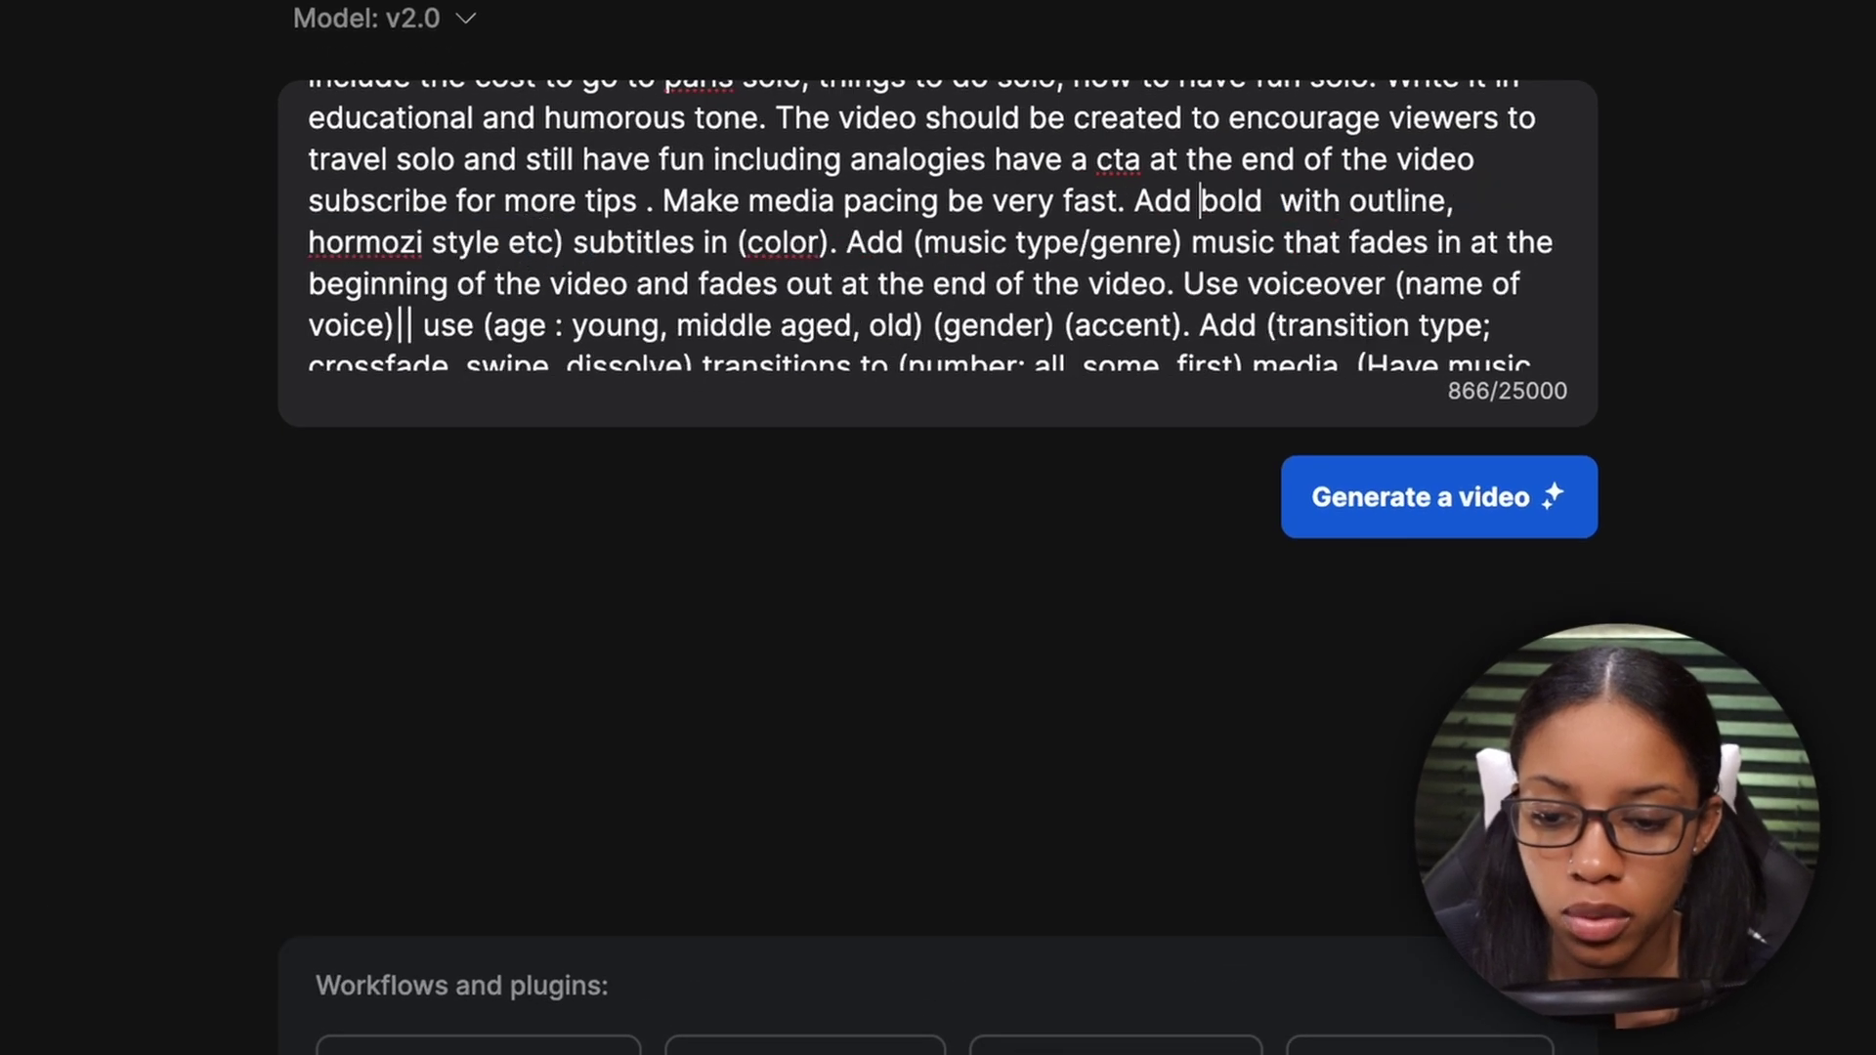
pyautogui.moveTo(566, 237); pyautogui.dragTo(476, 252)
pyautogui.press('BackSpace')
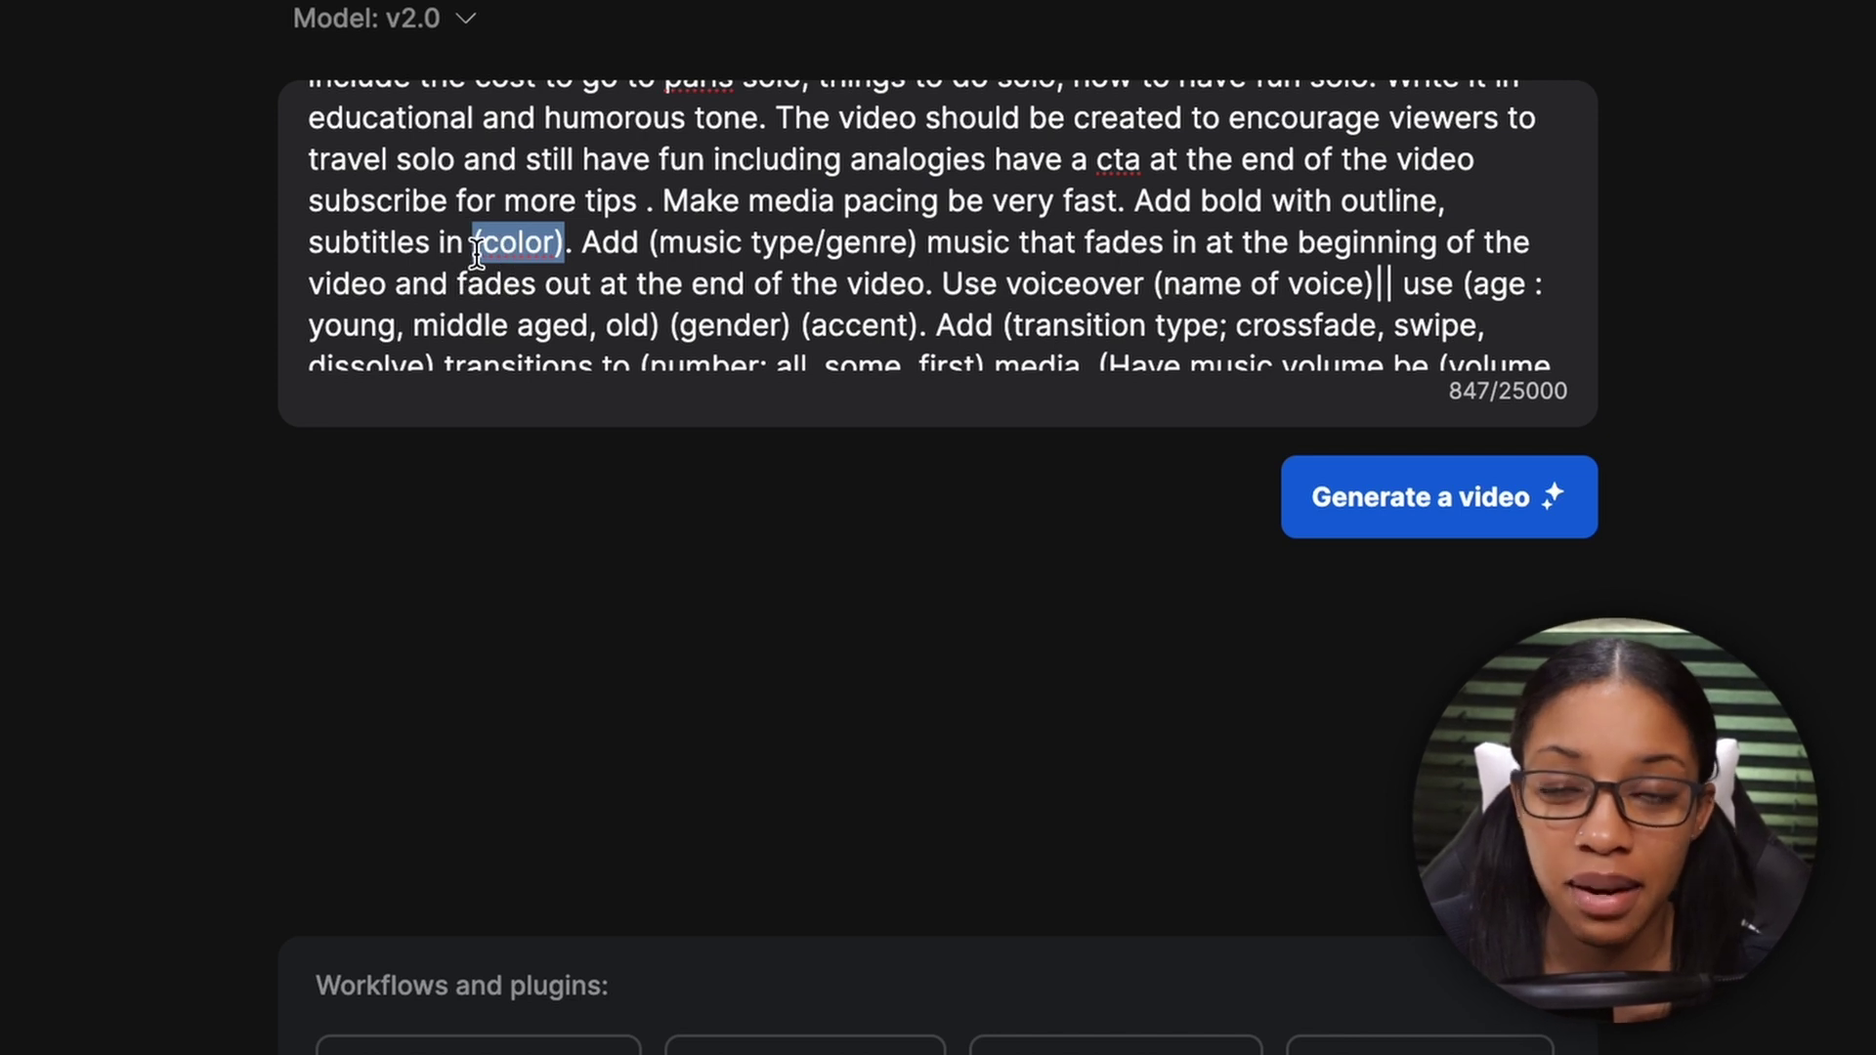
pyautogui.press('BackSpace')
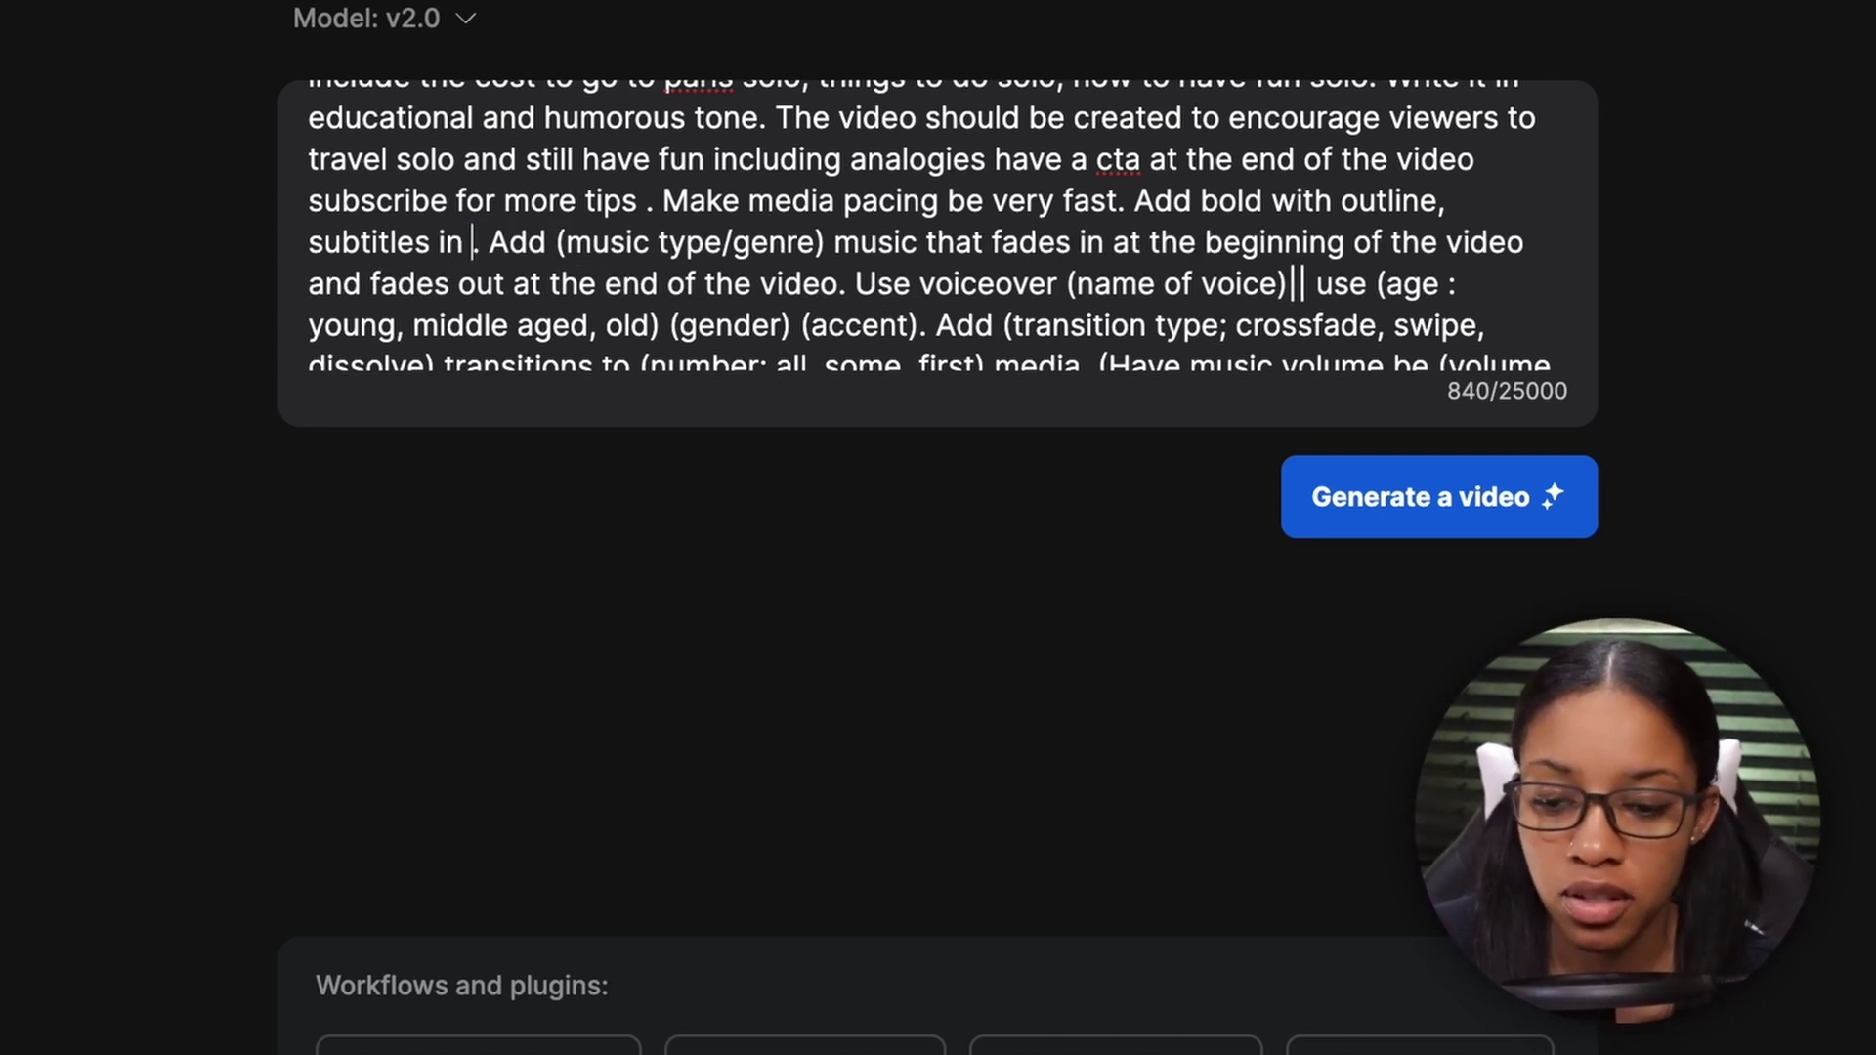
pyautogui.press('BackSpace')
pyautogui.press('BackSpace')
pyautogui.press('BackSpace')
pyautogui.press('BackSpace')
# Step: Replace the music type/genre placeholder with "travel"
pyautogui.moveTo(469, 243); pyautogui.dragTo(788, 239)
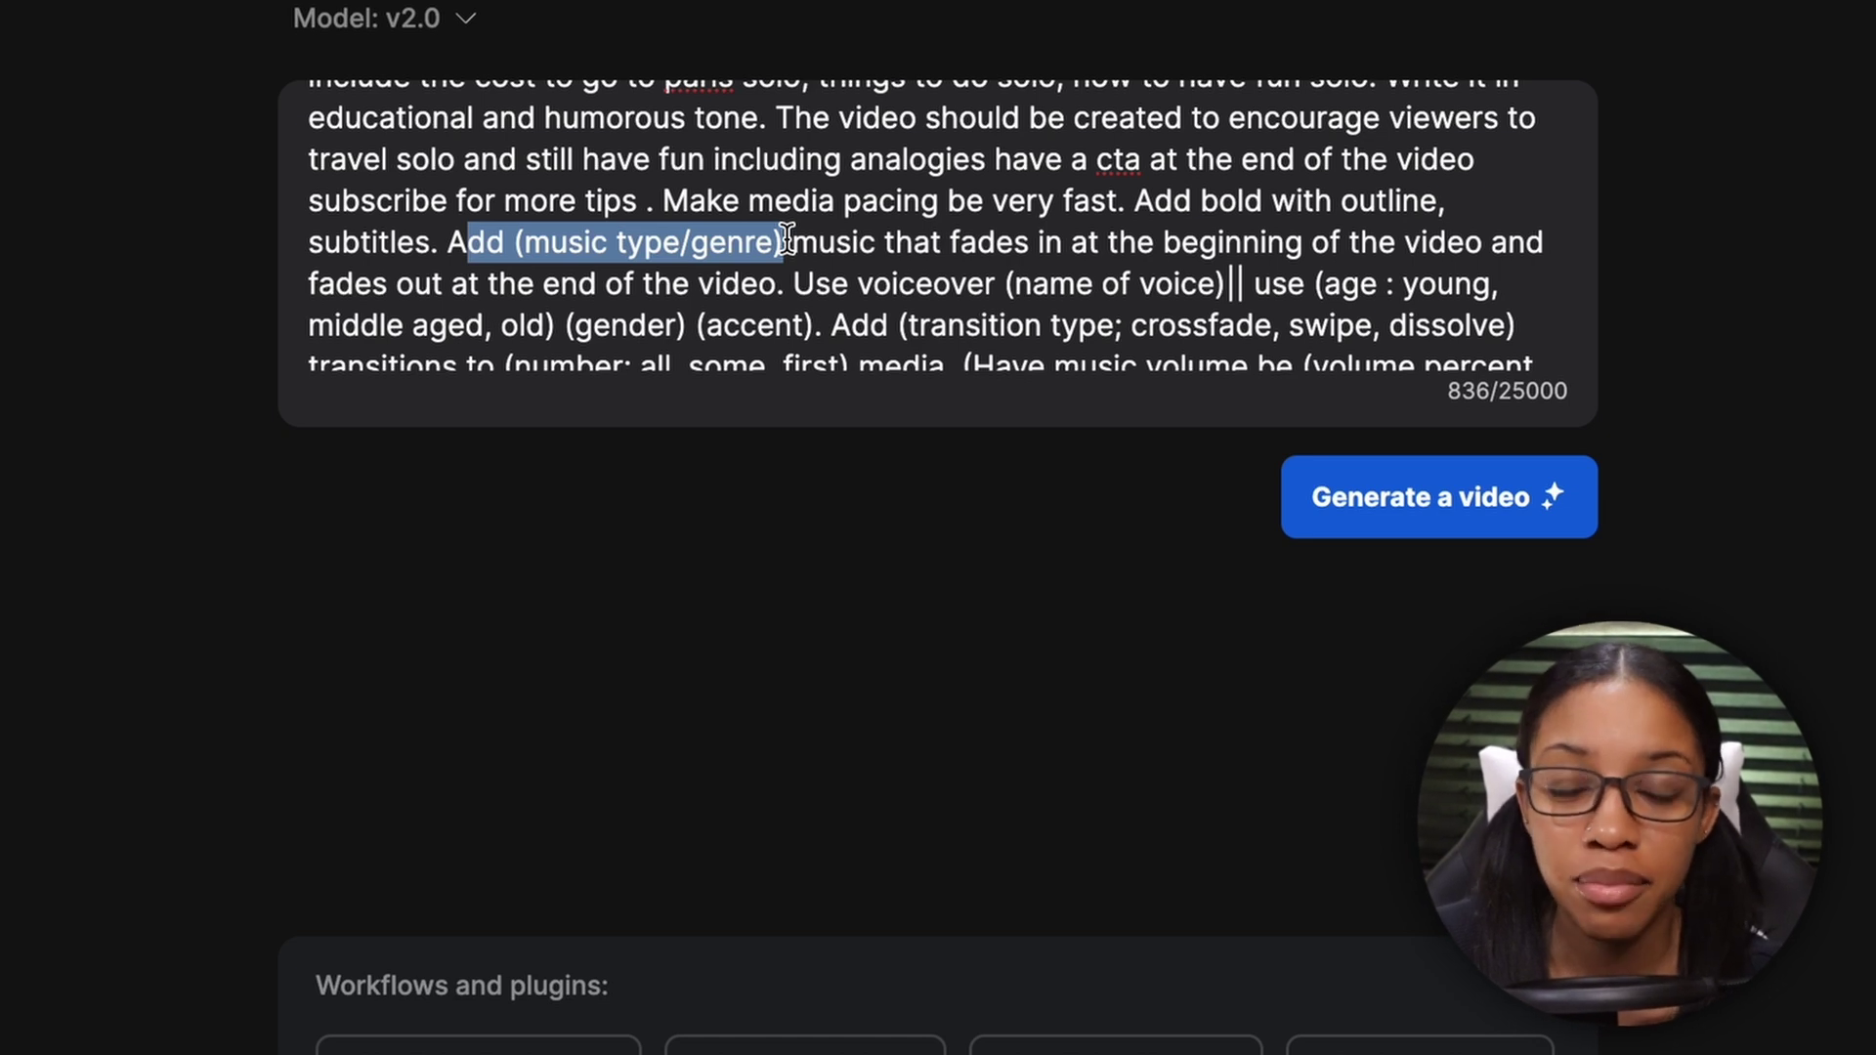
pyautogui.click(783, 241)
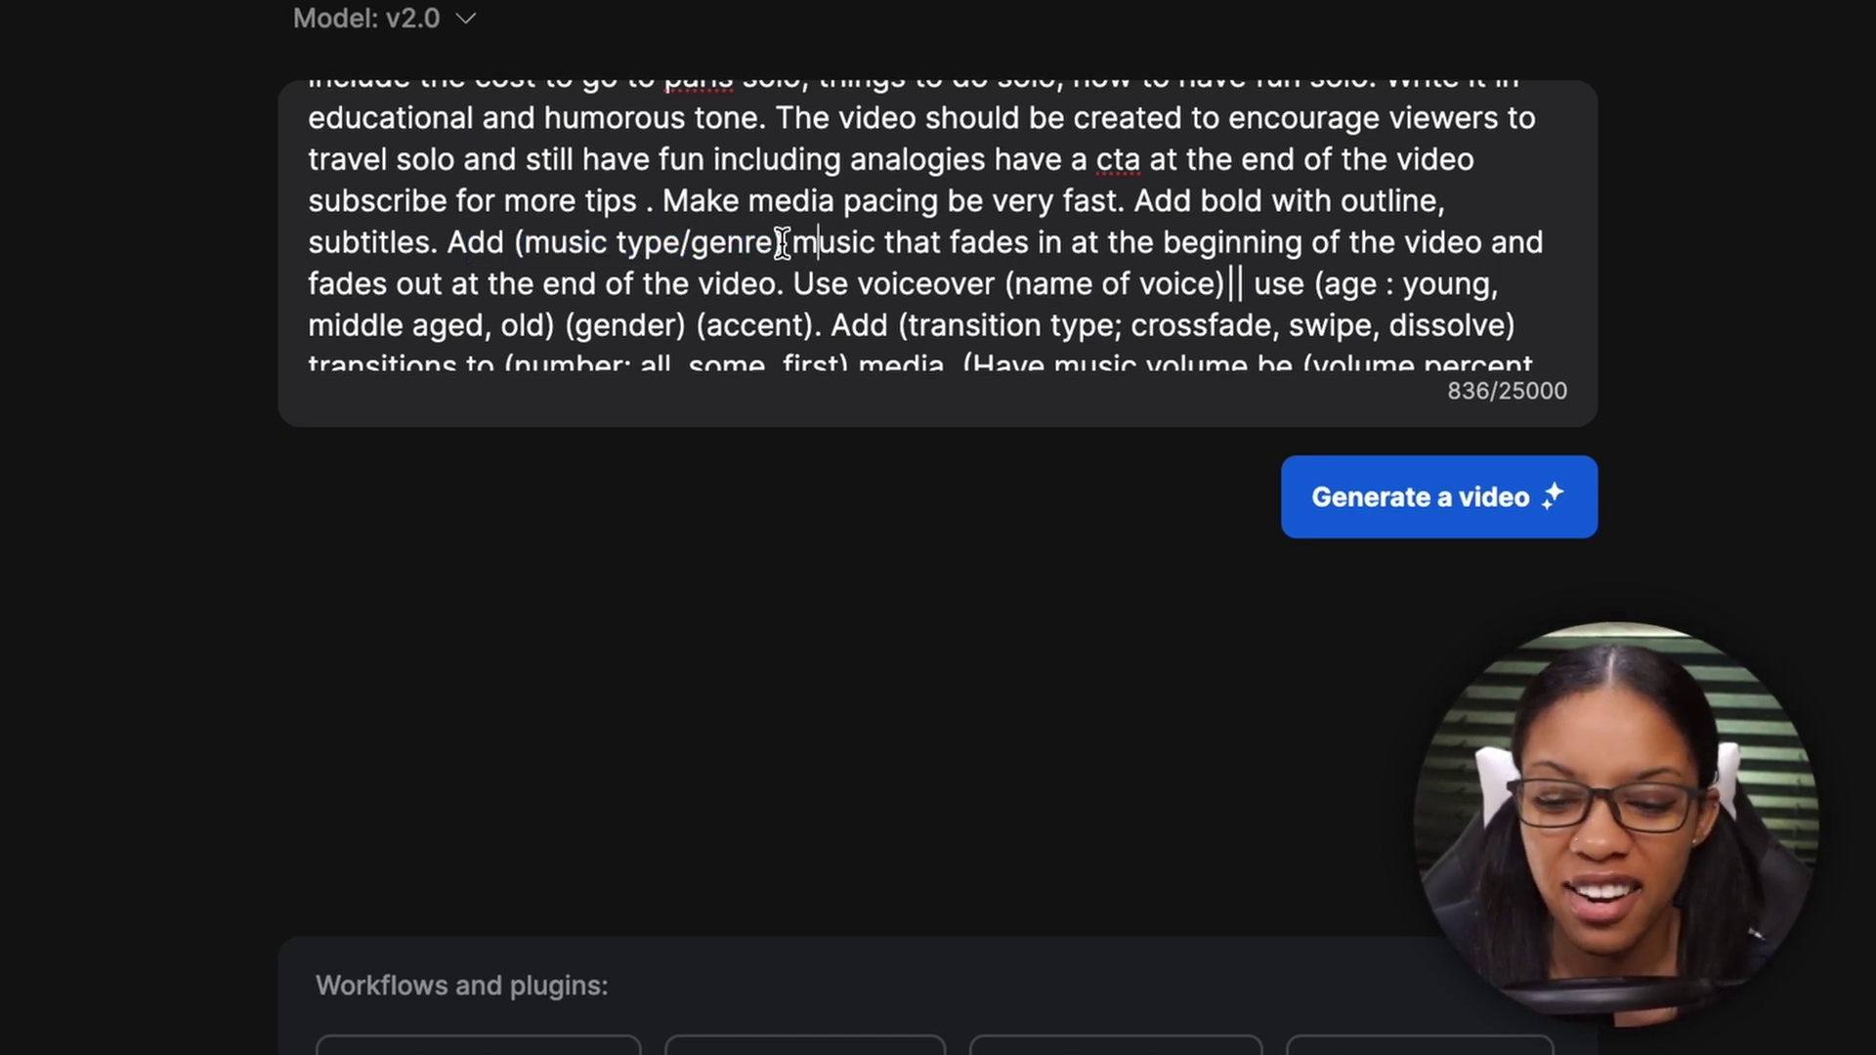
pyautogui.moveTo(785, 241); pyautogui.dragTo(517, 238)
pyautogui.write('travel')
pyautogui.moveTo(694, 241); pyautogui.dragTo(610, 218)
pyautogui.click(717, 258)
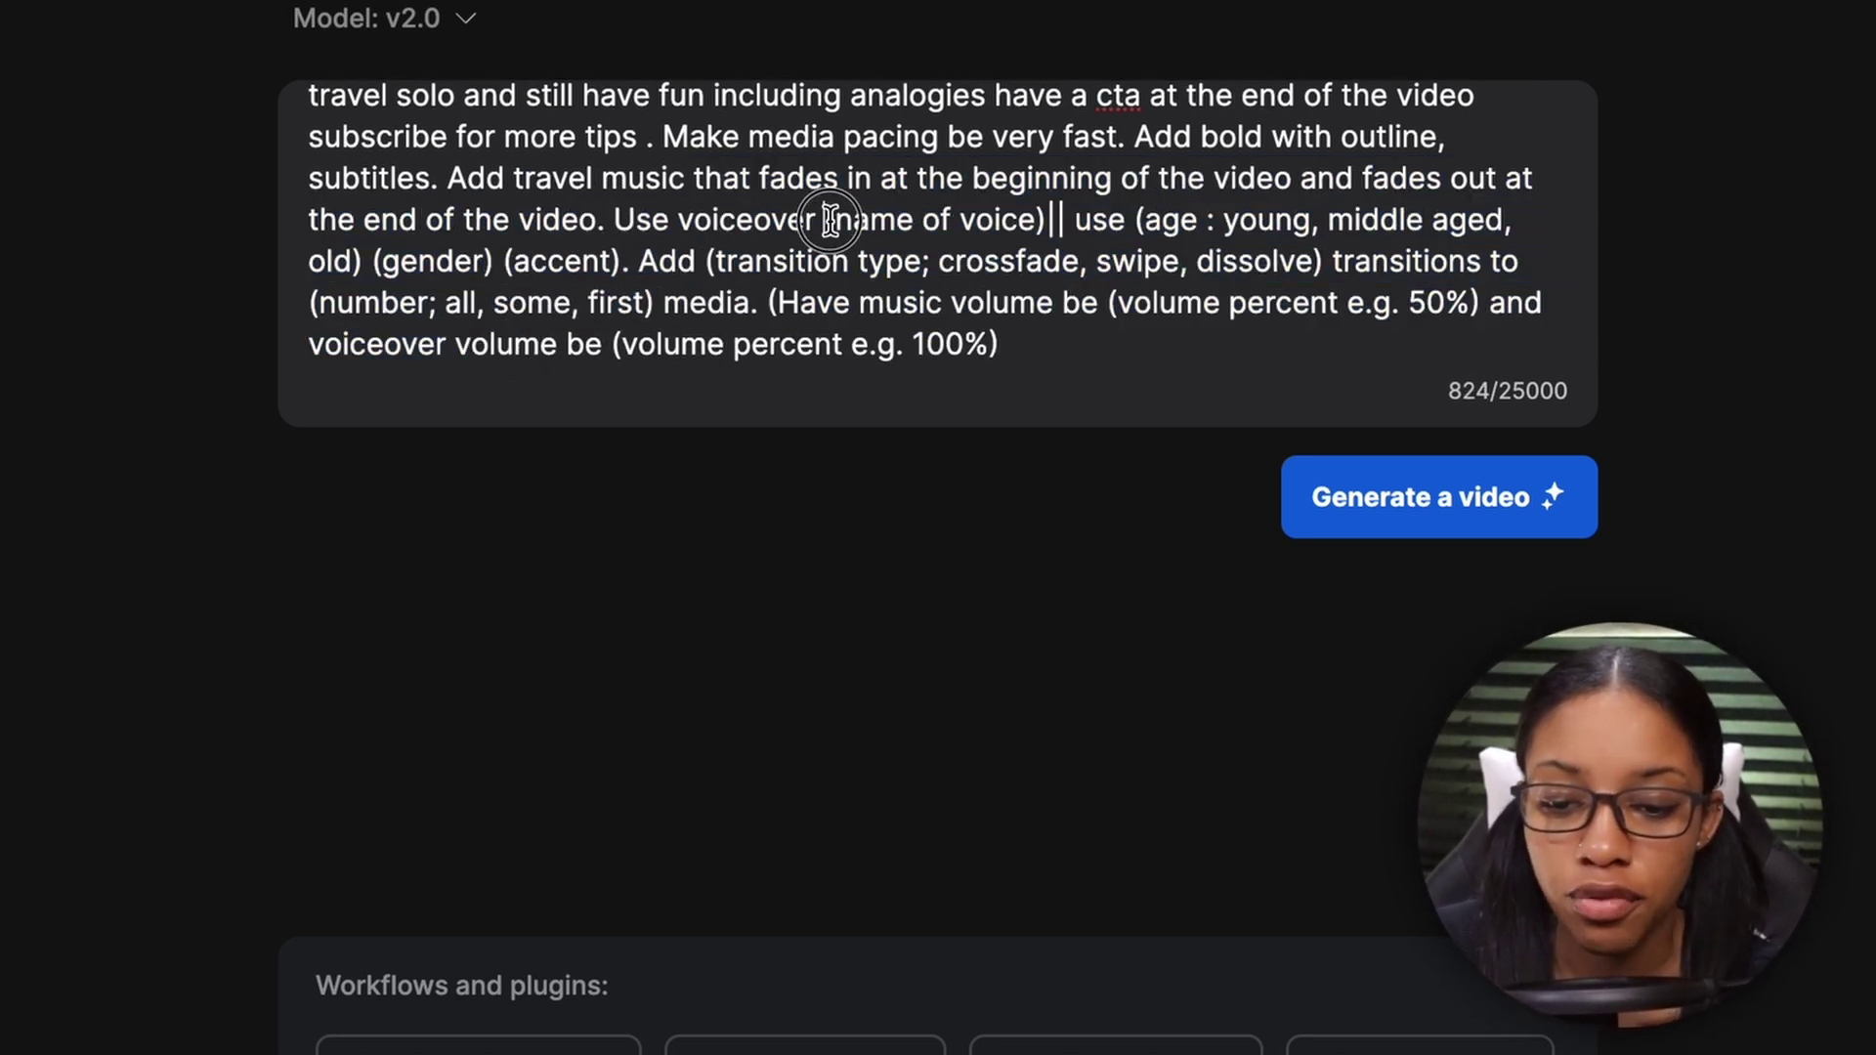
# Step: Fill the voiceover name placeholder with a voice name and delete that named voiceover instruction, keeping the age, gender and accent wording
pyautogui.moveTo(819, 219); pyautogui.dragTo(1045, 221)
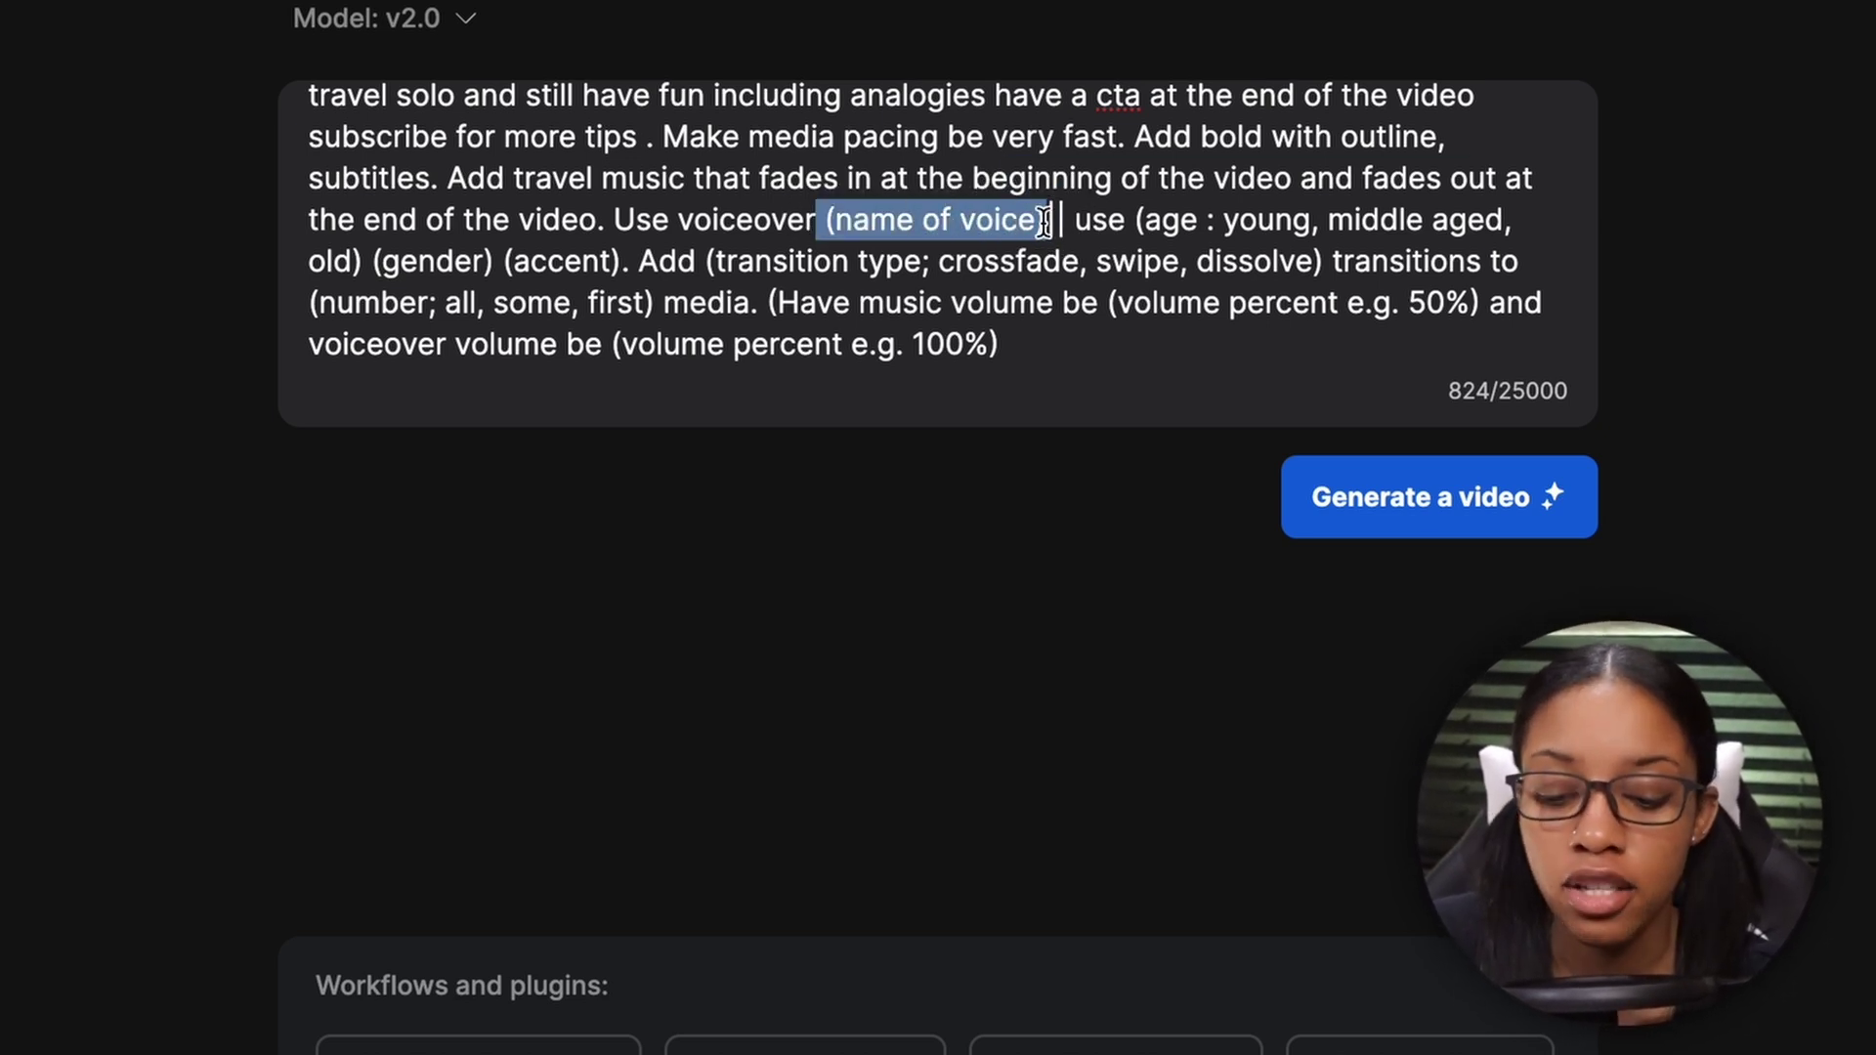
pyautogui.write('monique')
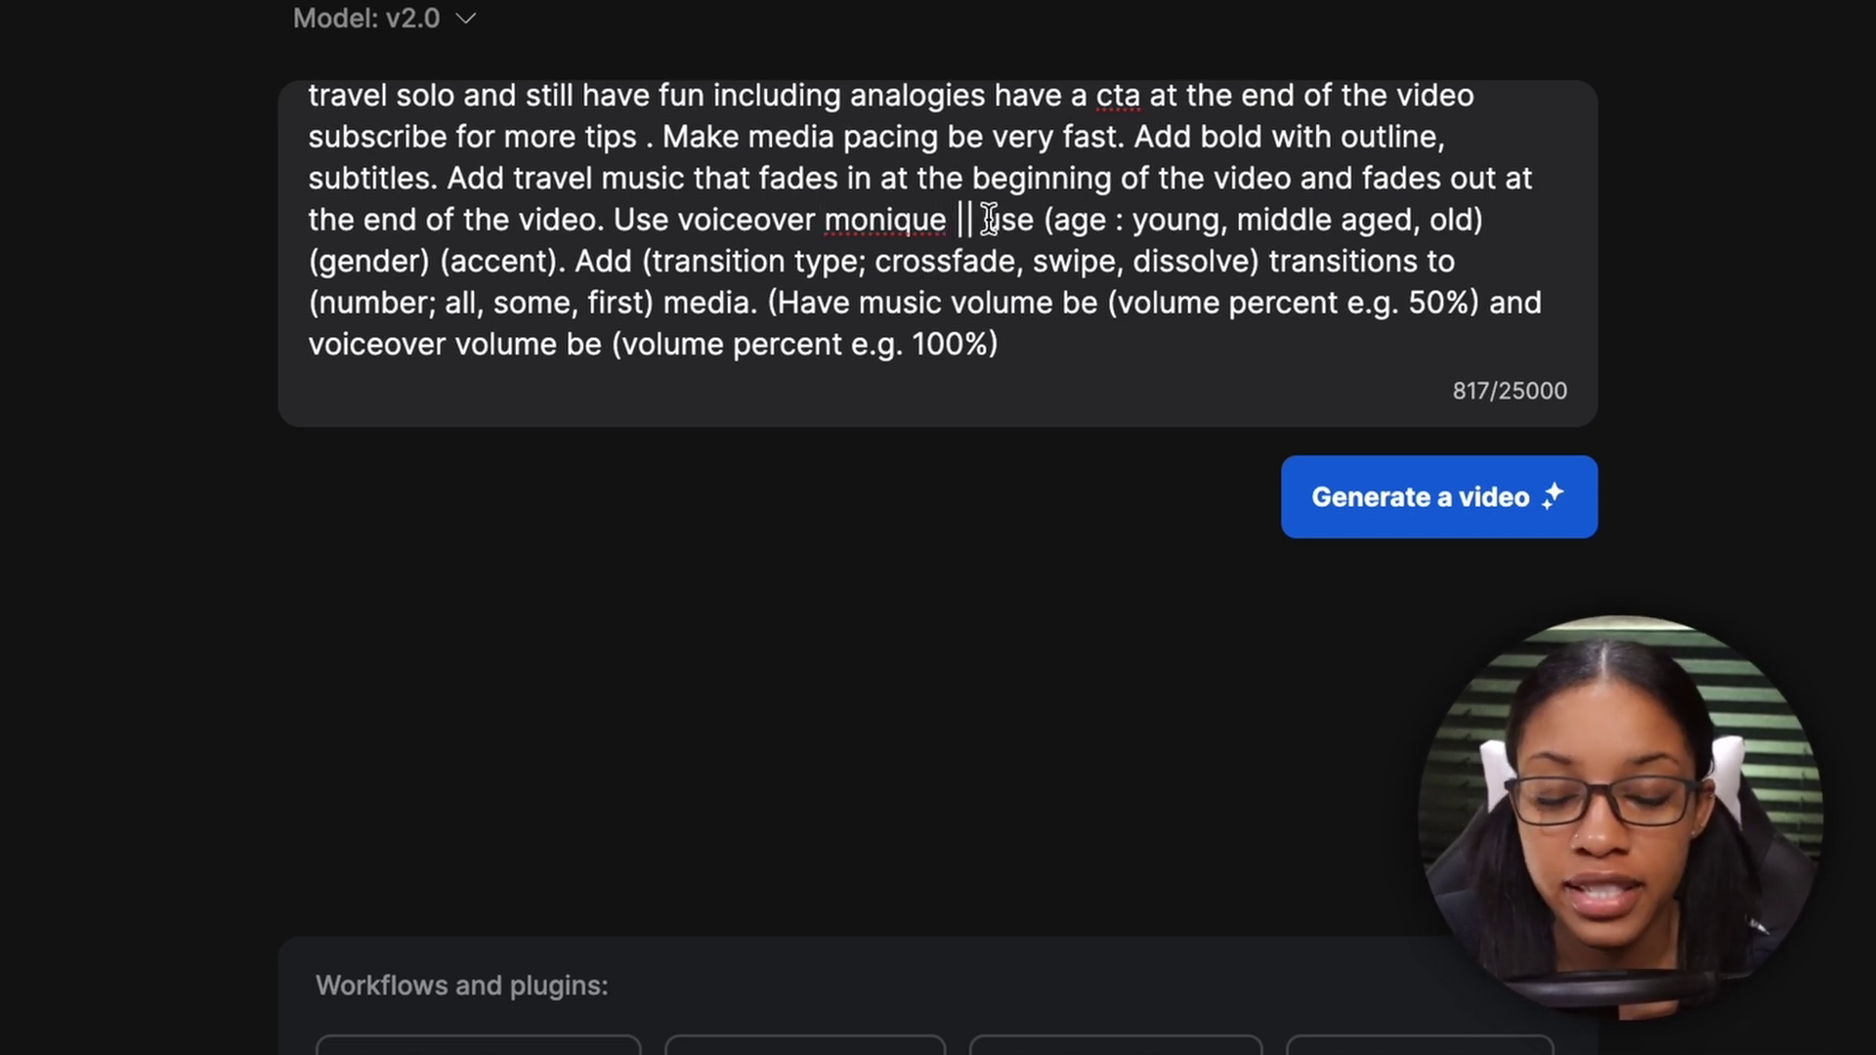
pyautogui.moveTo(983, 219); pyautogui.dragTo(614, 210)
pyautogui.press('BackSpace')
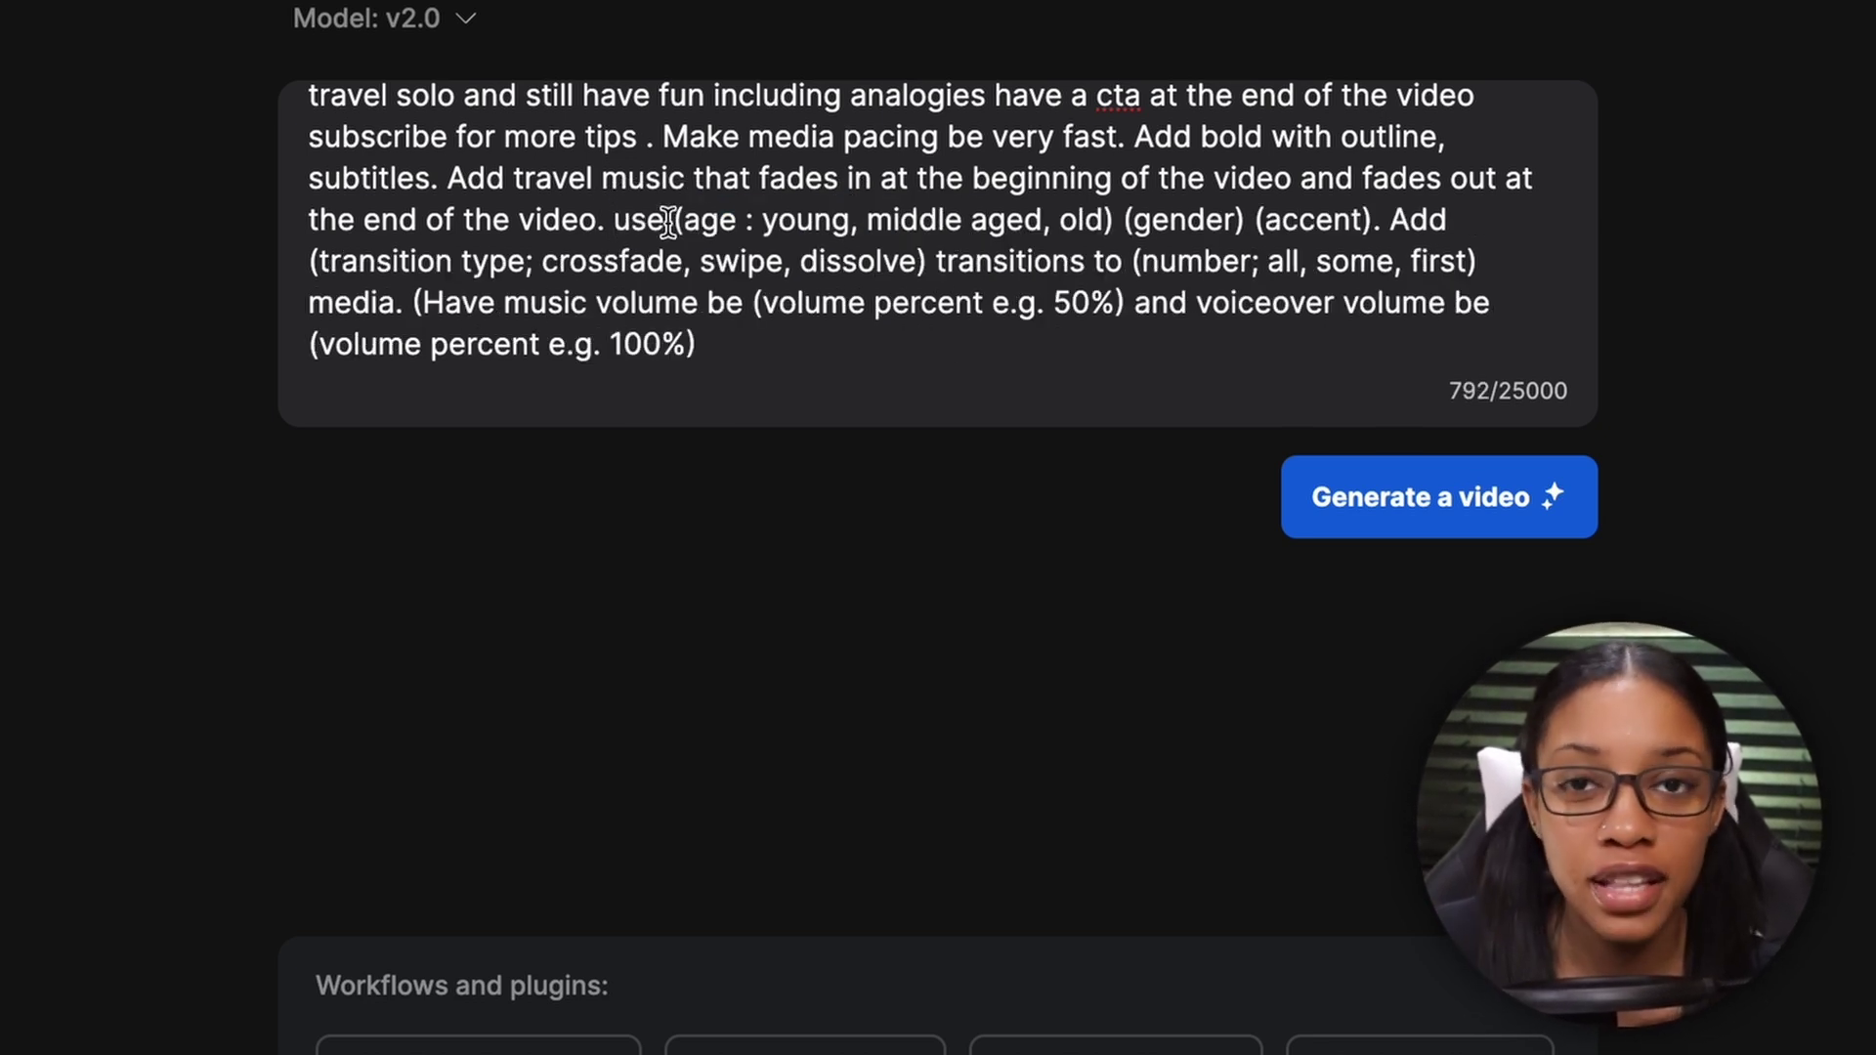
# Step: Replace the voice age placeholder with "young" and the gender placeholder with "female"
pyautogui.moveTo(669, 221); pyautogui.dragTo(1110, 229)
pyautogui.write('young')
pyautogui.moveTo(831, 233); pyautogui.dragTo(766, 233)
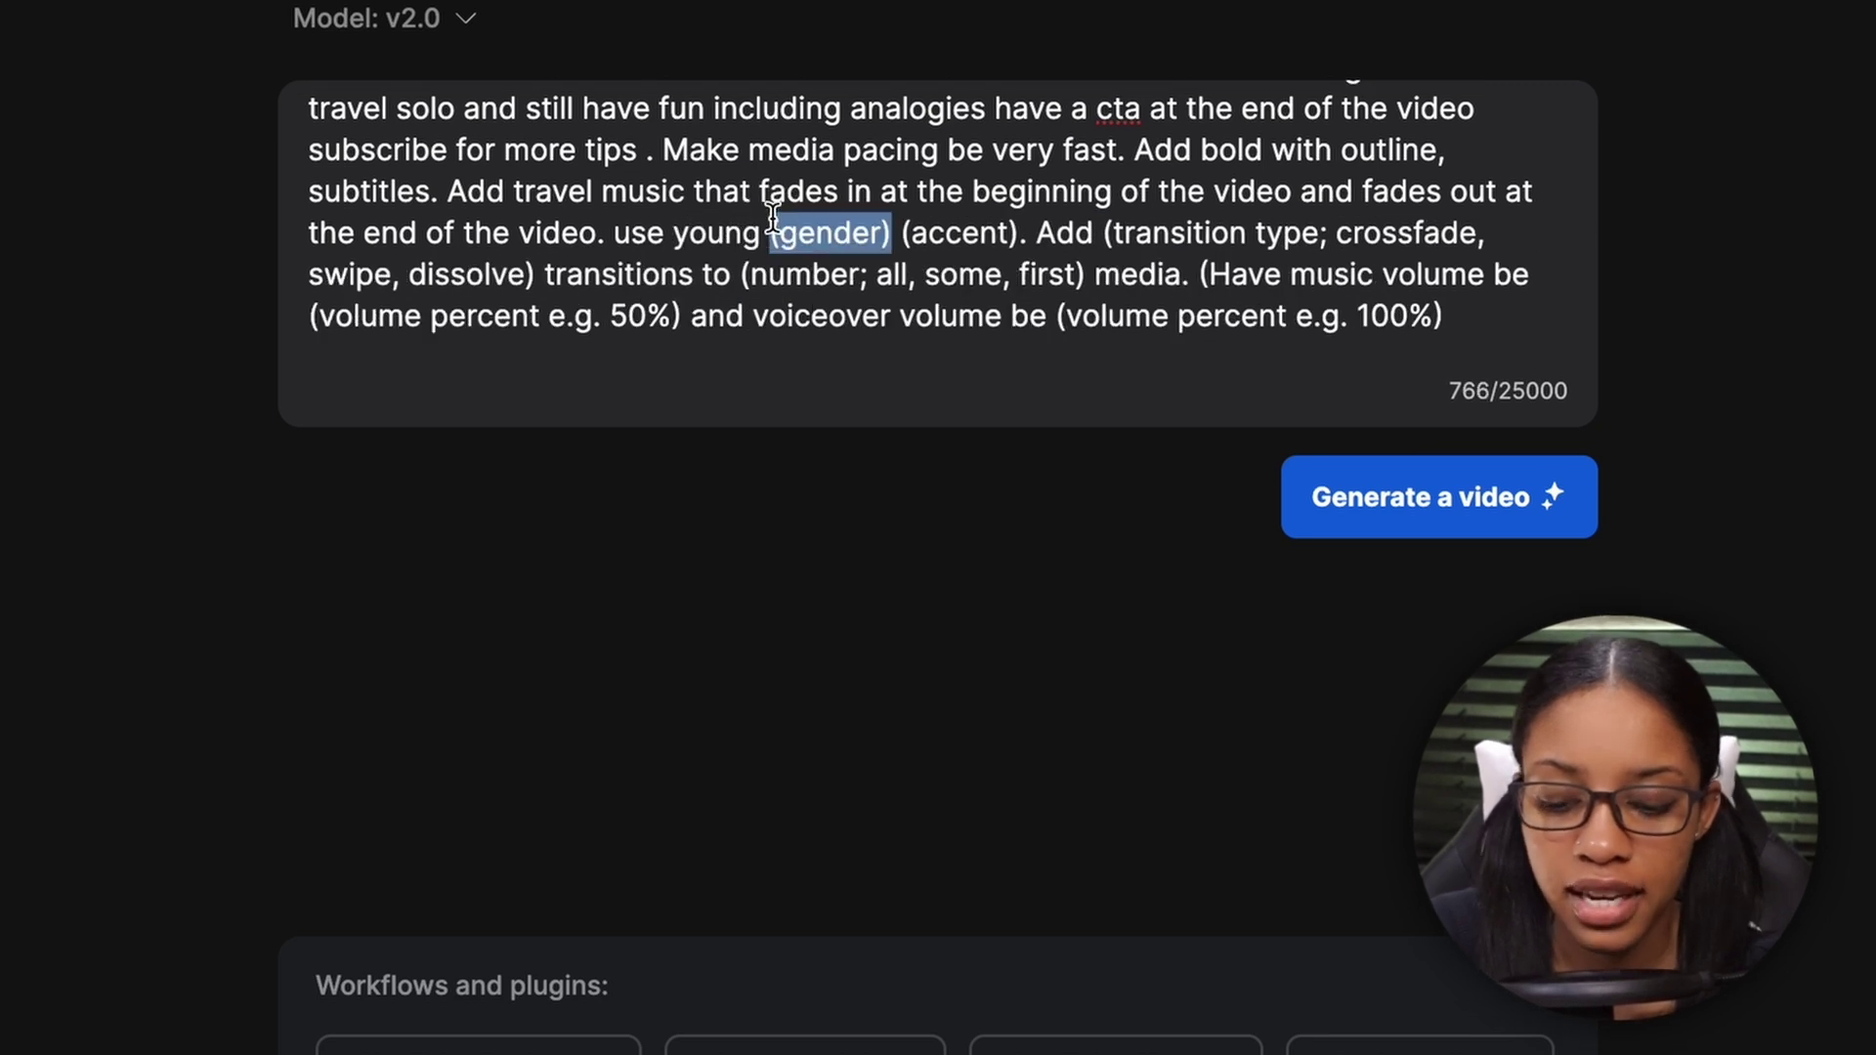
pyautogui.write('g')
pyautogui.press('BackSpace')
pyautogui.write('female')
# Step: Look through the list of available voices and accents for the accent placeholder
pyautogui.moveTo(992, 234); pyautogui.dragTo(879, 238)
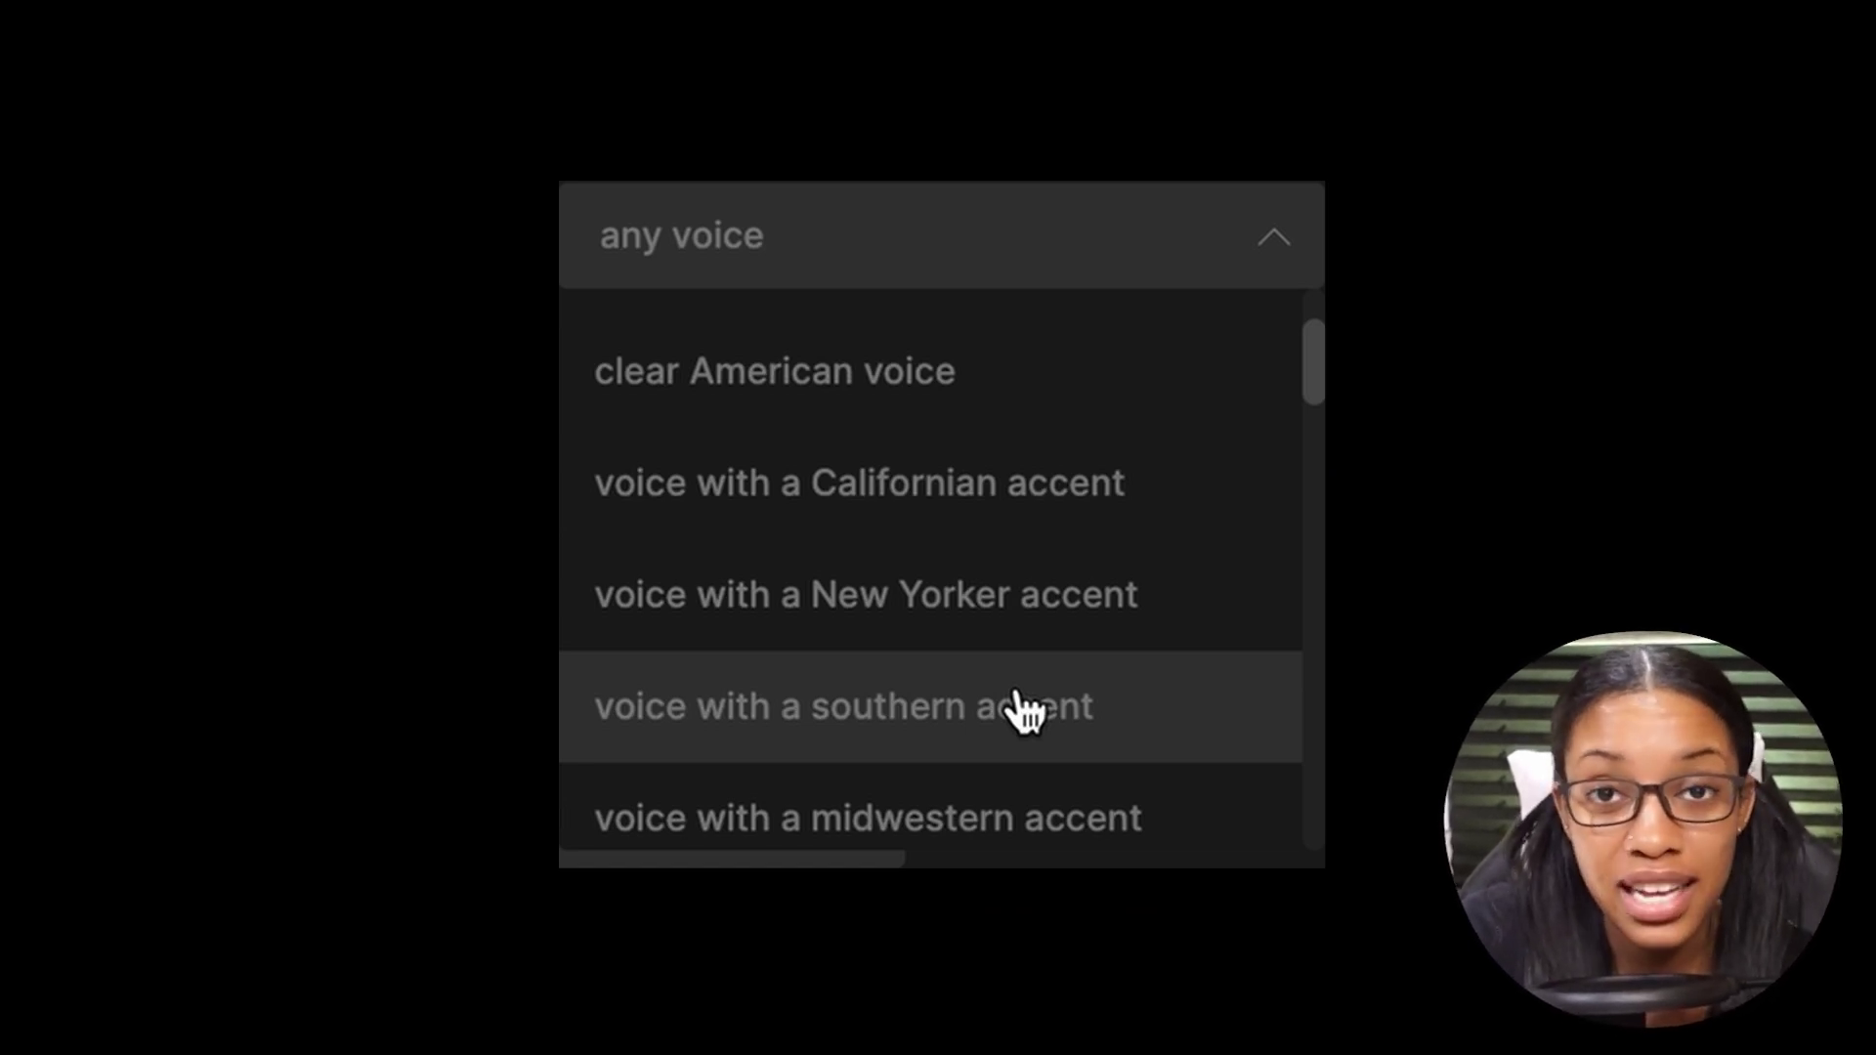
pyautogui.scroll(-4, 971, 590)
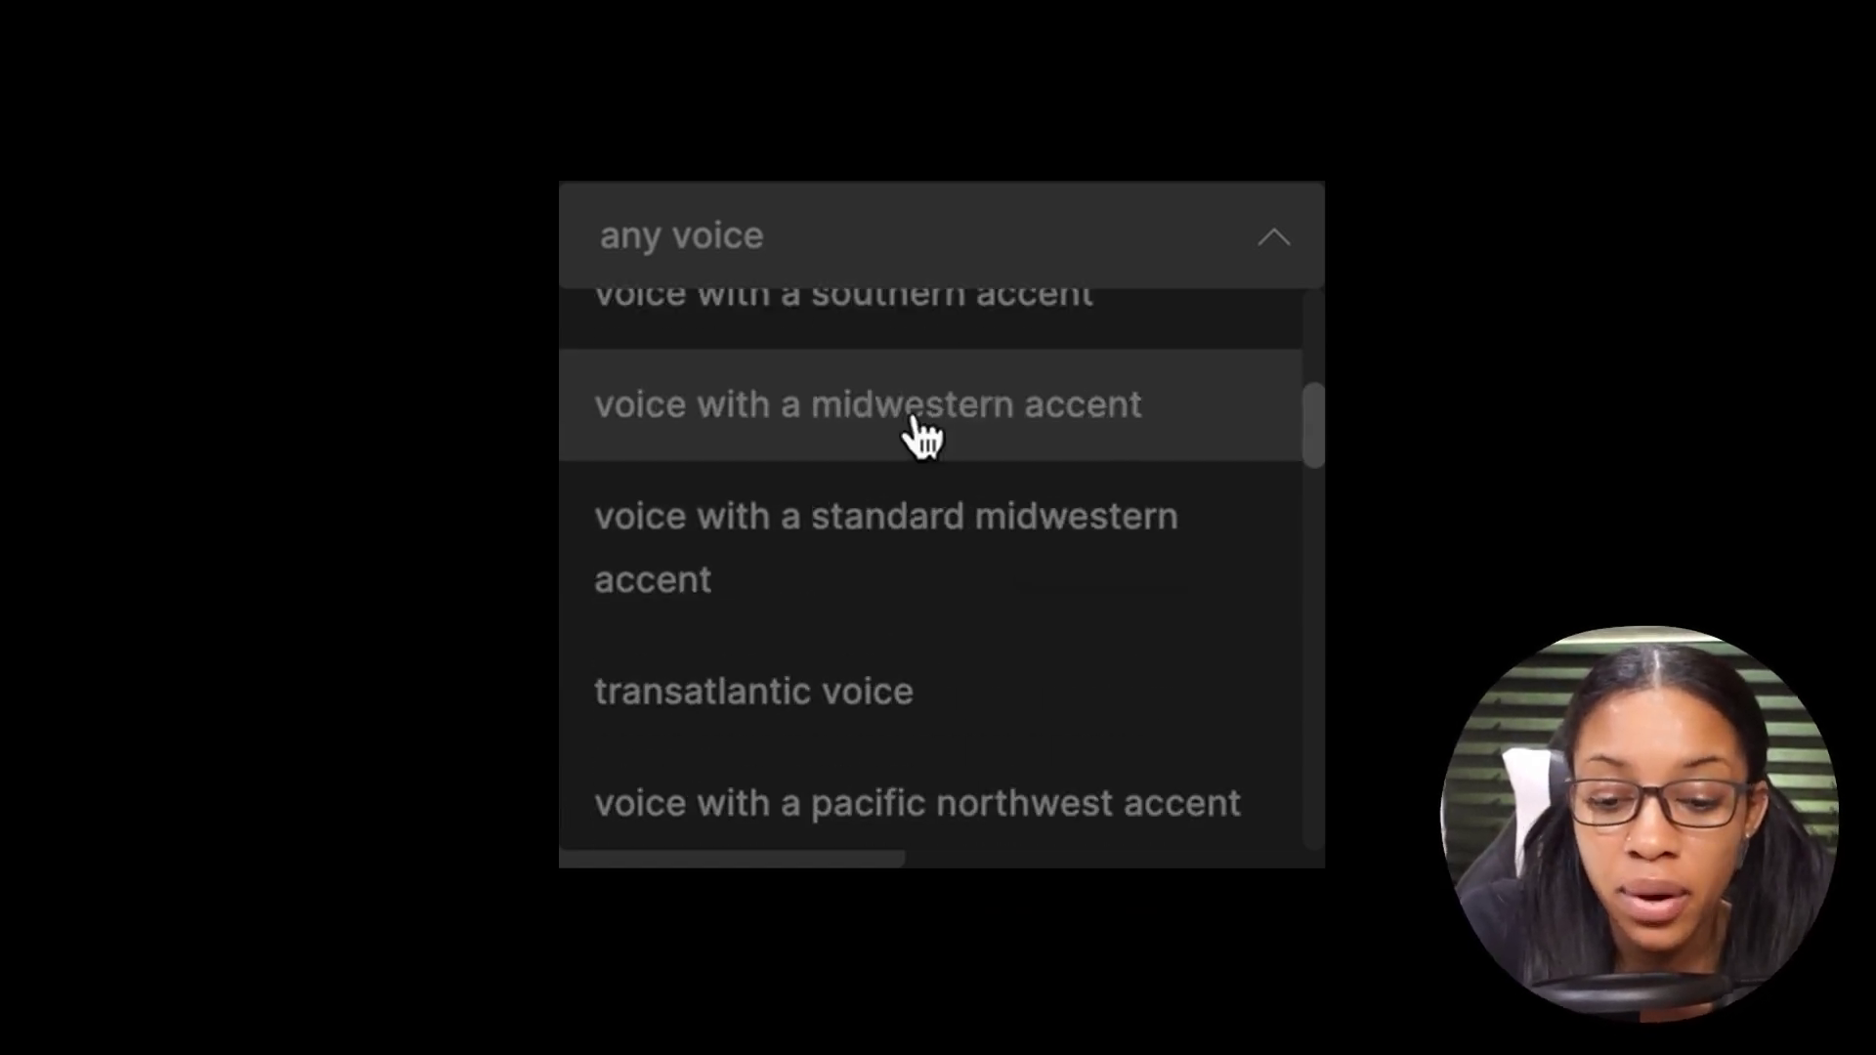
pyautogui.scroll(-2, 956, 694)
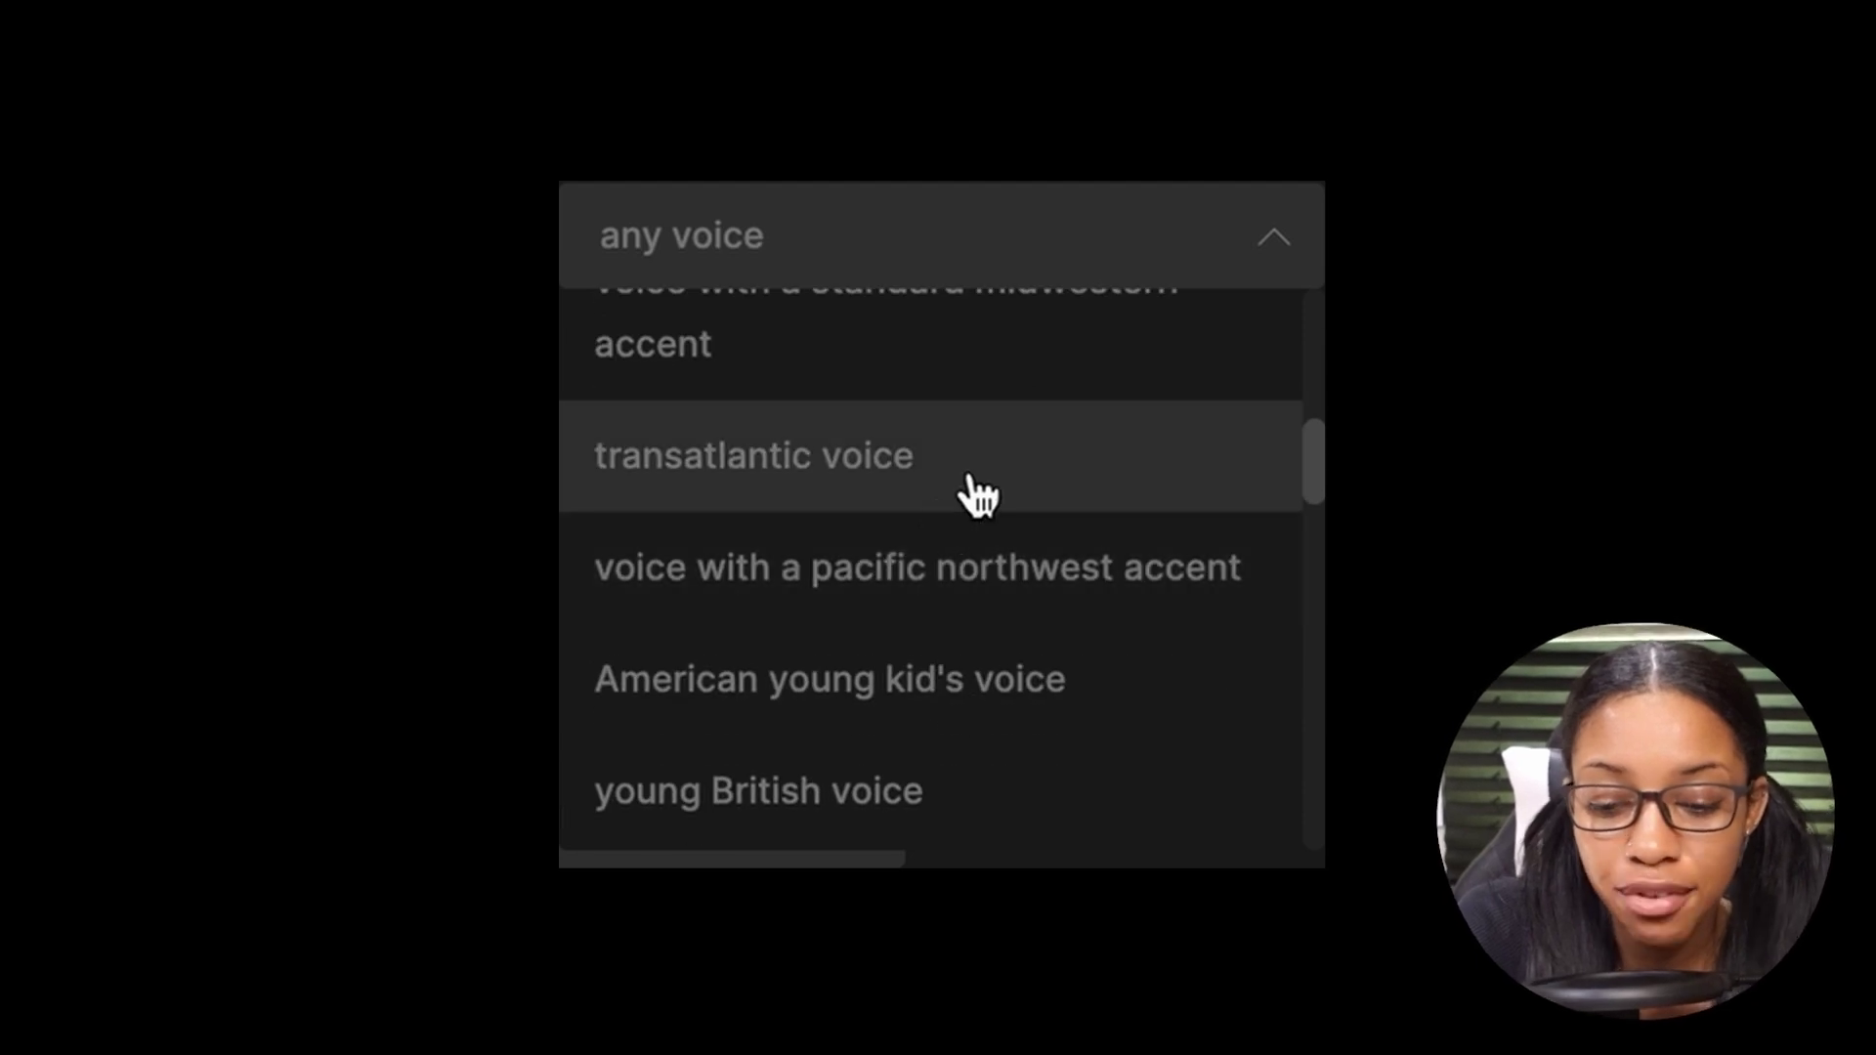
pyautogui.scroll(-2, 977, 493)
pyautogui.scroll(-5, 972, 494)
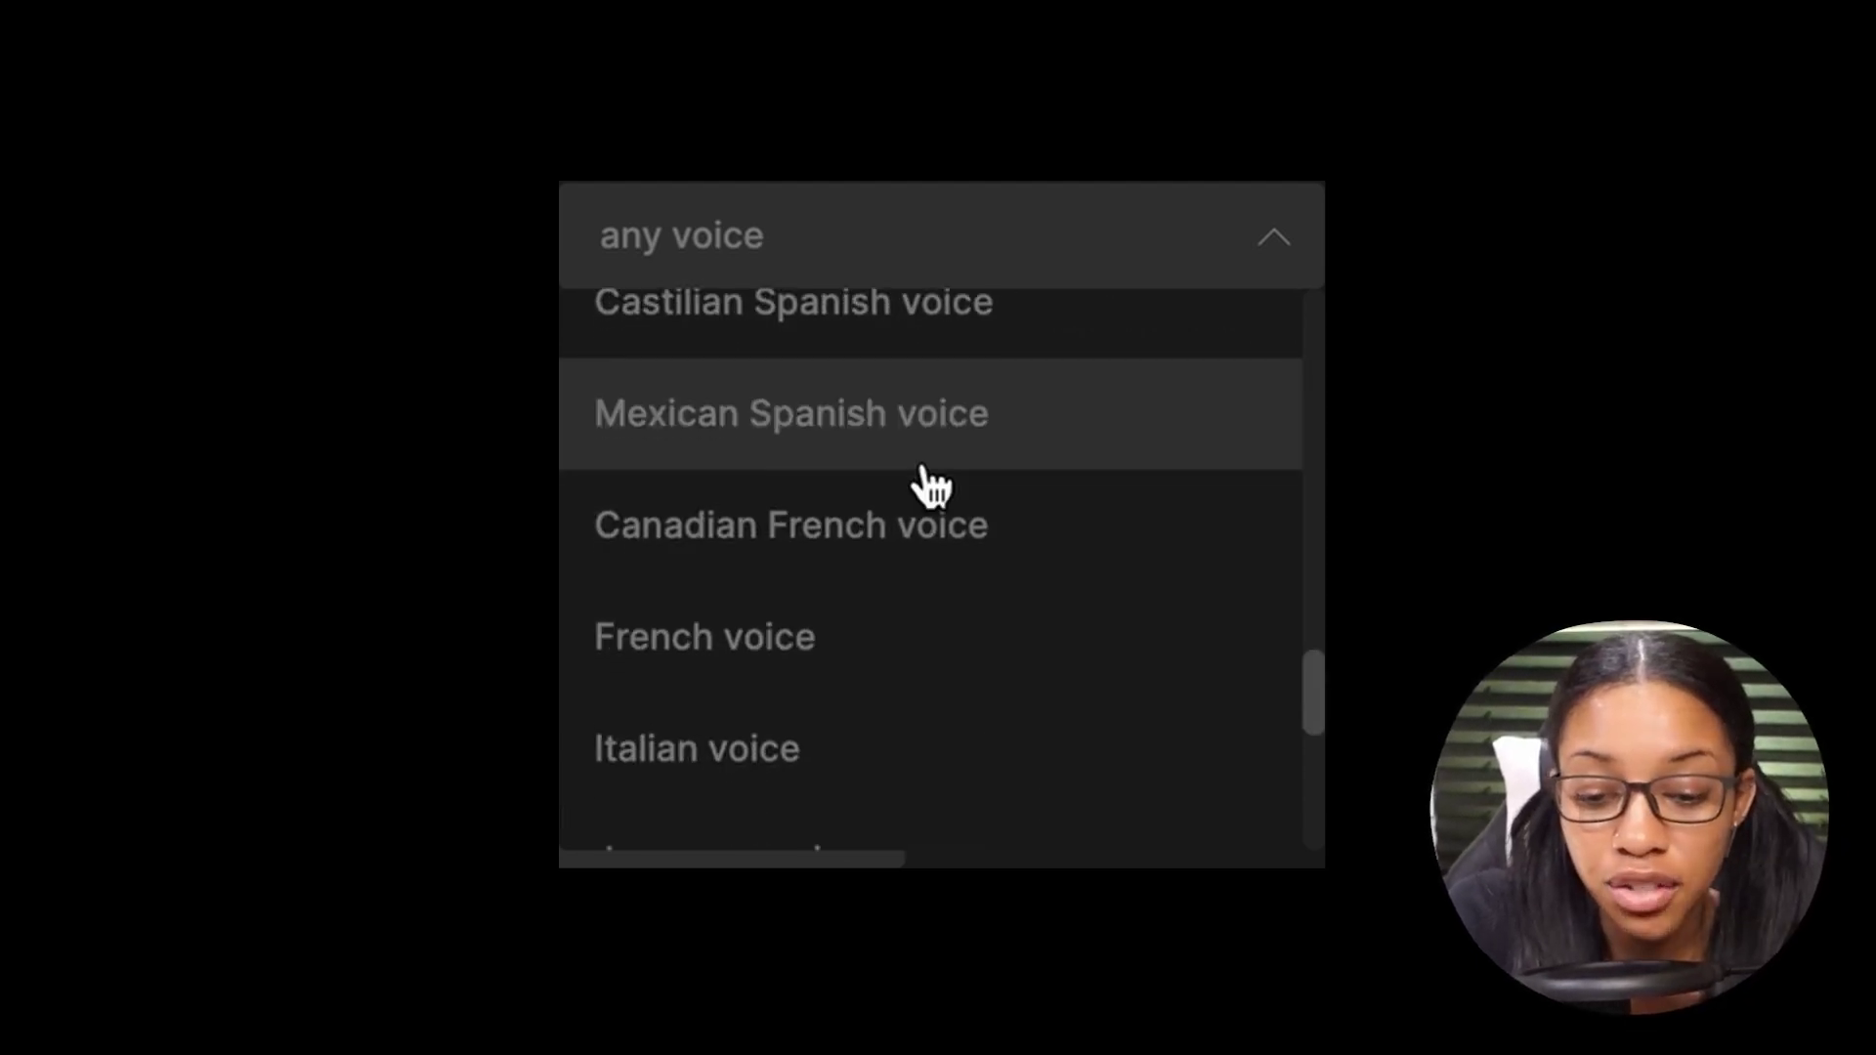
pyautogui.scroll(-1, 930, 482)
pyautogui.scroll(-6, 921, 660)
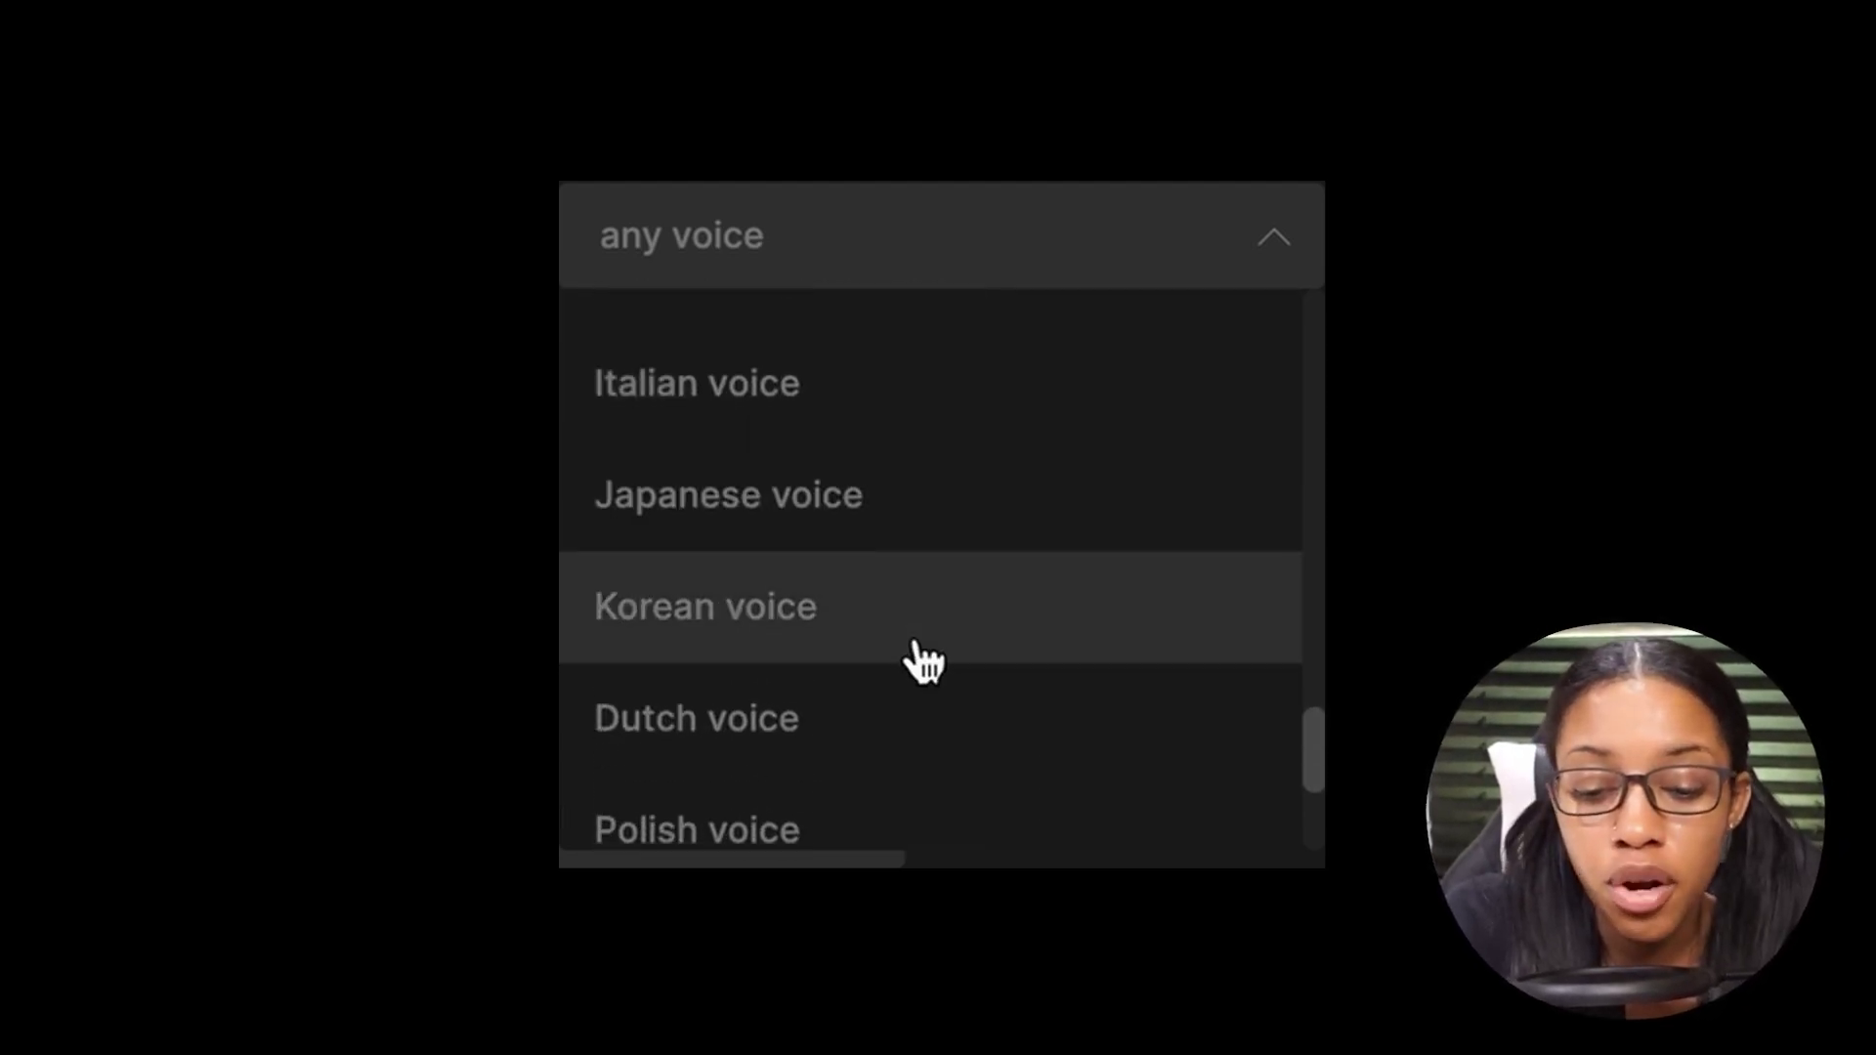
pyautogui.scroll(3, 919, 658)
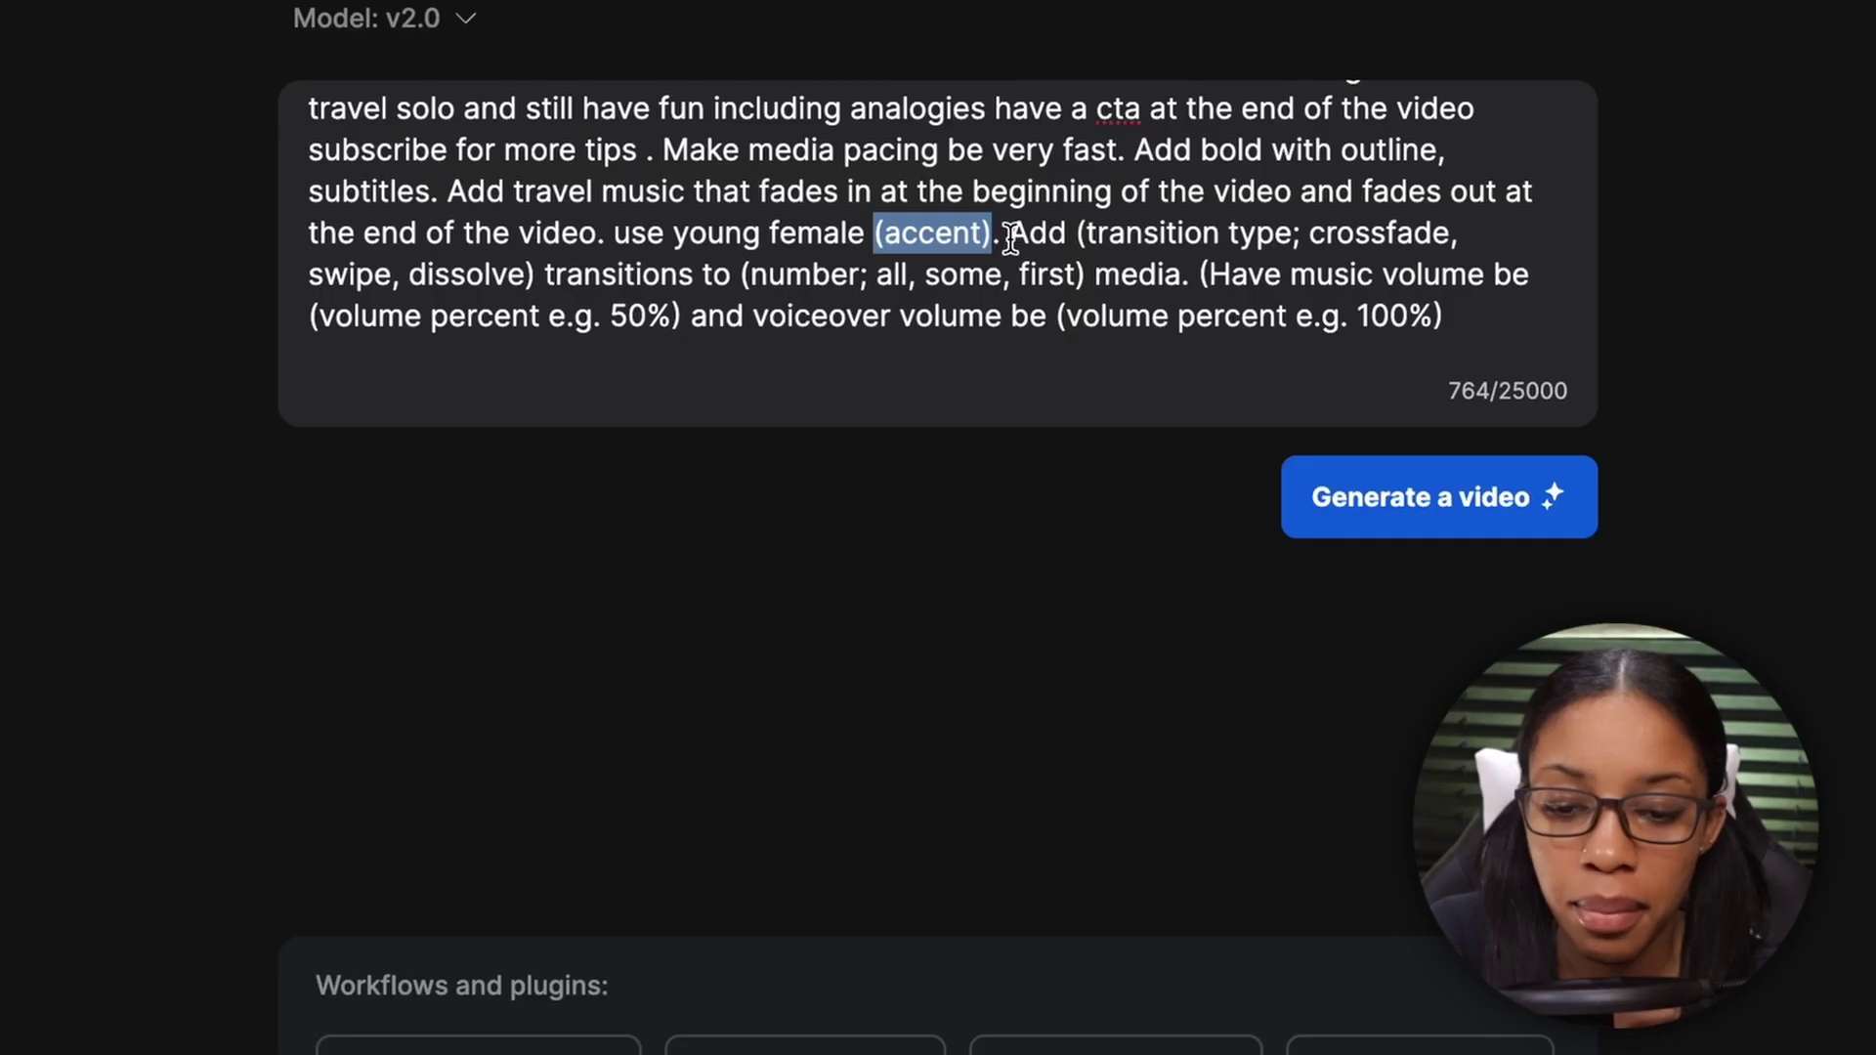
# Step: Replace the accent placeholder with "american accent"
pyautogui.press('BackSpace')
pyautogui.write('american ')
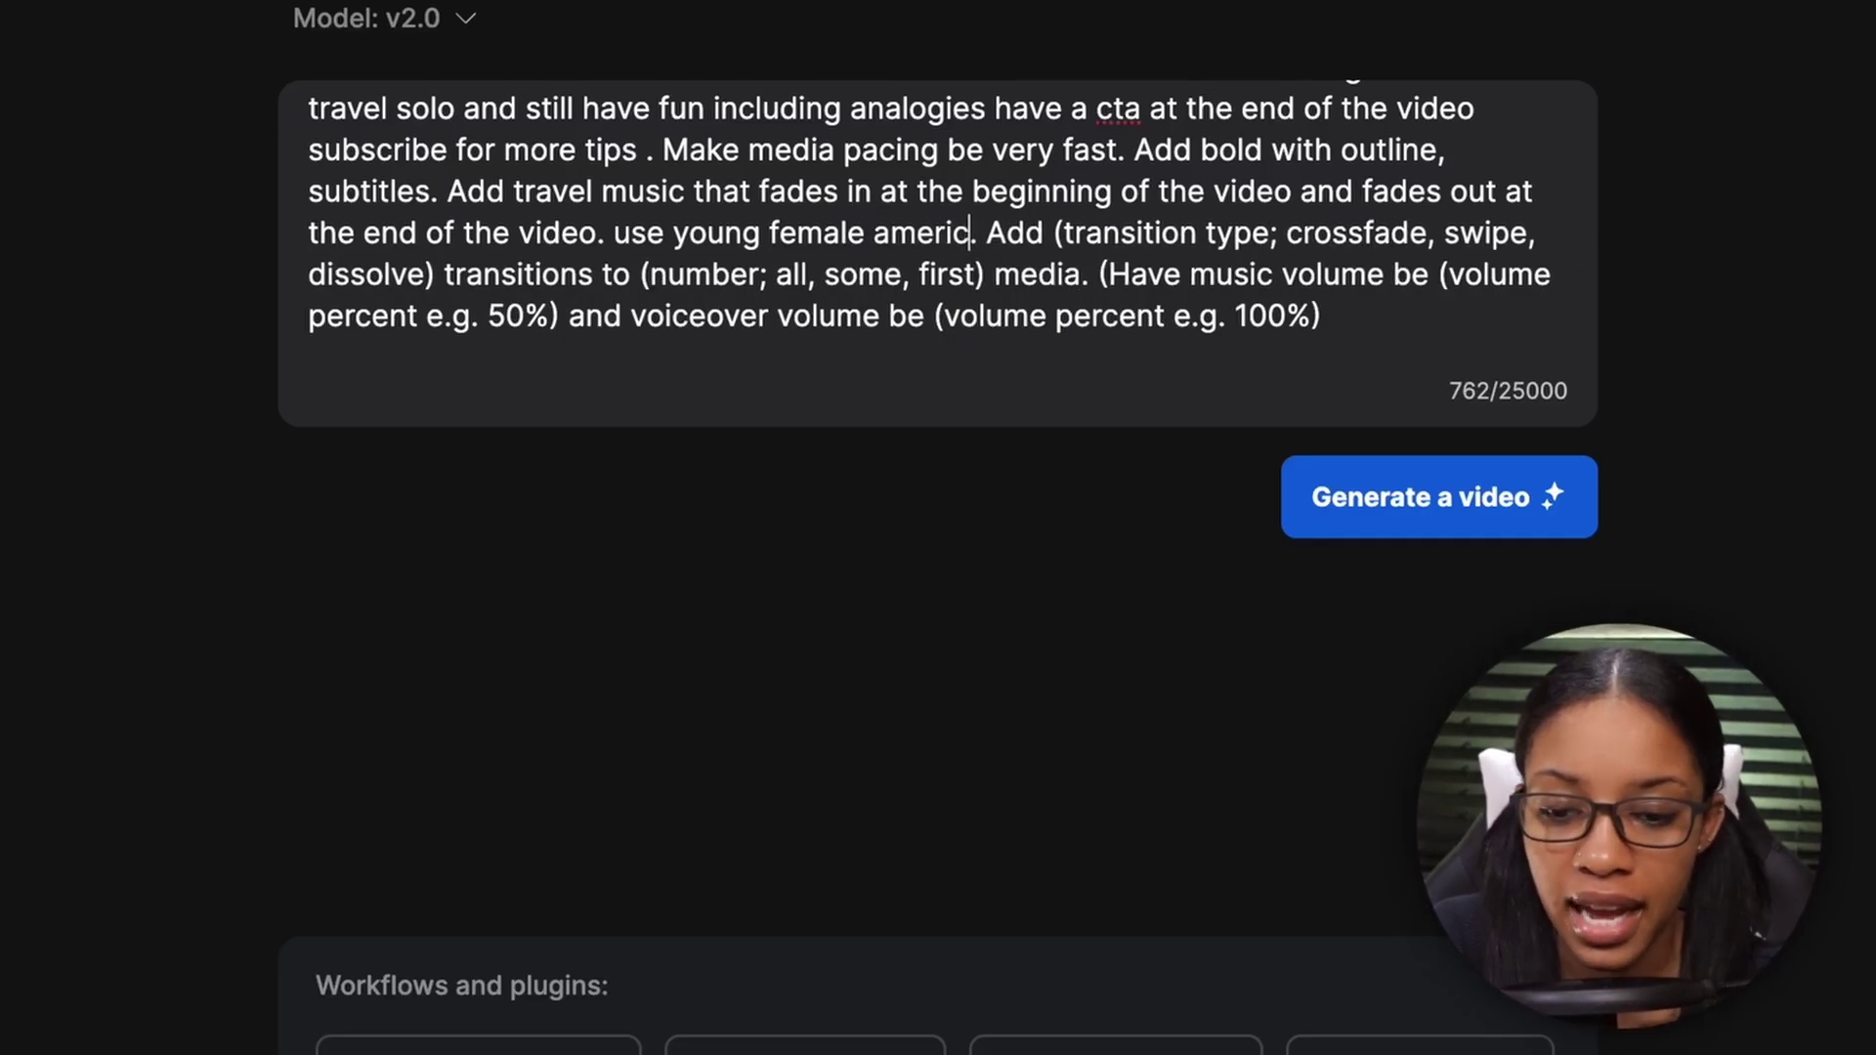
pyautogui.write('accent')
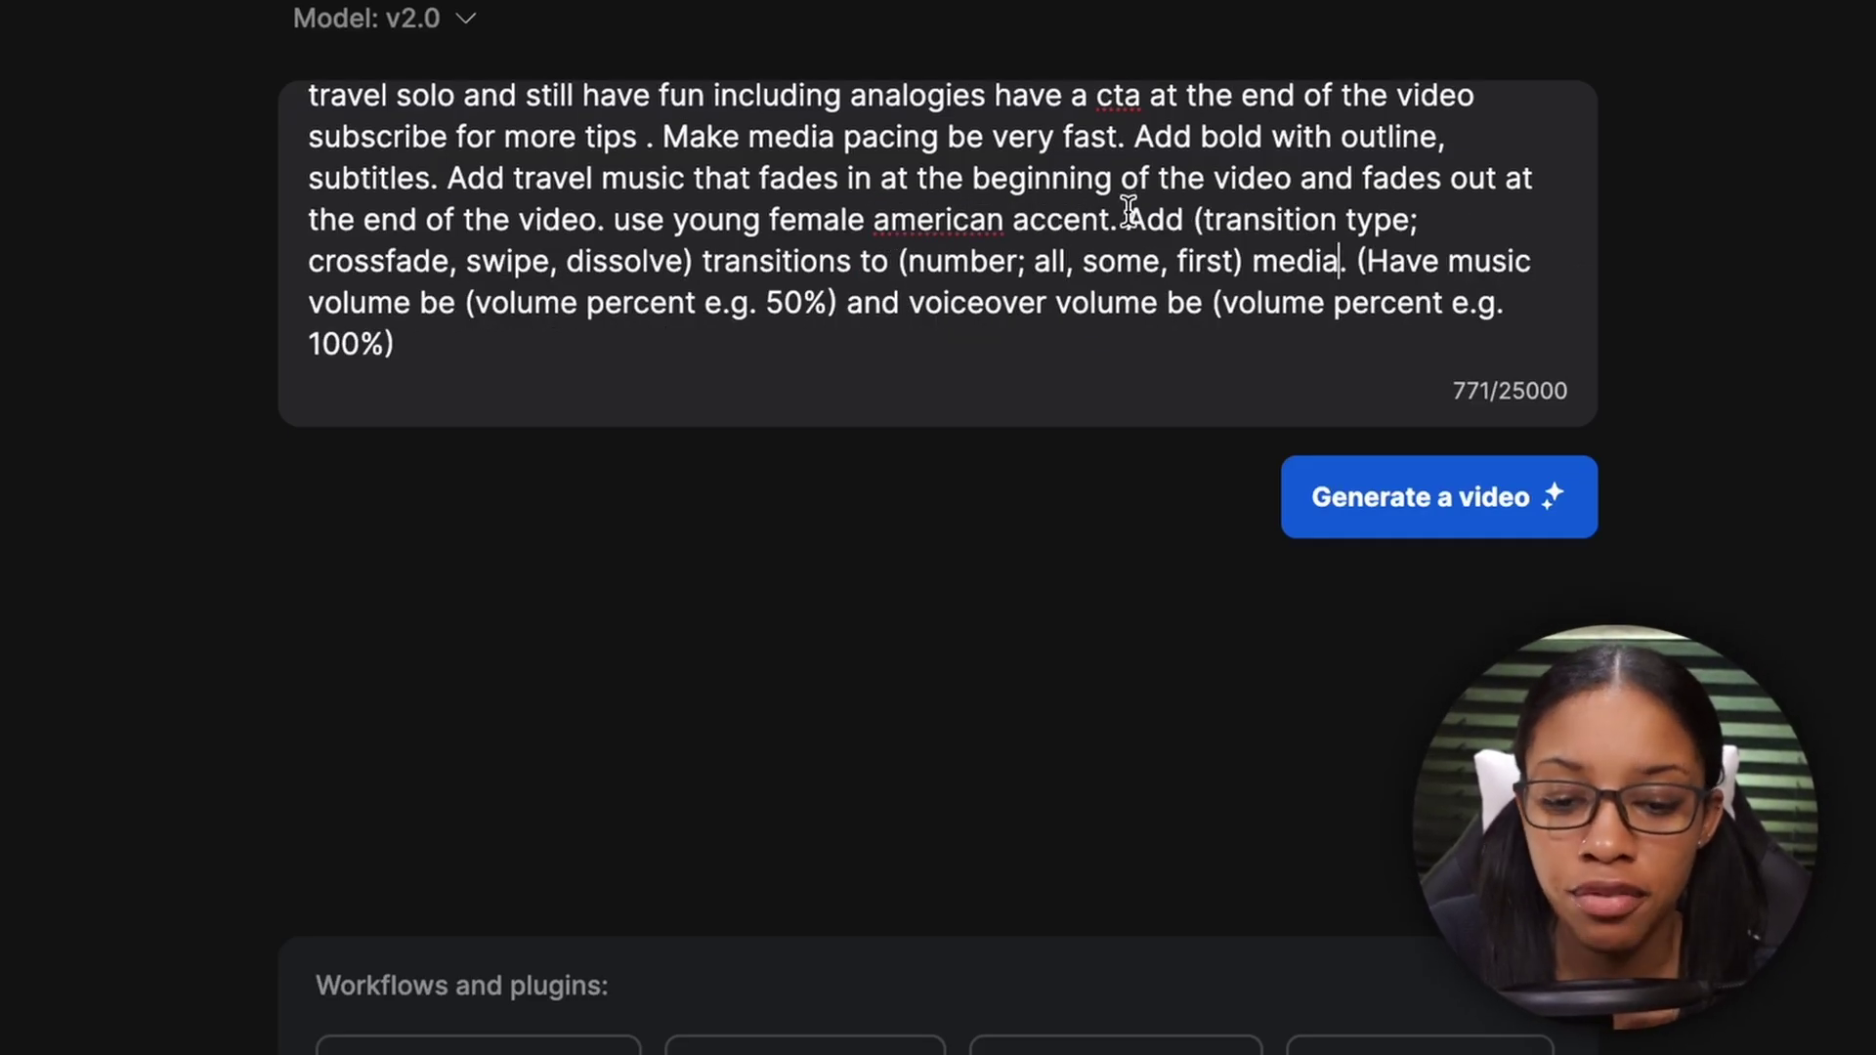
# Step: Replace the transition type placeholder with "dissolve" and remove the leftover closing parenthesis and extra space
pyautogui.moveTo(1127, 223); pyautogui.dragTo(701, 247)
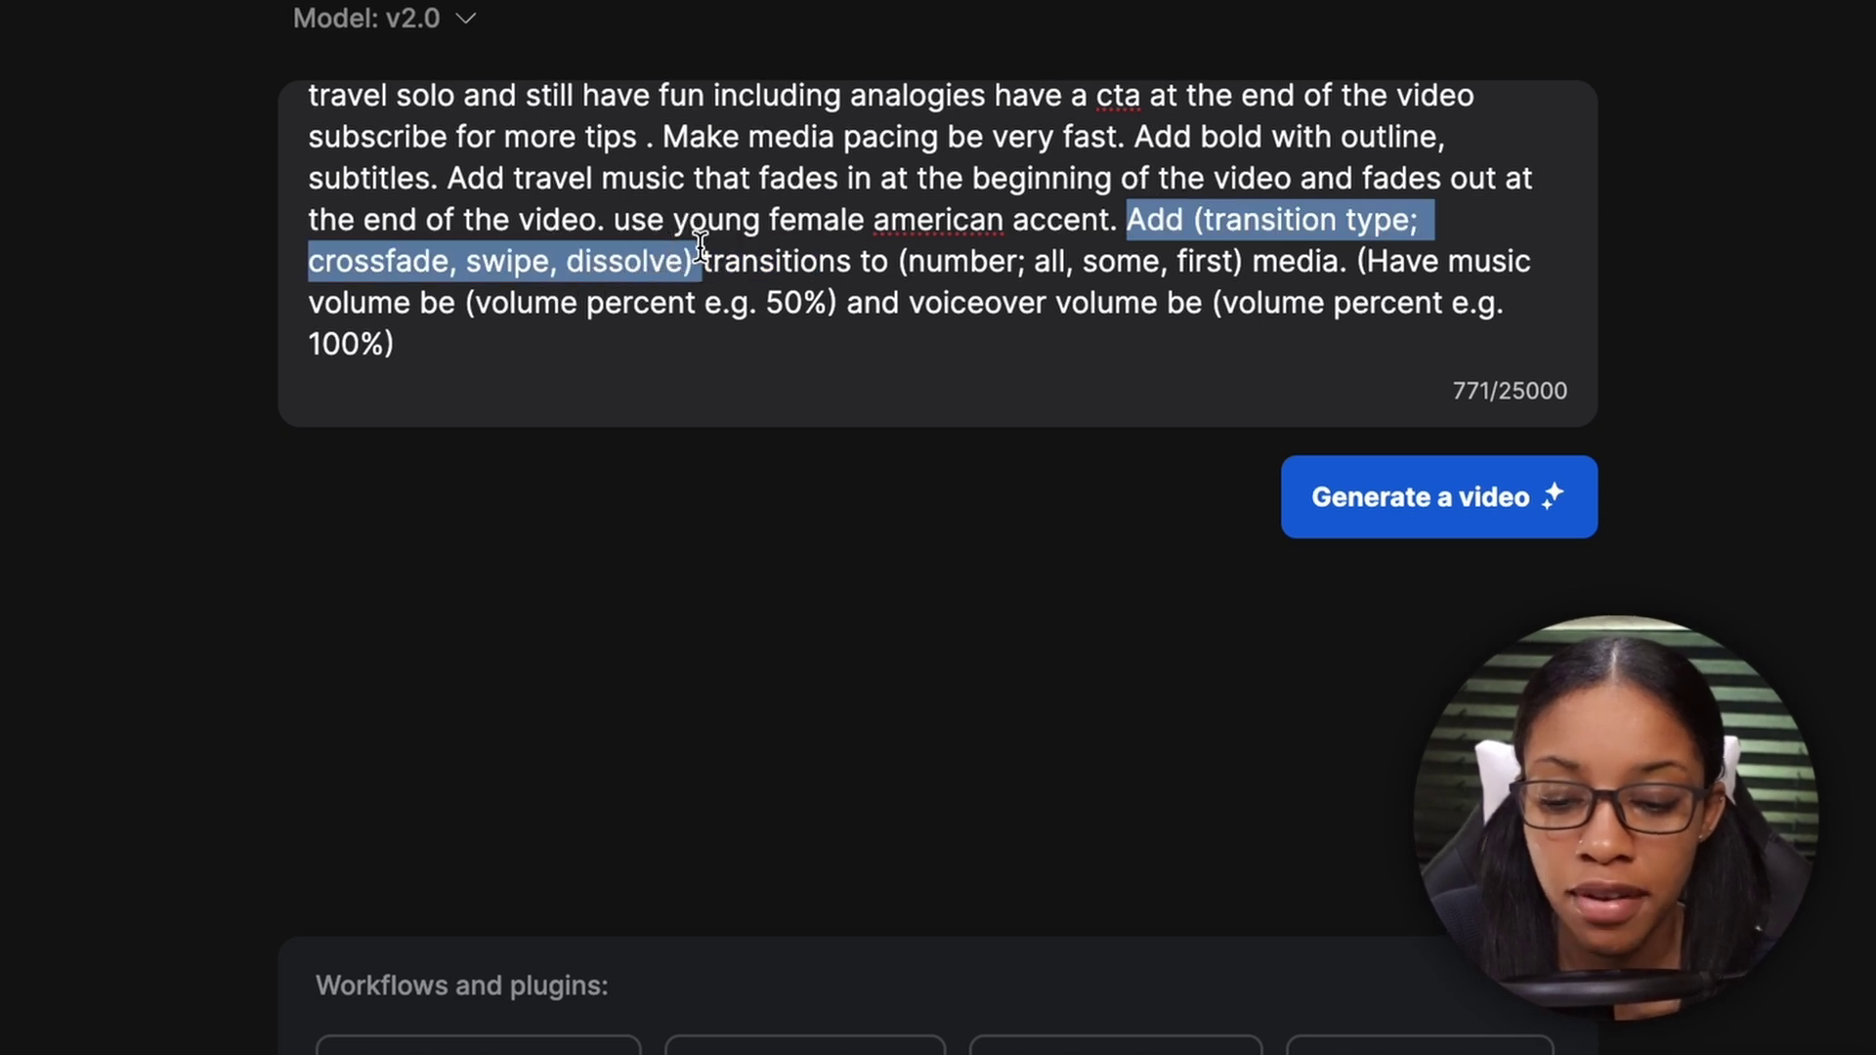
pyautogui.click(963, 252)
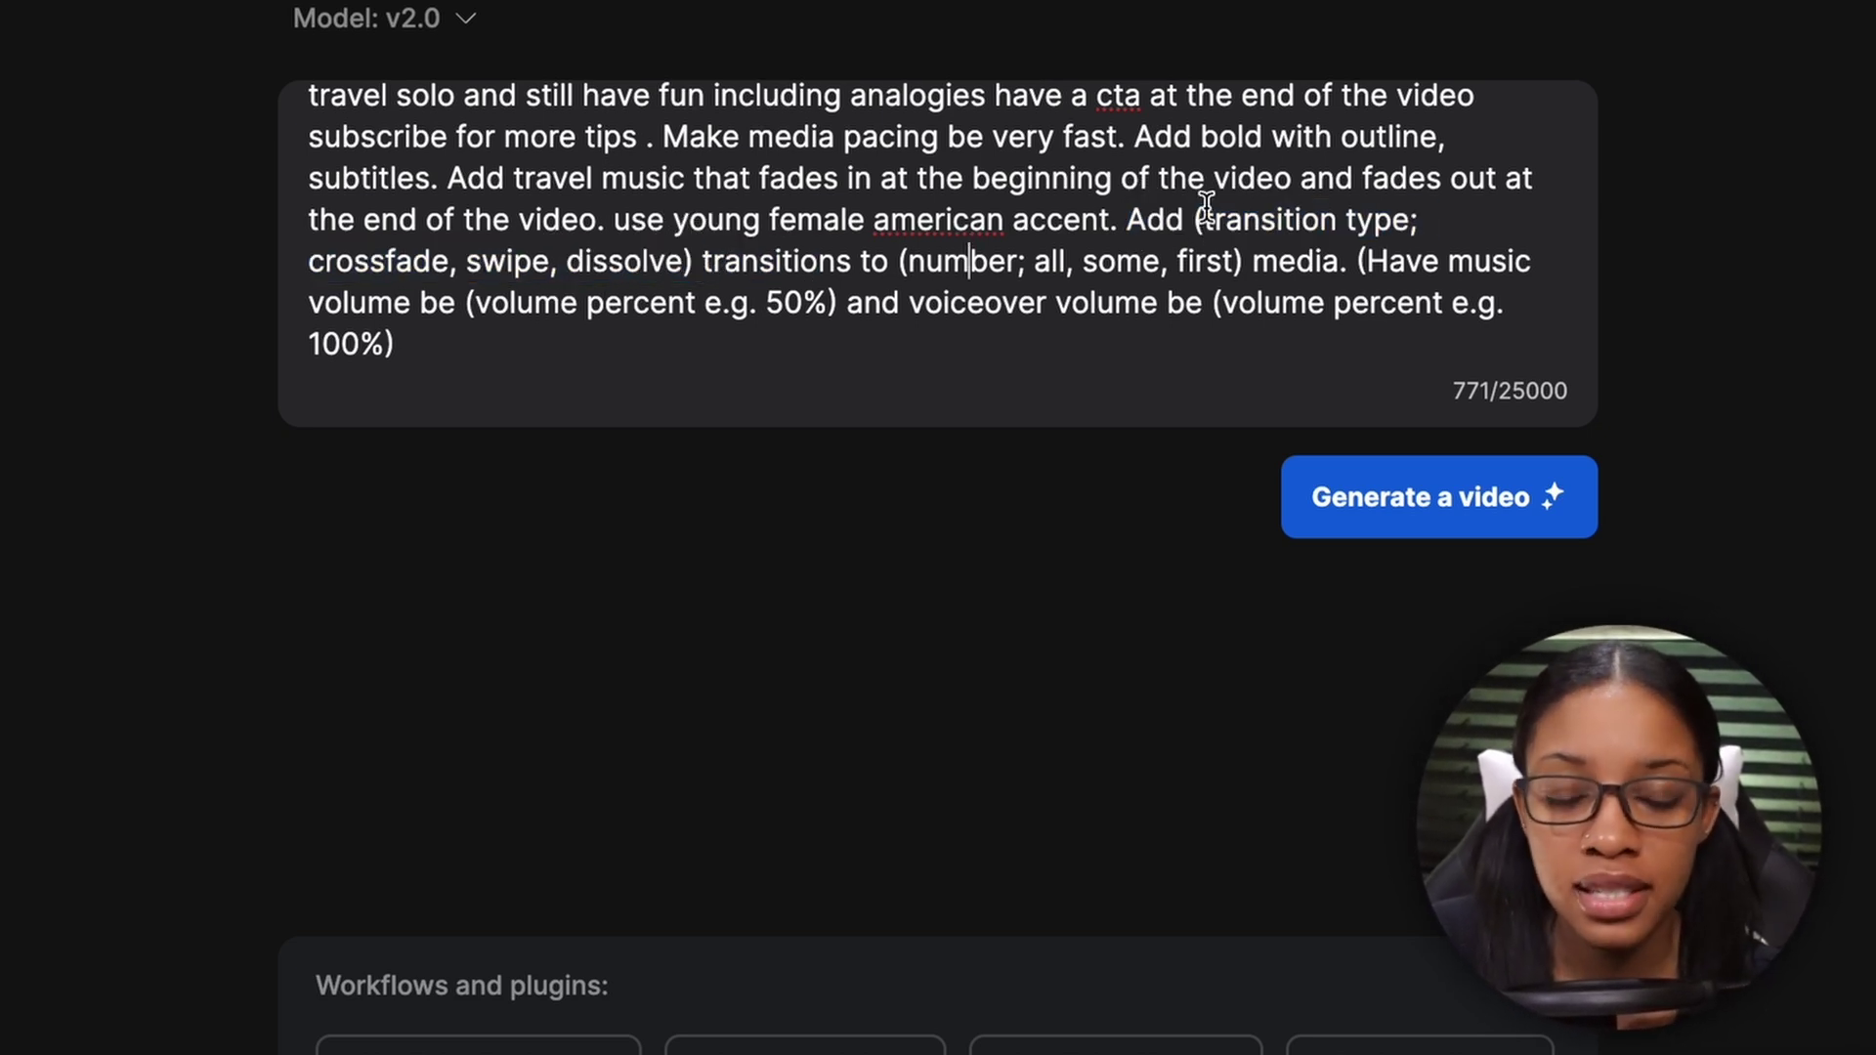
pyautogui.moveTo(683, 261); pyautogui.dragTo(297, 264)
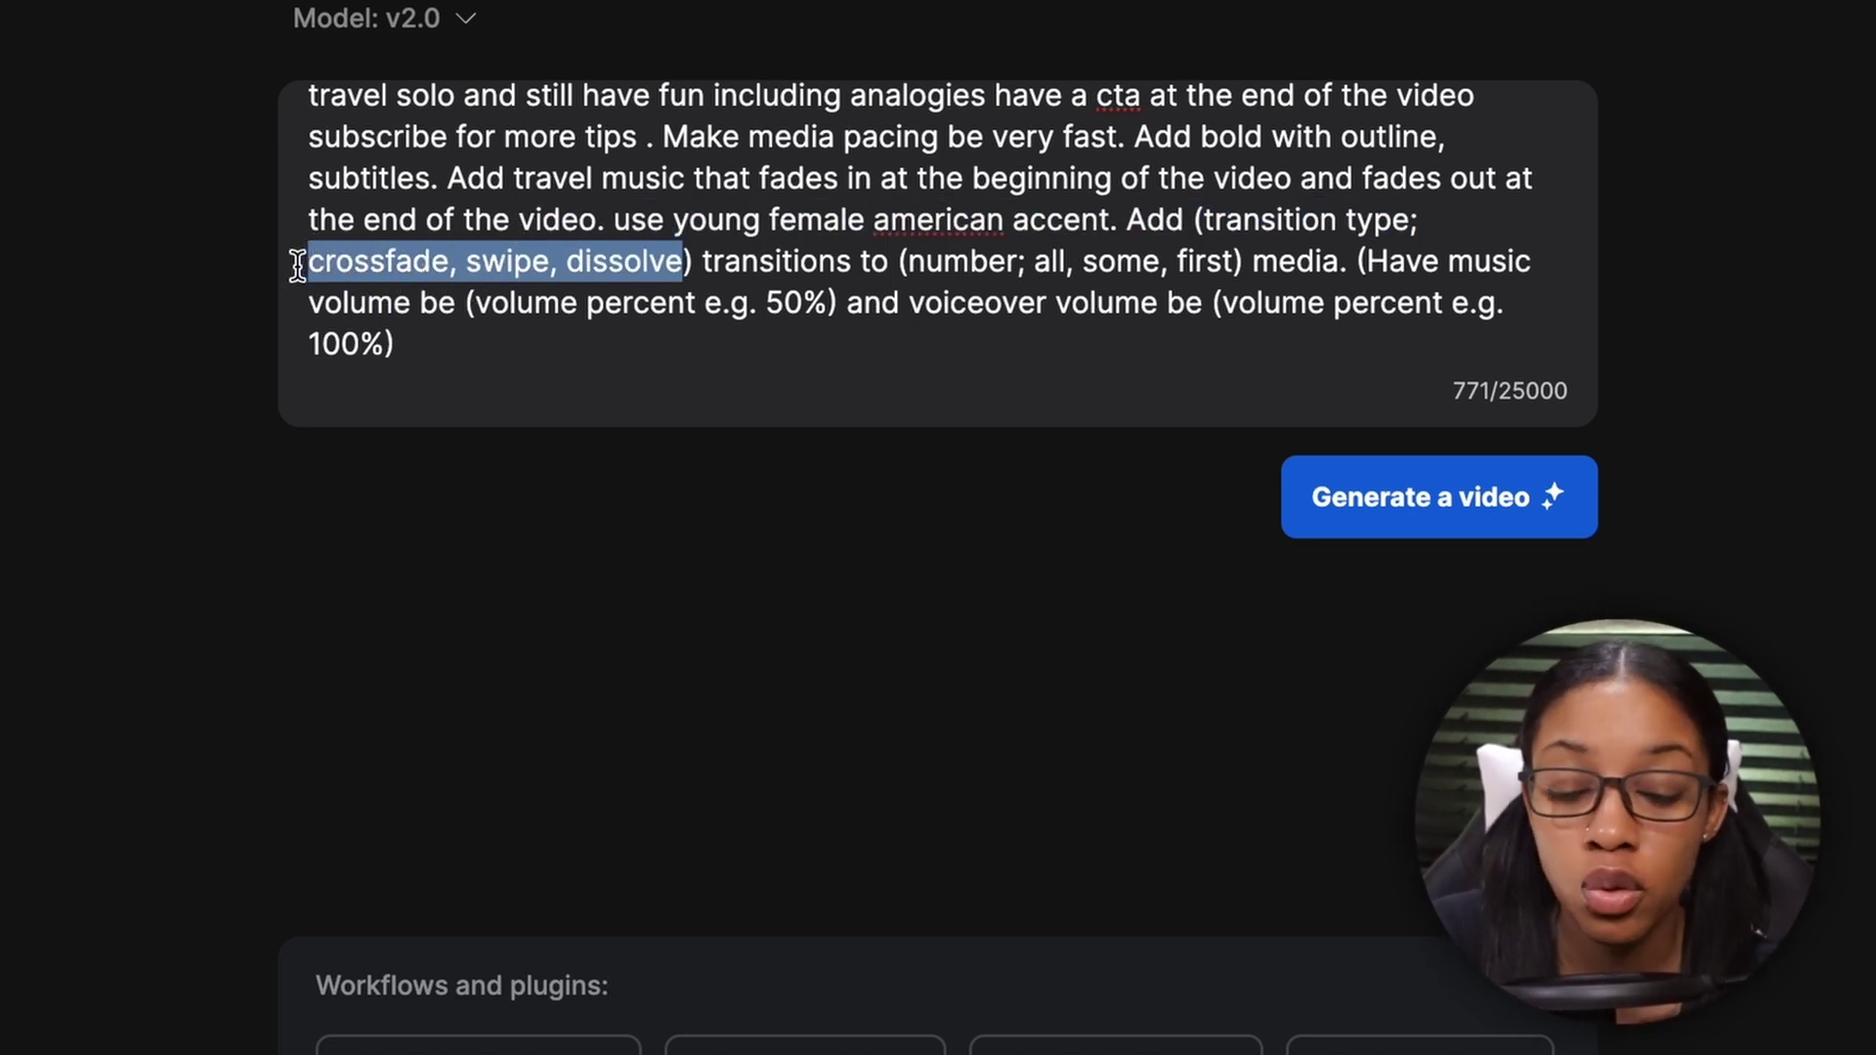
pyautogui.hotkey('ctrl', 'shift', 'Left')
pyautogui.hotkey('ctrl', 'shift', 'Left')
pyautogui.press('BackSpace')
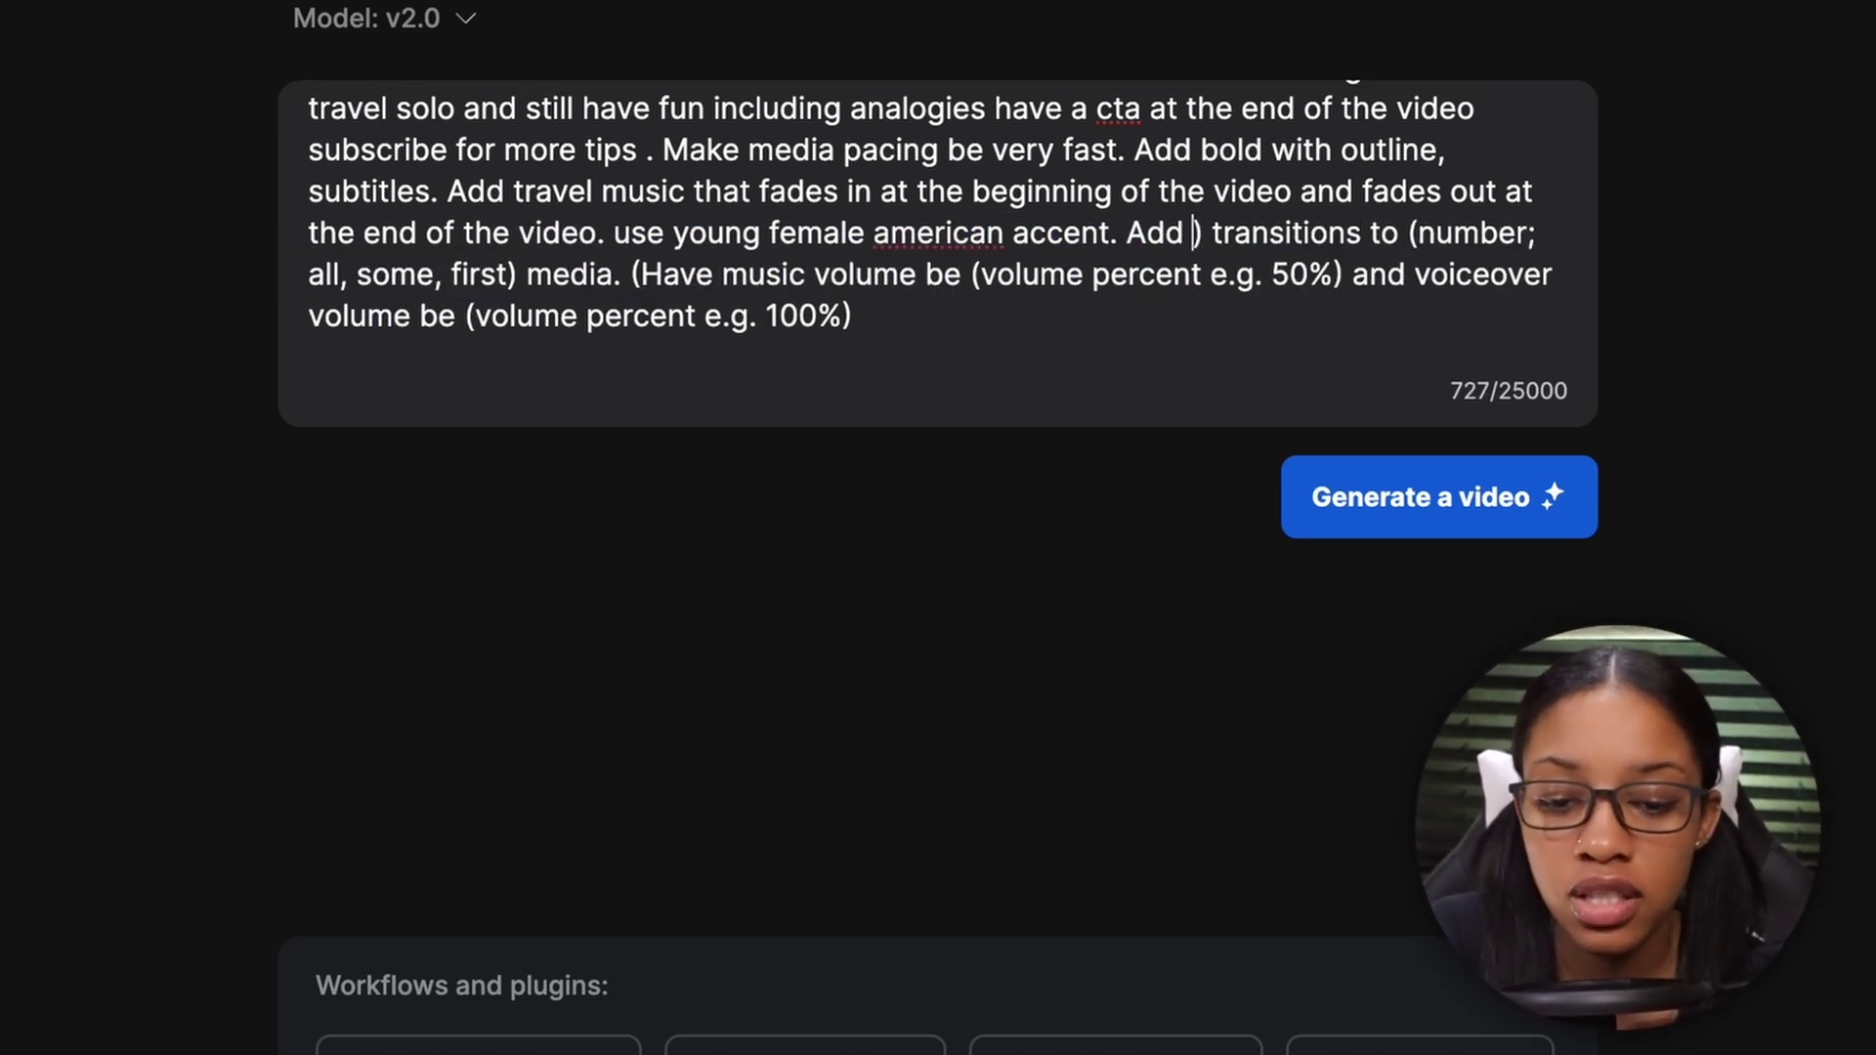
pyautogui.write('dissolve')
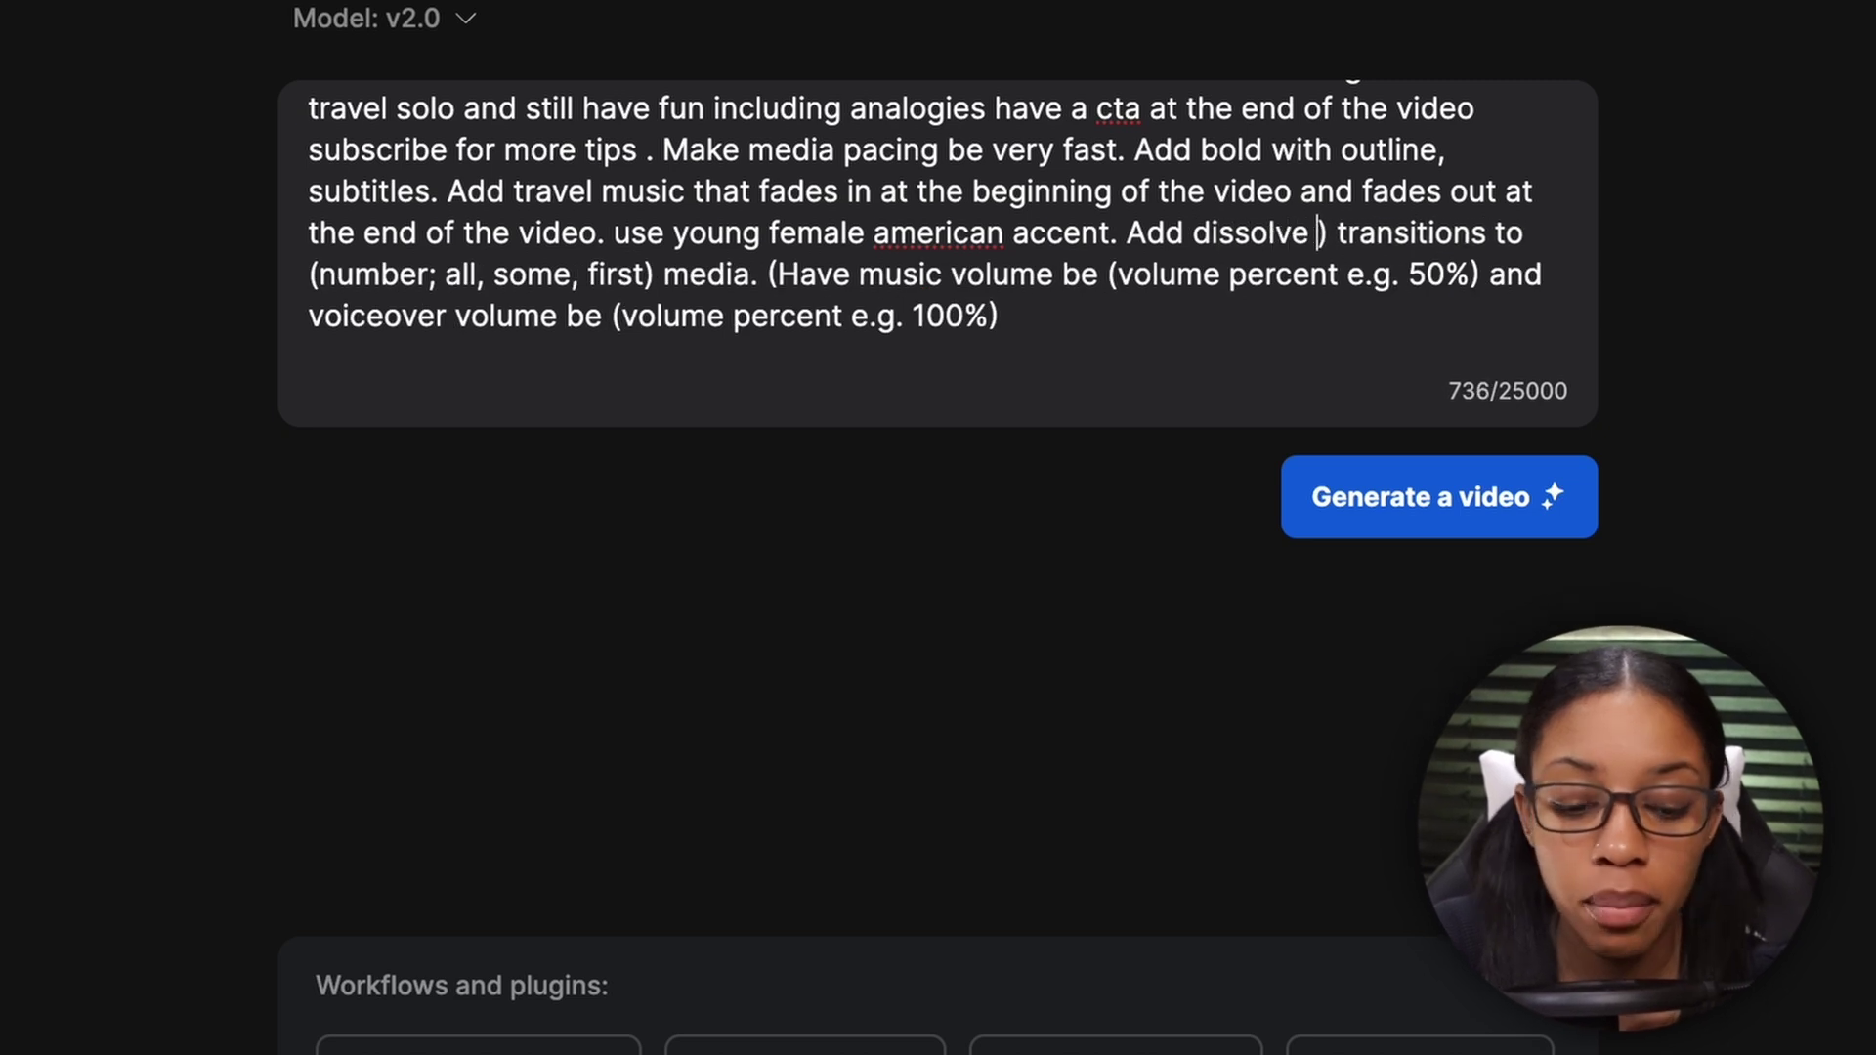
pyautogui.press('BackSpace')
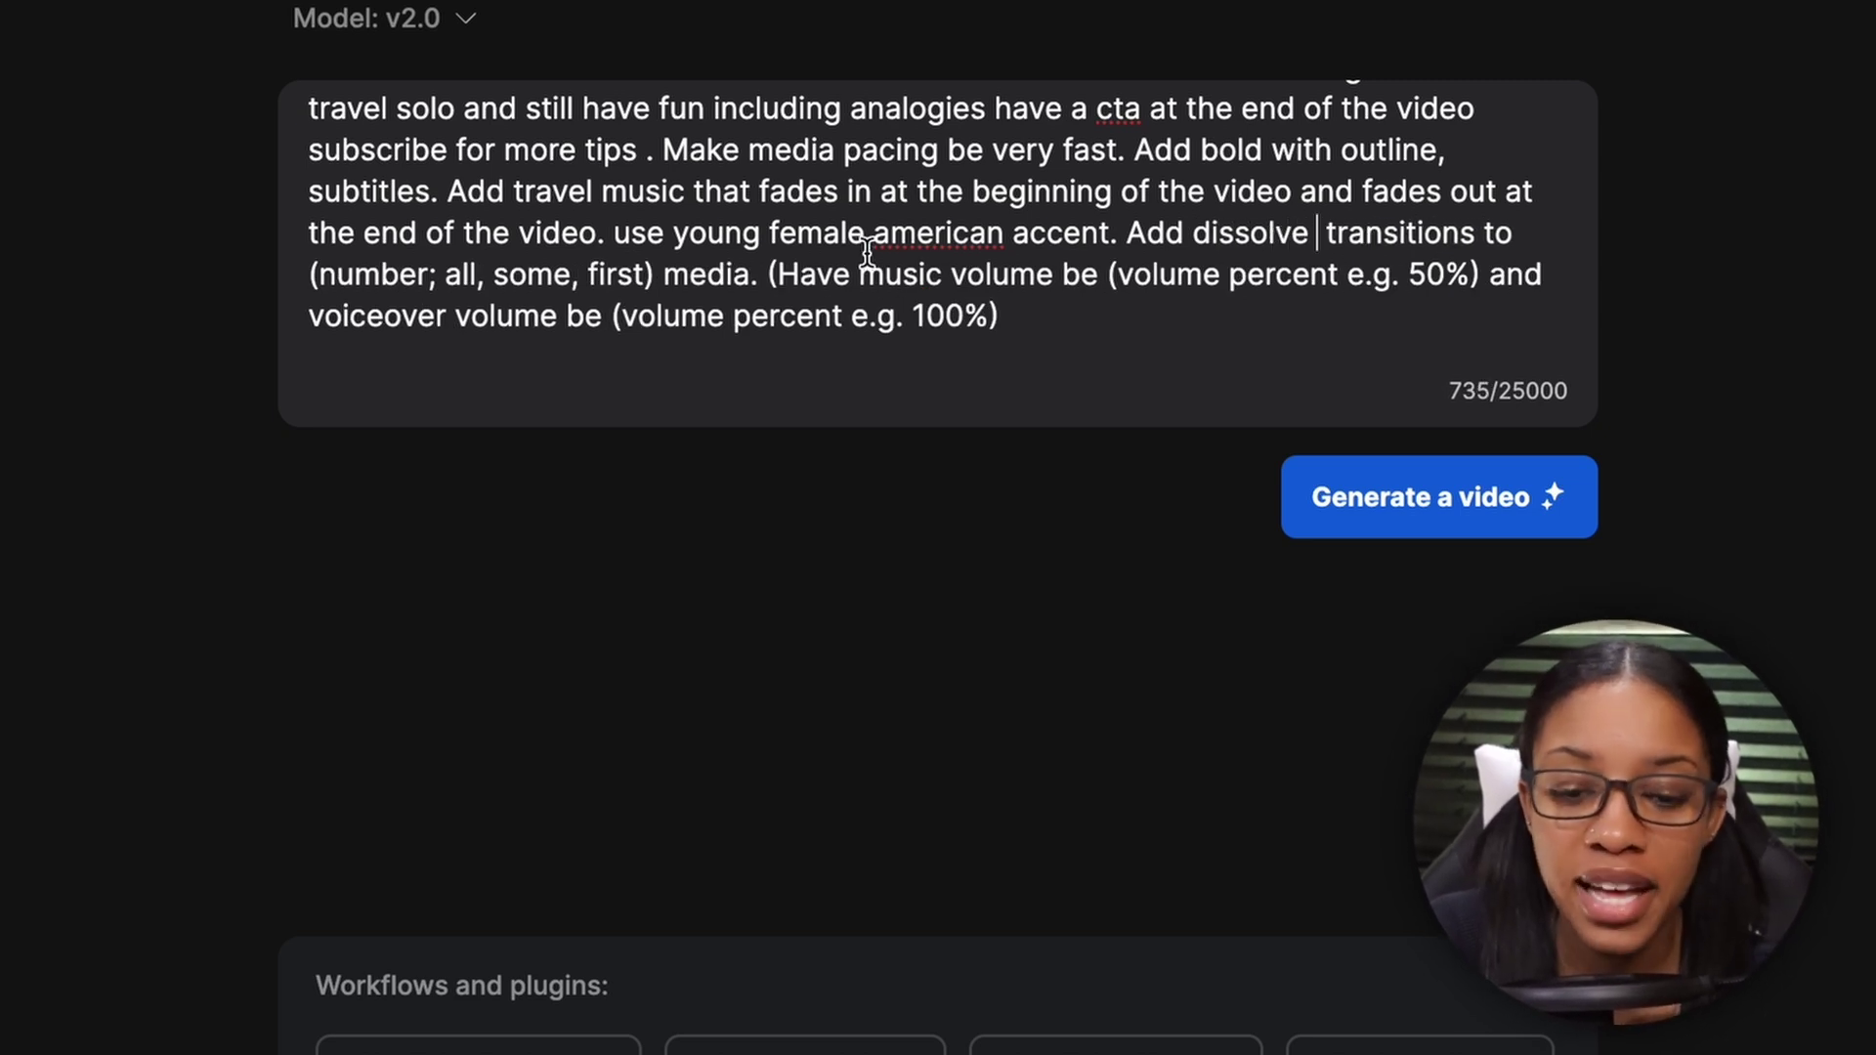
pyautogui.press('BackSpace')
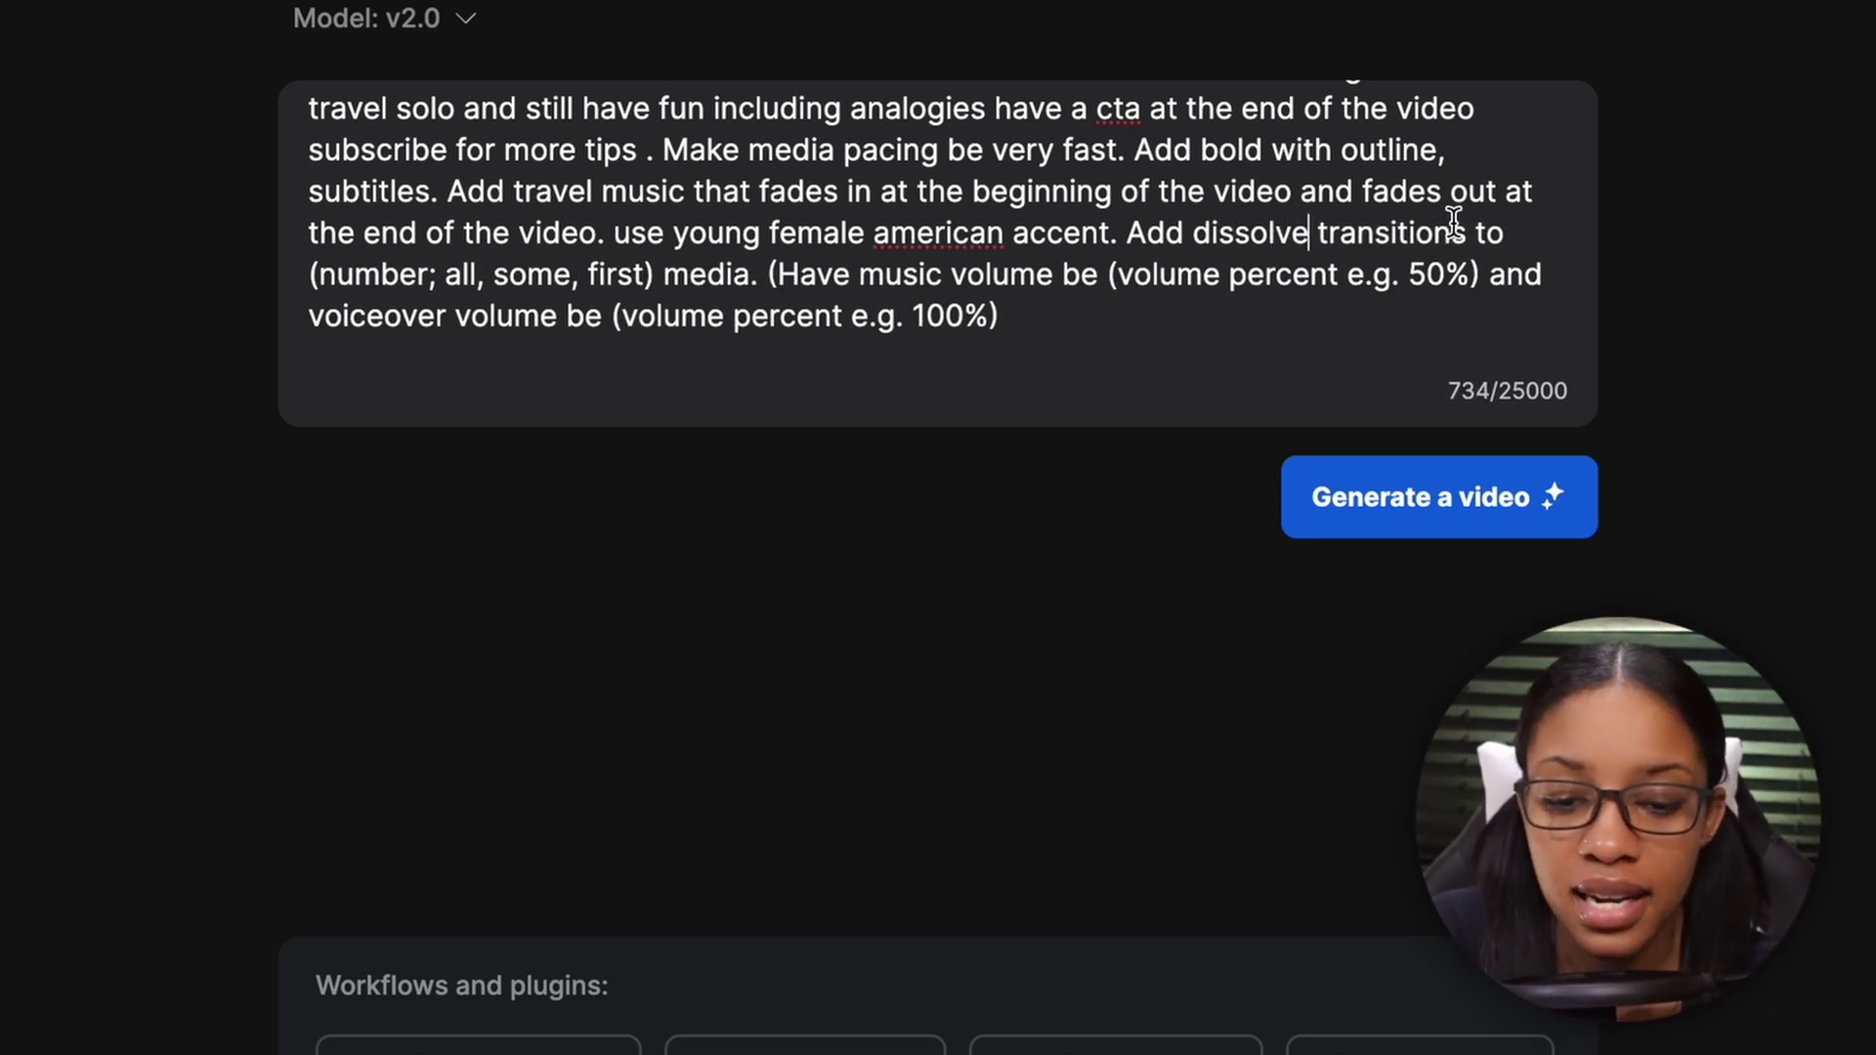
# Step: Apply the dissolve transitions to "all" media in the prompt and remove the stray parenthesis before the music volume sentence
pyautogui.moveTo(1478, 234); pyautogui.dragTo(664, 279)
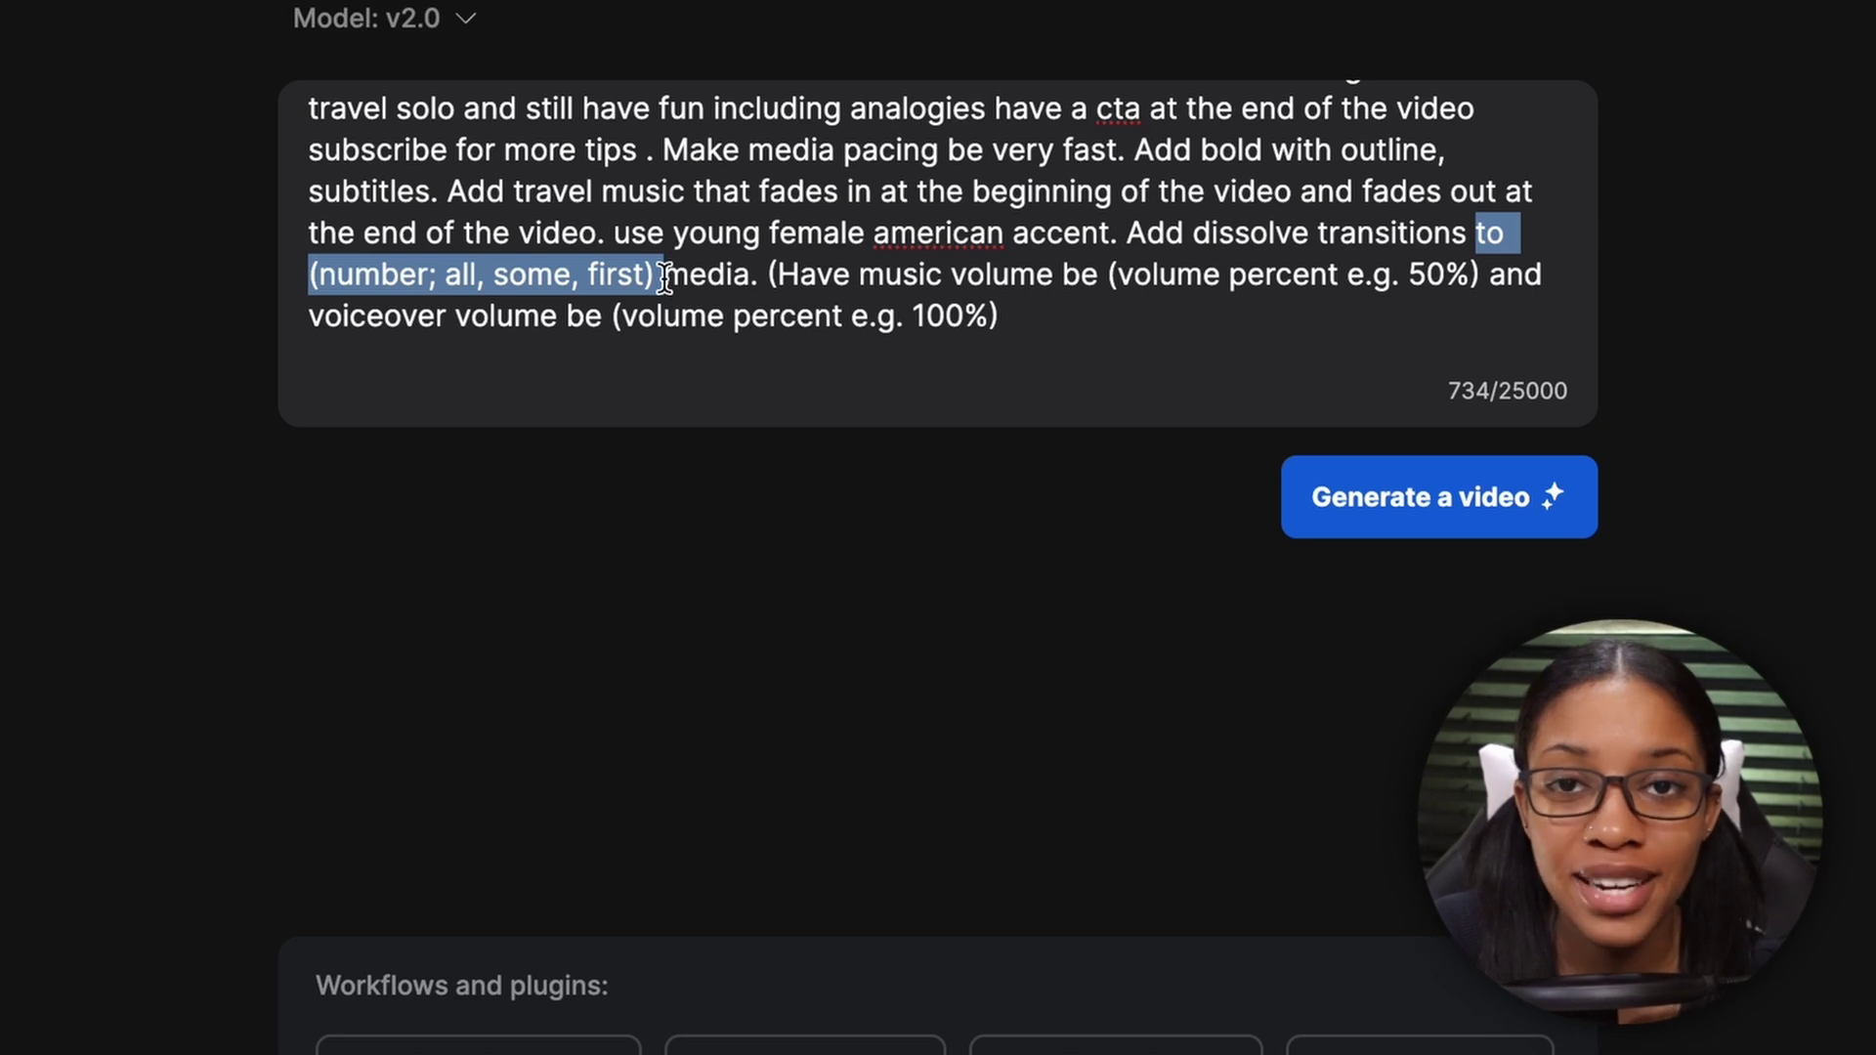
pyautogui.write('to all')
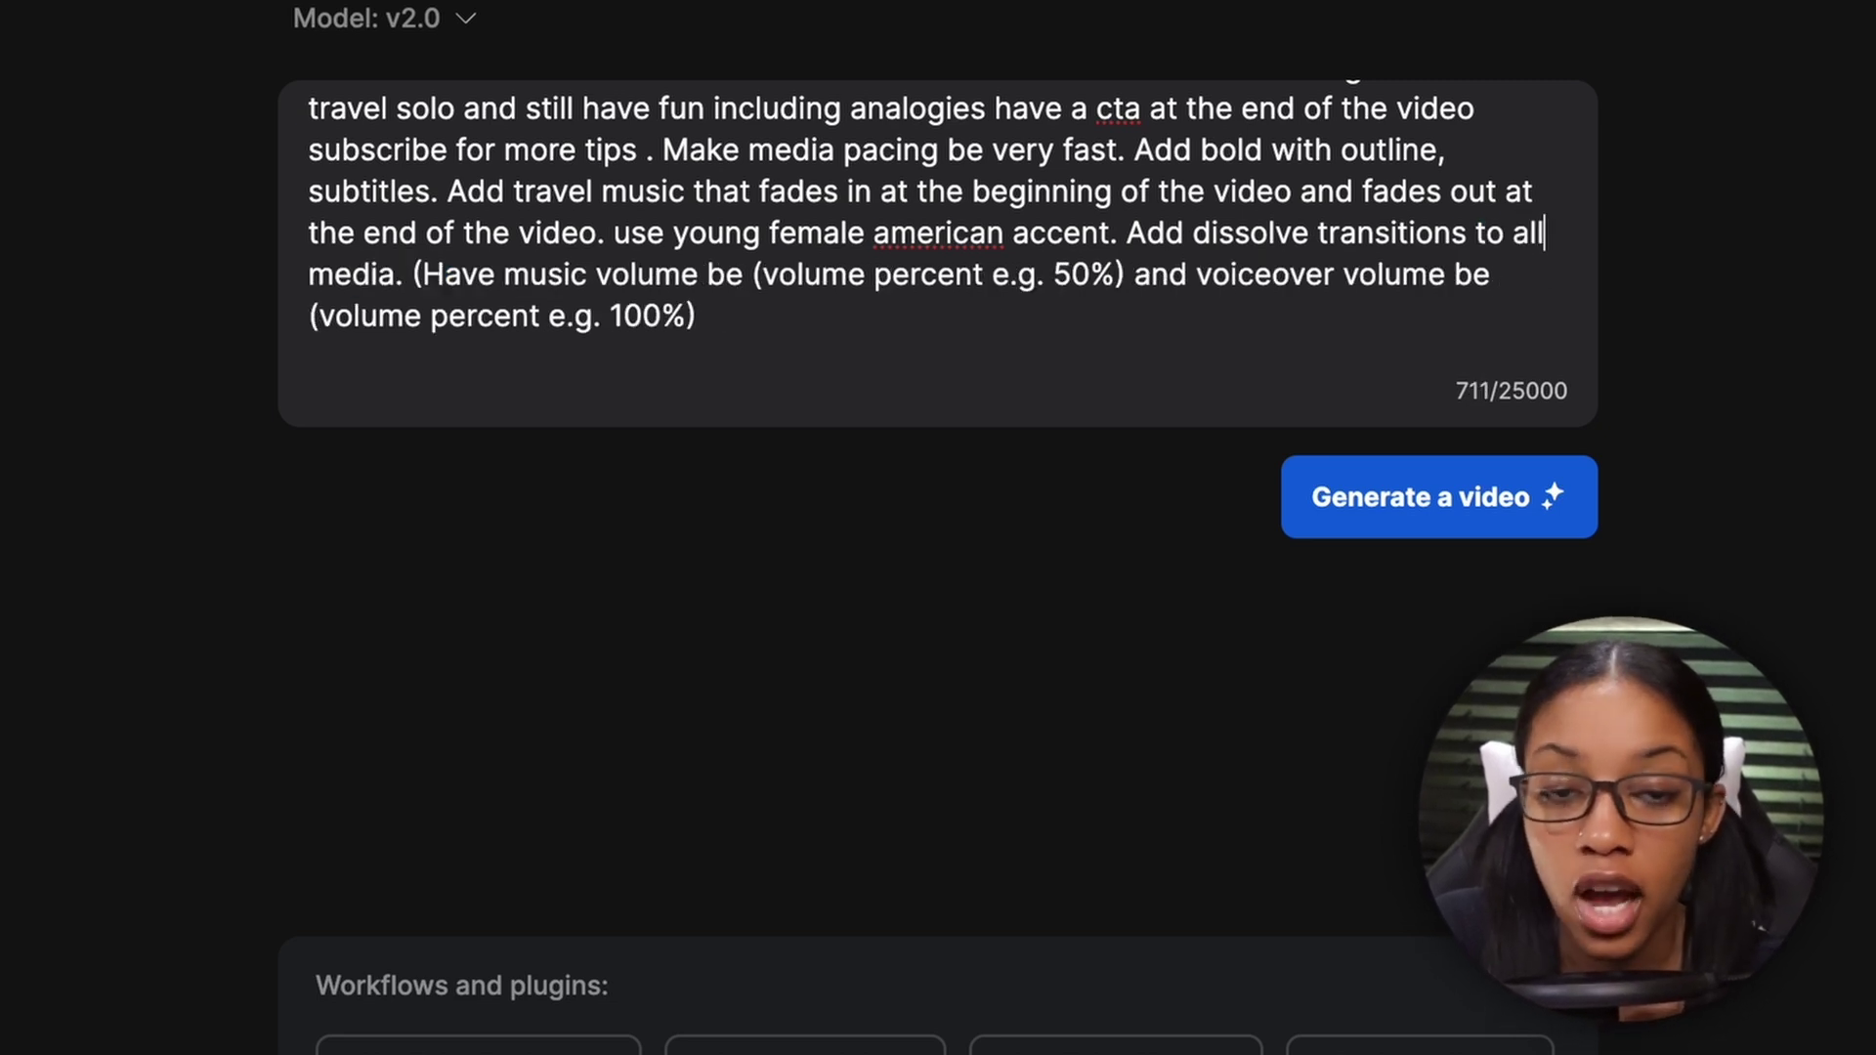
pyautogui.click(416, 276)
pyautogui.press('BackSpace')
# Step: Reduce the volume placeholders to plain values, with music volume at 50% and voiceover volume at 100%
pyautogui.moveTo(421, 284); pyautogui.dragTo(1534, 285)
pyautogui.click(1039, 284)
pyautogui.press('BackSpace')
pyautogui.press('BackSpace')
pyautogui.click(1169, 274)
pyautogui.press('BackSpace')
pyautogui.click(1322, 314)
pyautogui.press('BackSpace')
# Step: Review the completed Paris solo travel prompt and generate a video from it
pyautogui.scroll(2, 1290, 322)
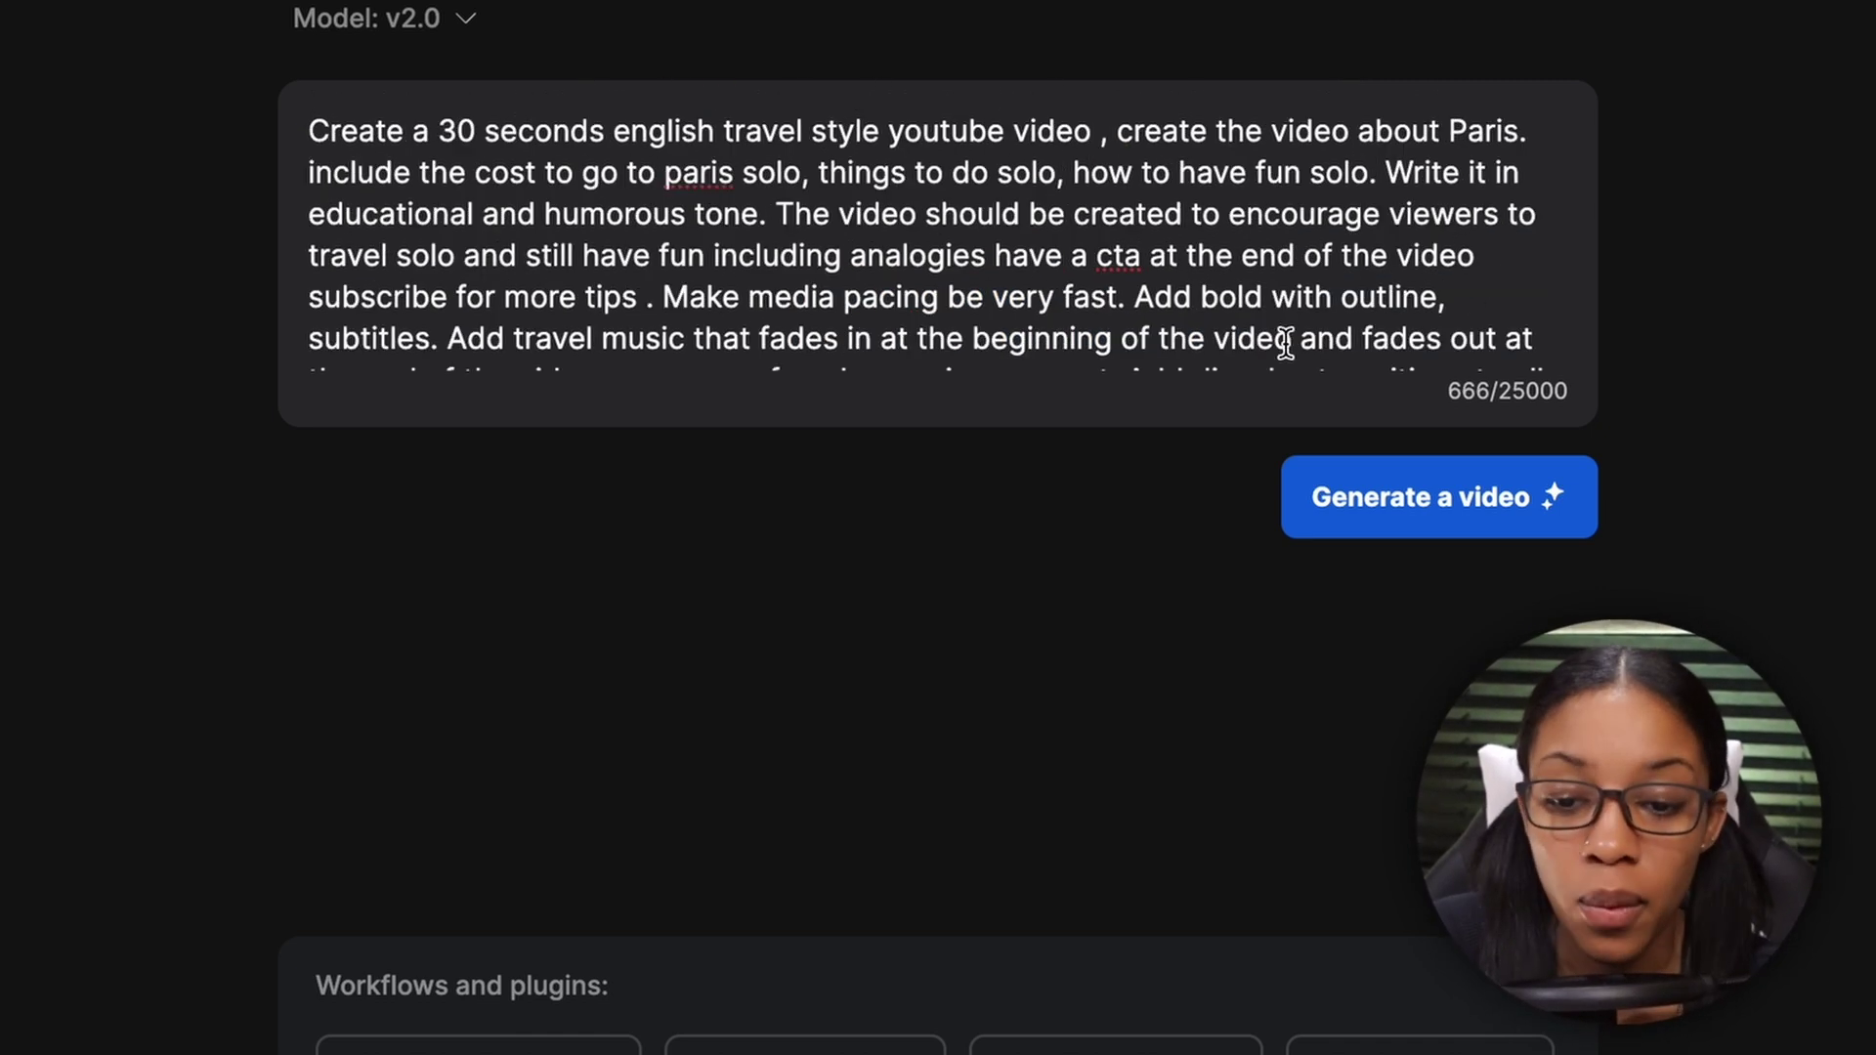
pyautogui.scroll(-1, 1300, 293)
pyautogui.scroll(1, 1320, 269)
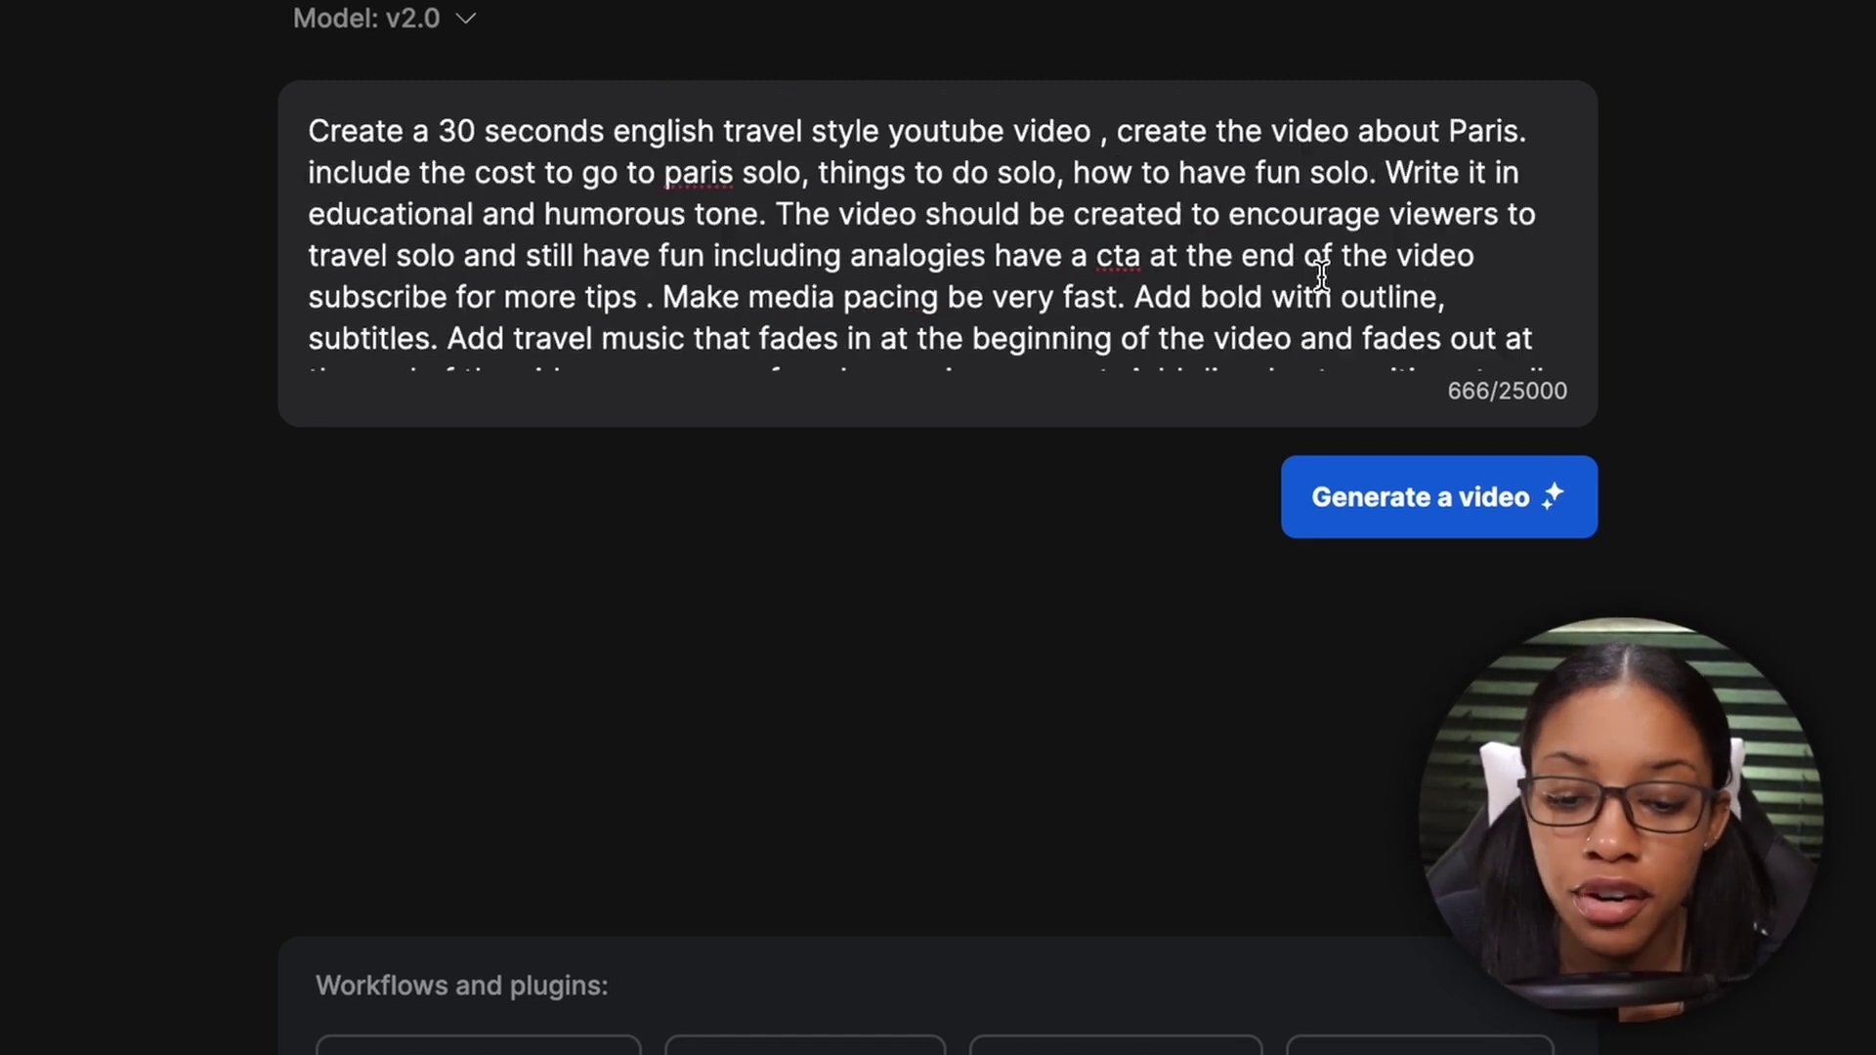
pyautogui.click(1412, 523)
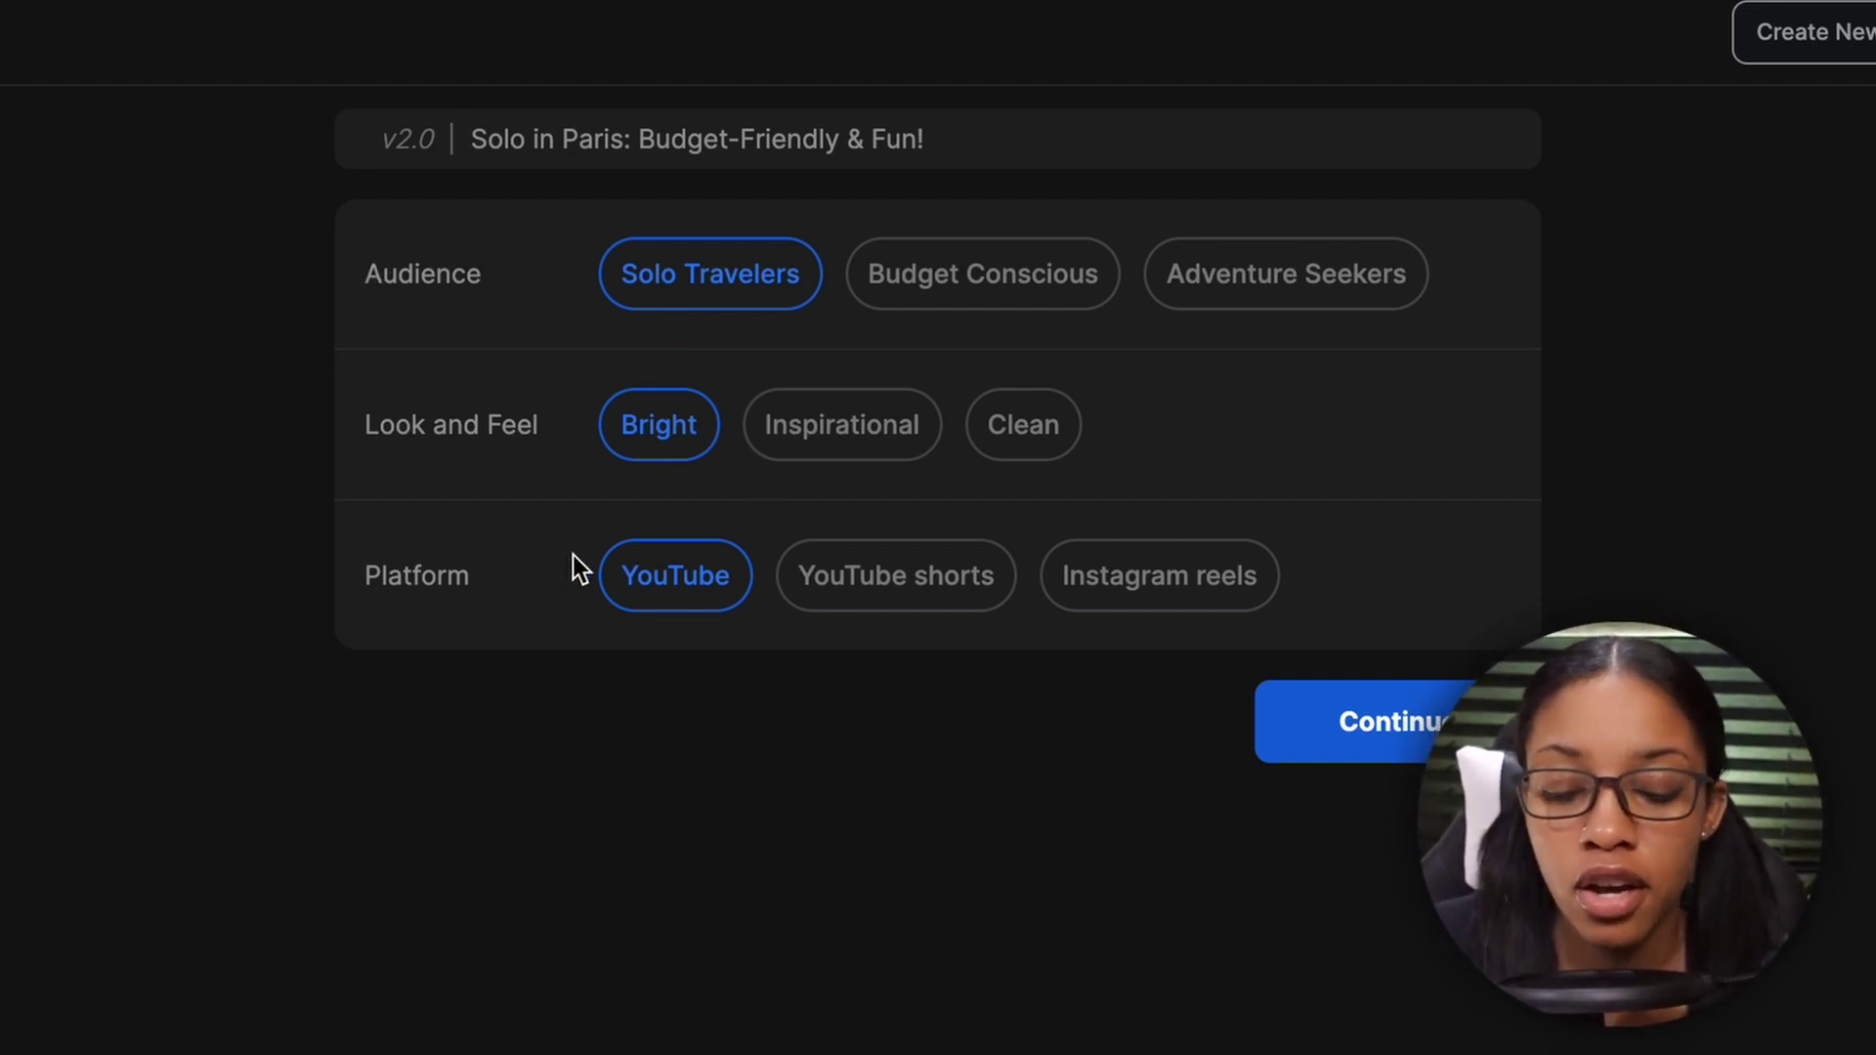
# Step: Choose Solo Travelers as the audience and Bright as the look and feel, and continue with the video generation
pyautogui.click(1003, 289)
pyautogui.click(852, 440)
pyautogui.click(728, 293)
pyautogui.click(660, 430)
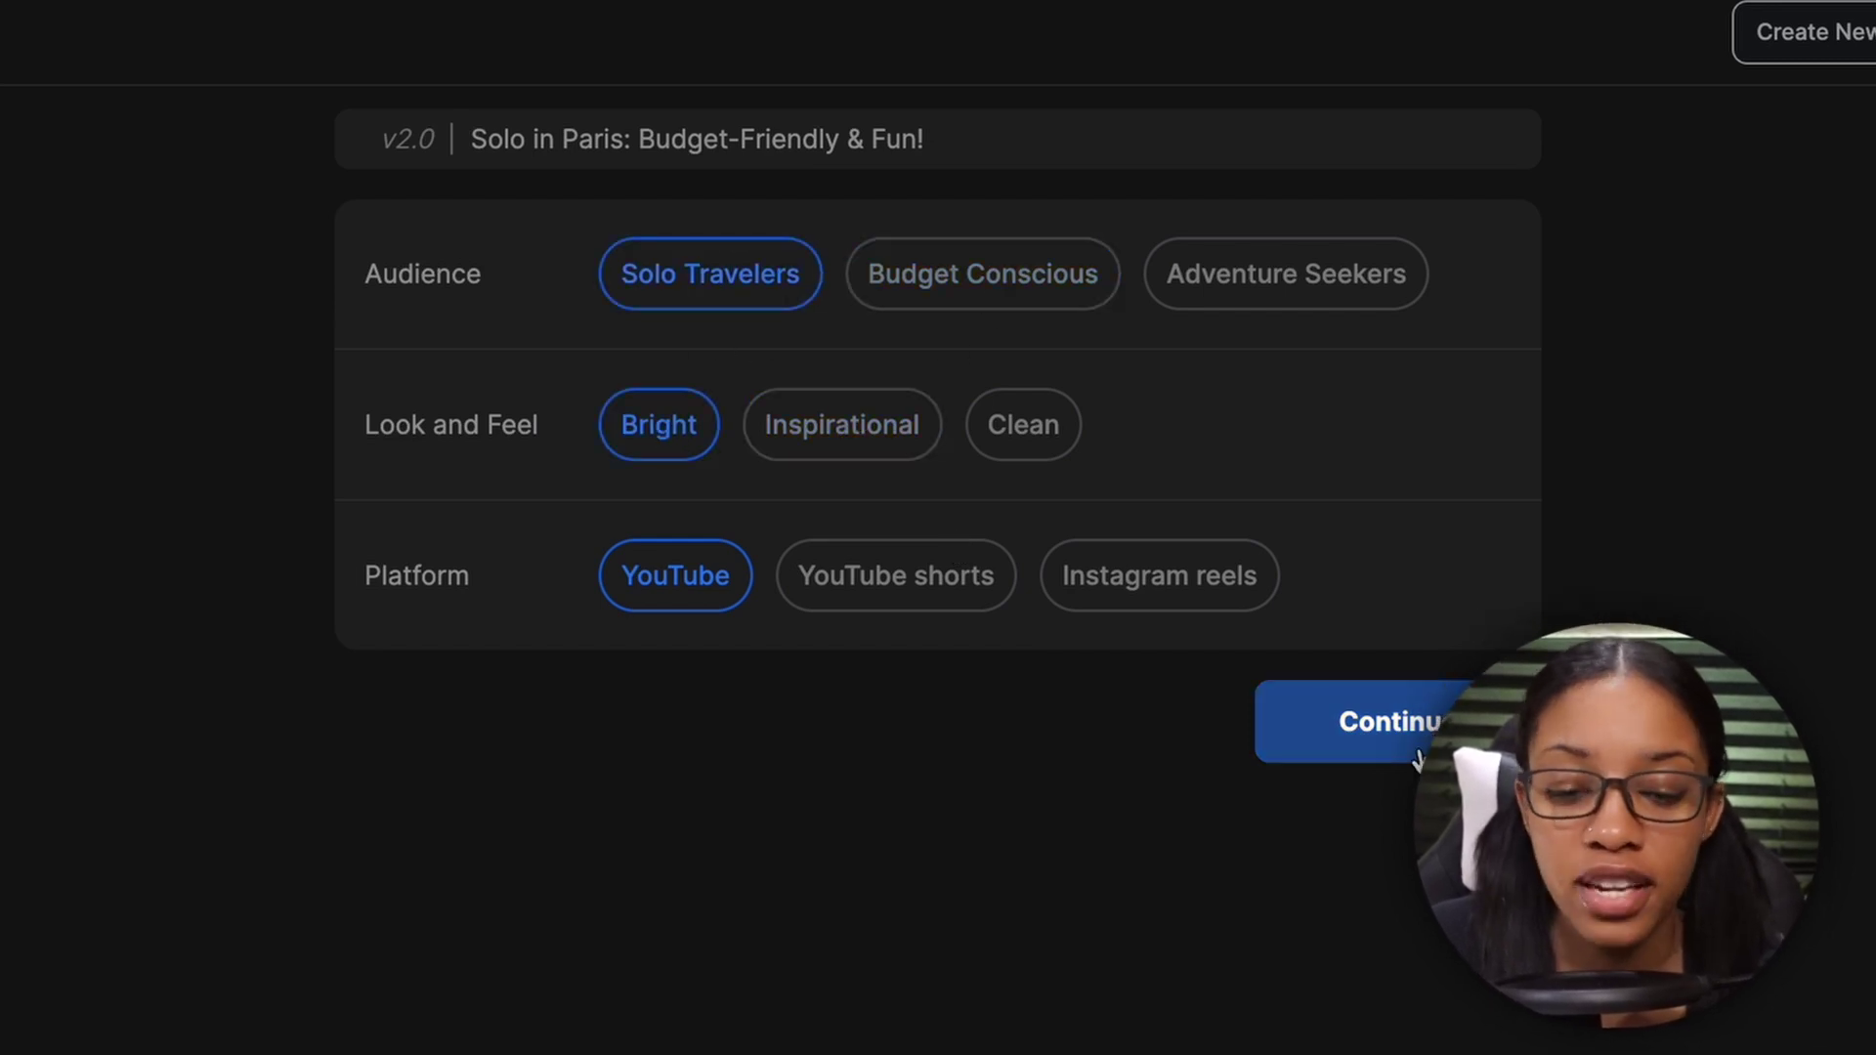
pyautogui.click(1388, 721)
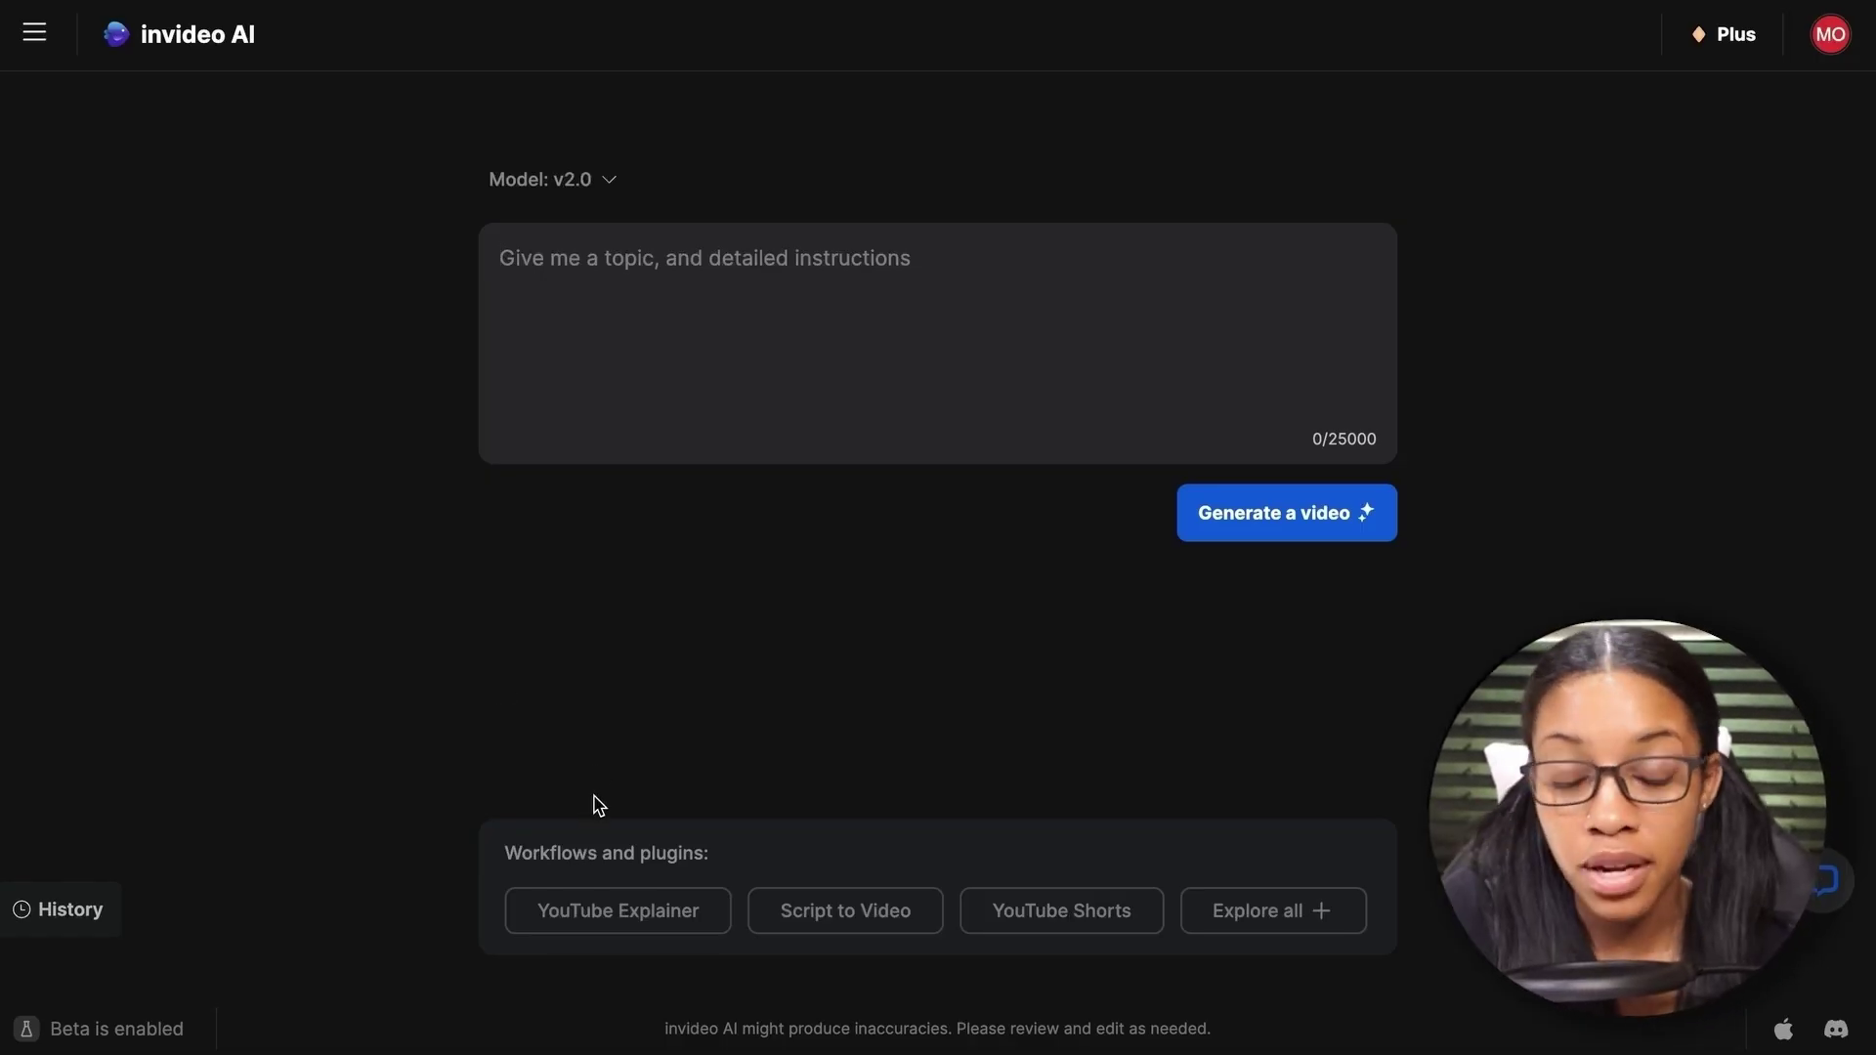
# Step: Start a new prompt with the YouTube Explainer workflow and set the video length to 30 seconds
pyautogui.moveTo(505, 856); pyautogui.dragTo(714, 876)
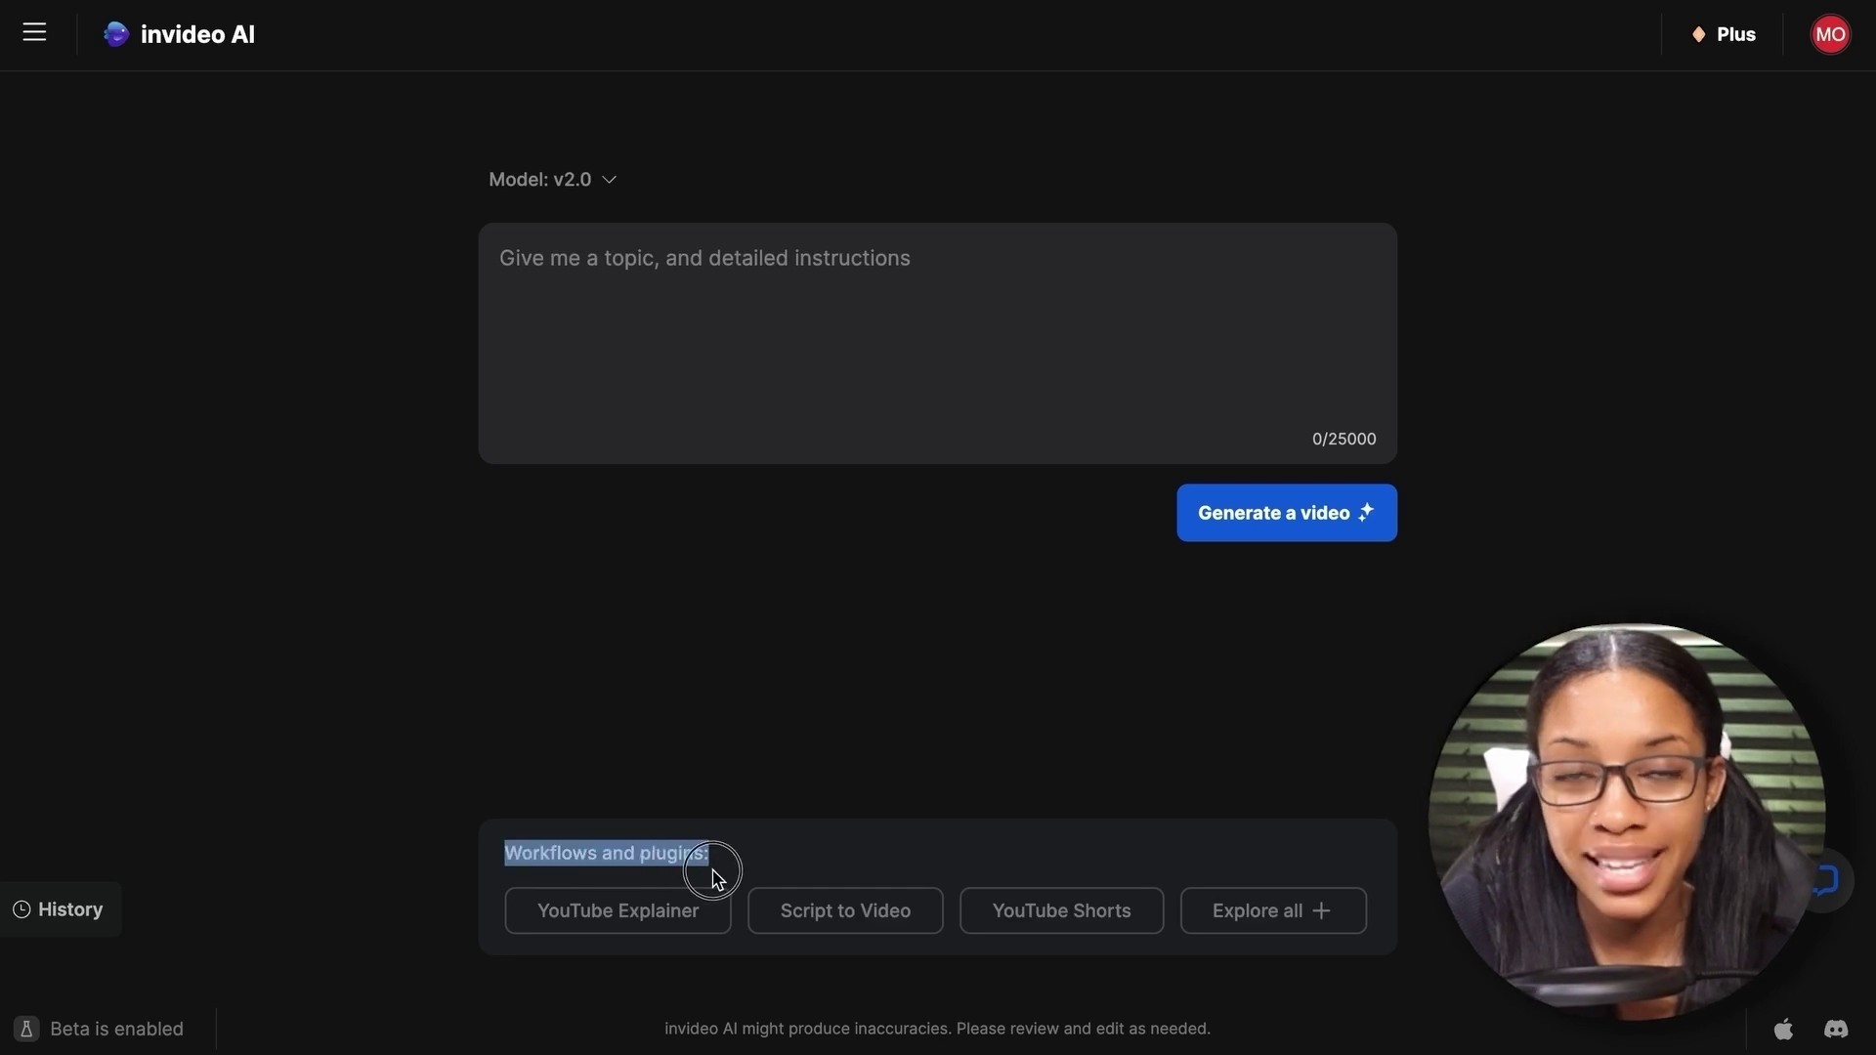
pyautogui.click(495, 893)
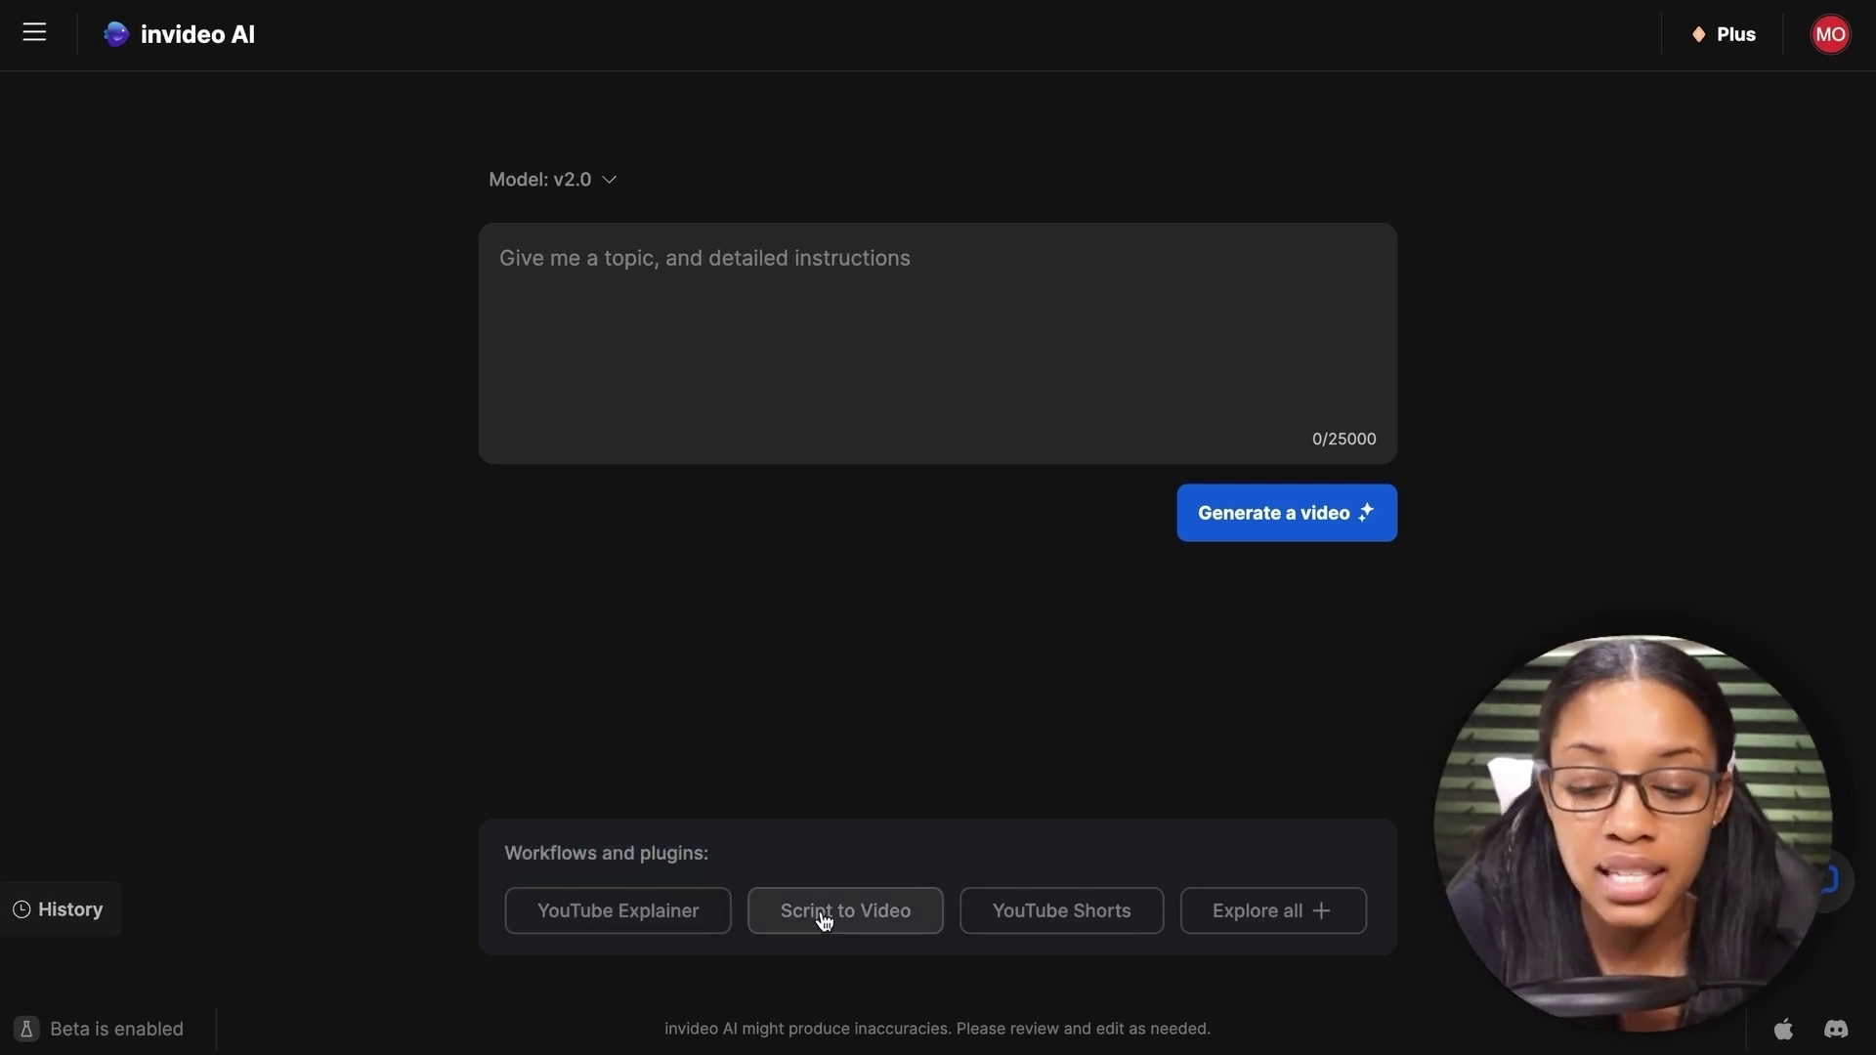
pyautogui.click(1282, 914)
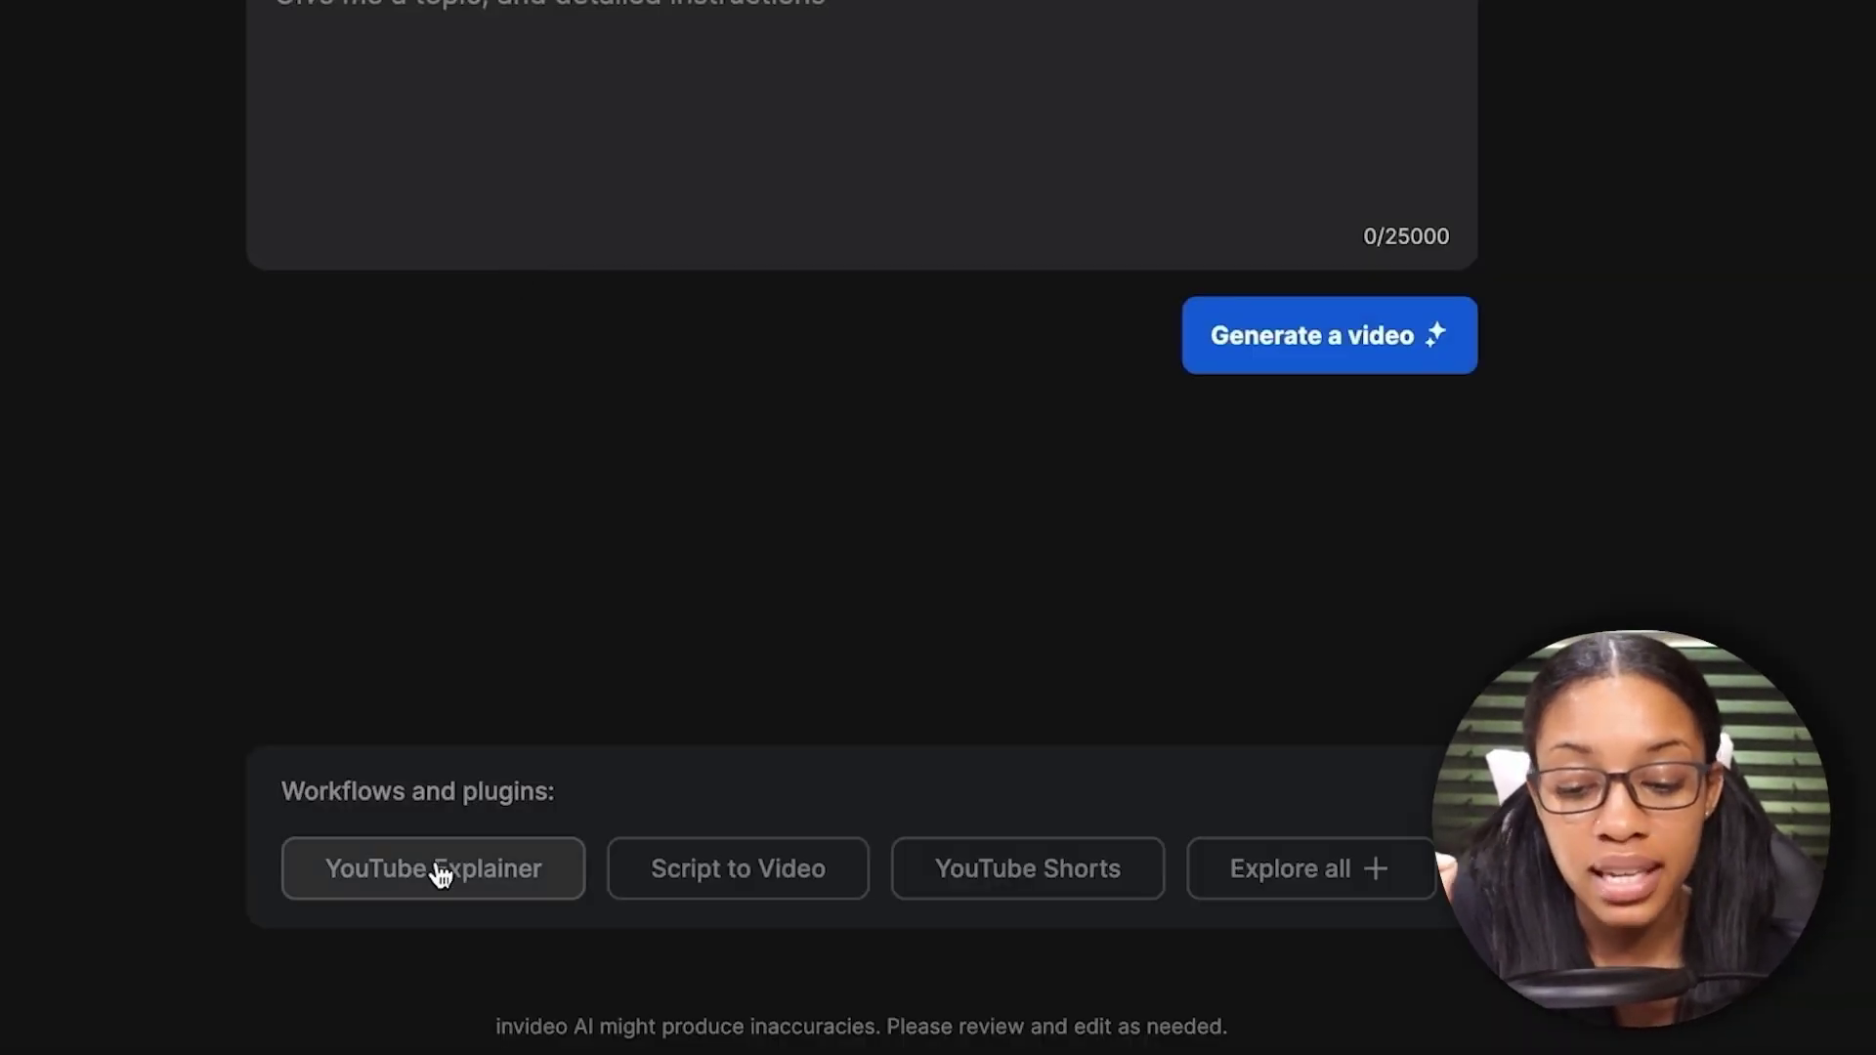
pyautogui.click(438, 869)
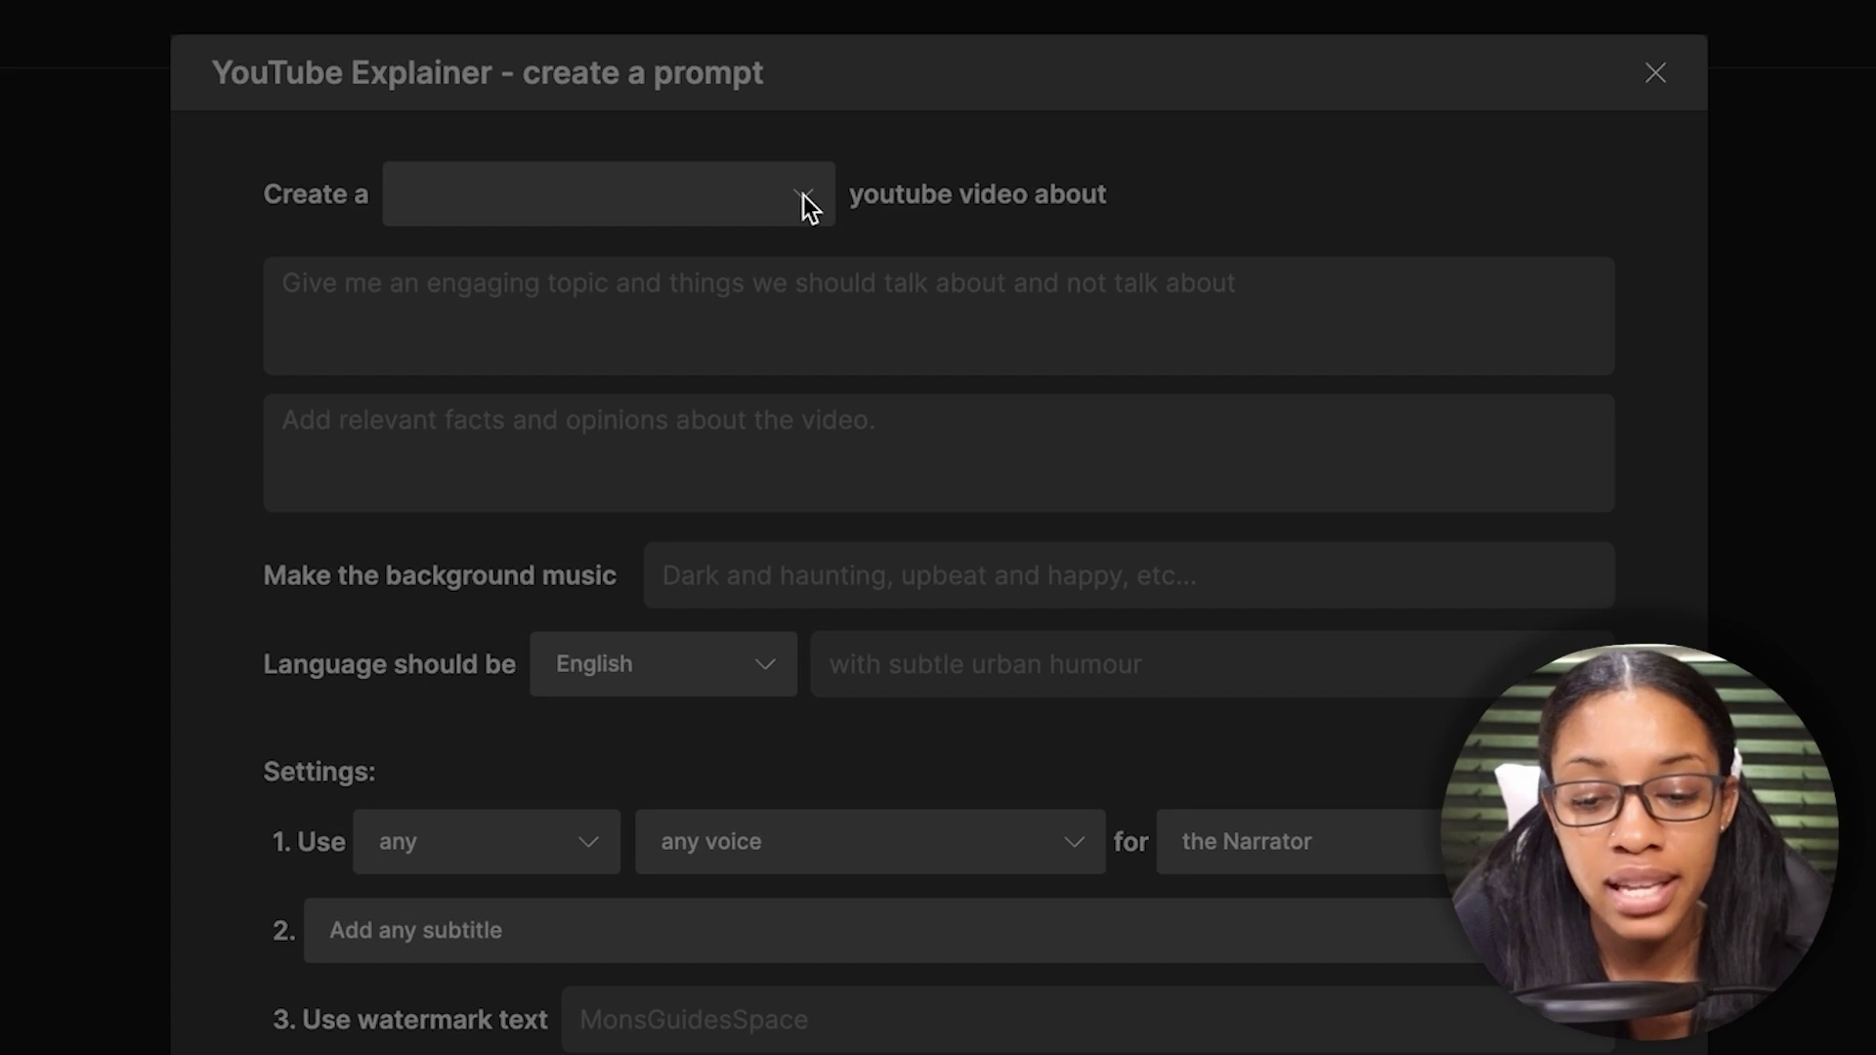
pyautogui.click(758, 145)
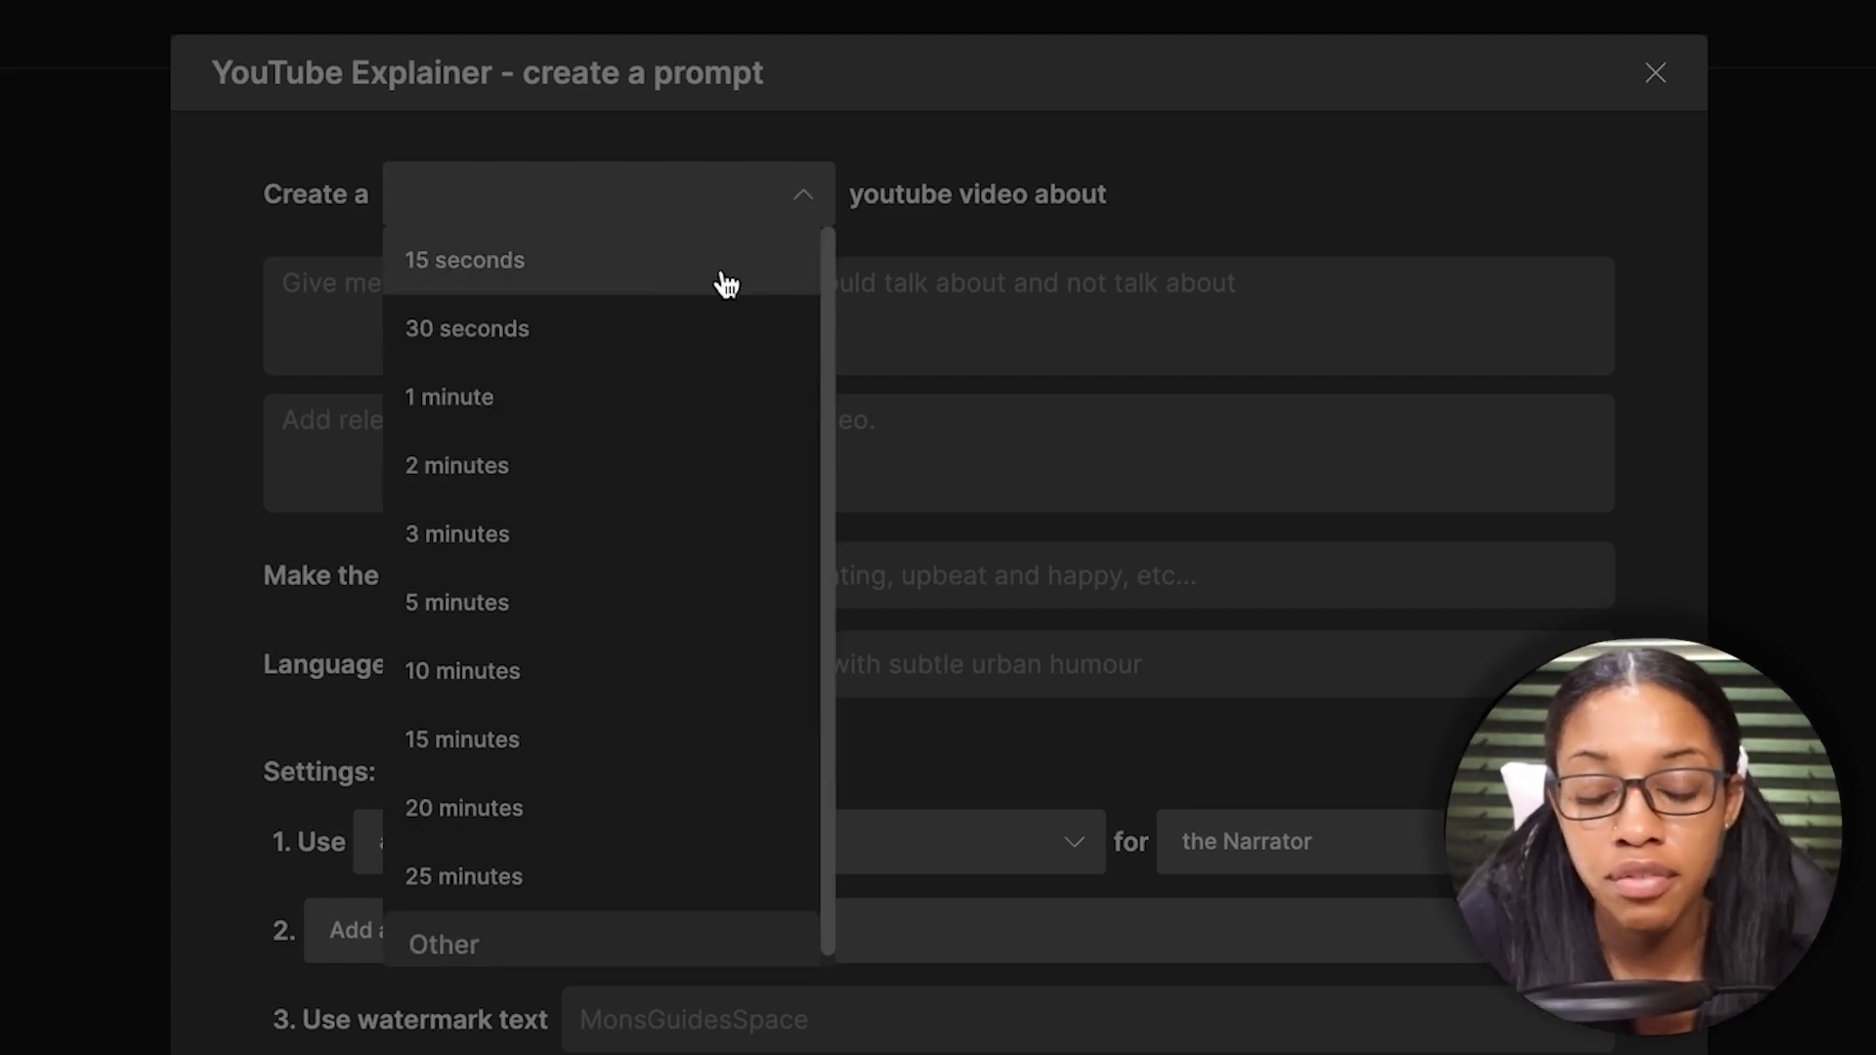
pyautogui.click(607, 330)
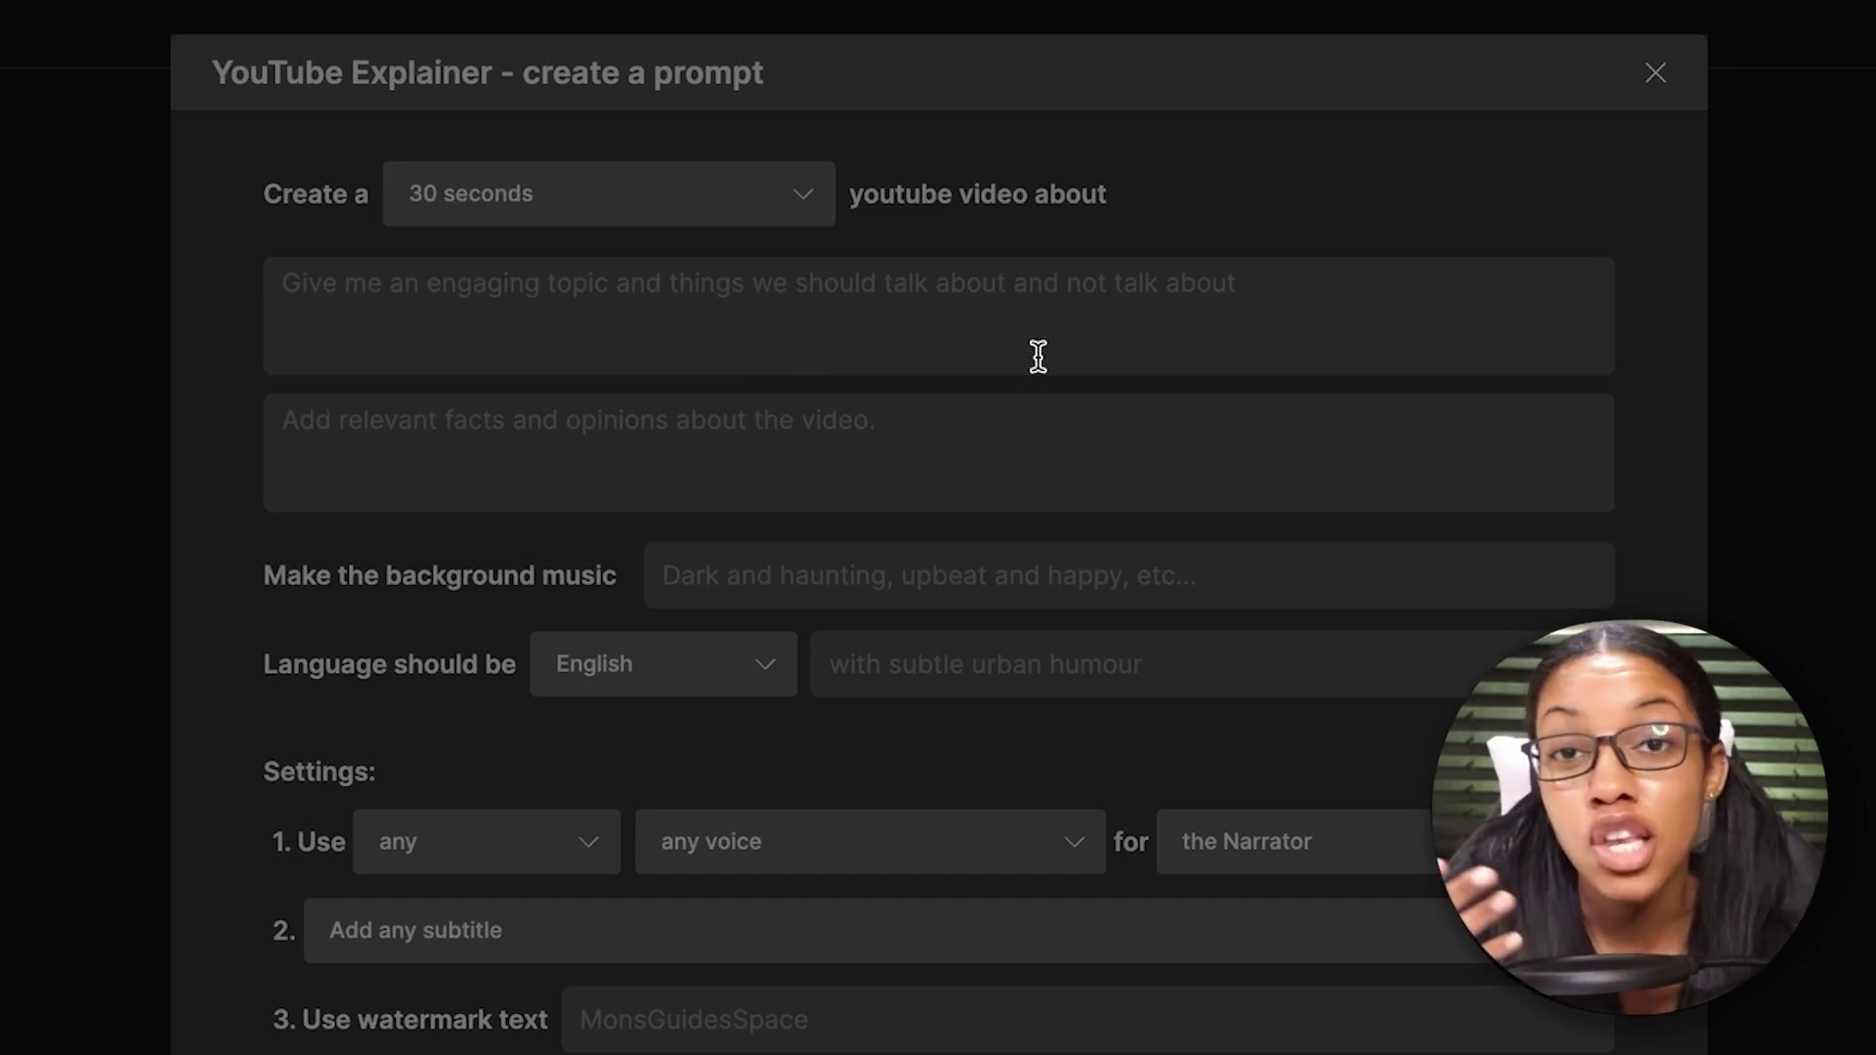
# Step: Look through the available languages for the explainer video
pyautogui.write('bfv')
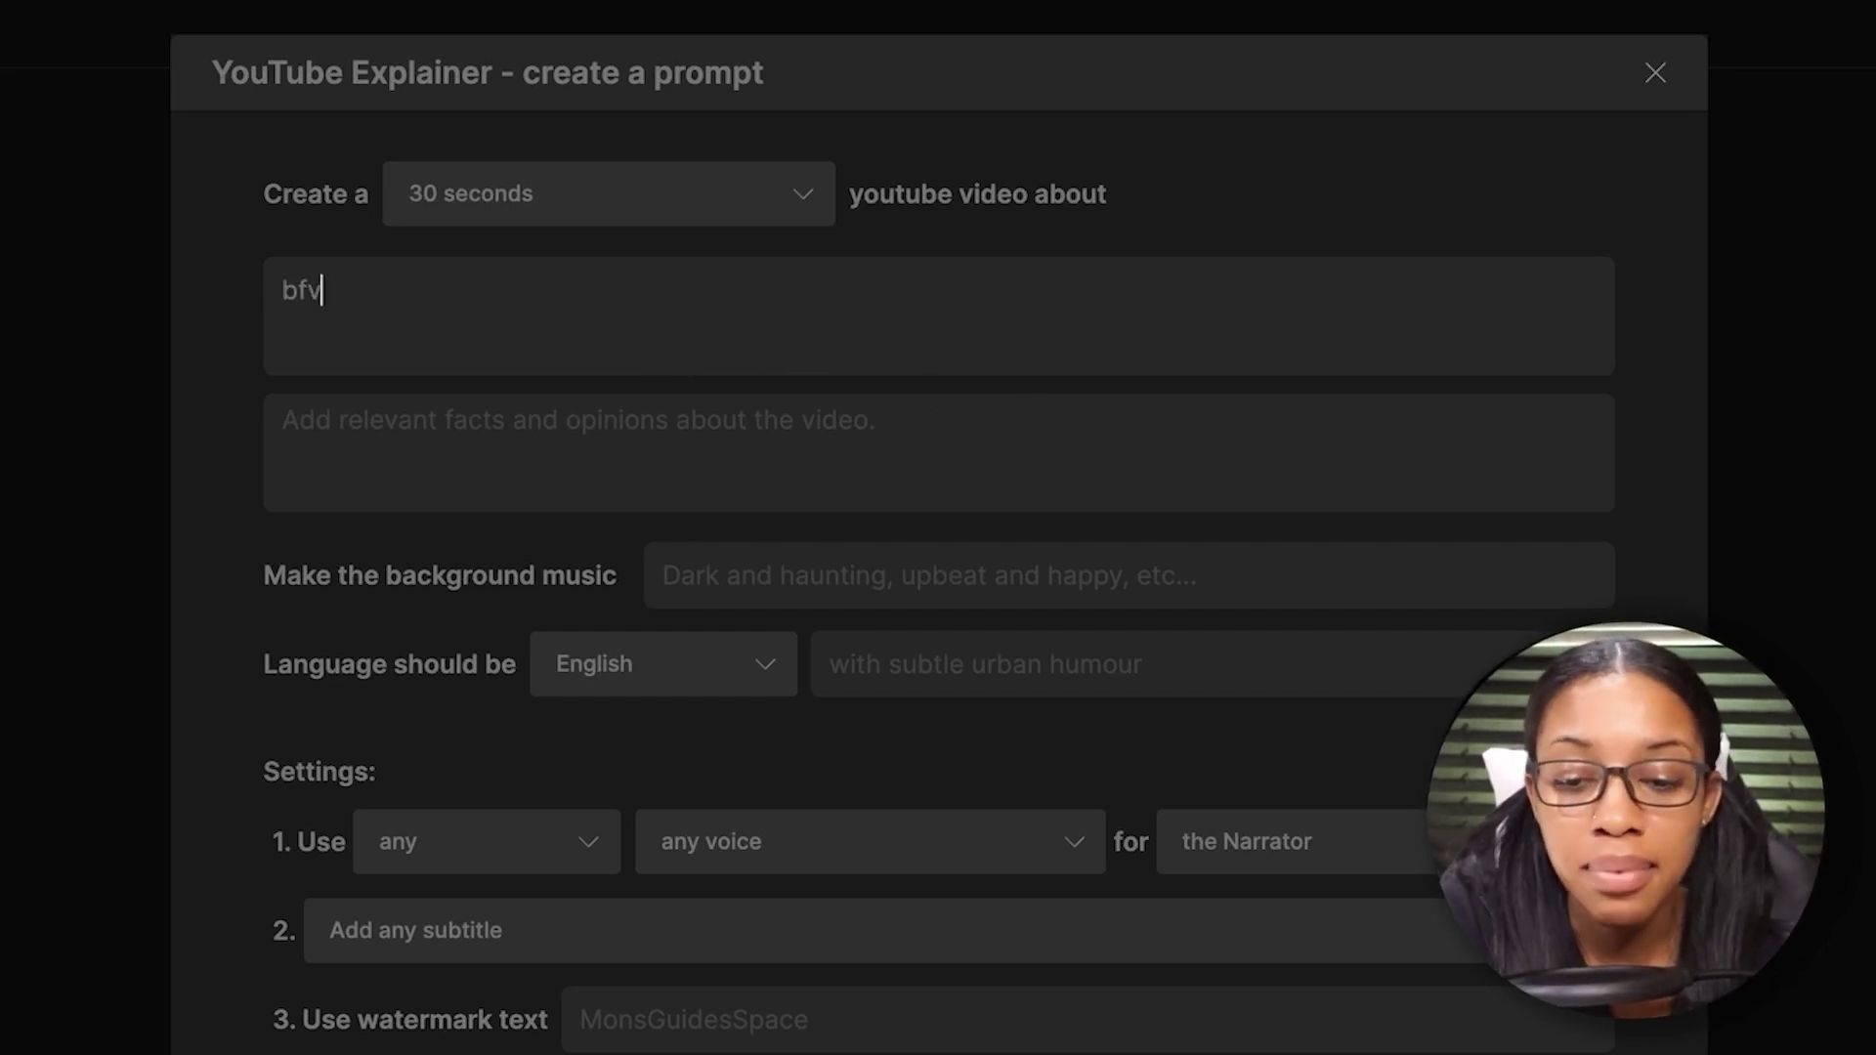
pyautogui.press('BackSpace')
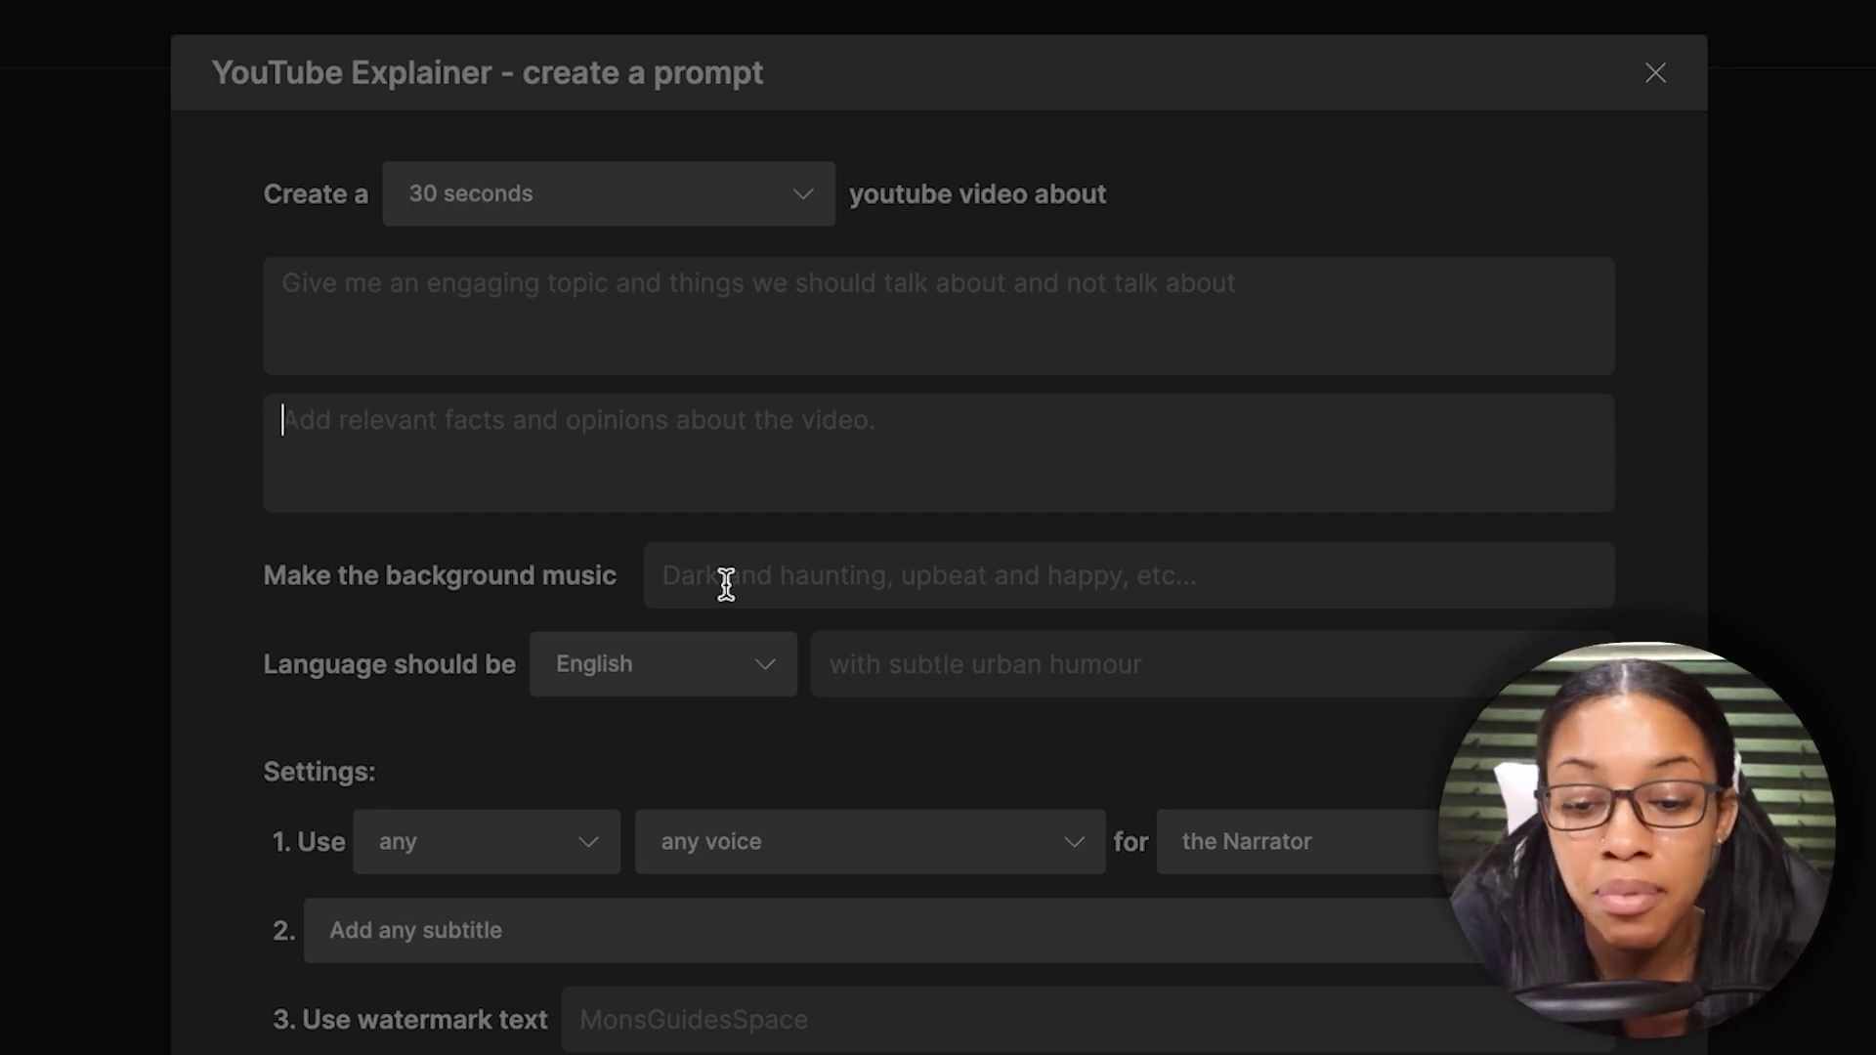
pyautogui.click(731, 678)
pyautogui.scroll(-10, 698, 968)
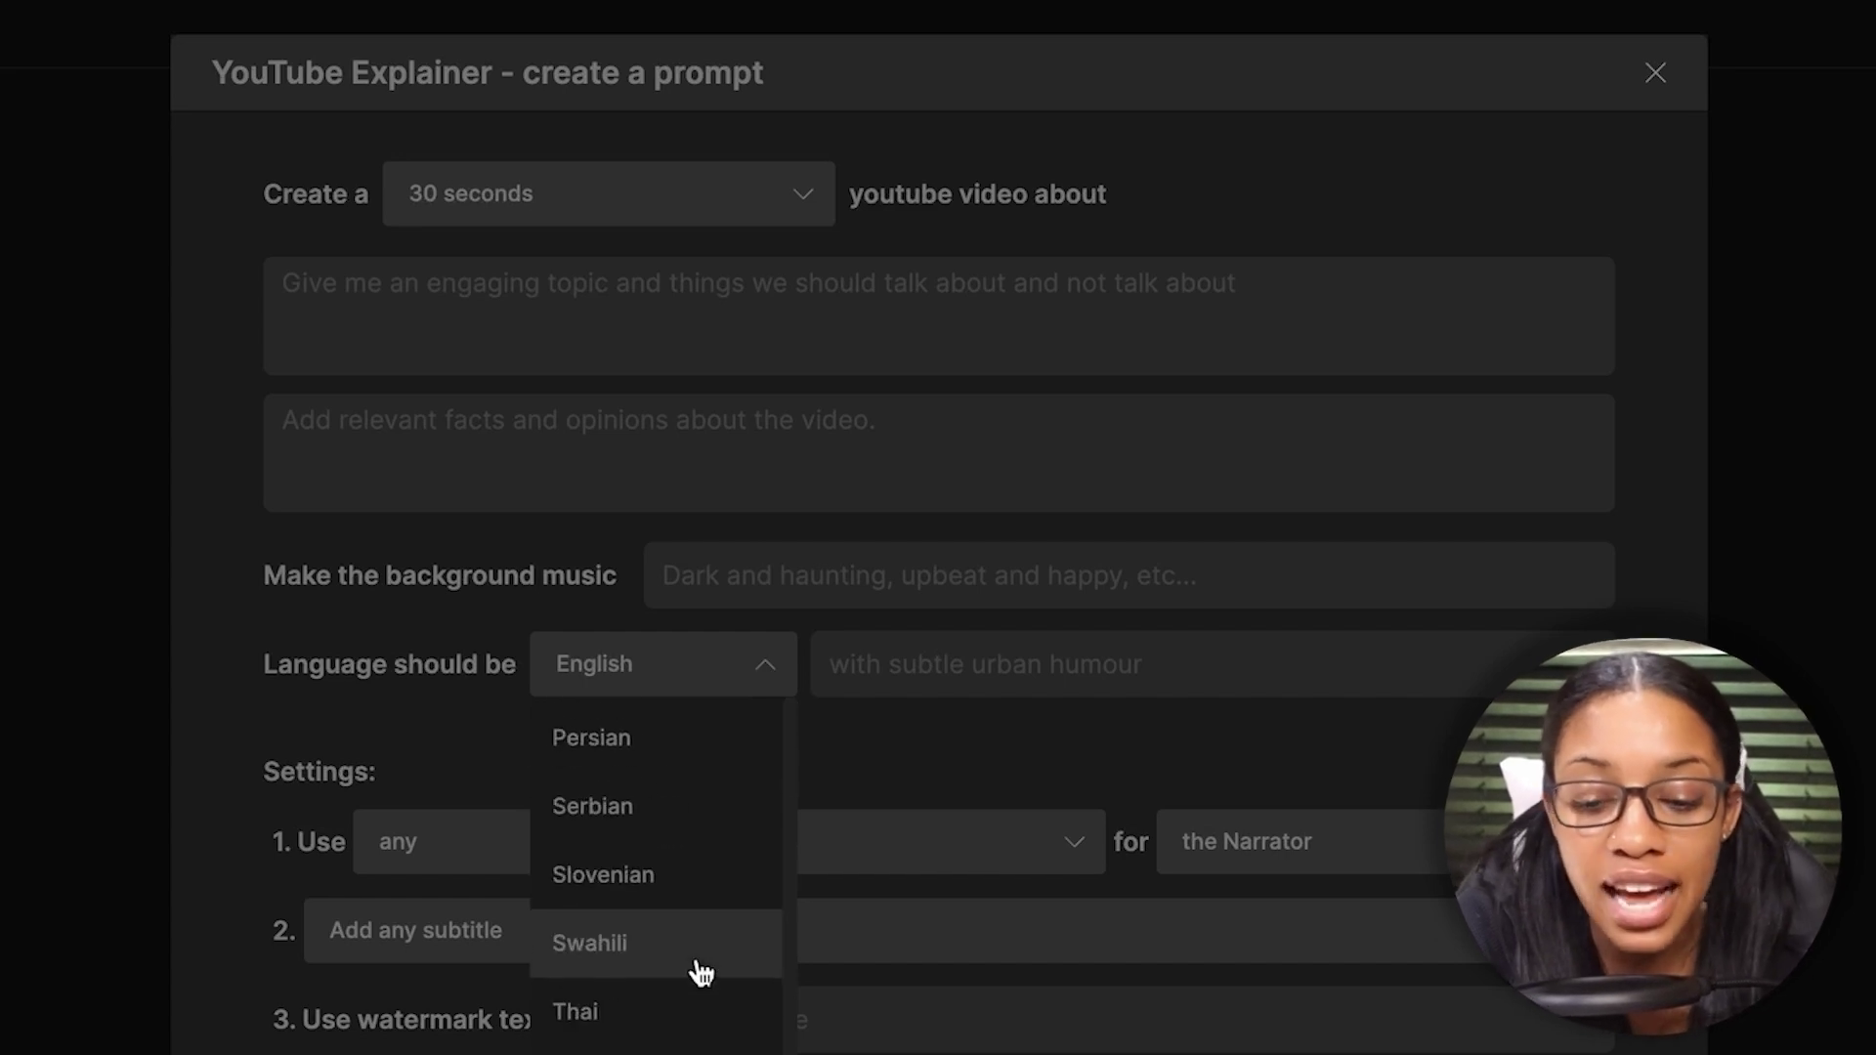
pyautogui.click(868, 684)
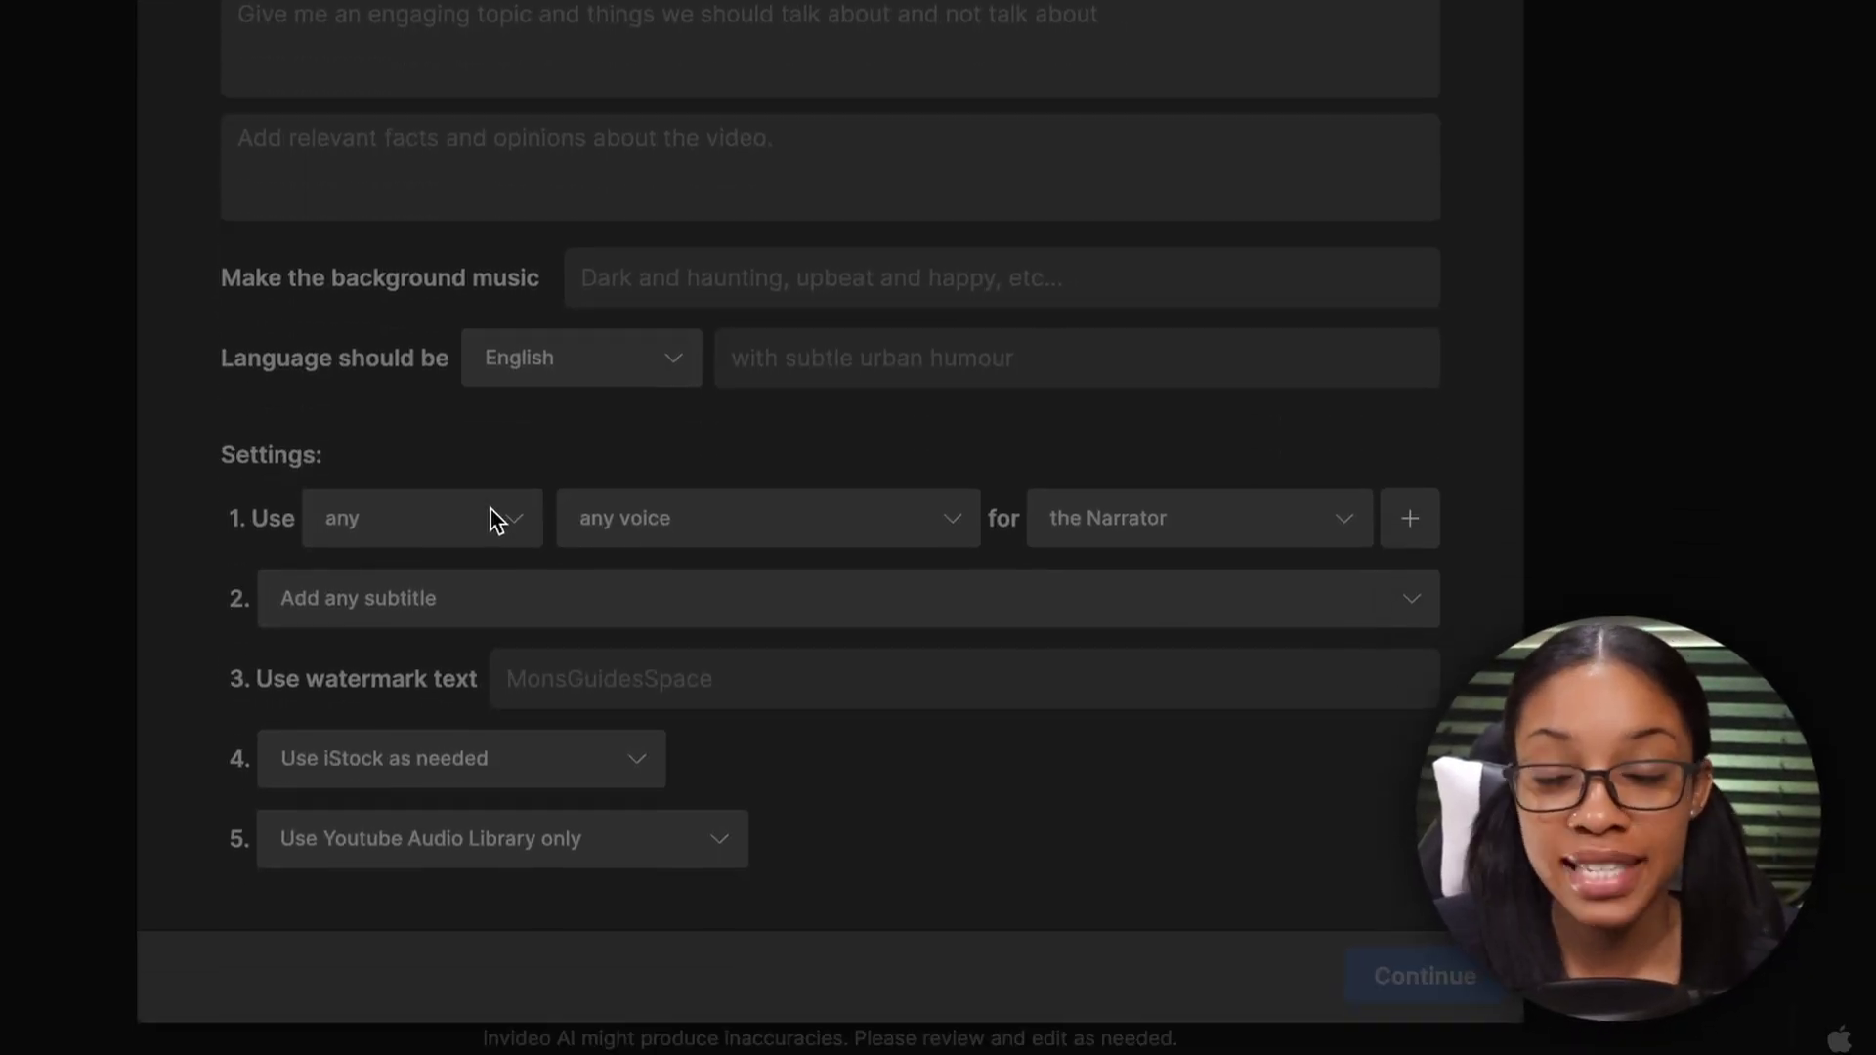
# Step: Set the Narrator to a female voice with a New Yorker accent
pyautogui.click(486, 520)
pyautogui.click(458, 713)
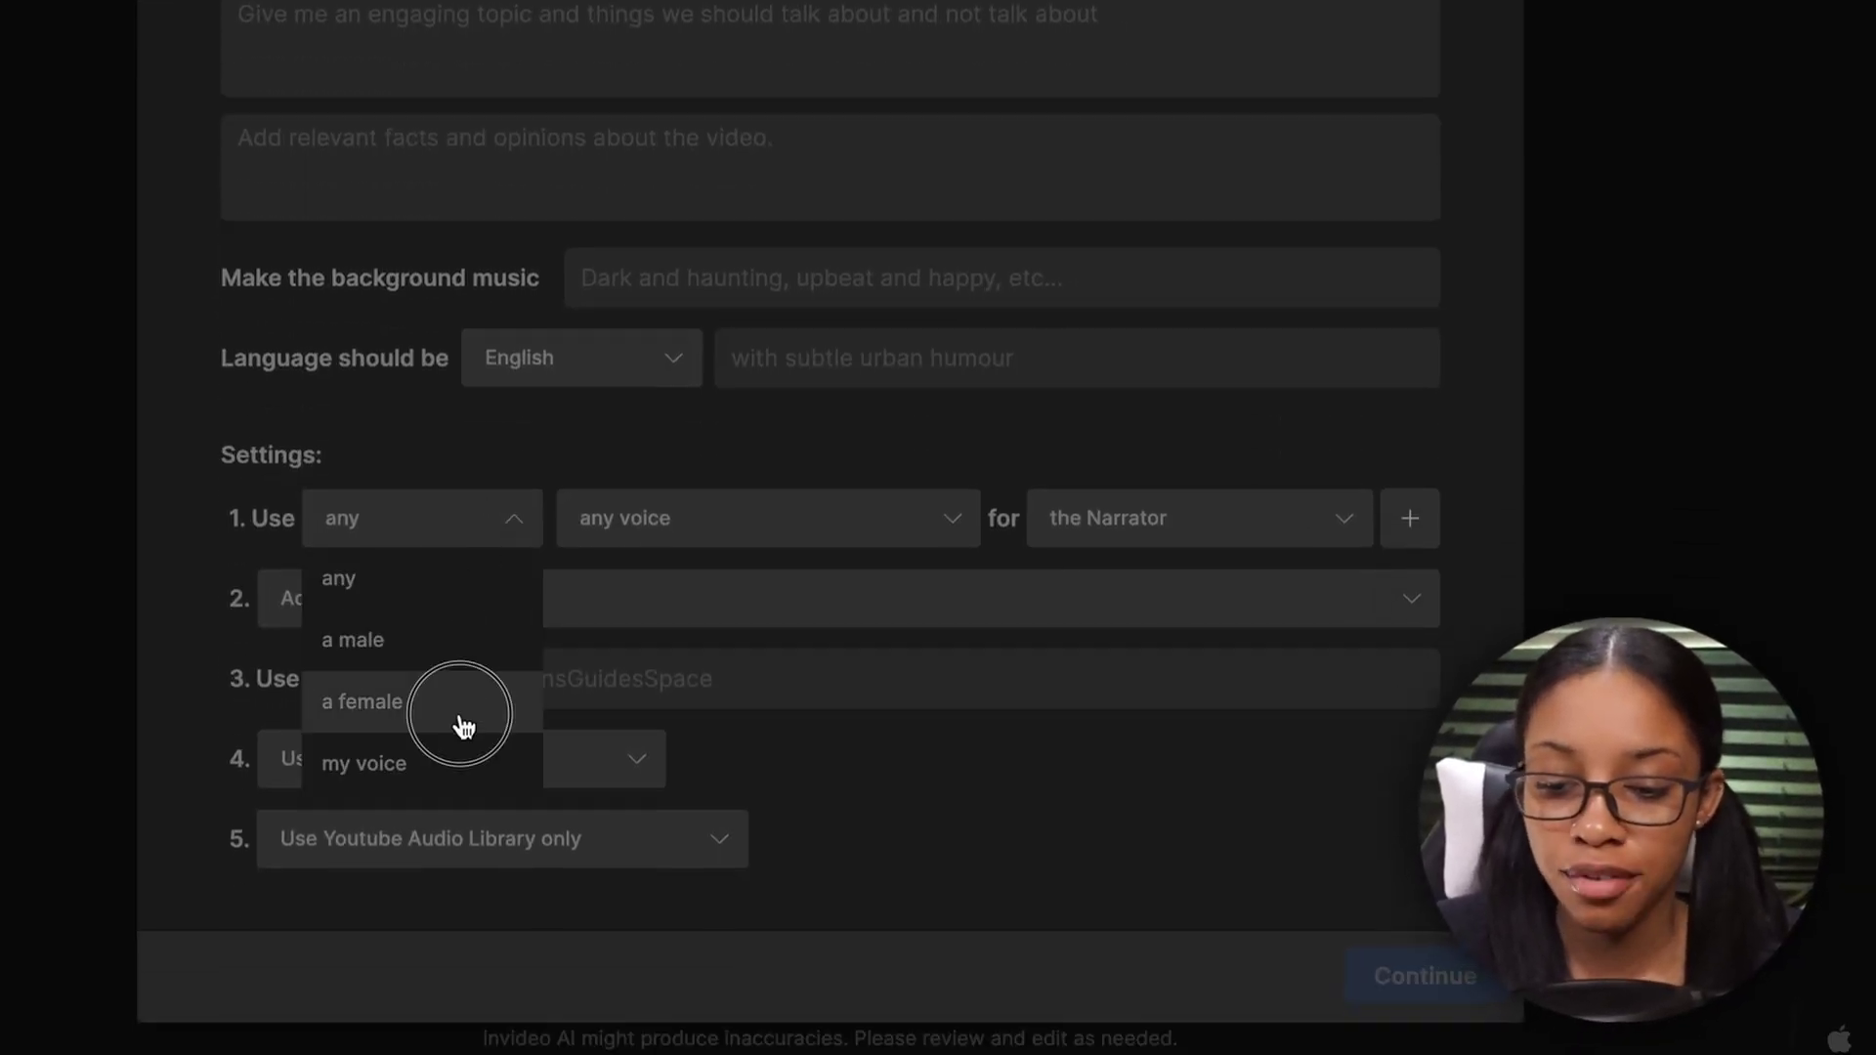
pyautogui.click(750, 528)
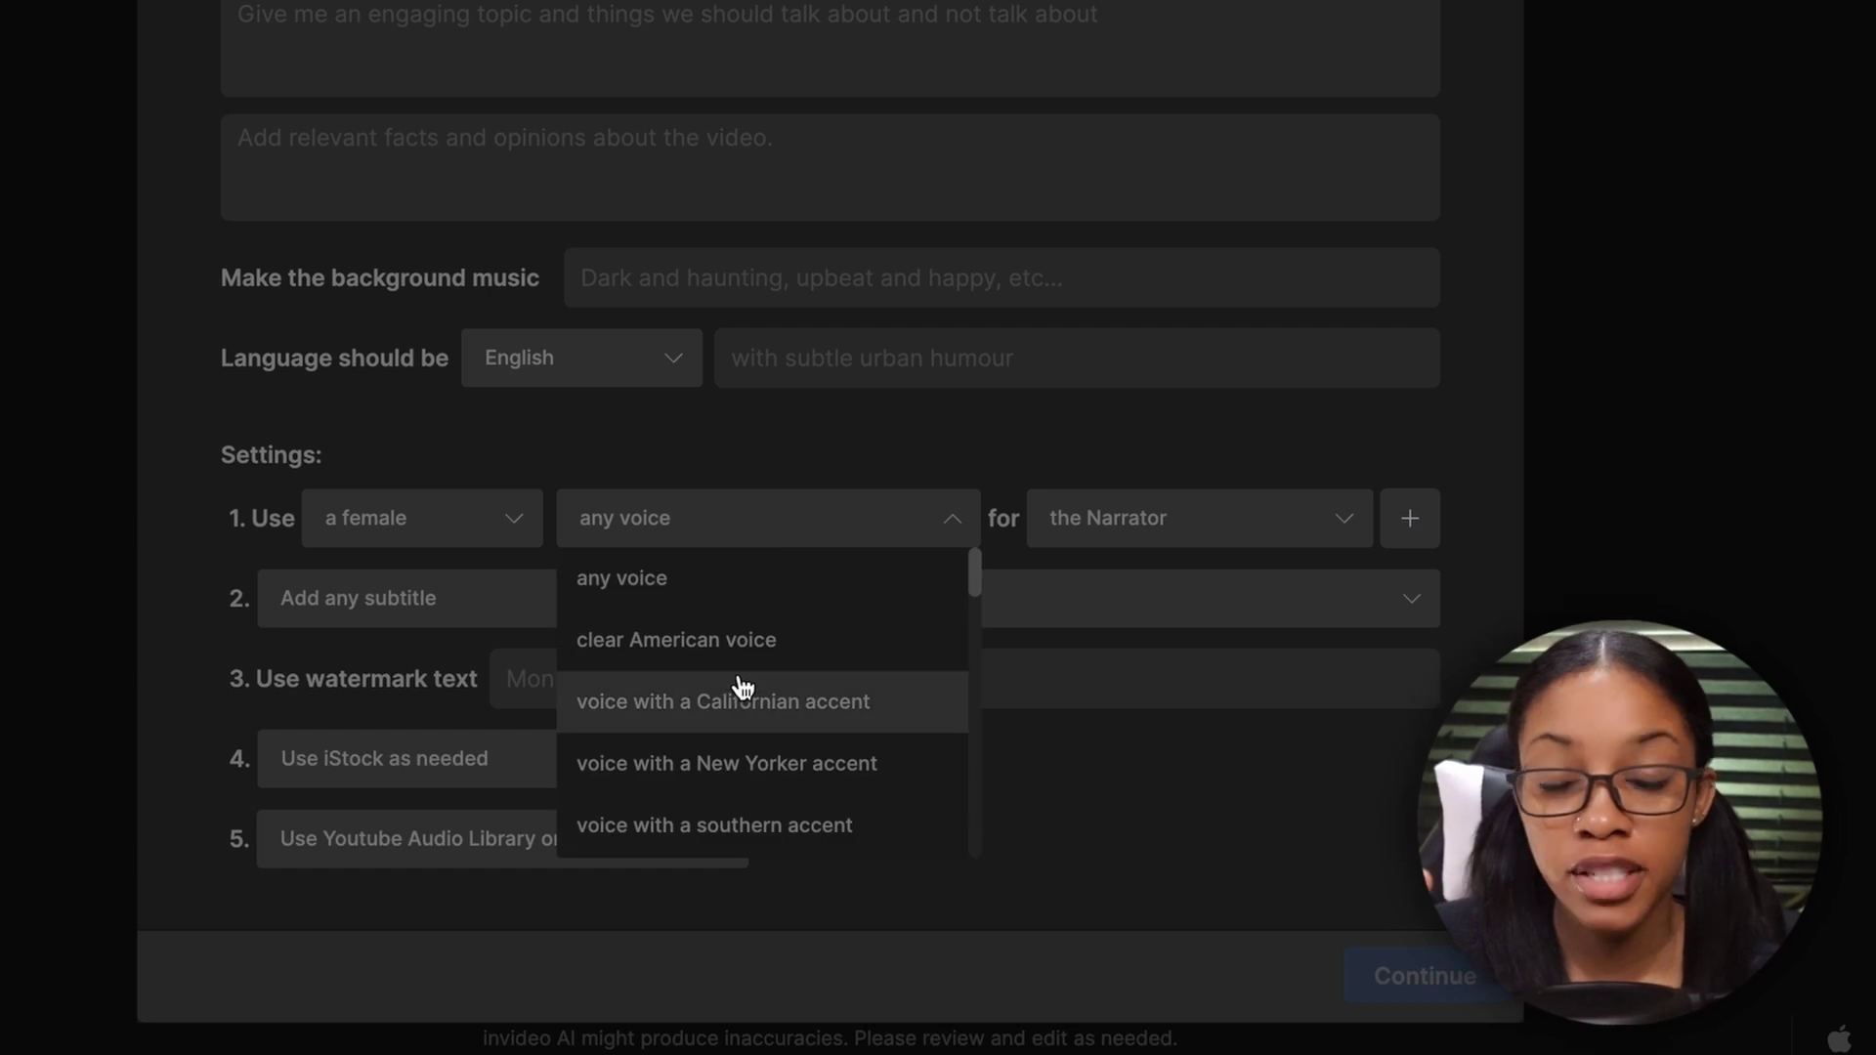
pyautogui.scroll(-3, 775, 720)
pyautogui.click(775, 782)
pyautogui.click(847, 495)
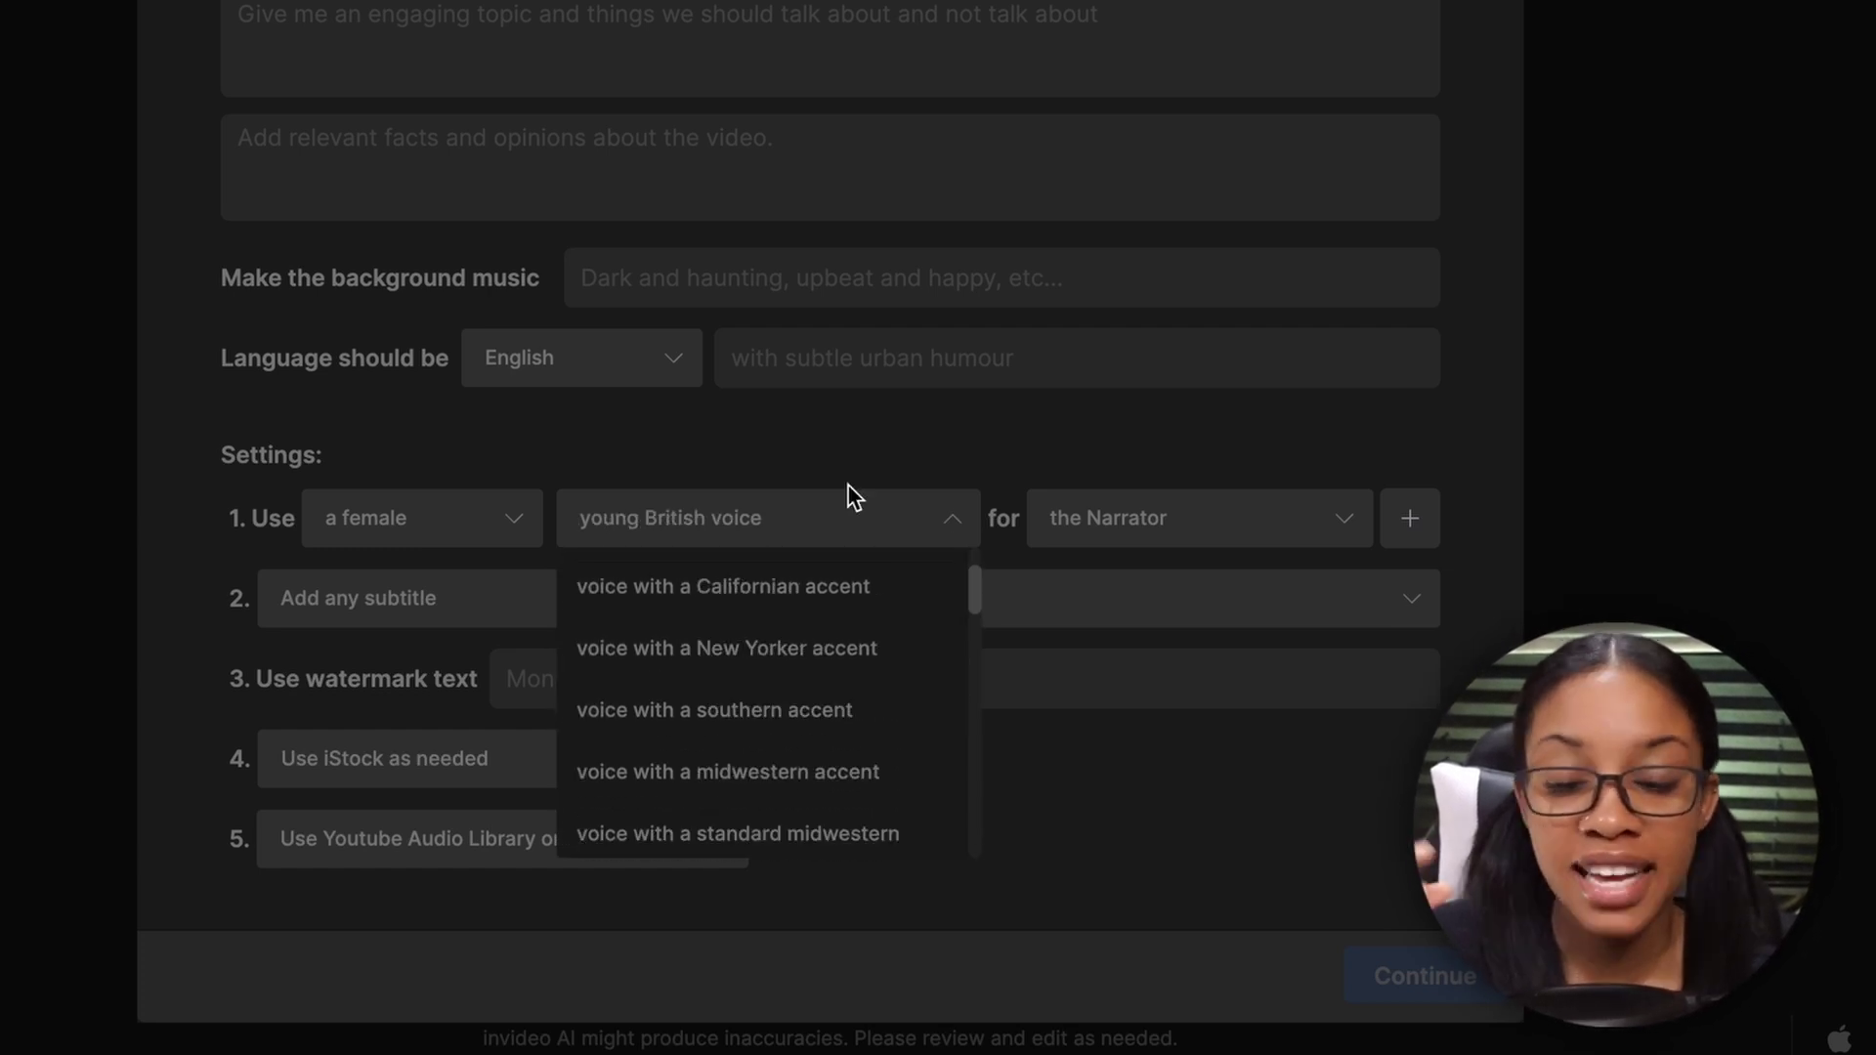
pyautogui.click(824, 651)
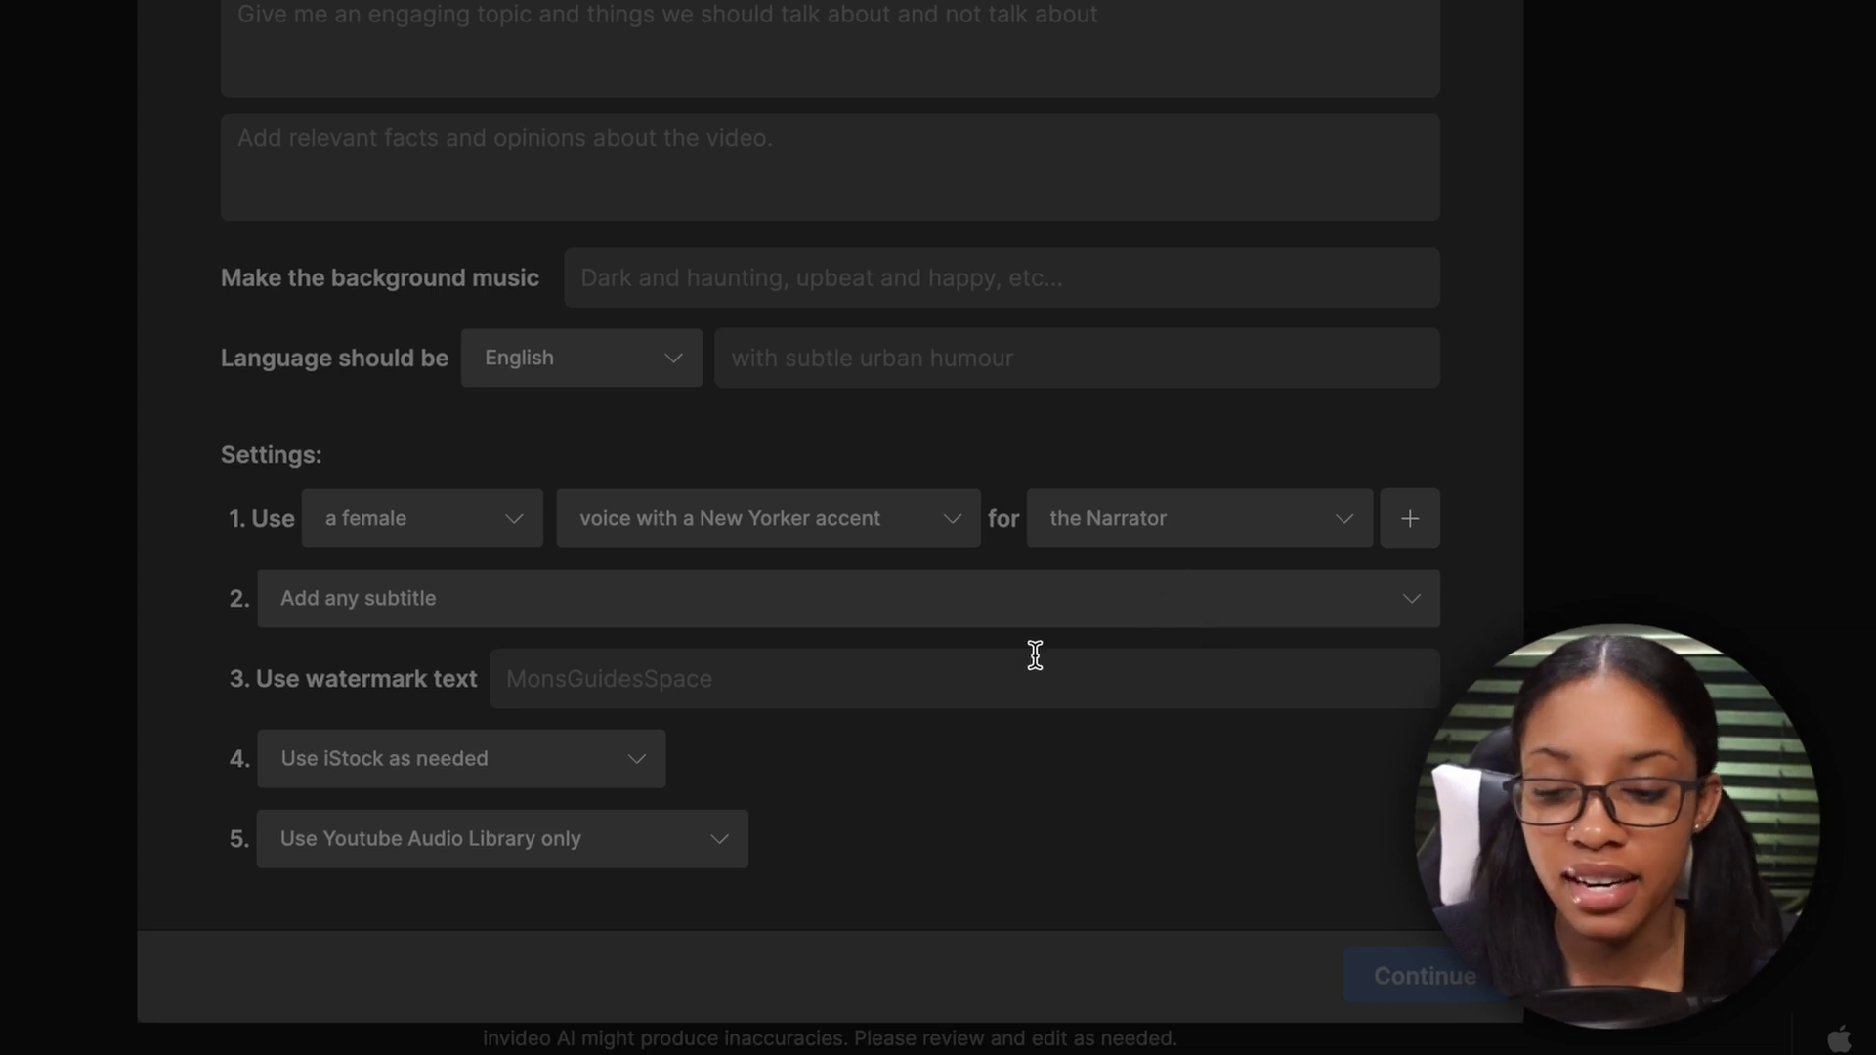
# Step: Look through the subtitle styles and choose bold subtitles with popping effect
pyautogui.click(515, 613)
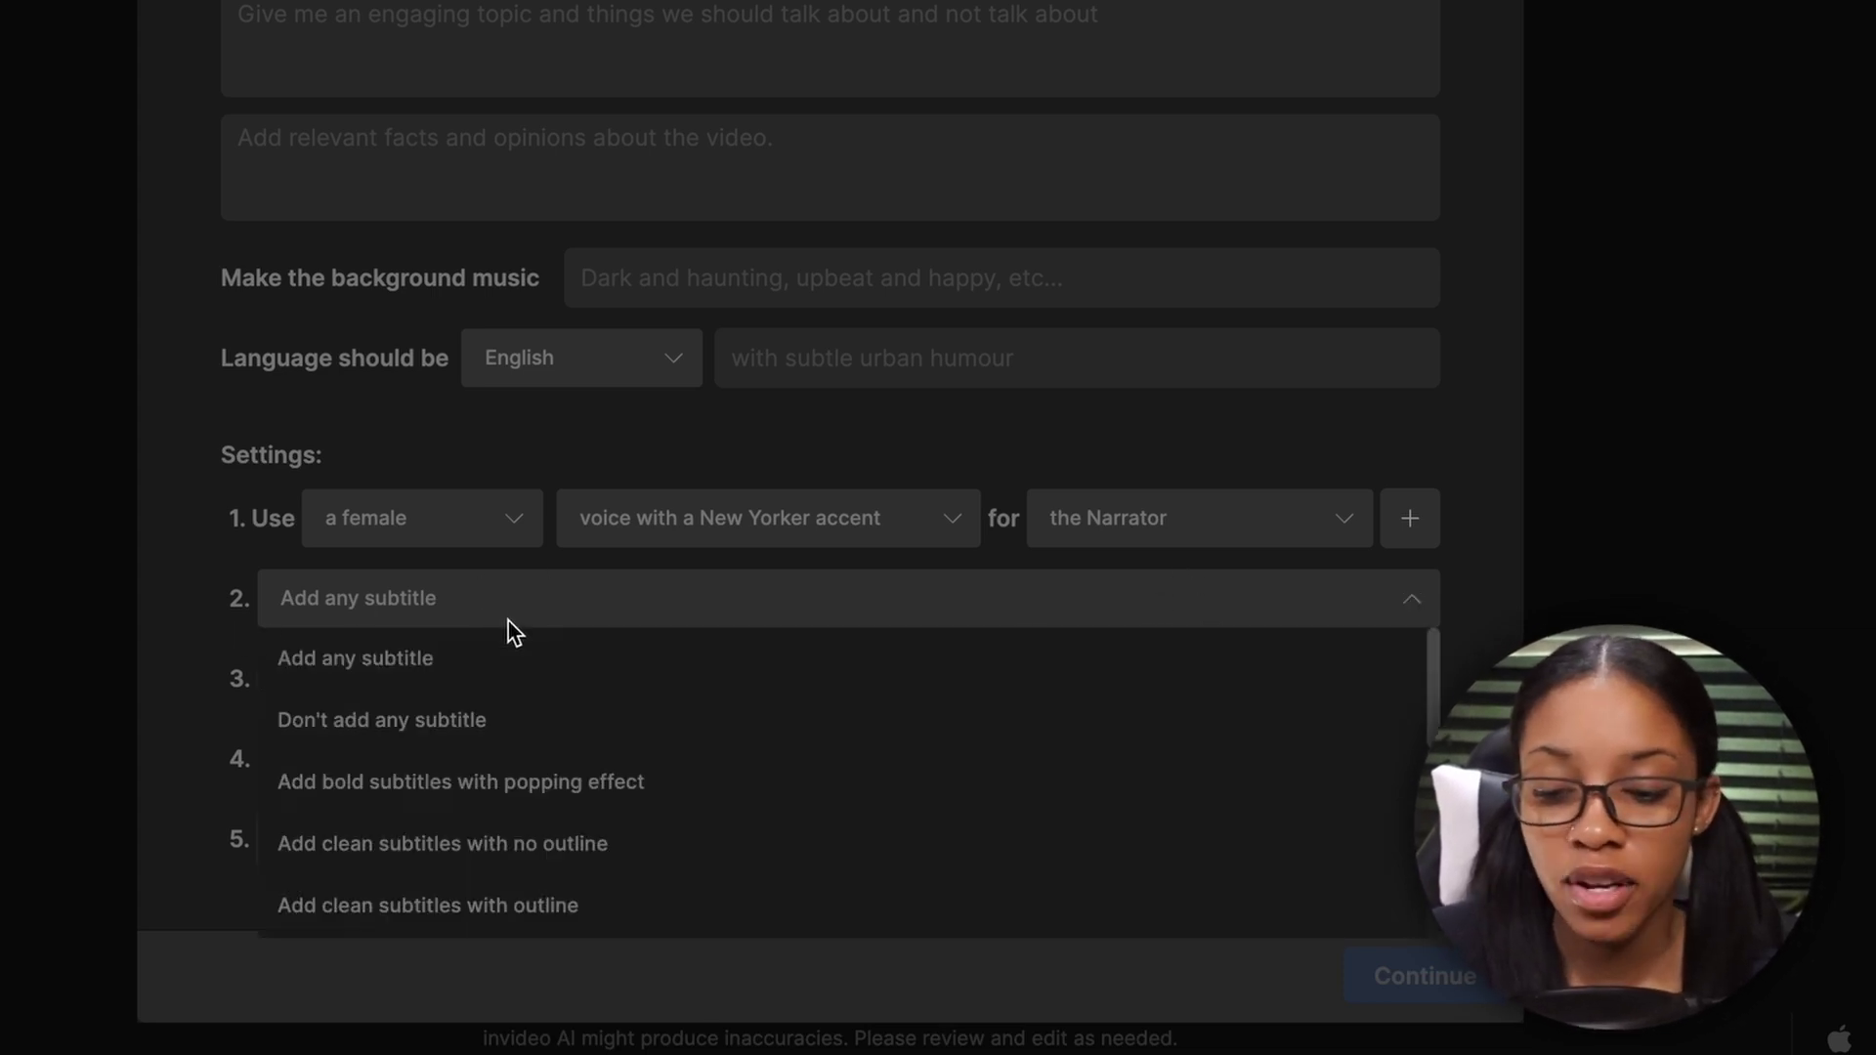
pyautogui.scroll(-6, 636, 771)
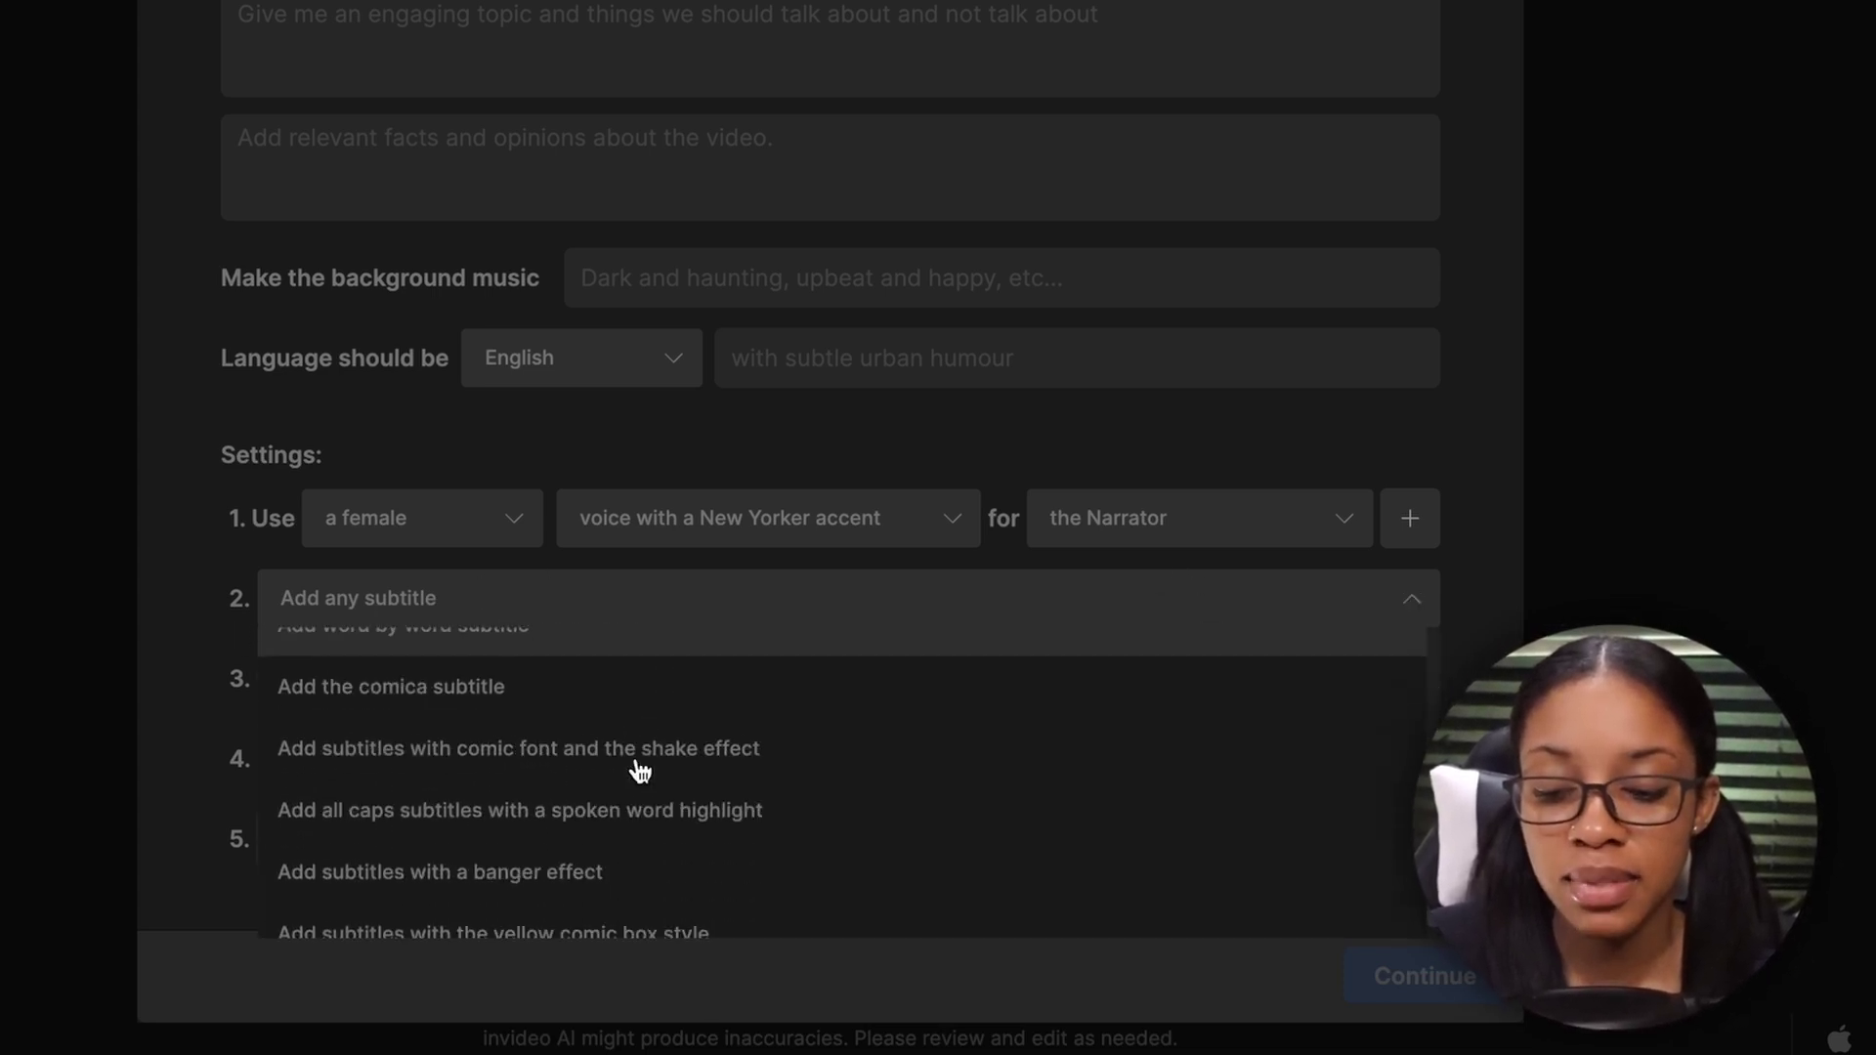
pyautogui.scroll(-1, 640, 772)
pyautogui.scroll(5, 641, 772)
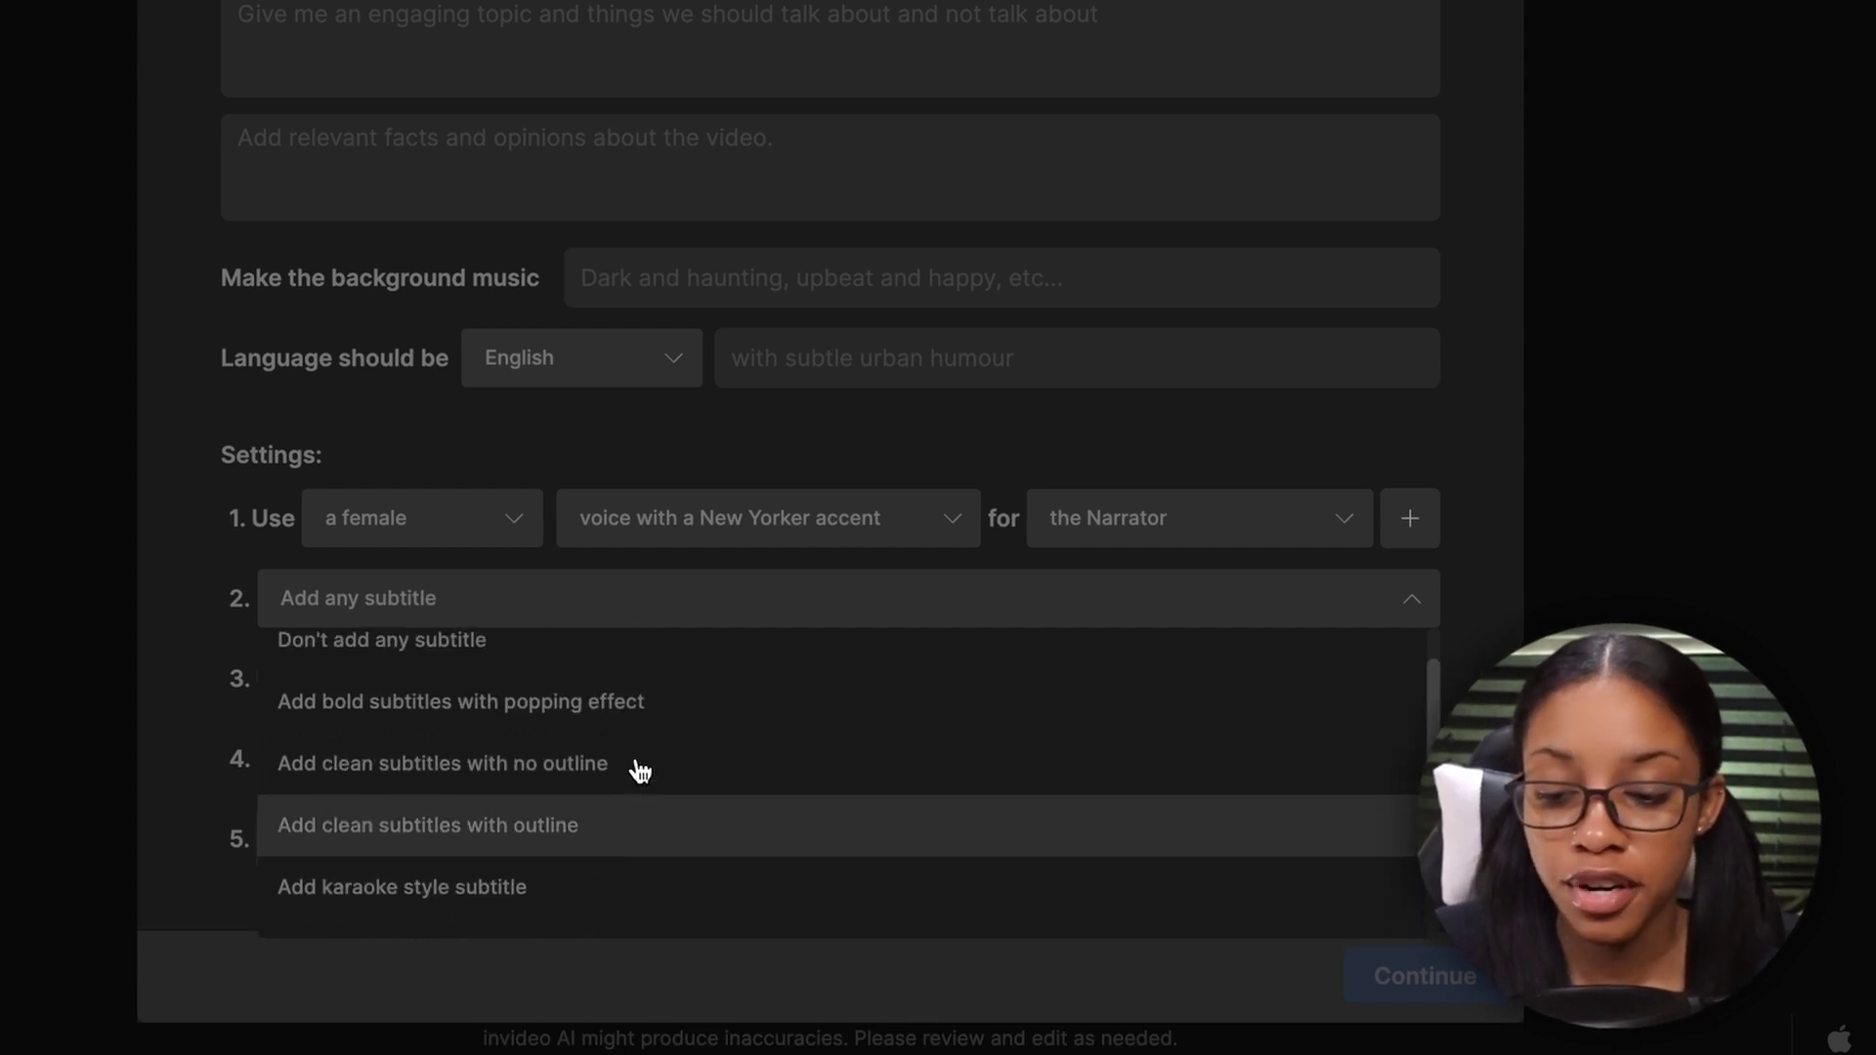
pyautogui.click(651, 731)
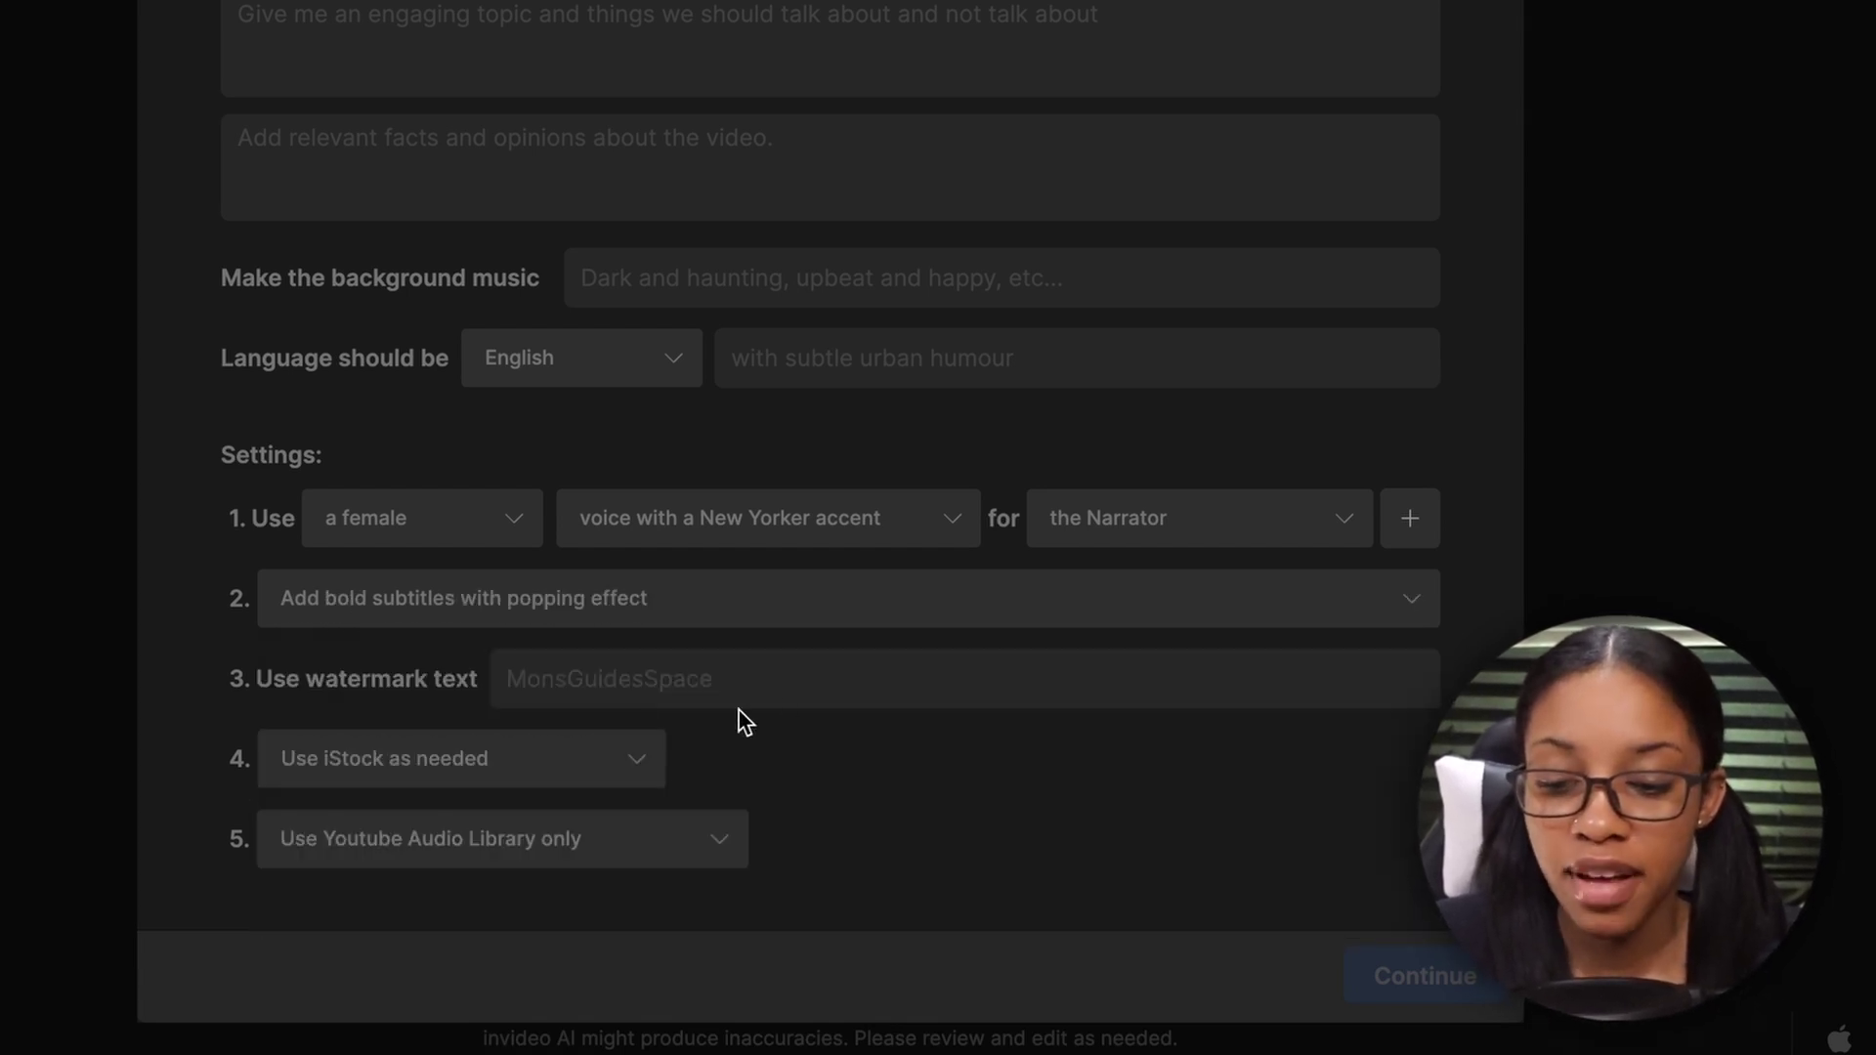
# Step: Set the stock footage option to Only use iStock and look at the available audio source options
pyautogui.click(574, 766)
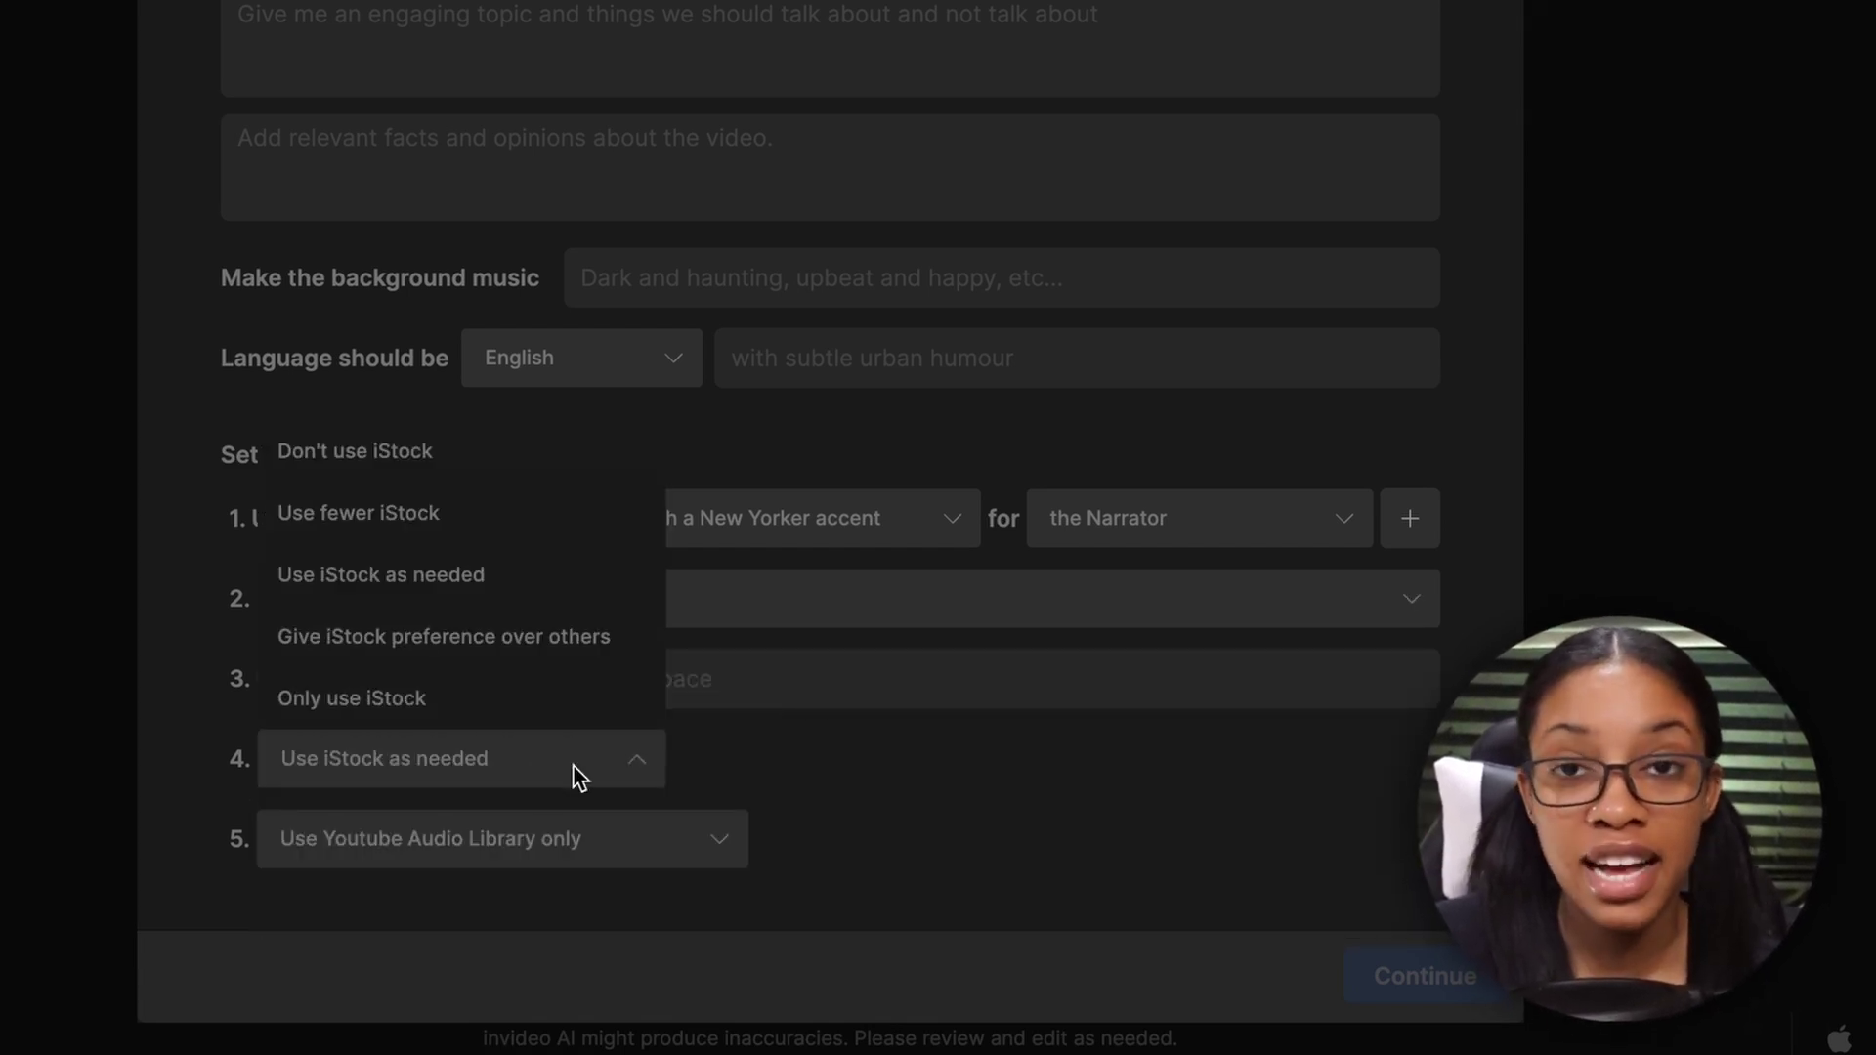
pyautogui.click(391, 698)
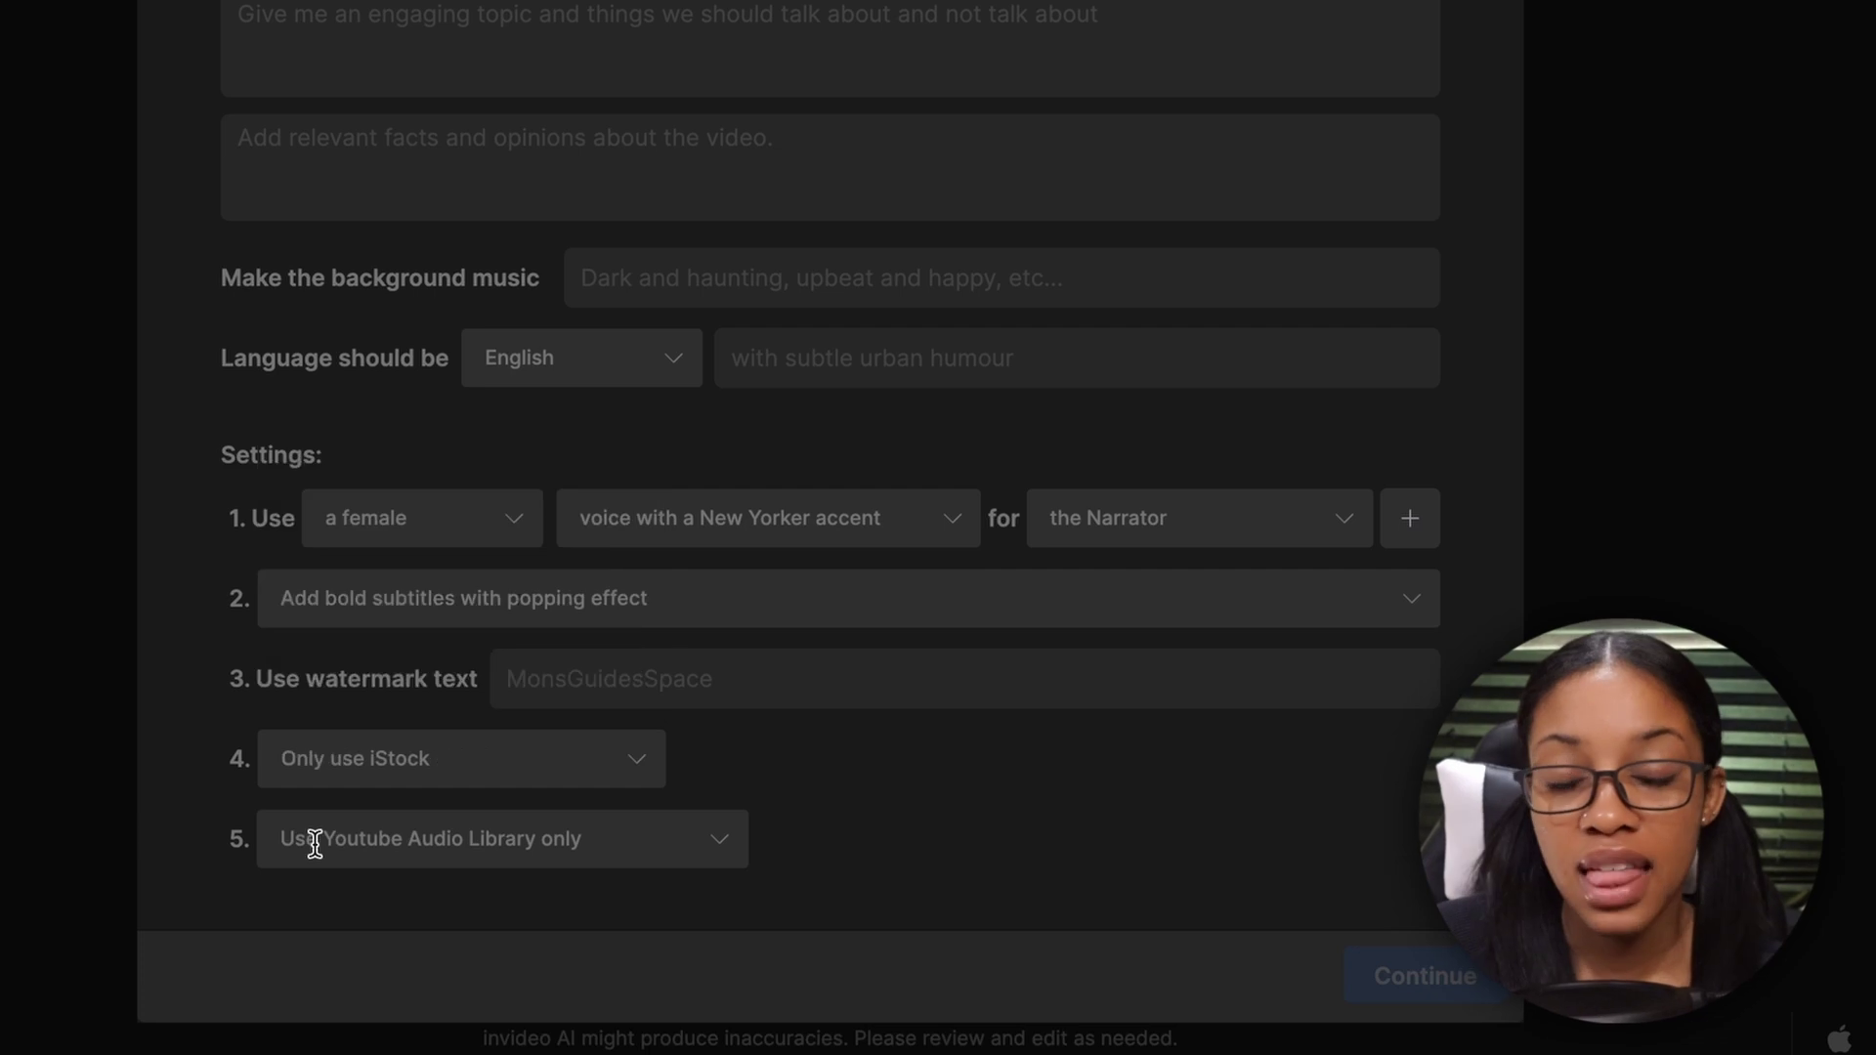
pyautogui.click(684, 833)
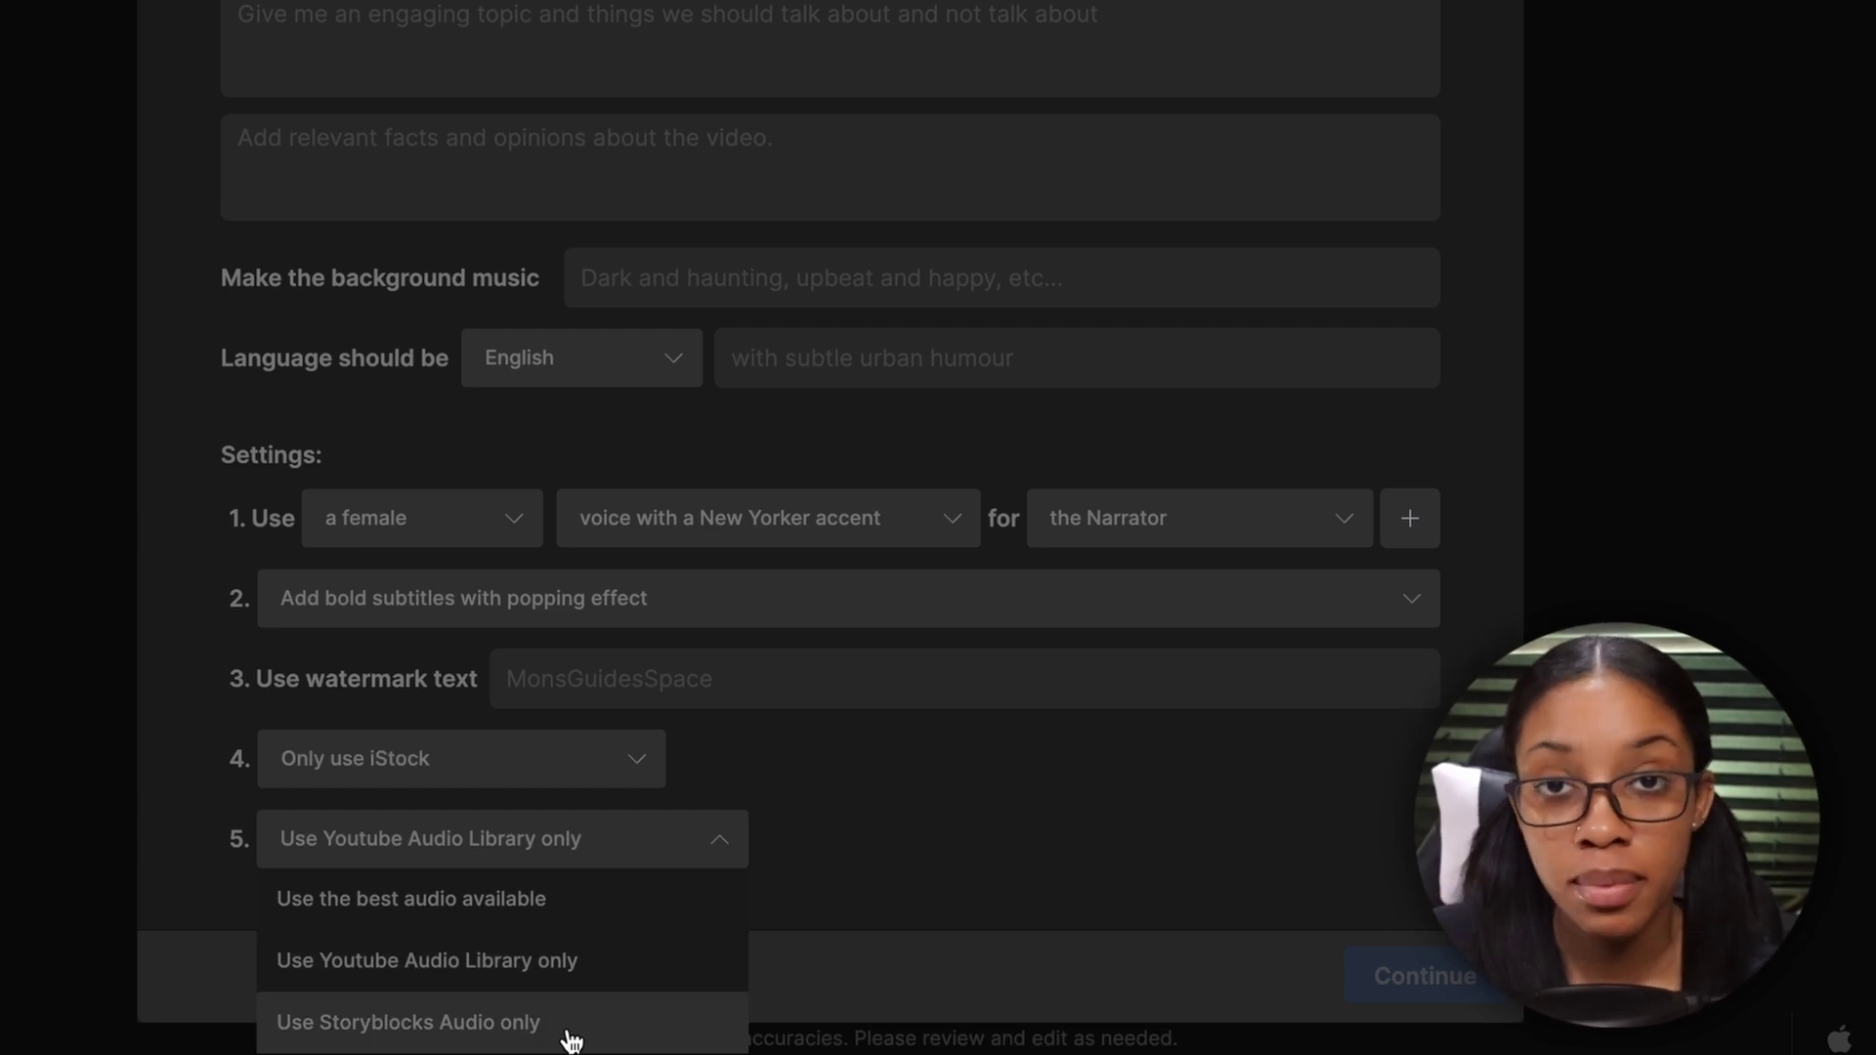
pyautogui.click(1131, 841)
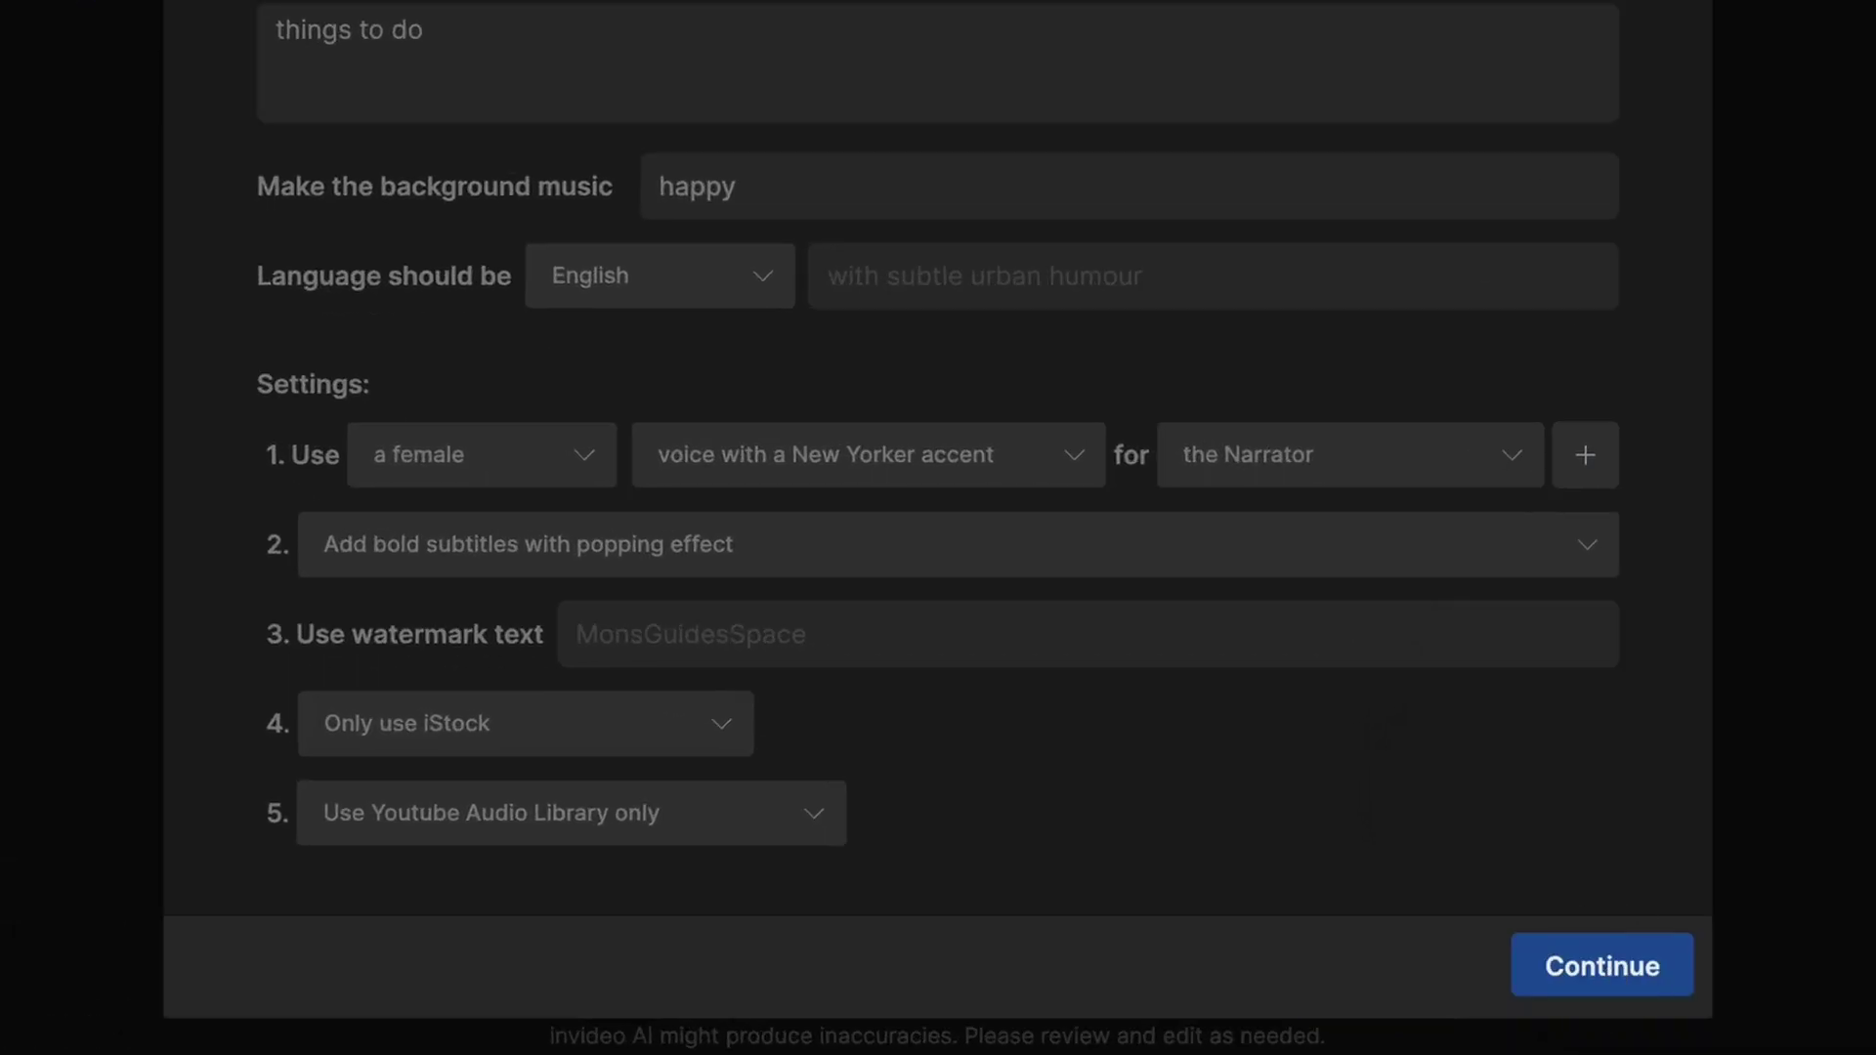
# Step: Create the prompt from the completed YouTube Explainer form, review it and generate the video
pyautogui.click(1602, 965)
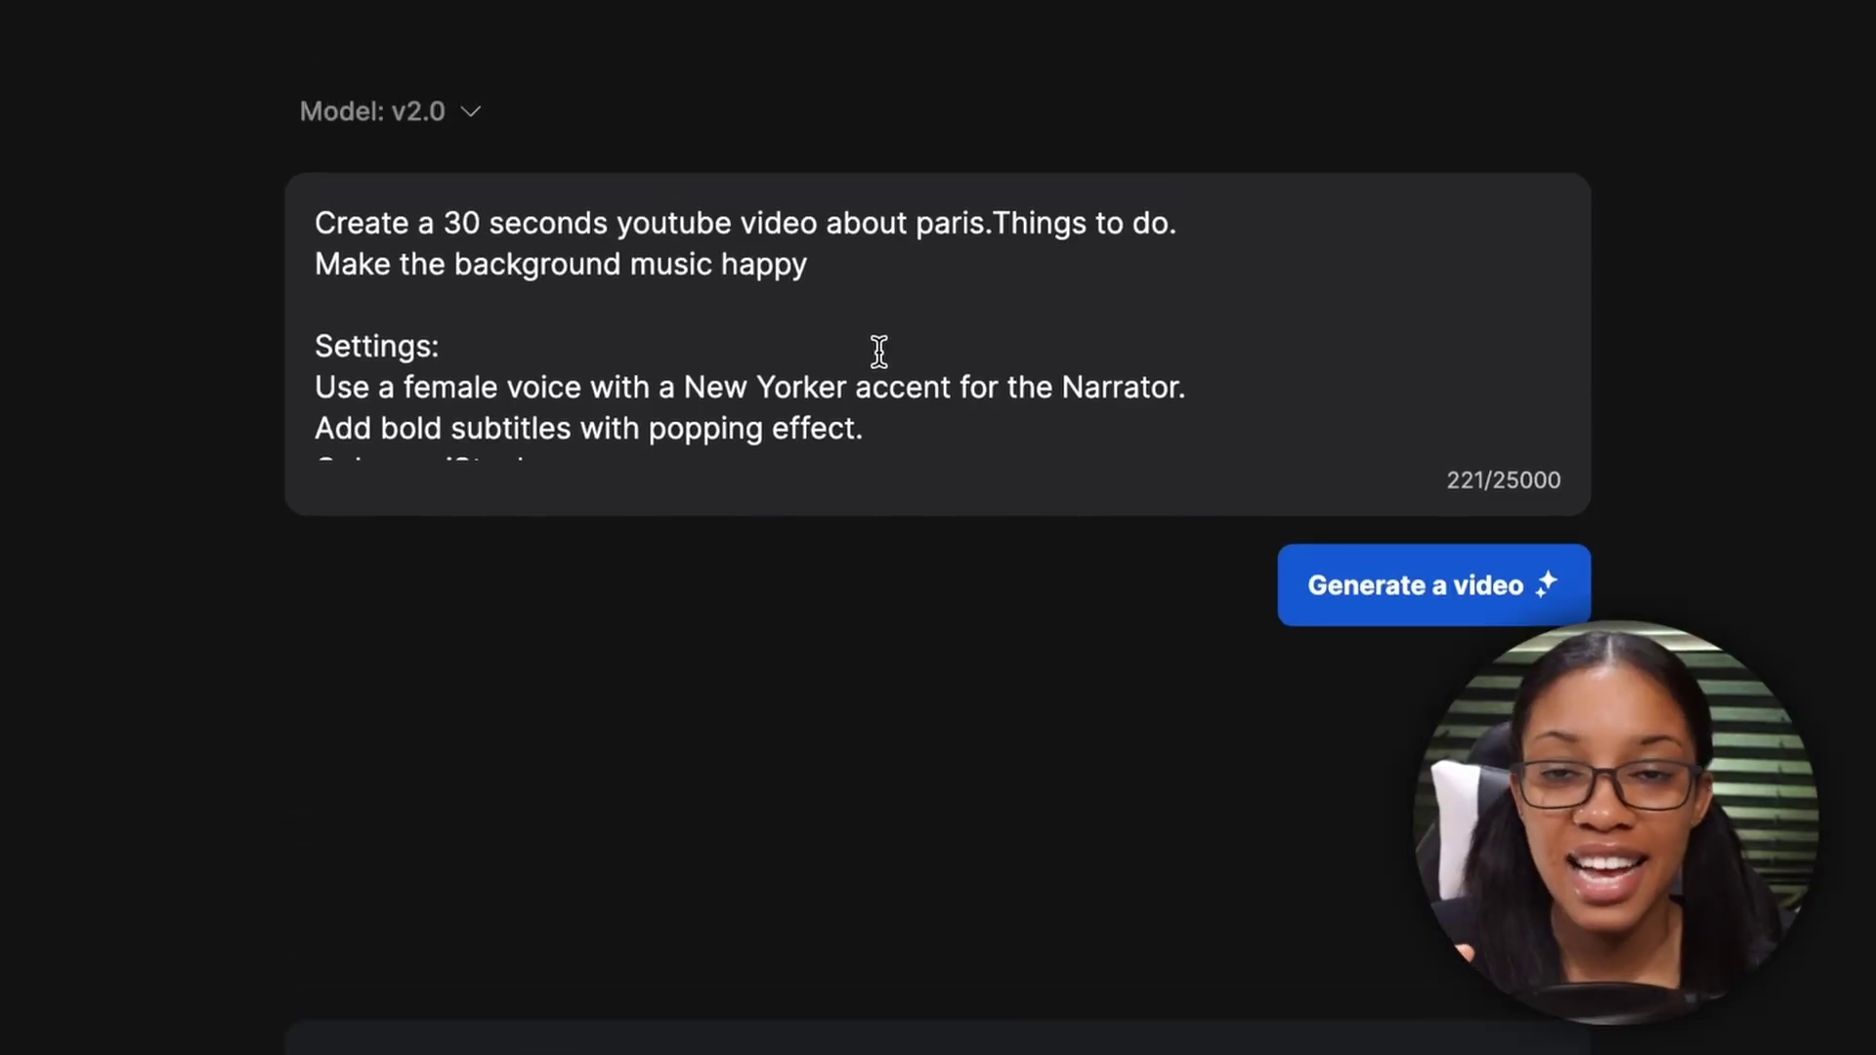
pyautogui.scroll(-1, 865, 396)
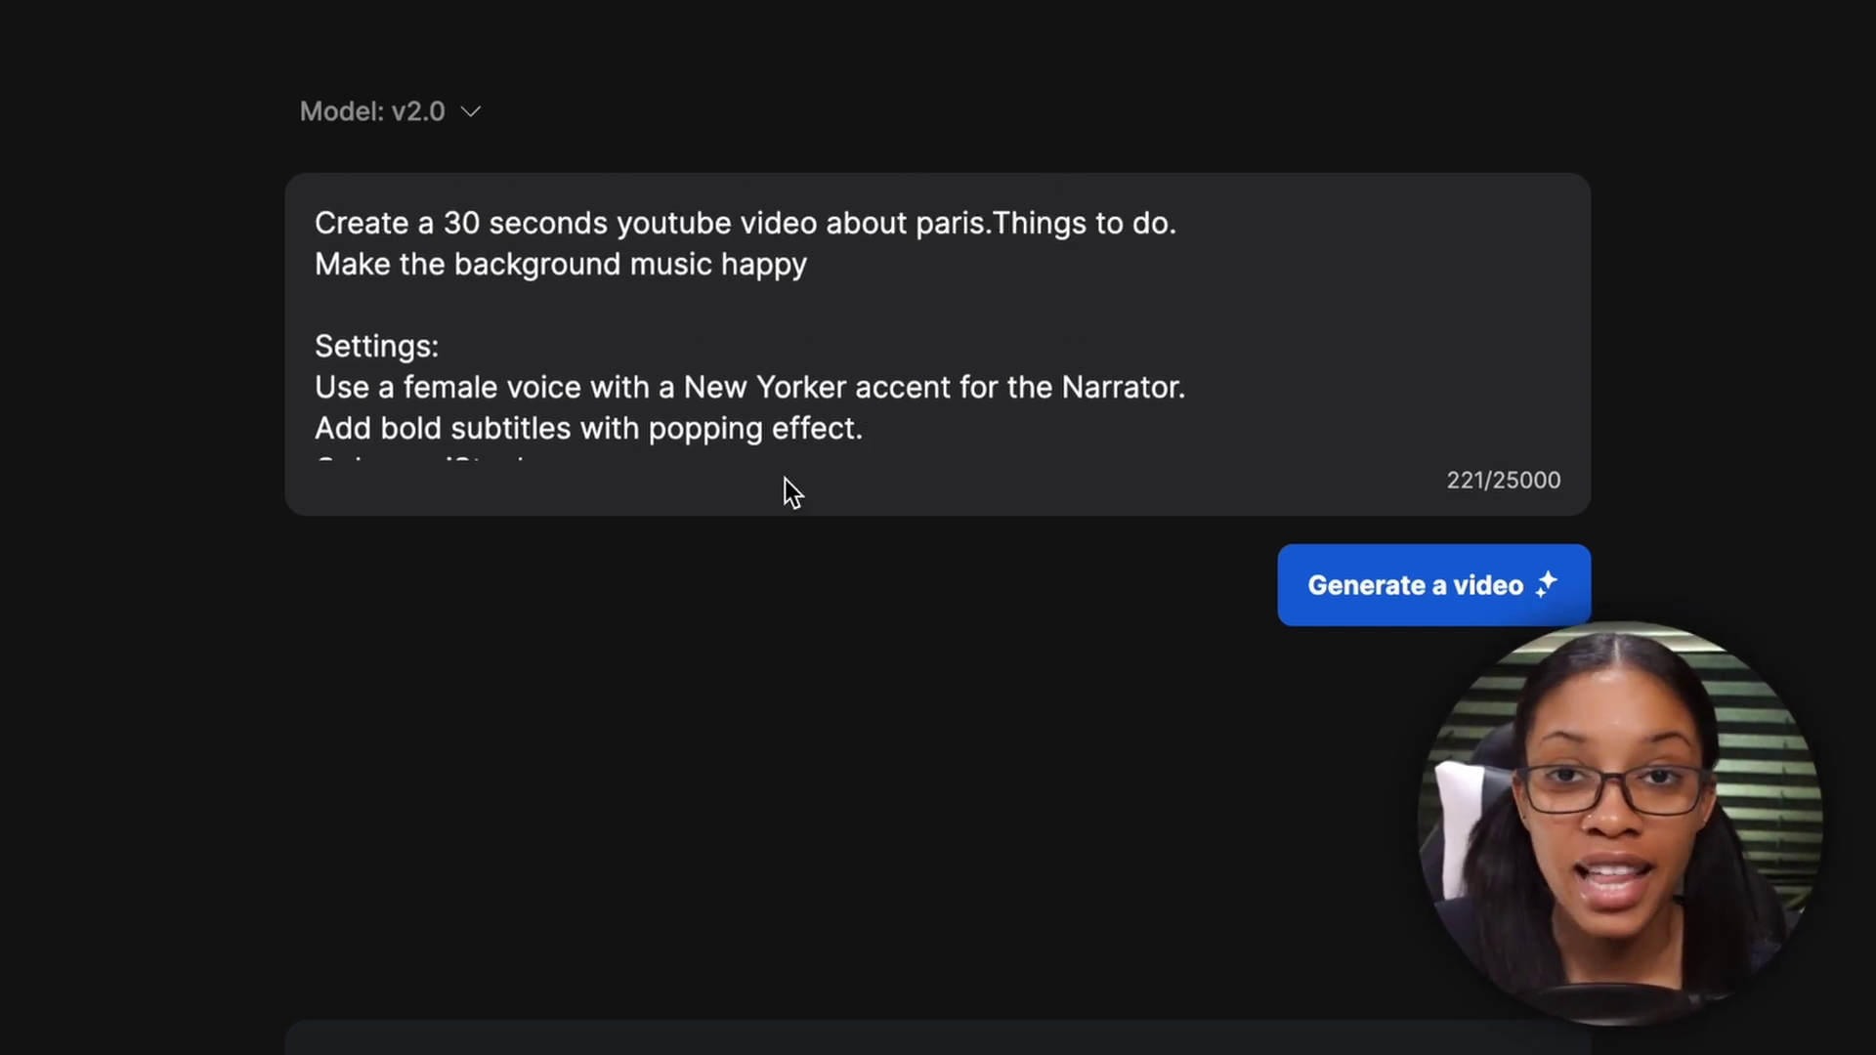
pyautogui.scroll(-1, 858, 418)
pyautogui.click(1415, 592)
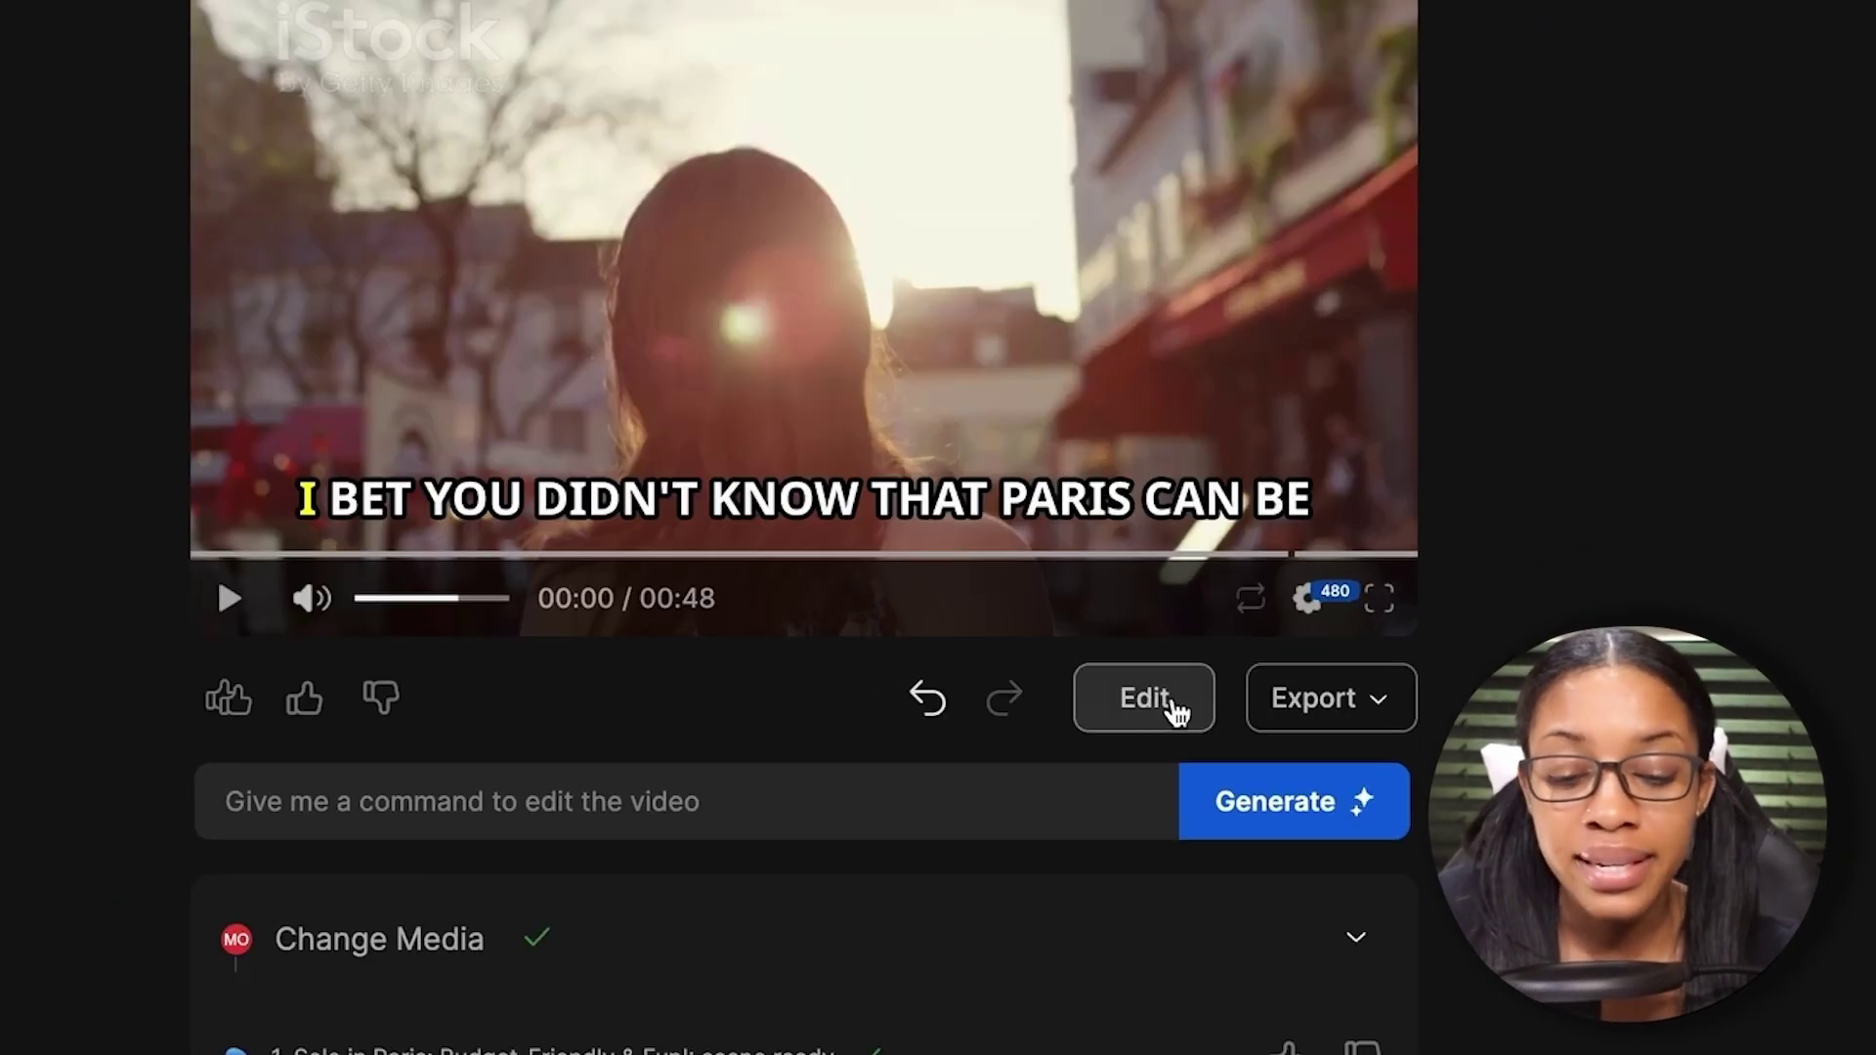
# Step: Open the video for editing and replace the local markets clip with the iStock Paris sunset skyline clip, searching stock videos for "paris"
pyautogui.click(1176, 648)
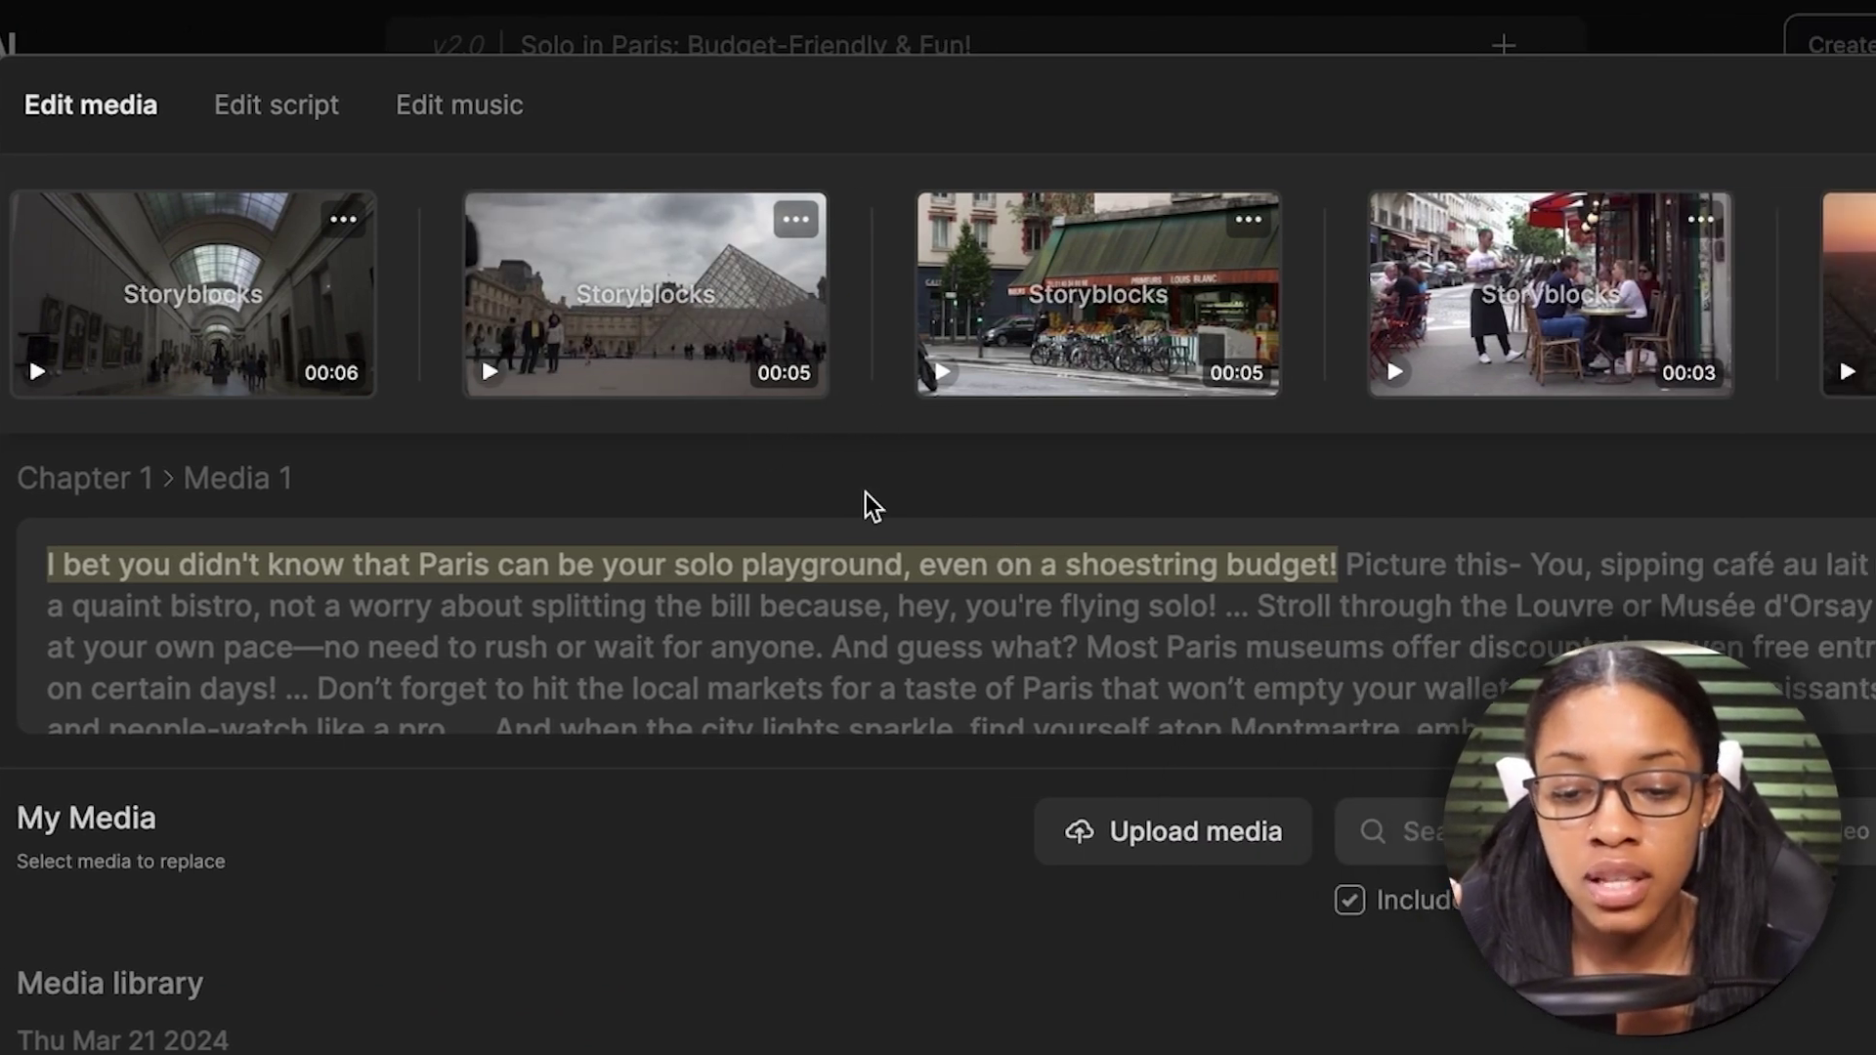
pyautogui.click(1378, 323)
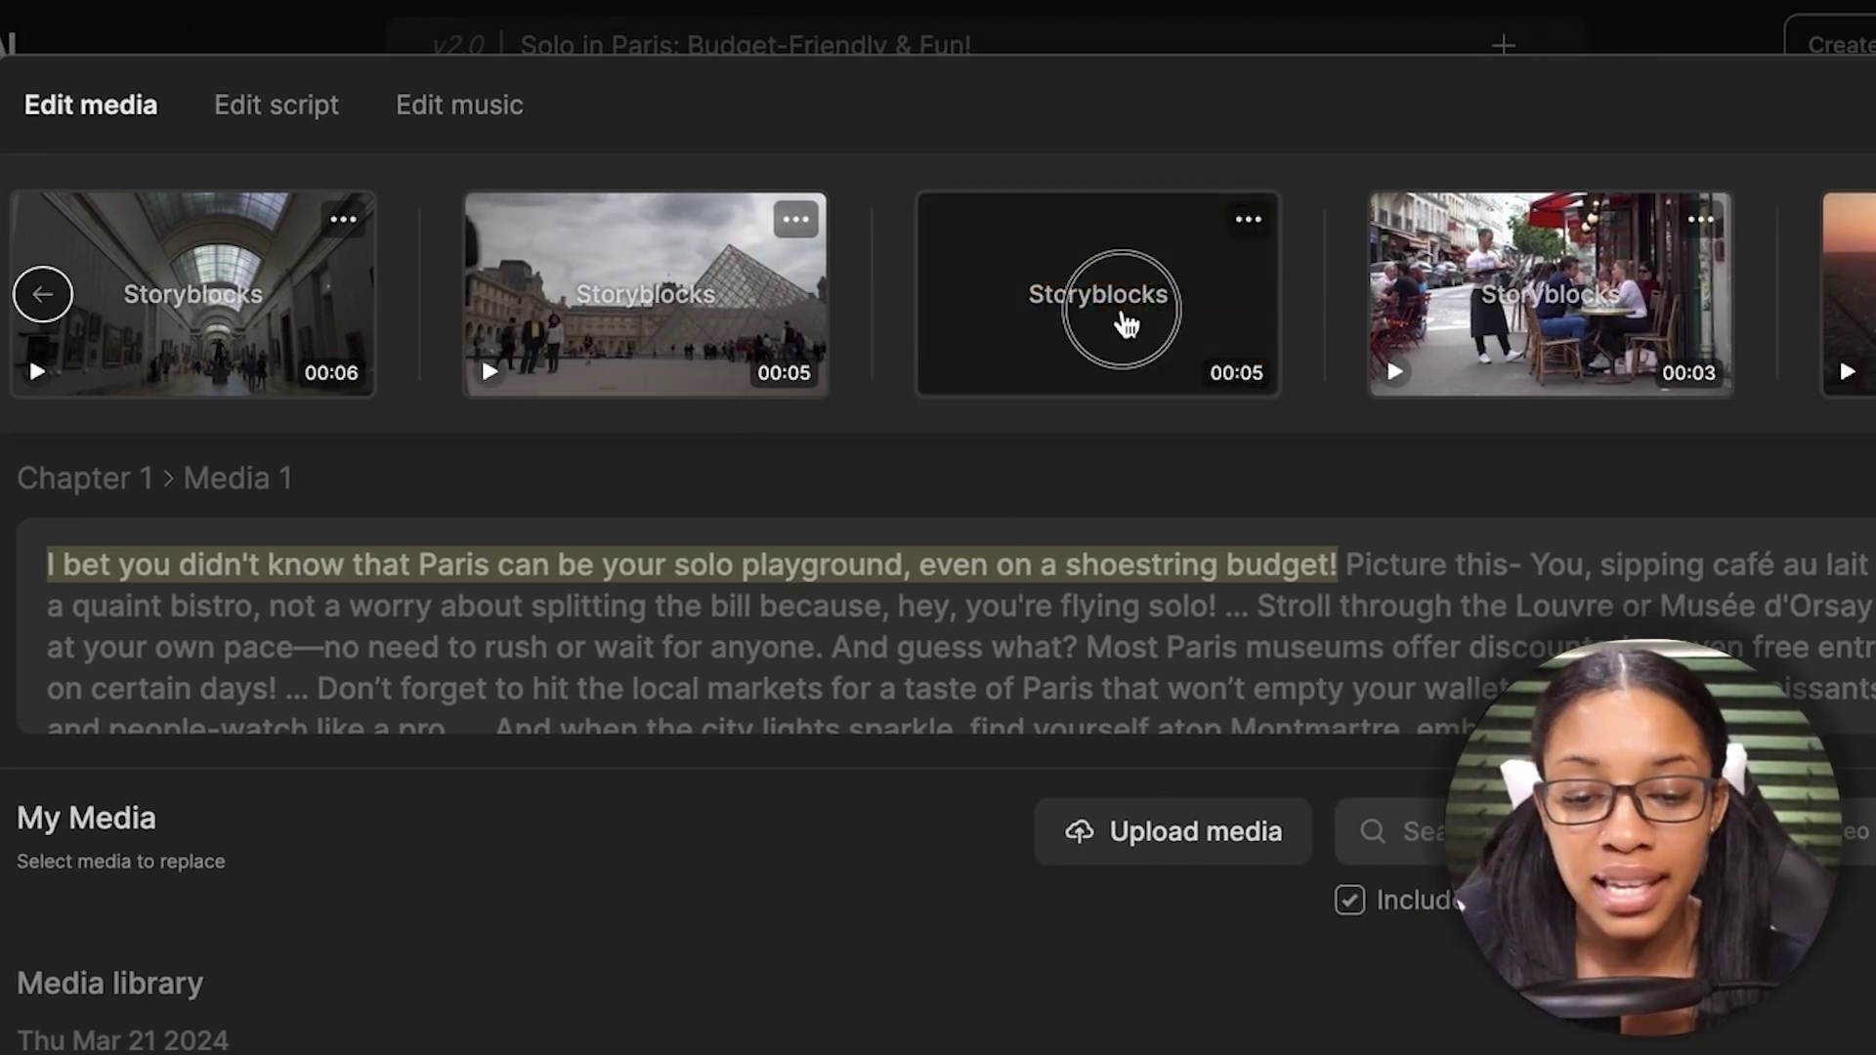
pyautogui.moveTo(210, 688); pyautogui.dragTo(1473, 535)
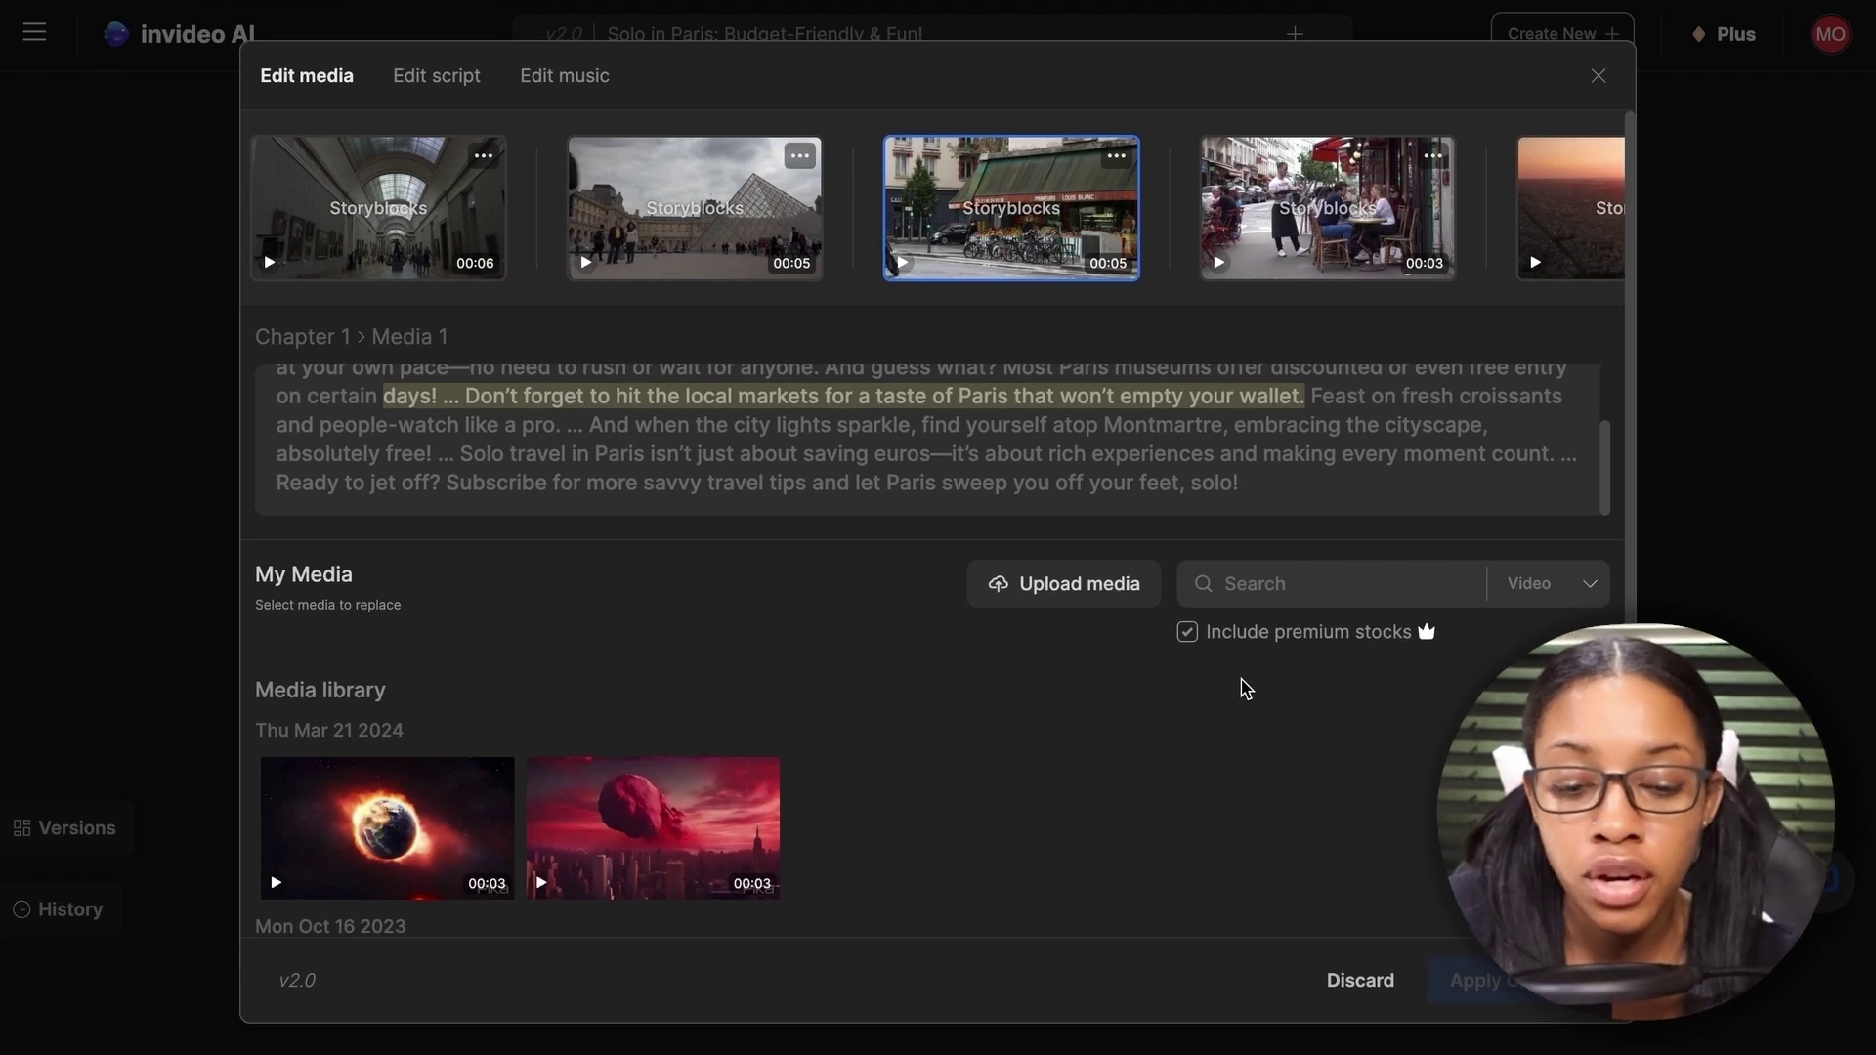
pyautogui.click(1273, 583)
pyautogui.write('paris')
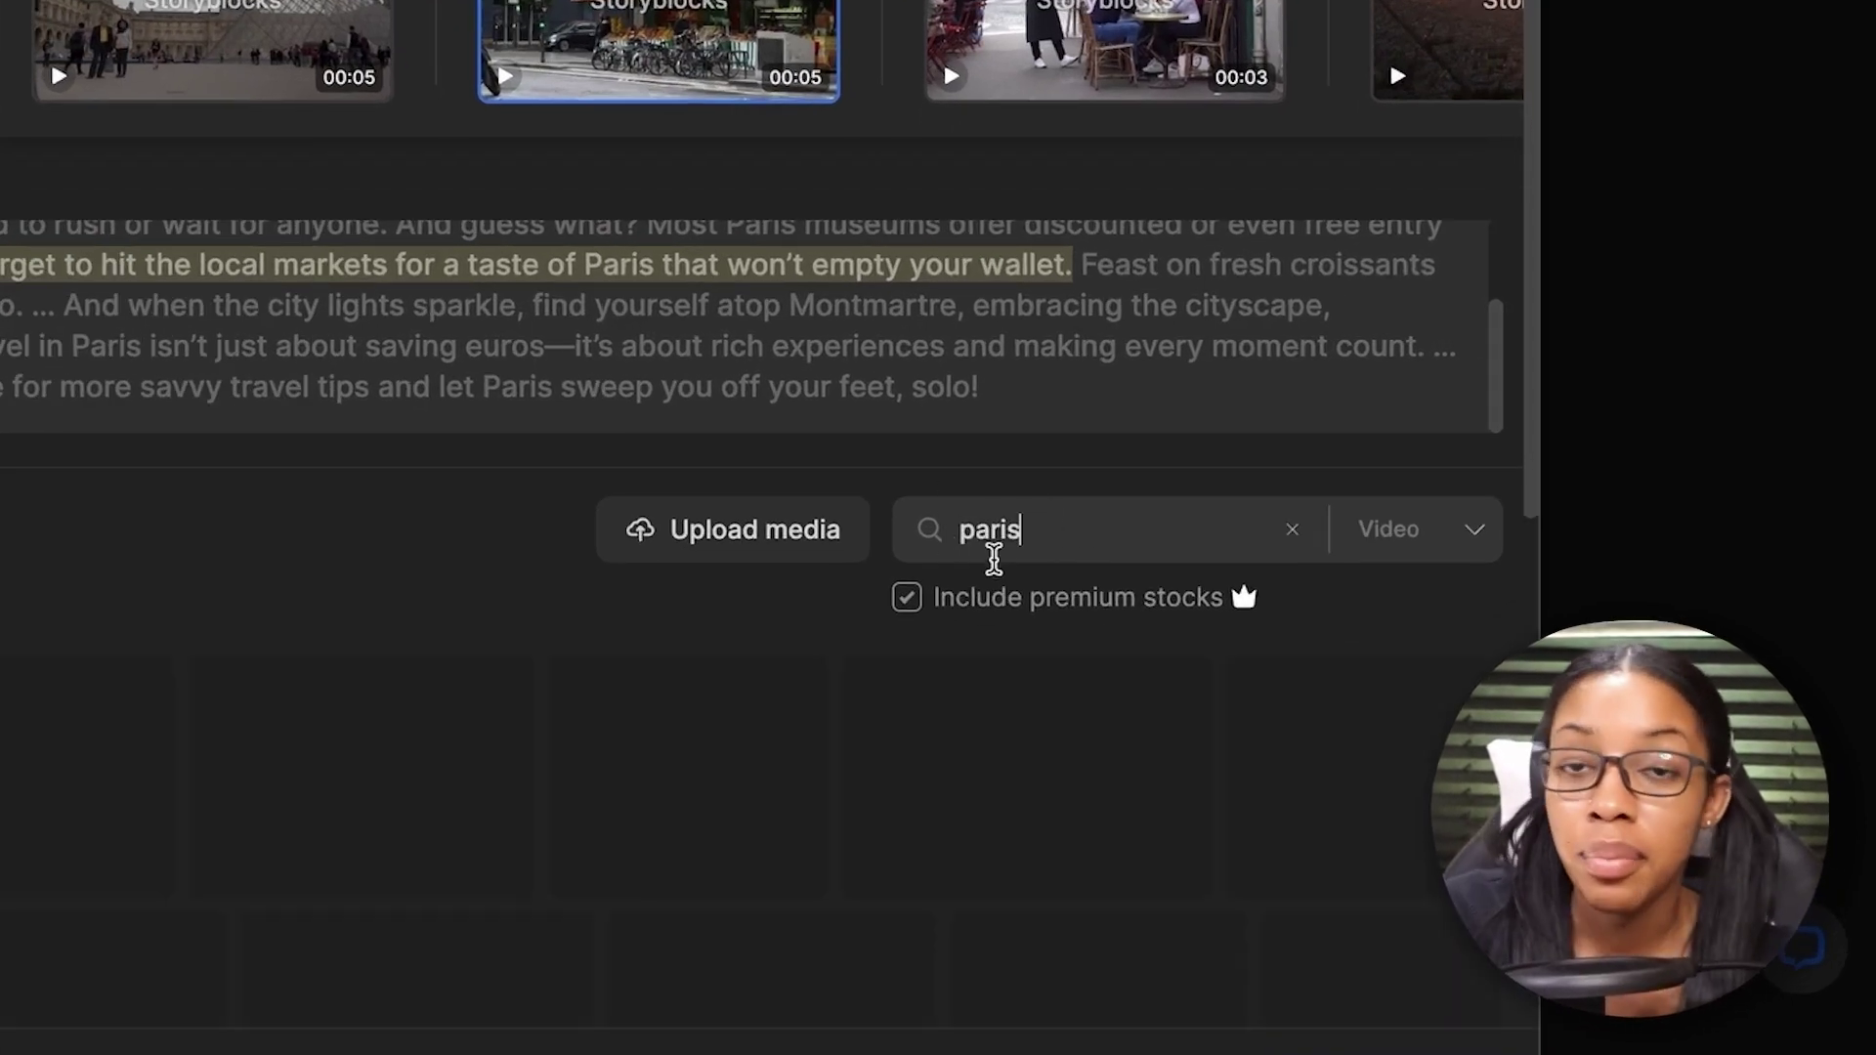
pyautogui.press('Return')
pyautogui.scroll(-5, 947, 615)
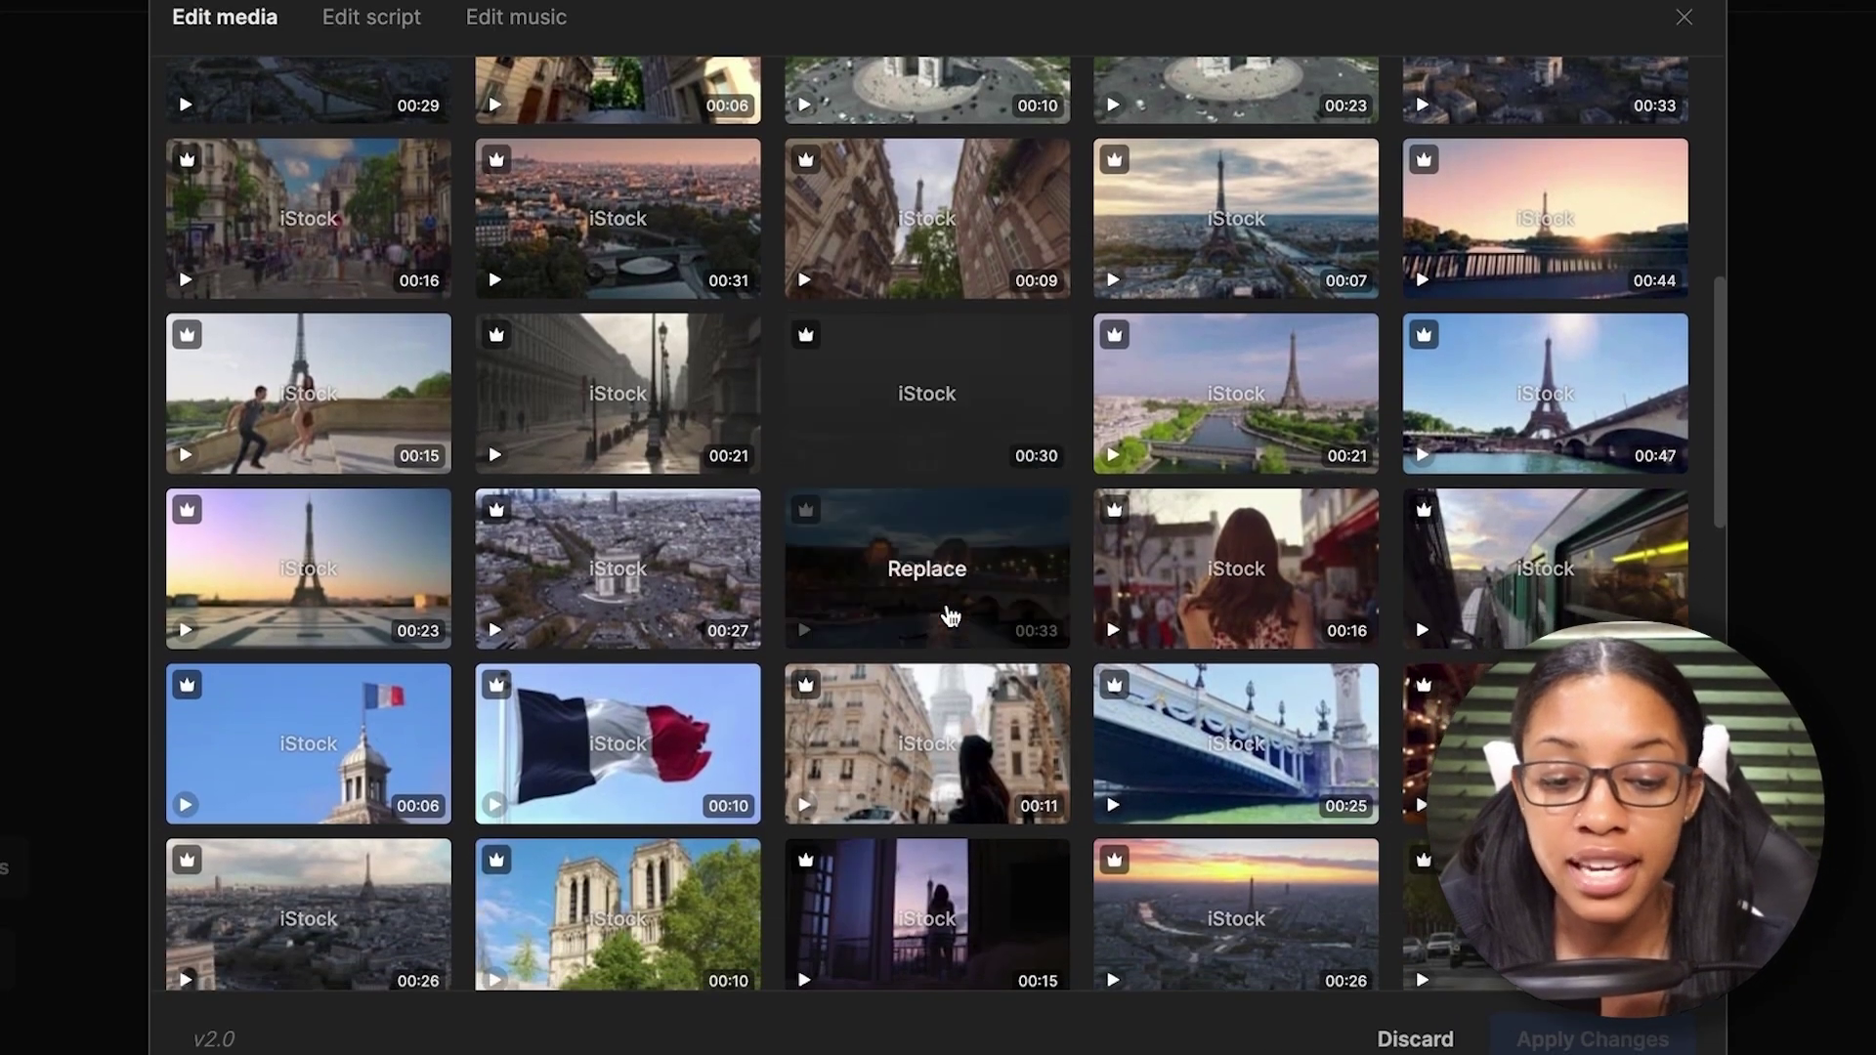
pyautogui.scroll(-5, 947, 616)
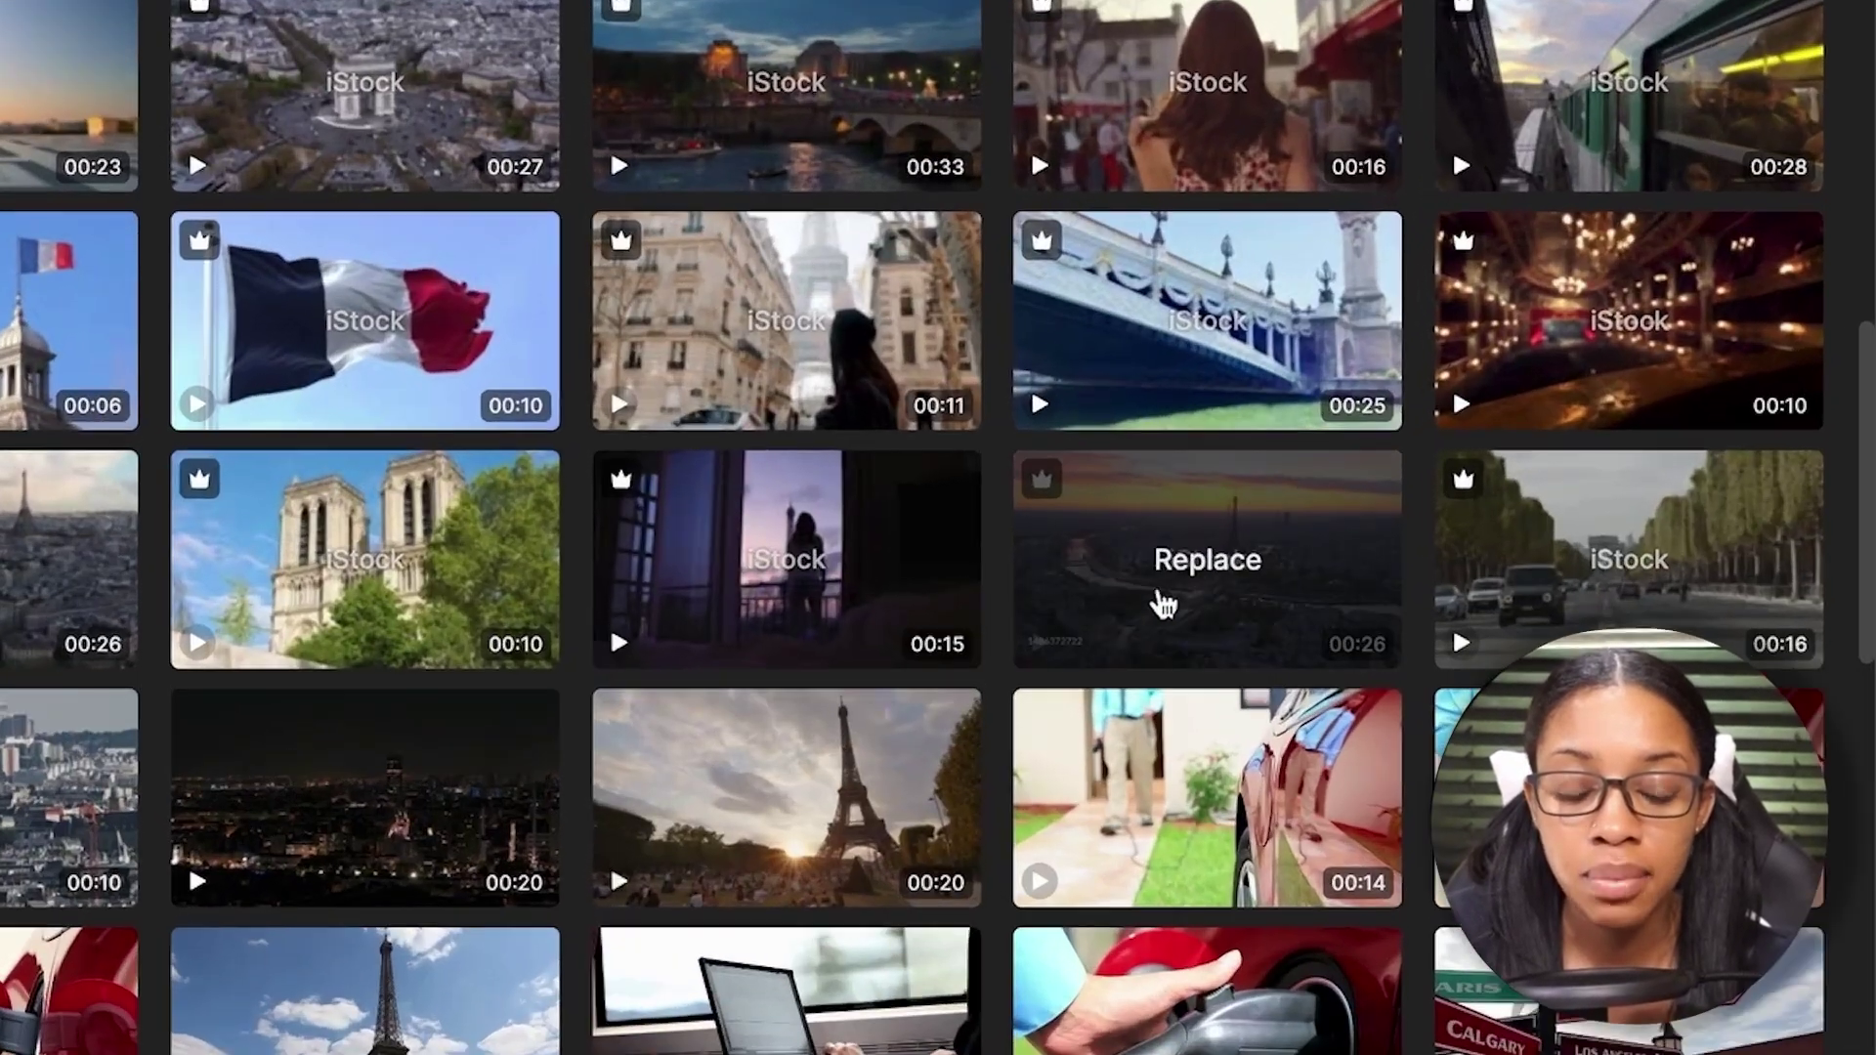
pyautogui.click(1163, 604)
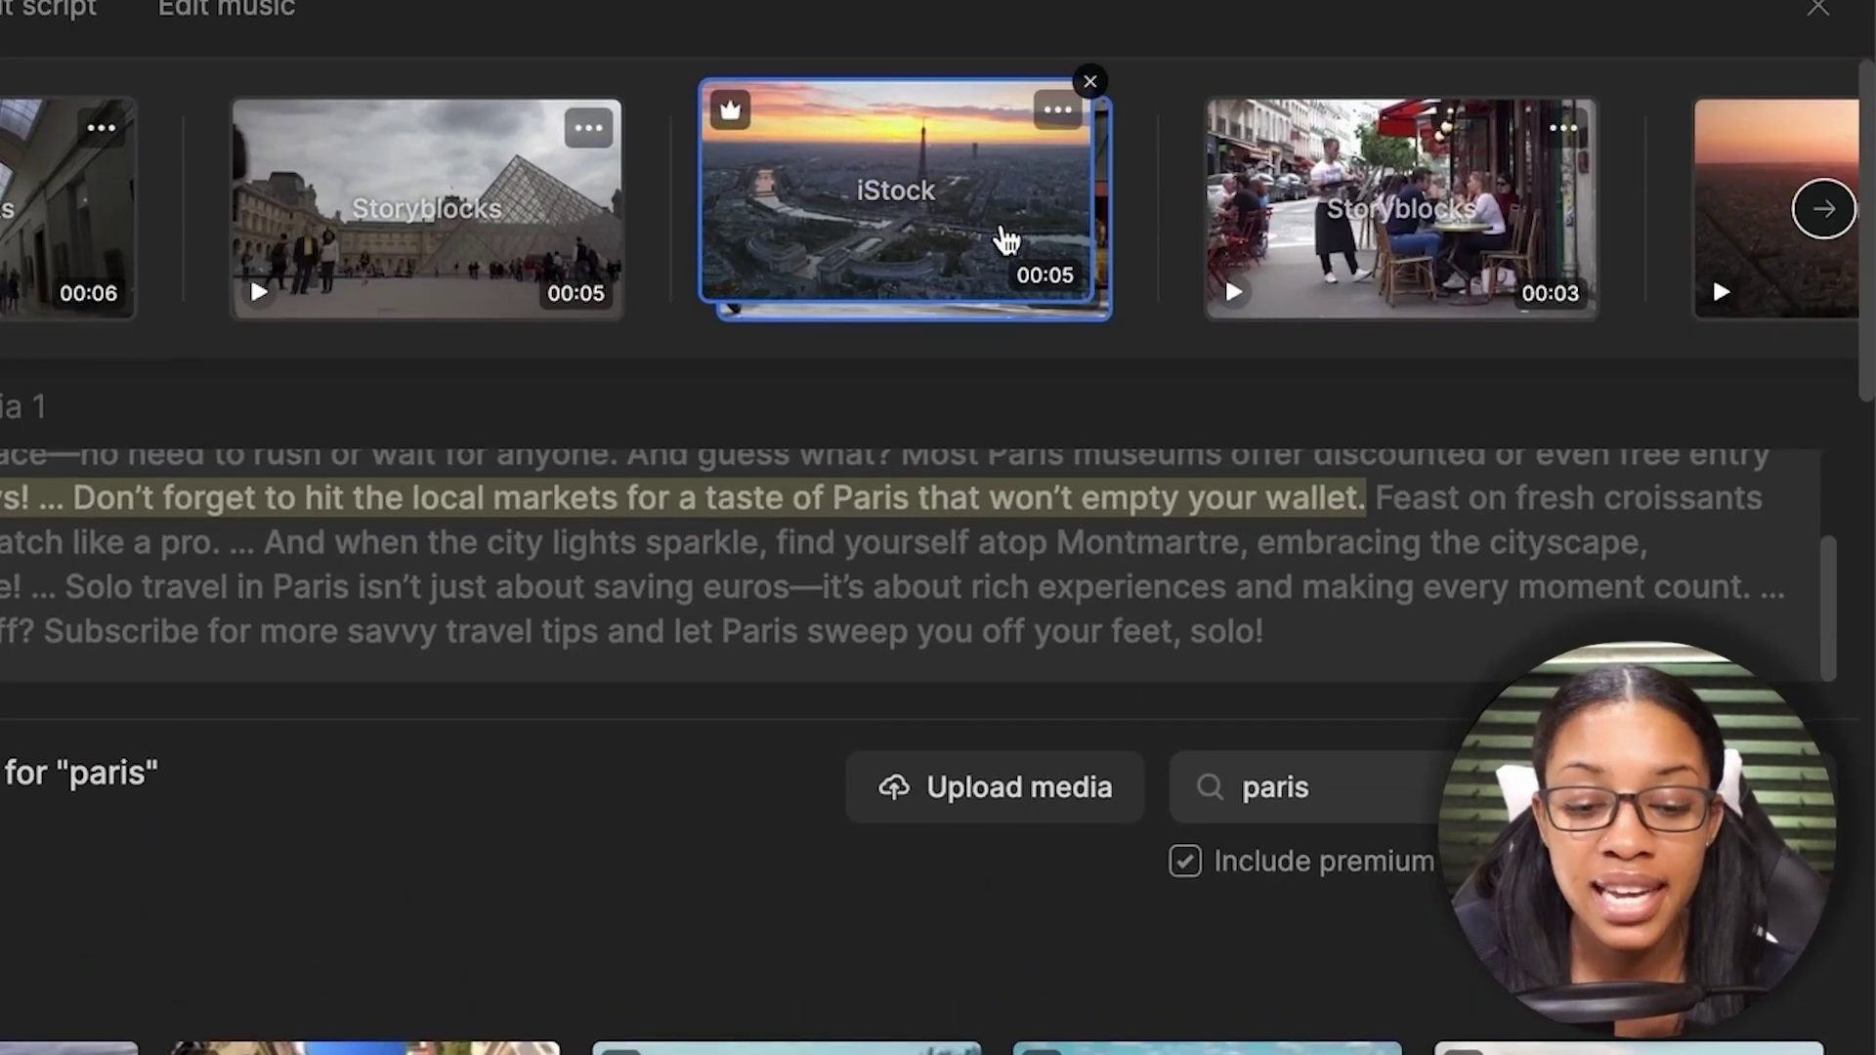
pyautogui.hscroll(10, 1007, 239)
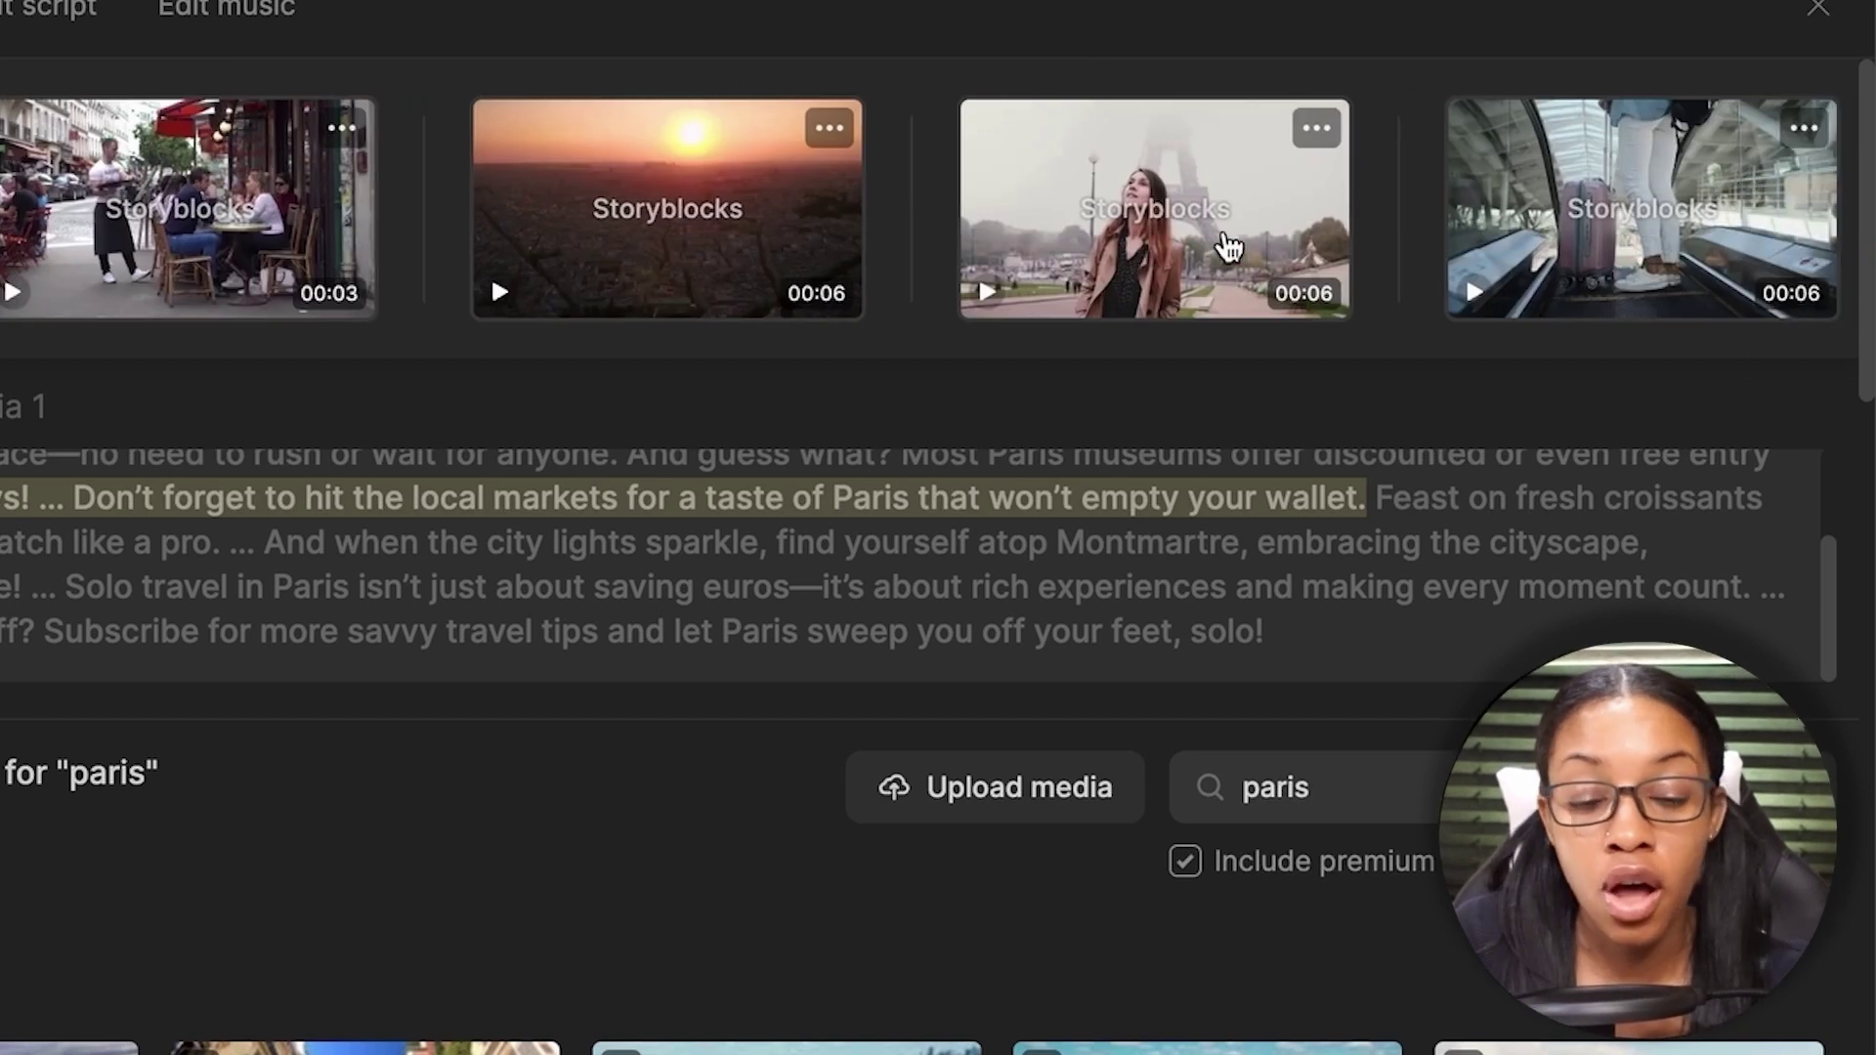
pyautogui.hscroll(-5, 1230, 247)
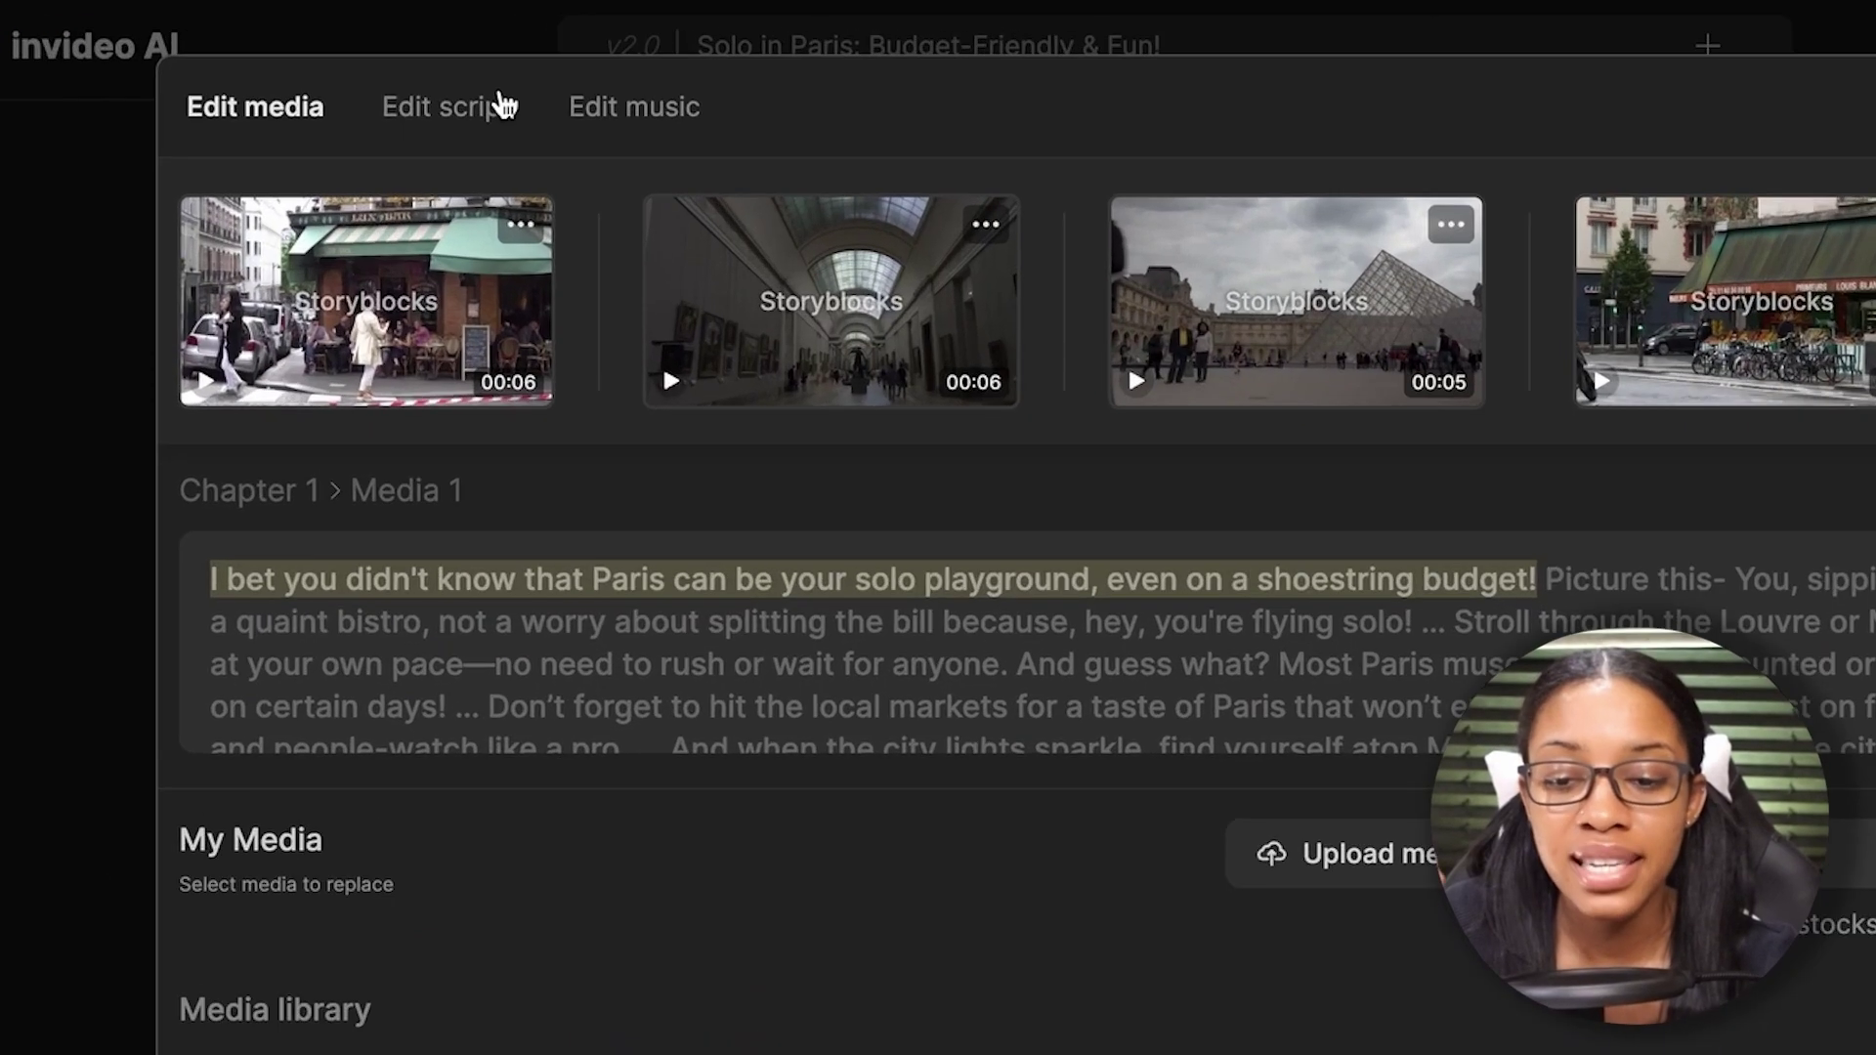
# Step: Review the script and retype the ending of the "Picture this" line as "solo!"
pyautogui.click(503, 104)
pyautogui.scroll(-5, 997, 536)
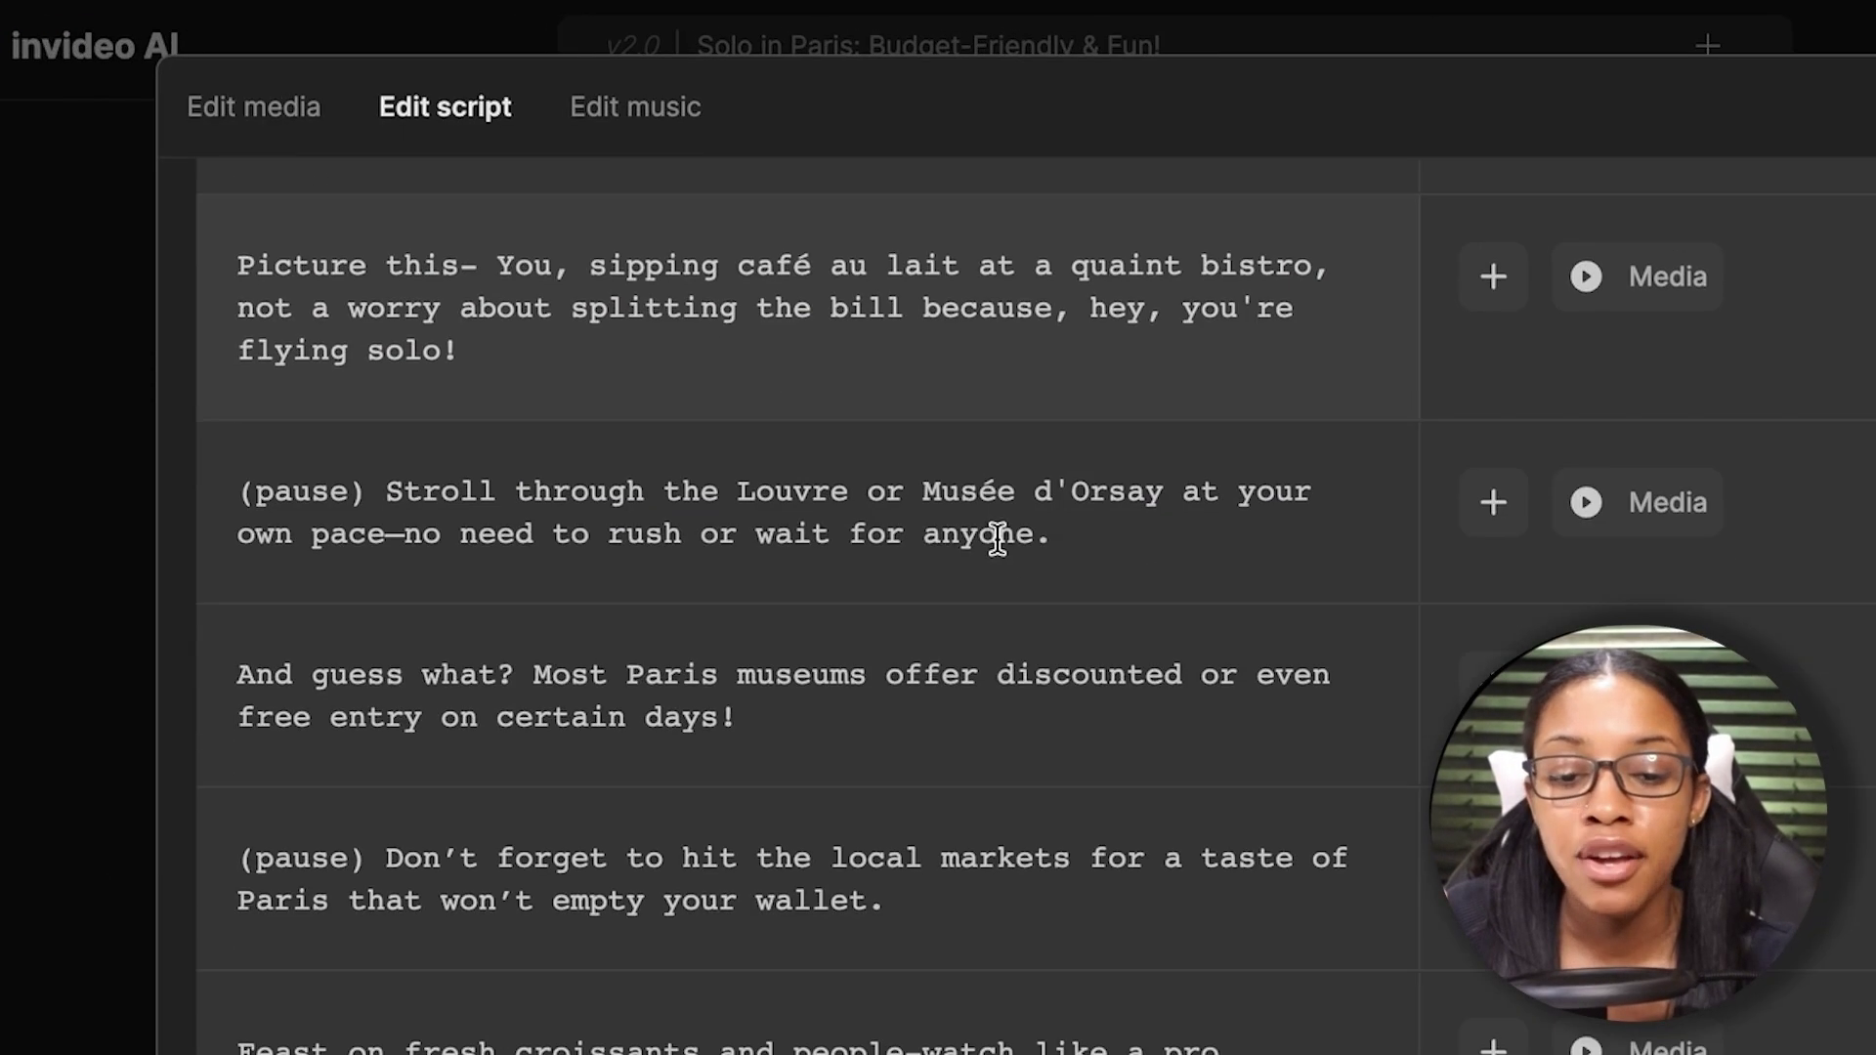
pyautogui.scroll(7, 998, 537)
pyautogui.scroll(-2, 965, 650)
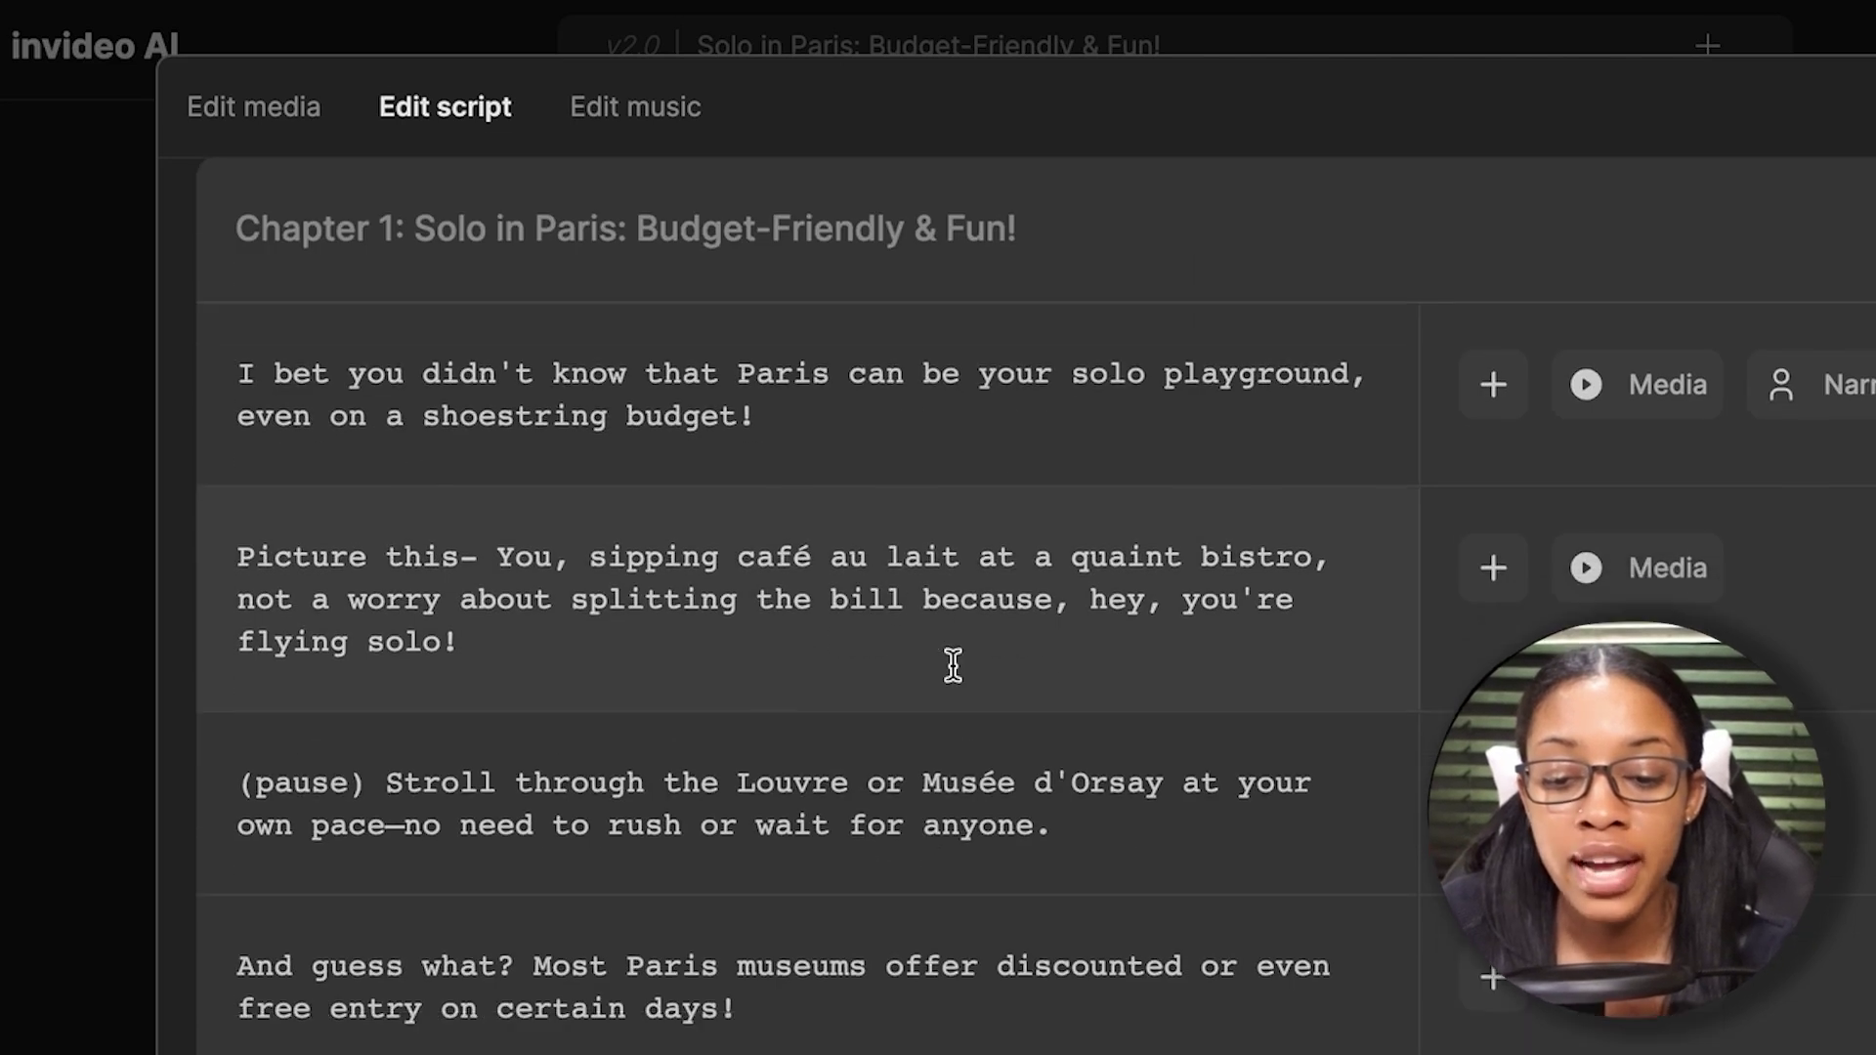
pyautogui.click(510, 512)
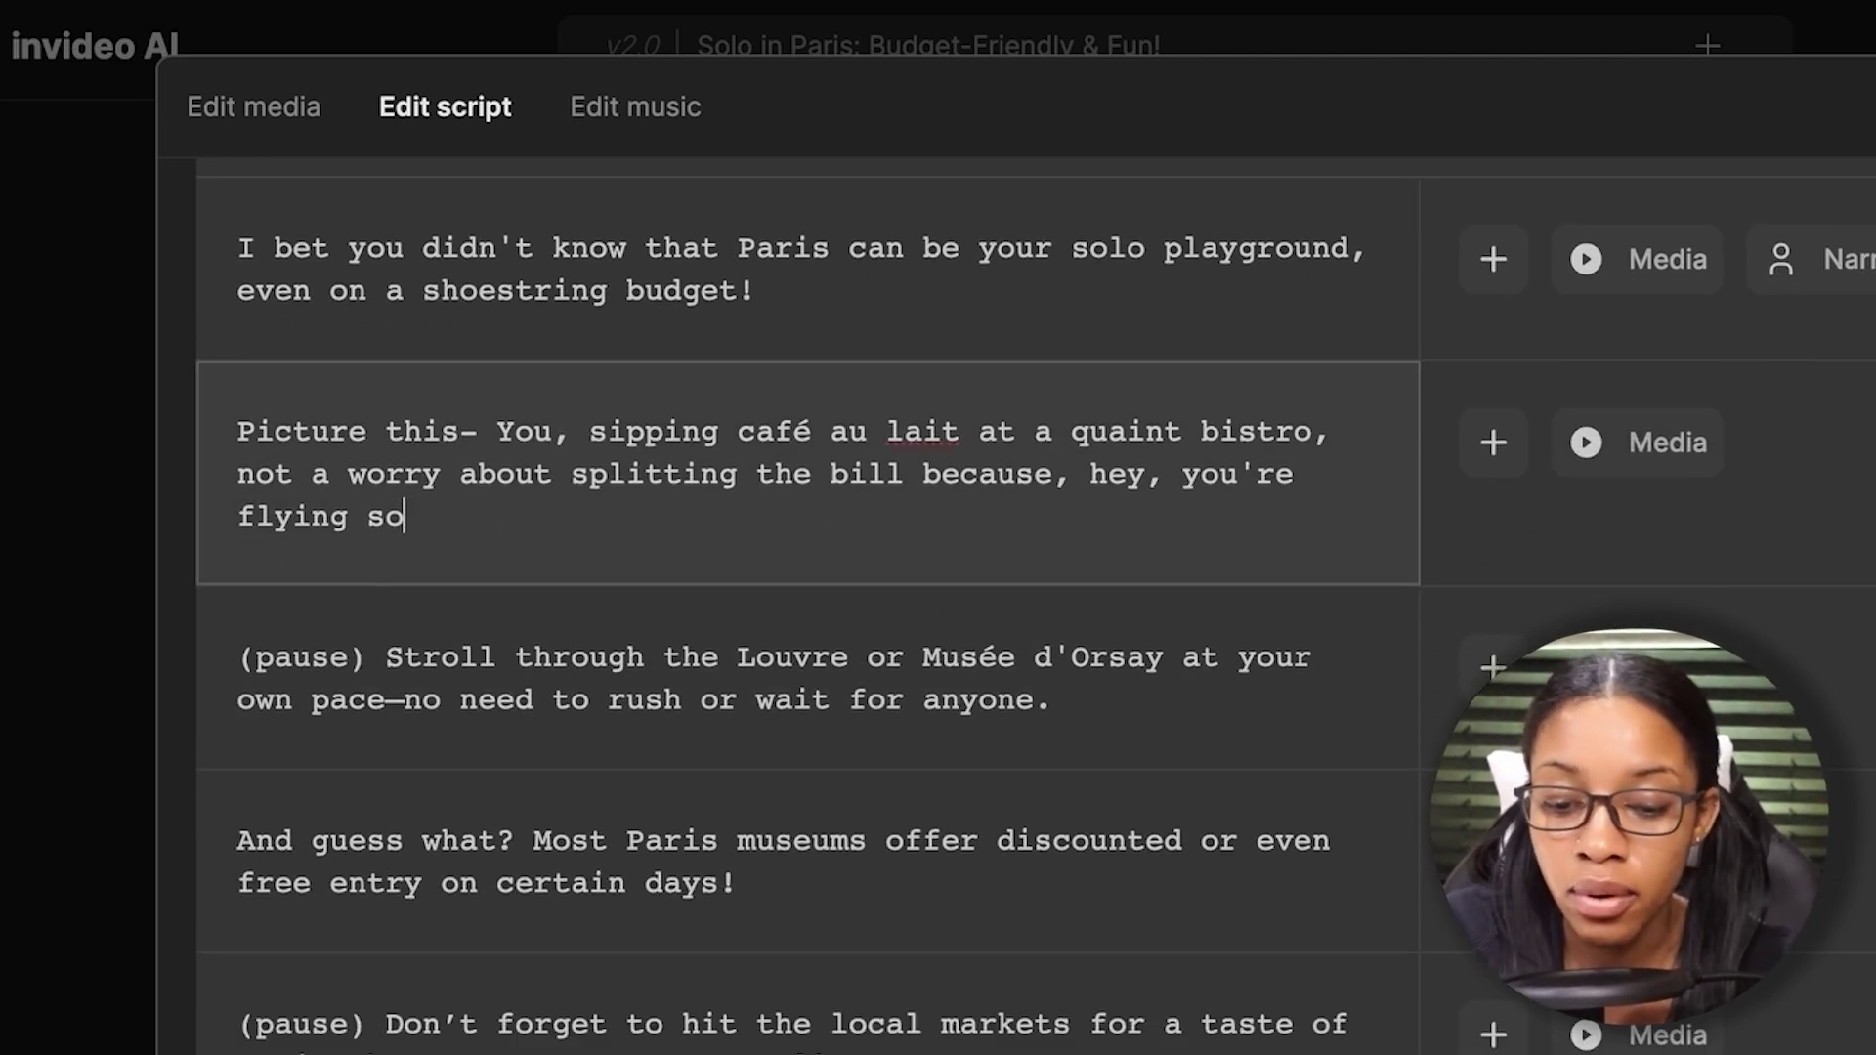
pyautogui.write('!')
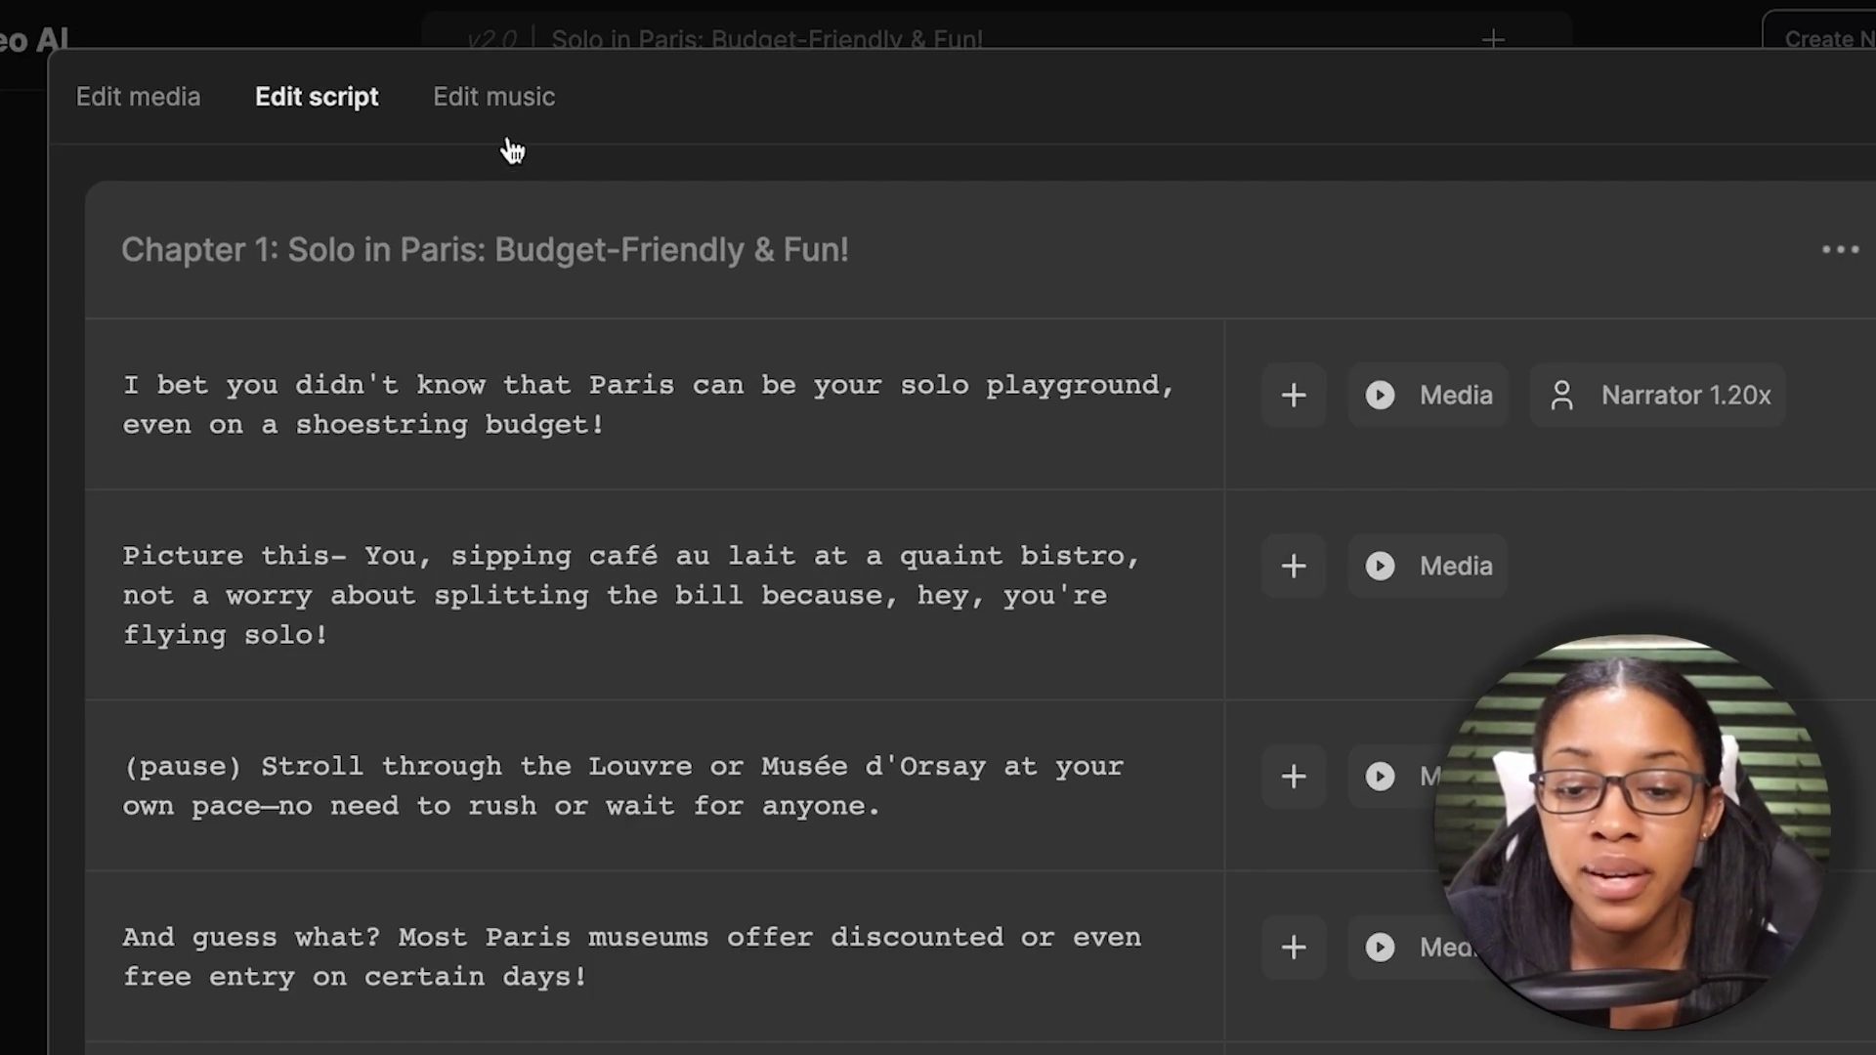
# Step: Browse the music library and replace the Chapter 1 music with "Behold the Sun"
pyautogui.click(515, 107)
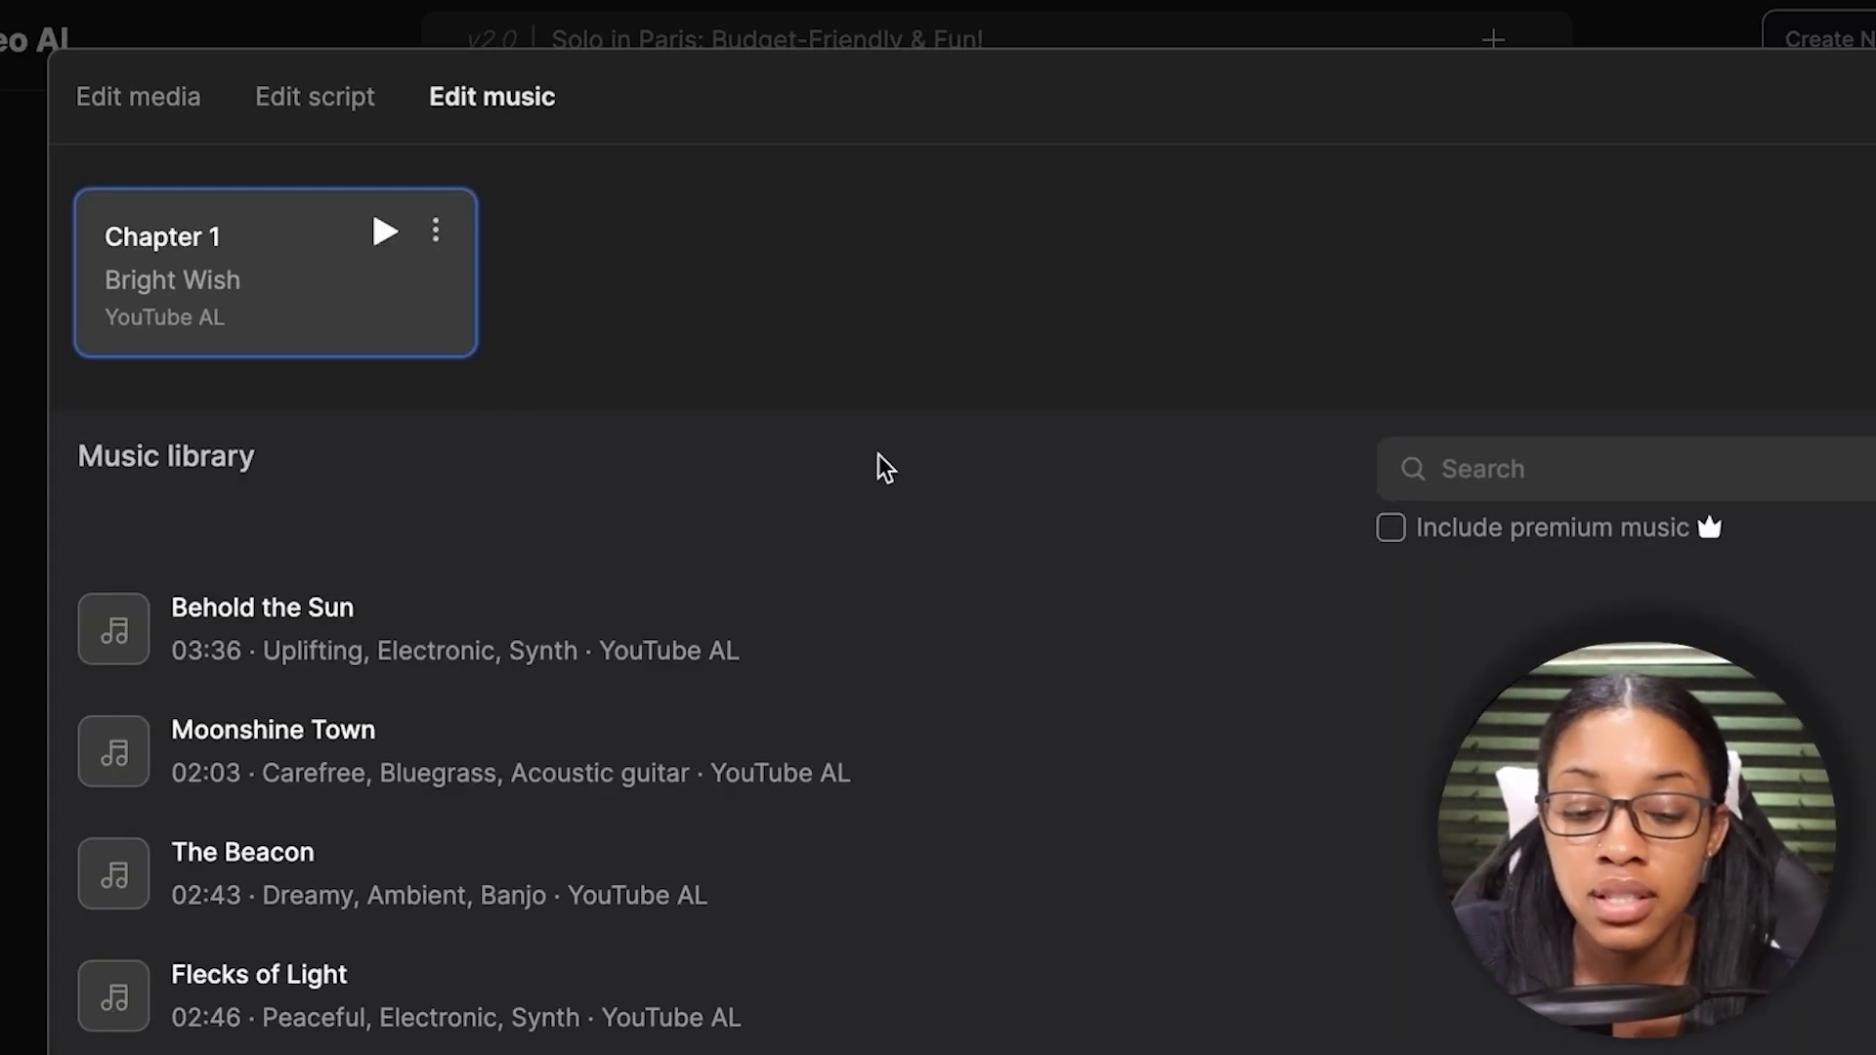
pyautogui.scroll(-20, 649, 859)
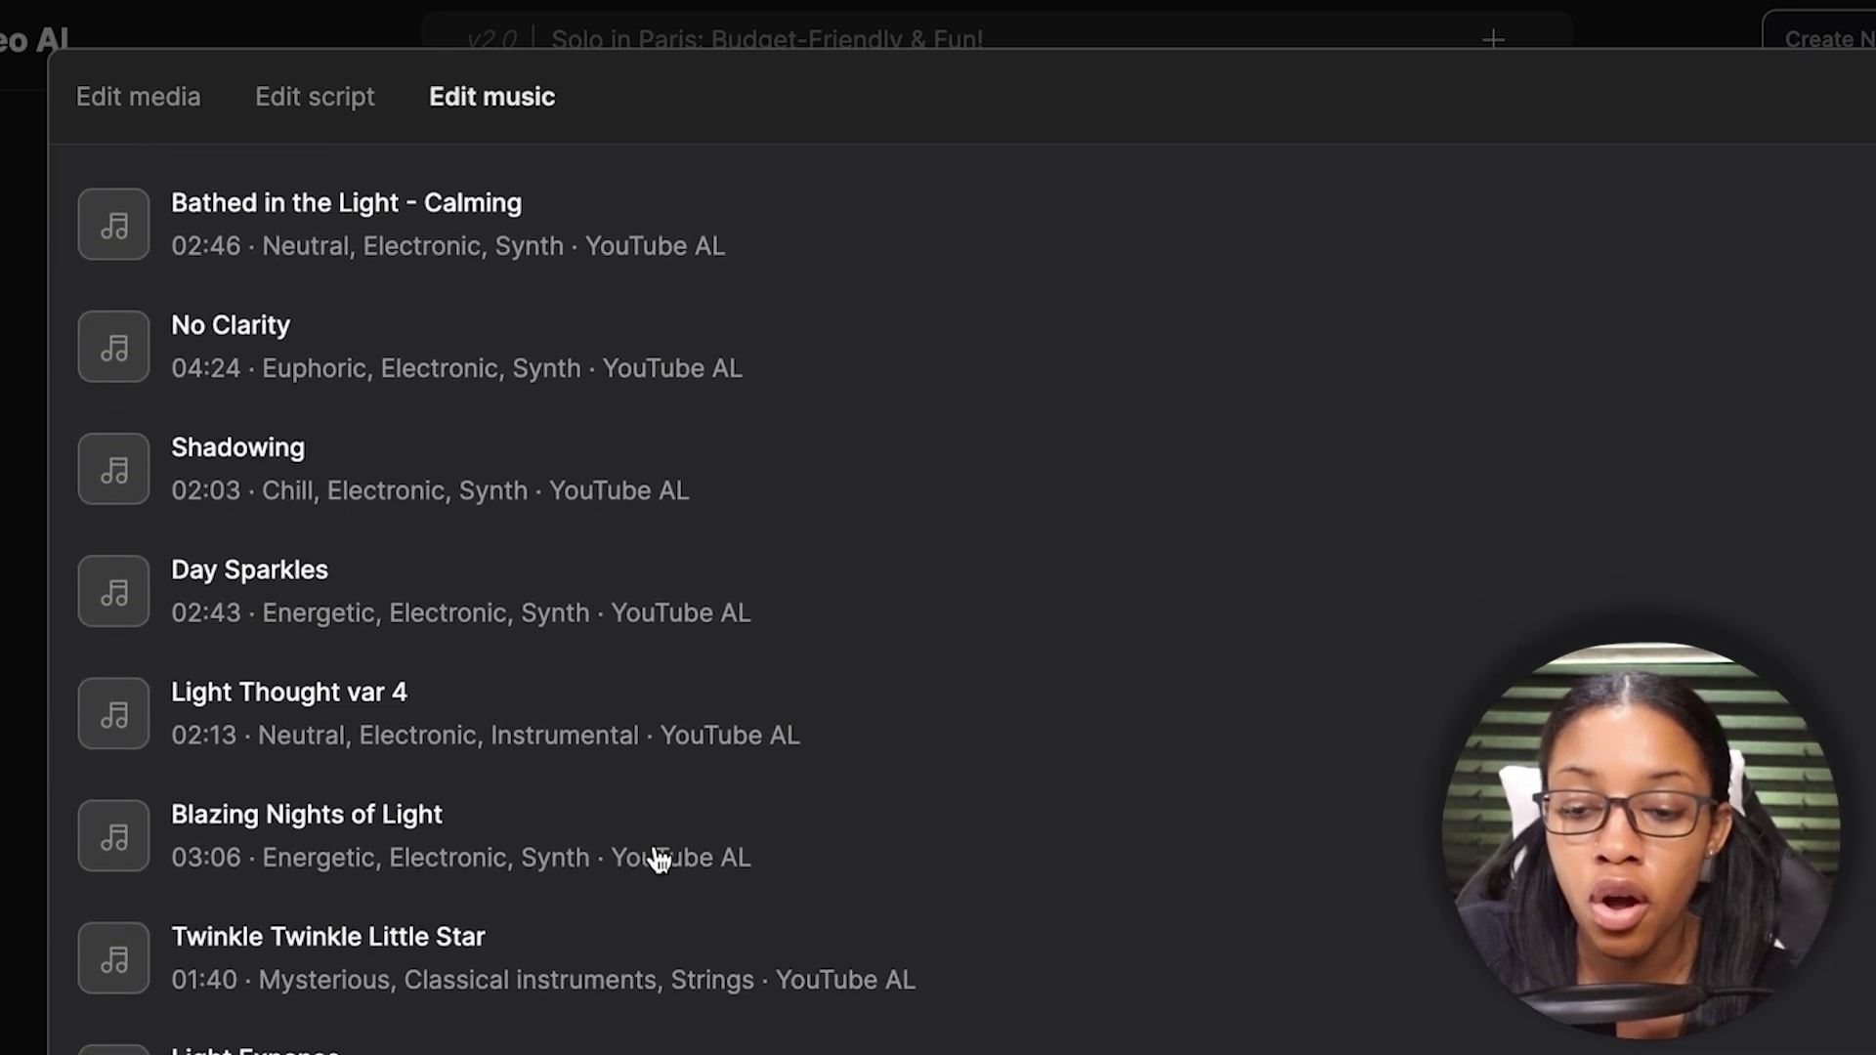
pyautogui.scroll(-4, 657, 860)
pyautogui.scroll(20, 657, 860)
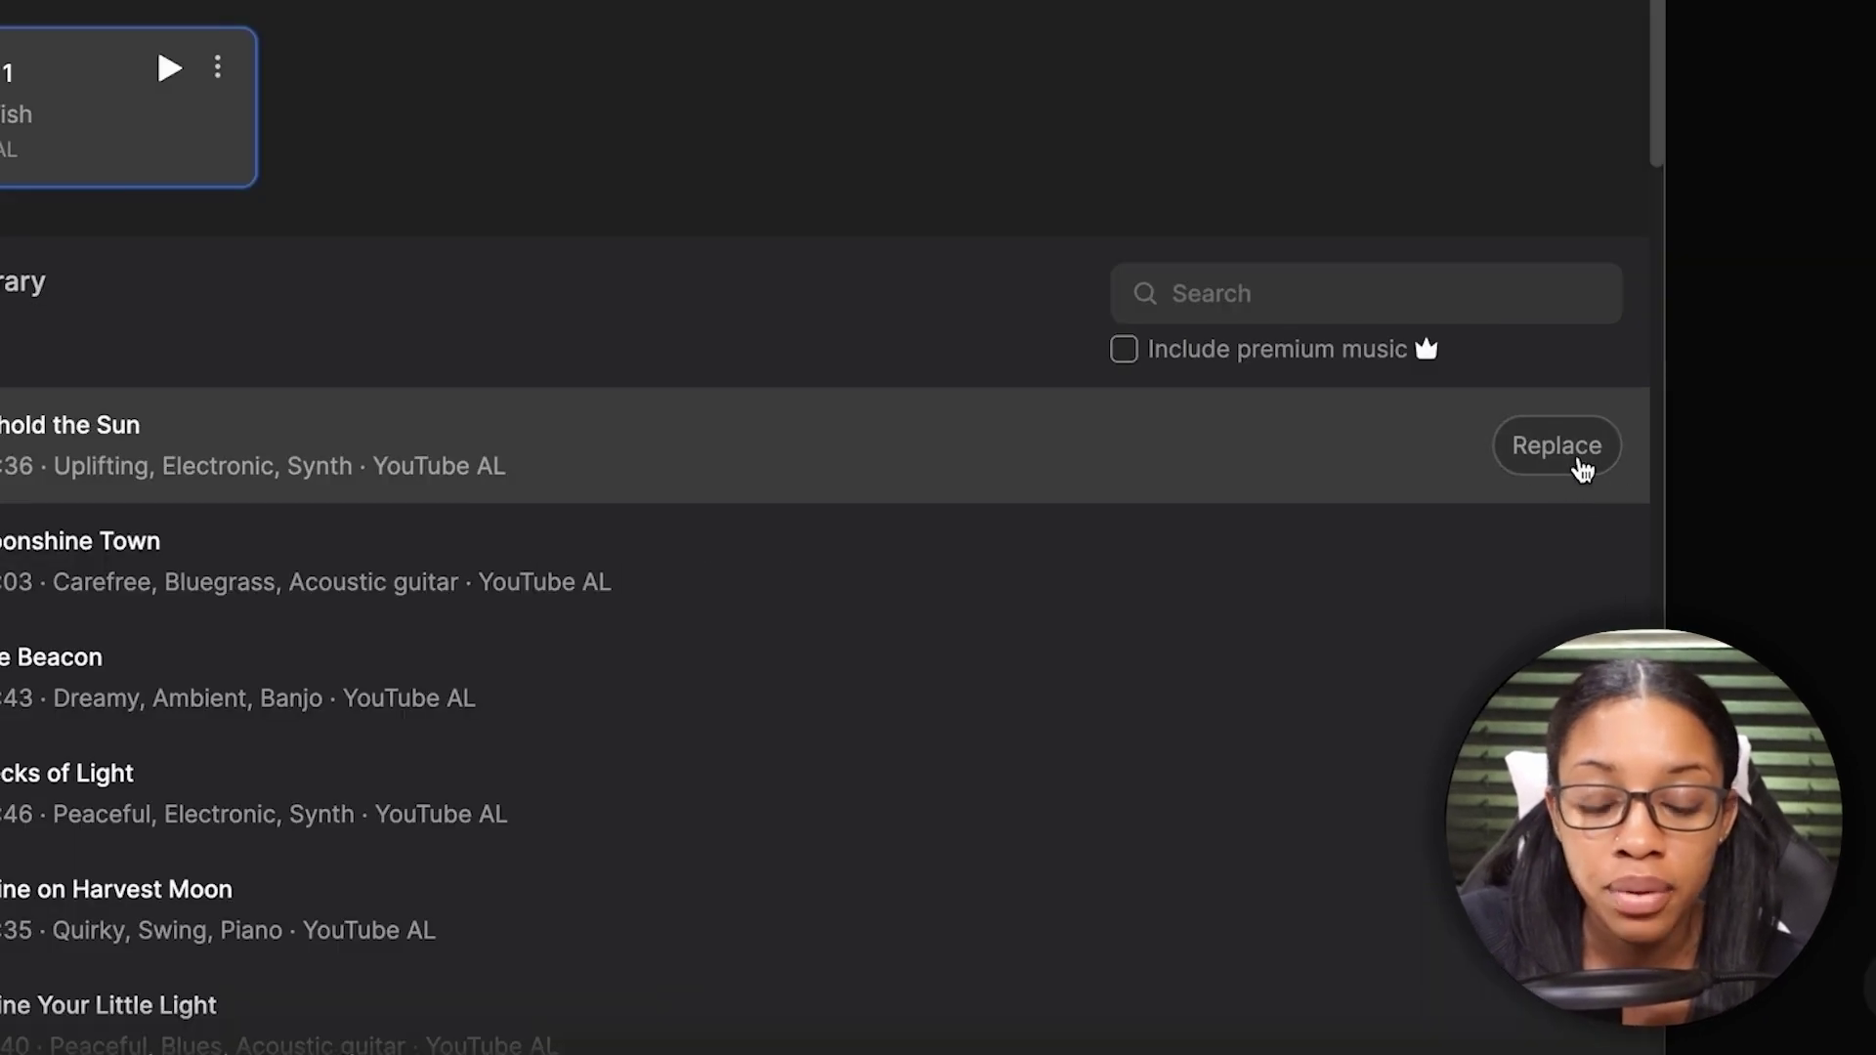
pyautogui.click(1527, 469)
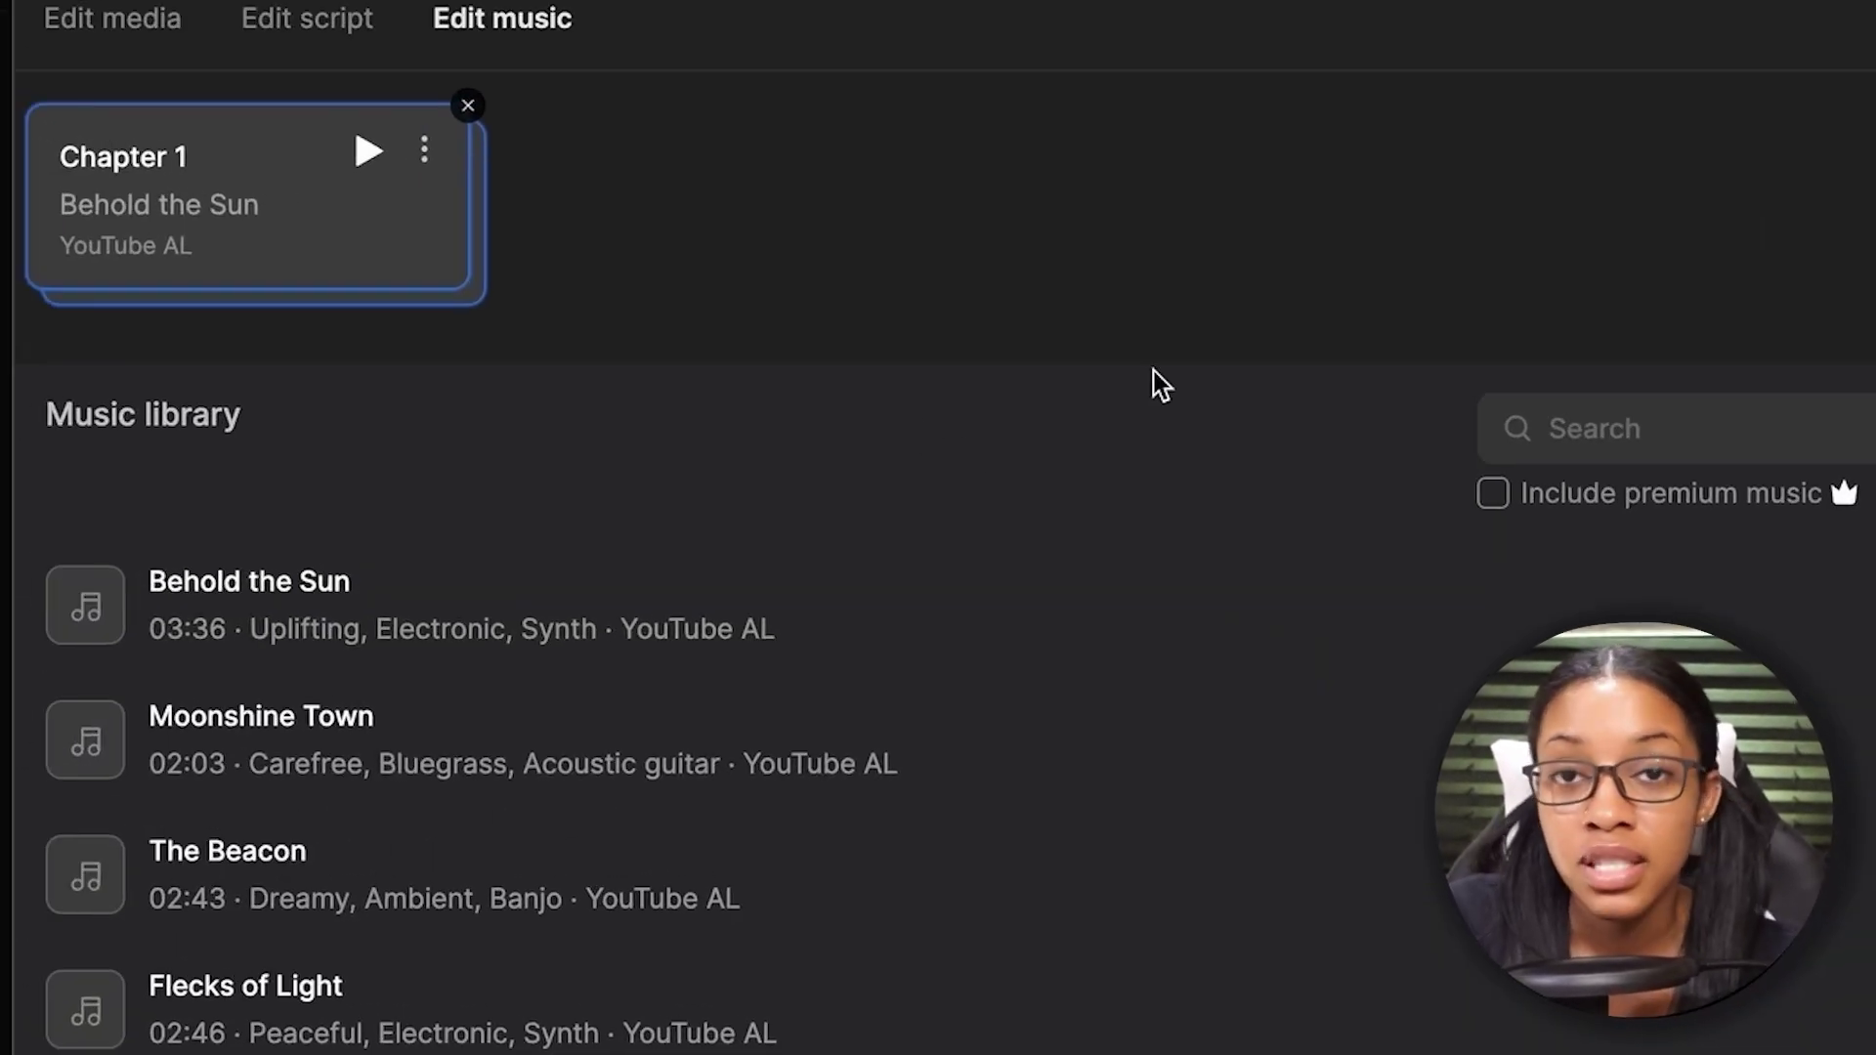
# Step: Search the music library for "travel" and set the Chapter 1 music to "Travel Light"
pyautogui.click(1656, 444)
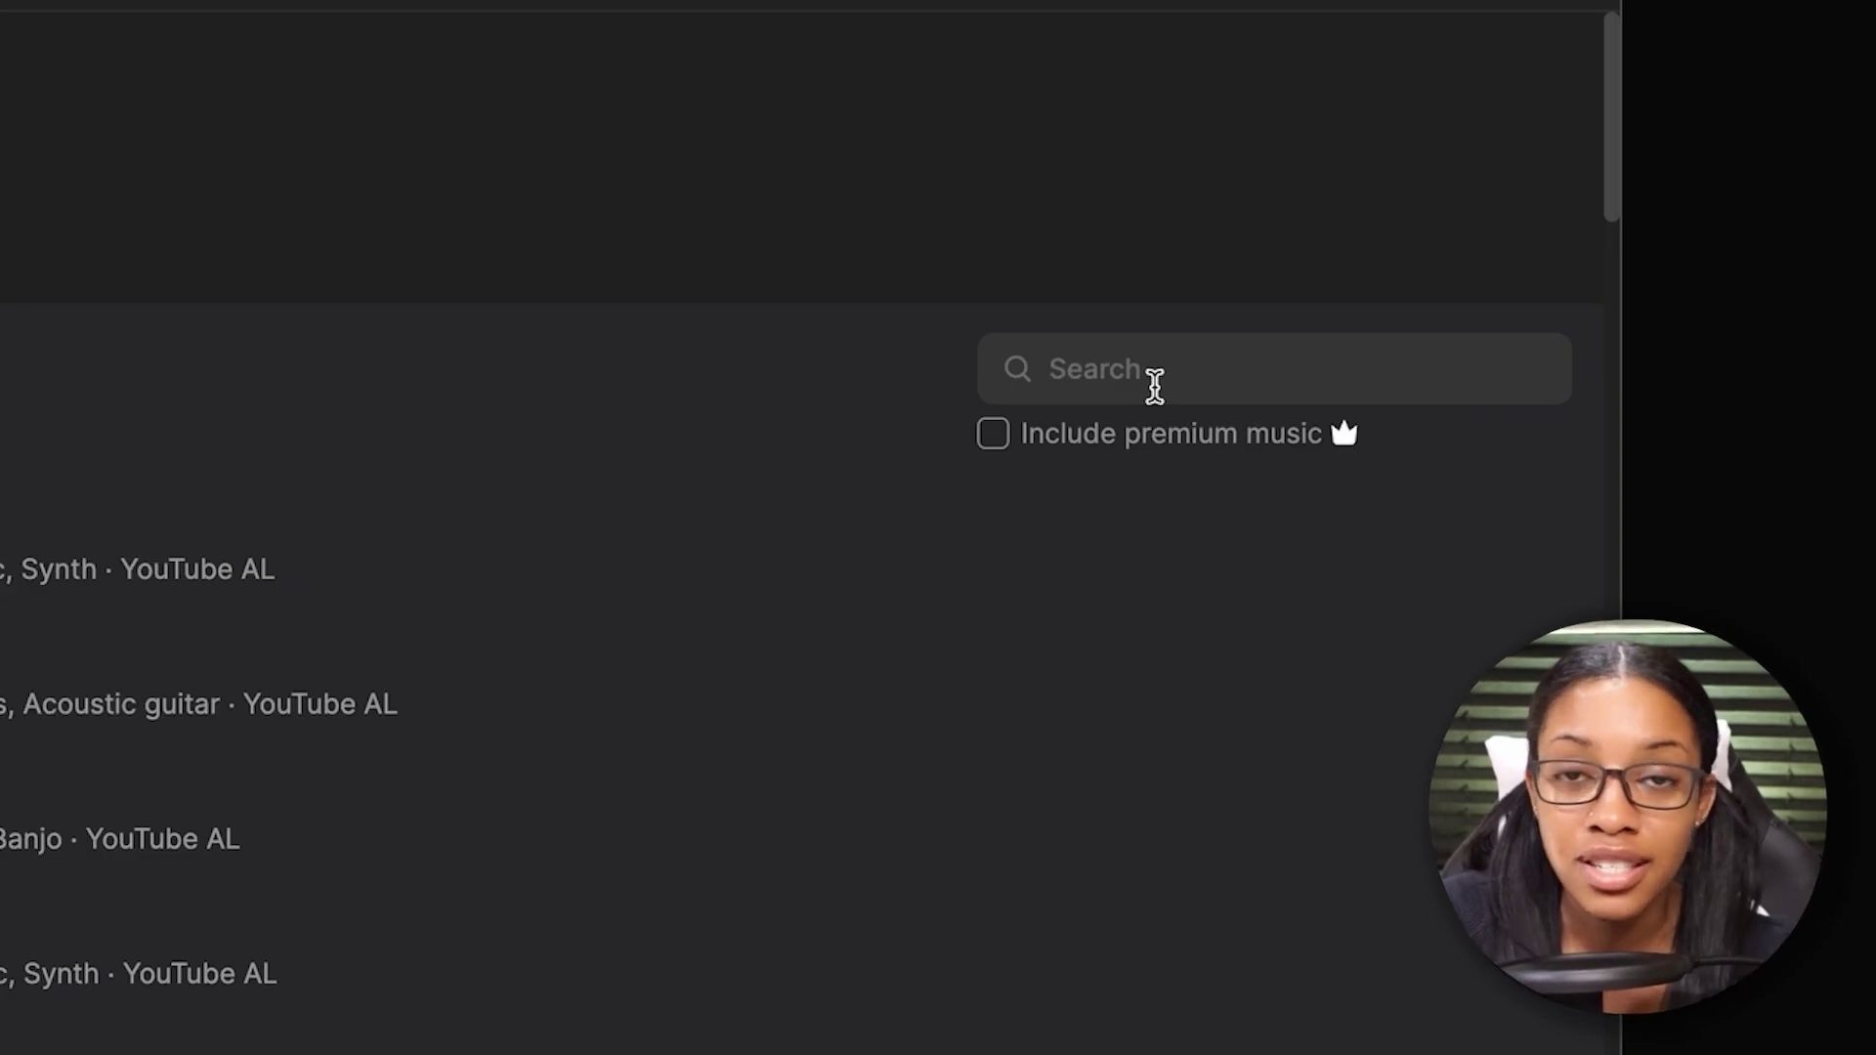
pyautogui.write('travel')
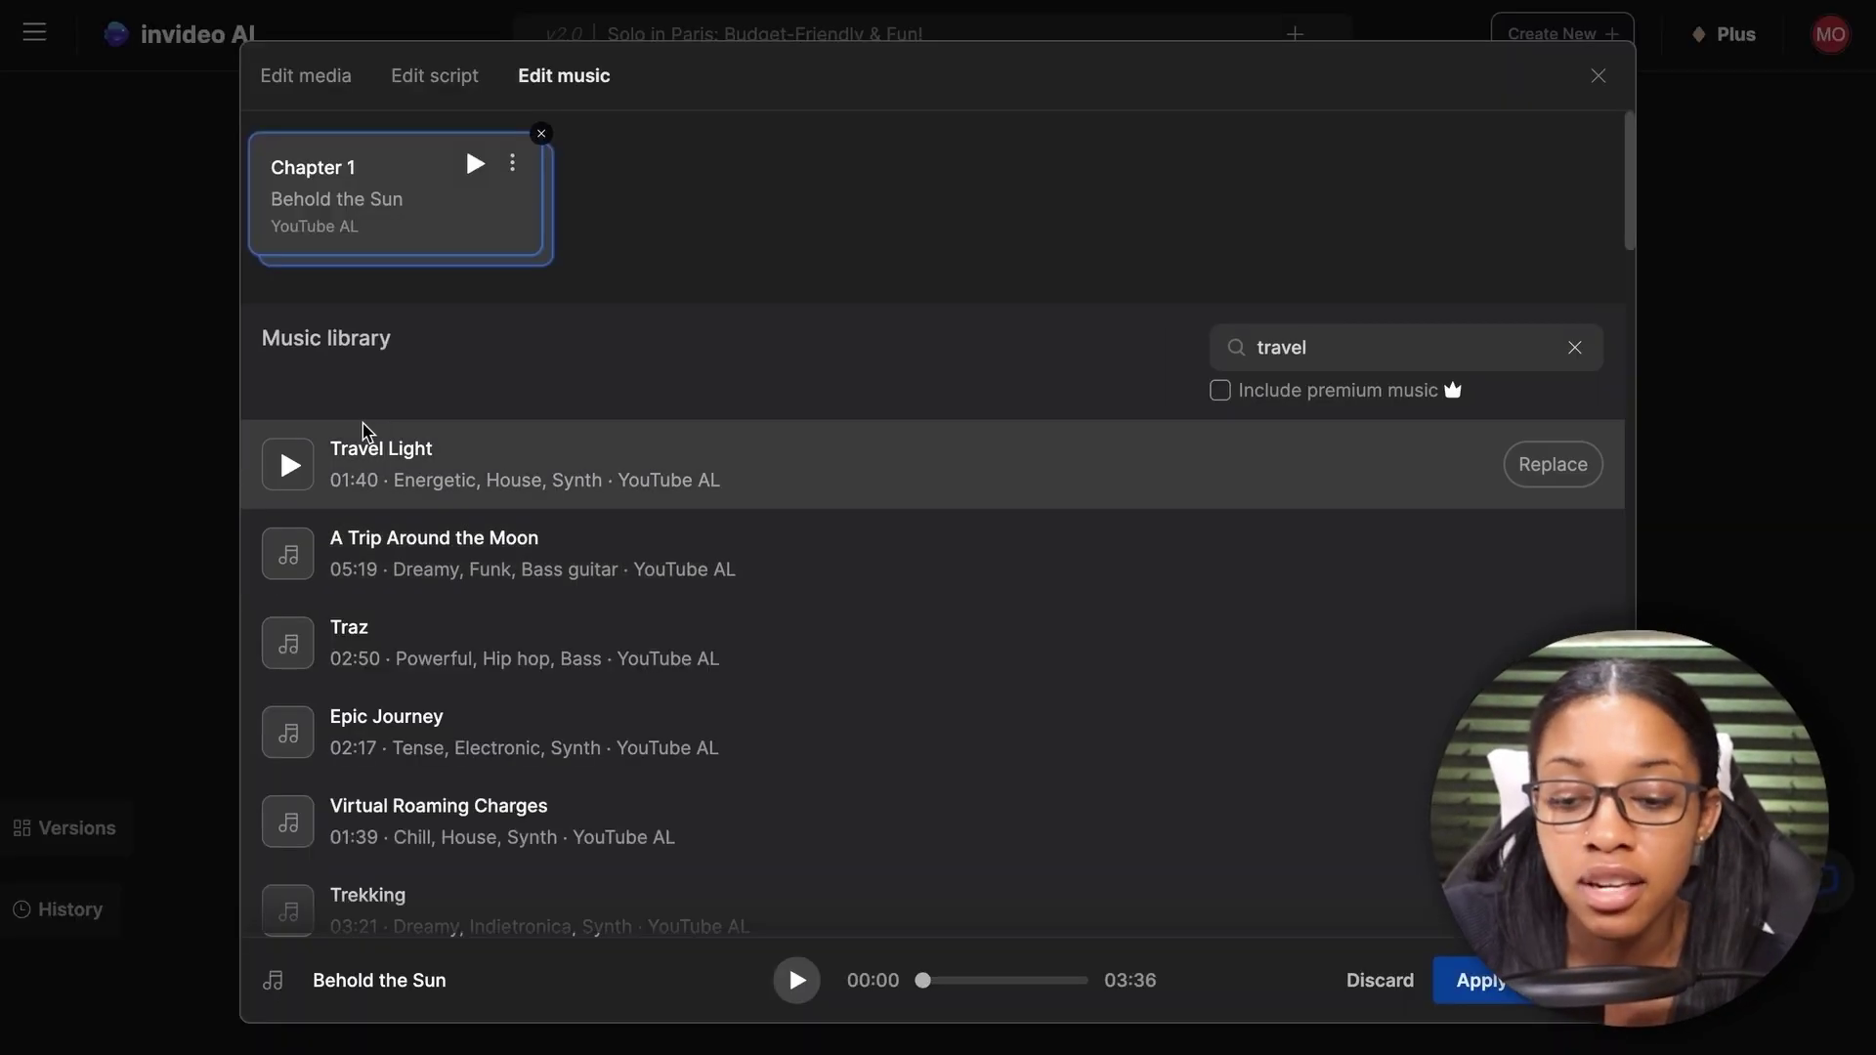
pyautogui.scroll(-2, 337, 528)
pyautogui.scroll(-2, 381, 618)
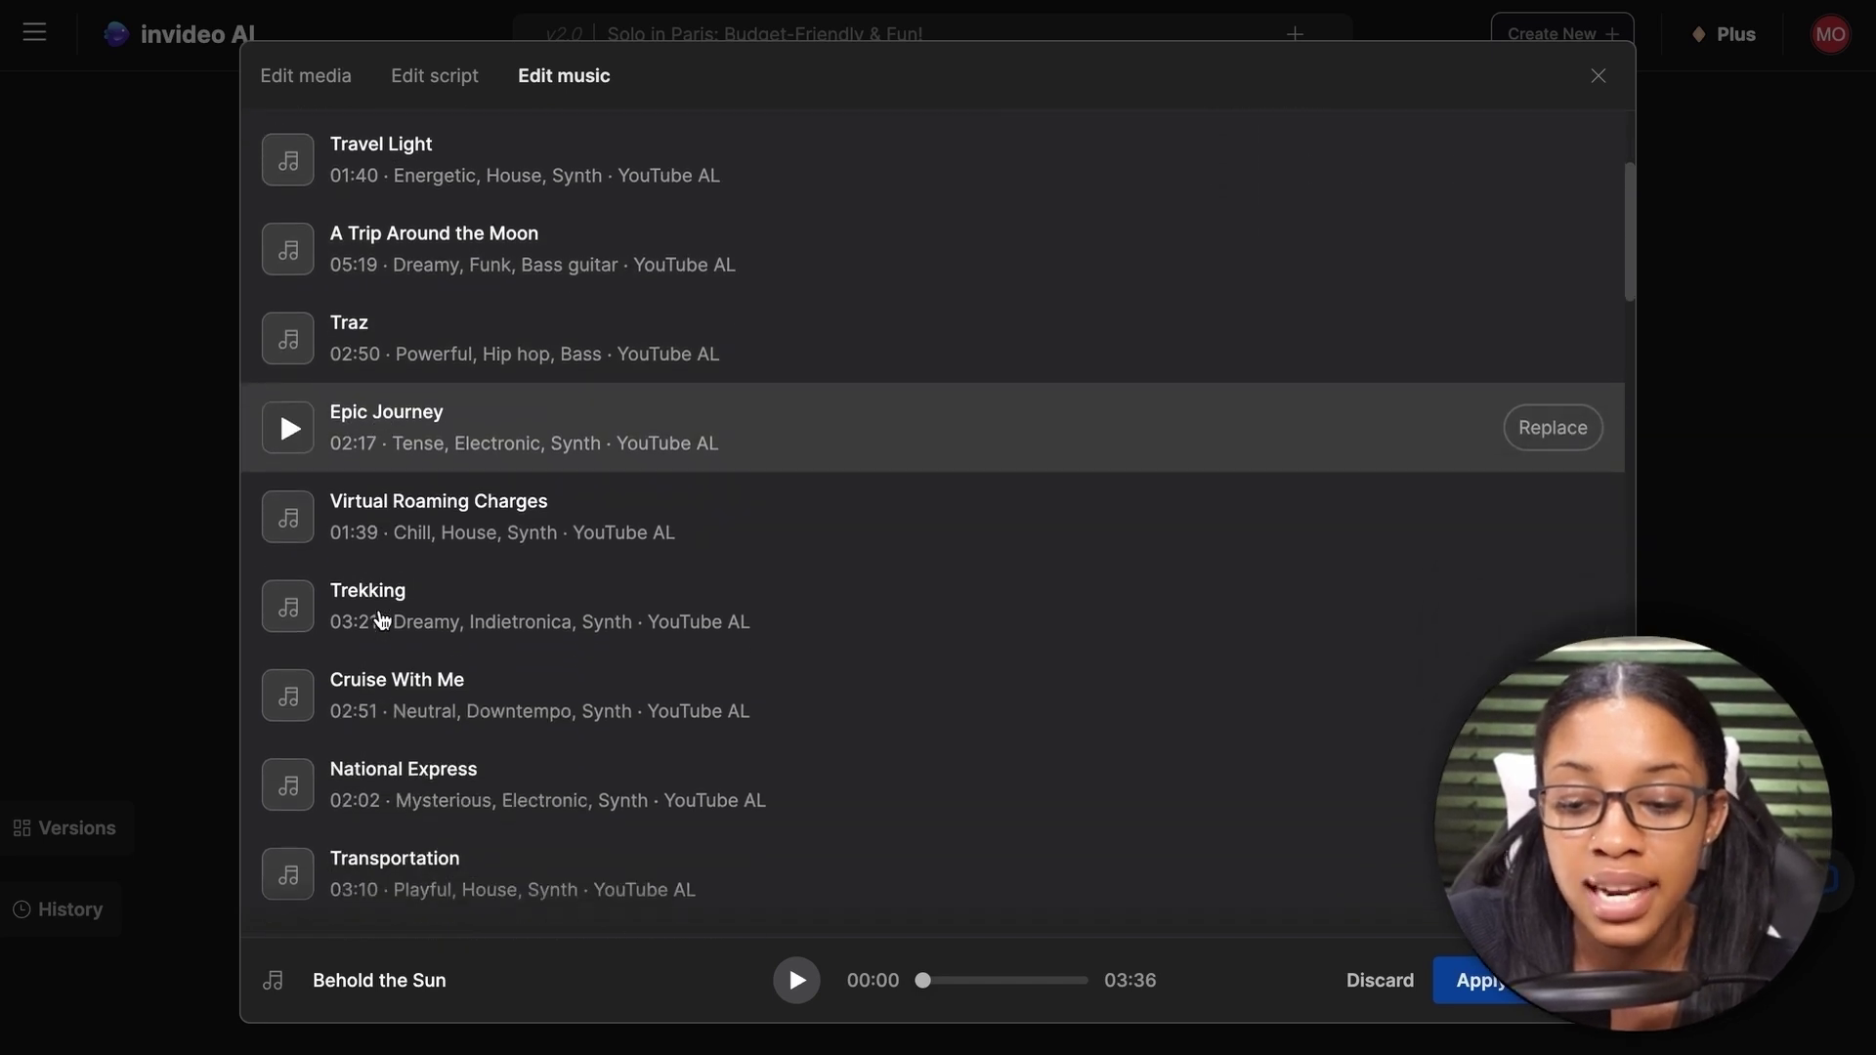
pyautogui.scroll(3, 382, 620)
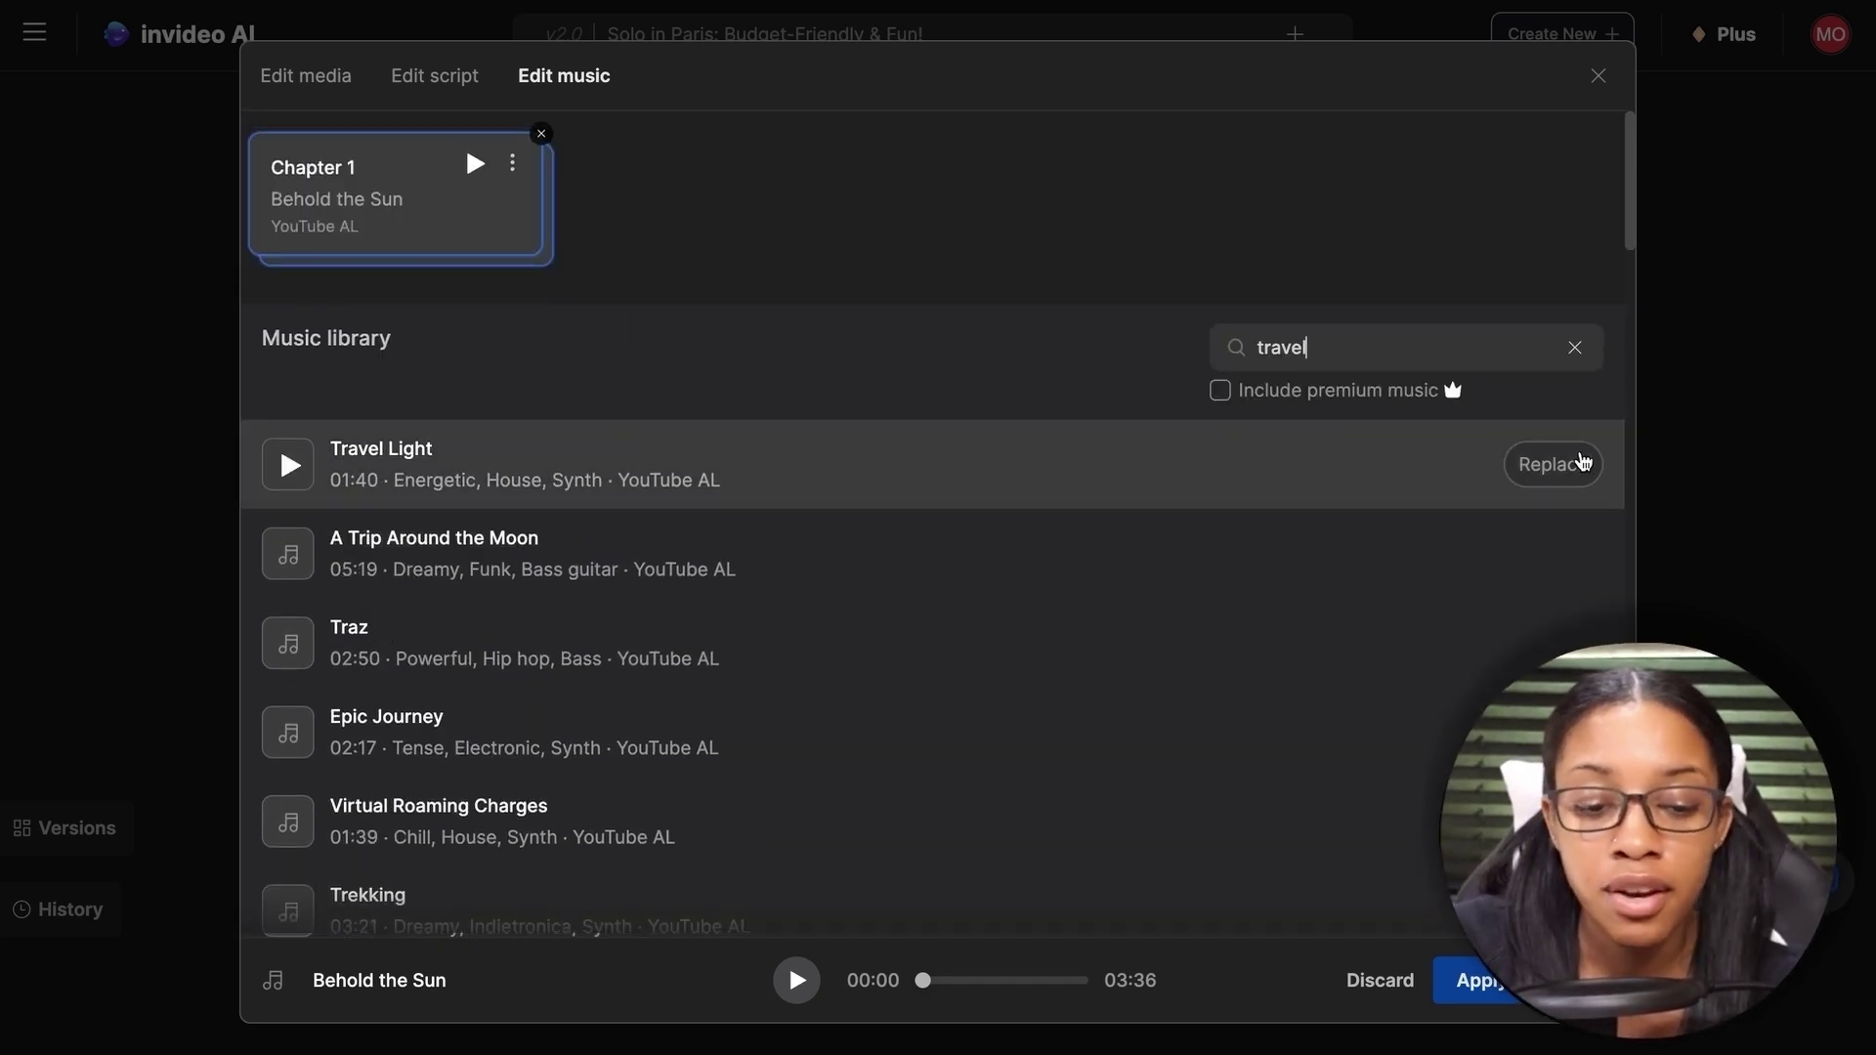
pyautogui.click(1575, 467)
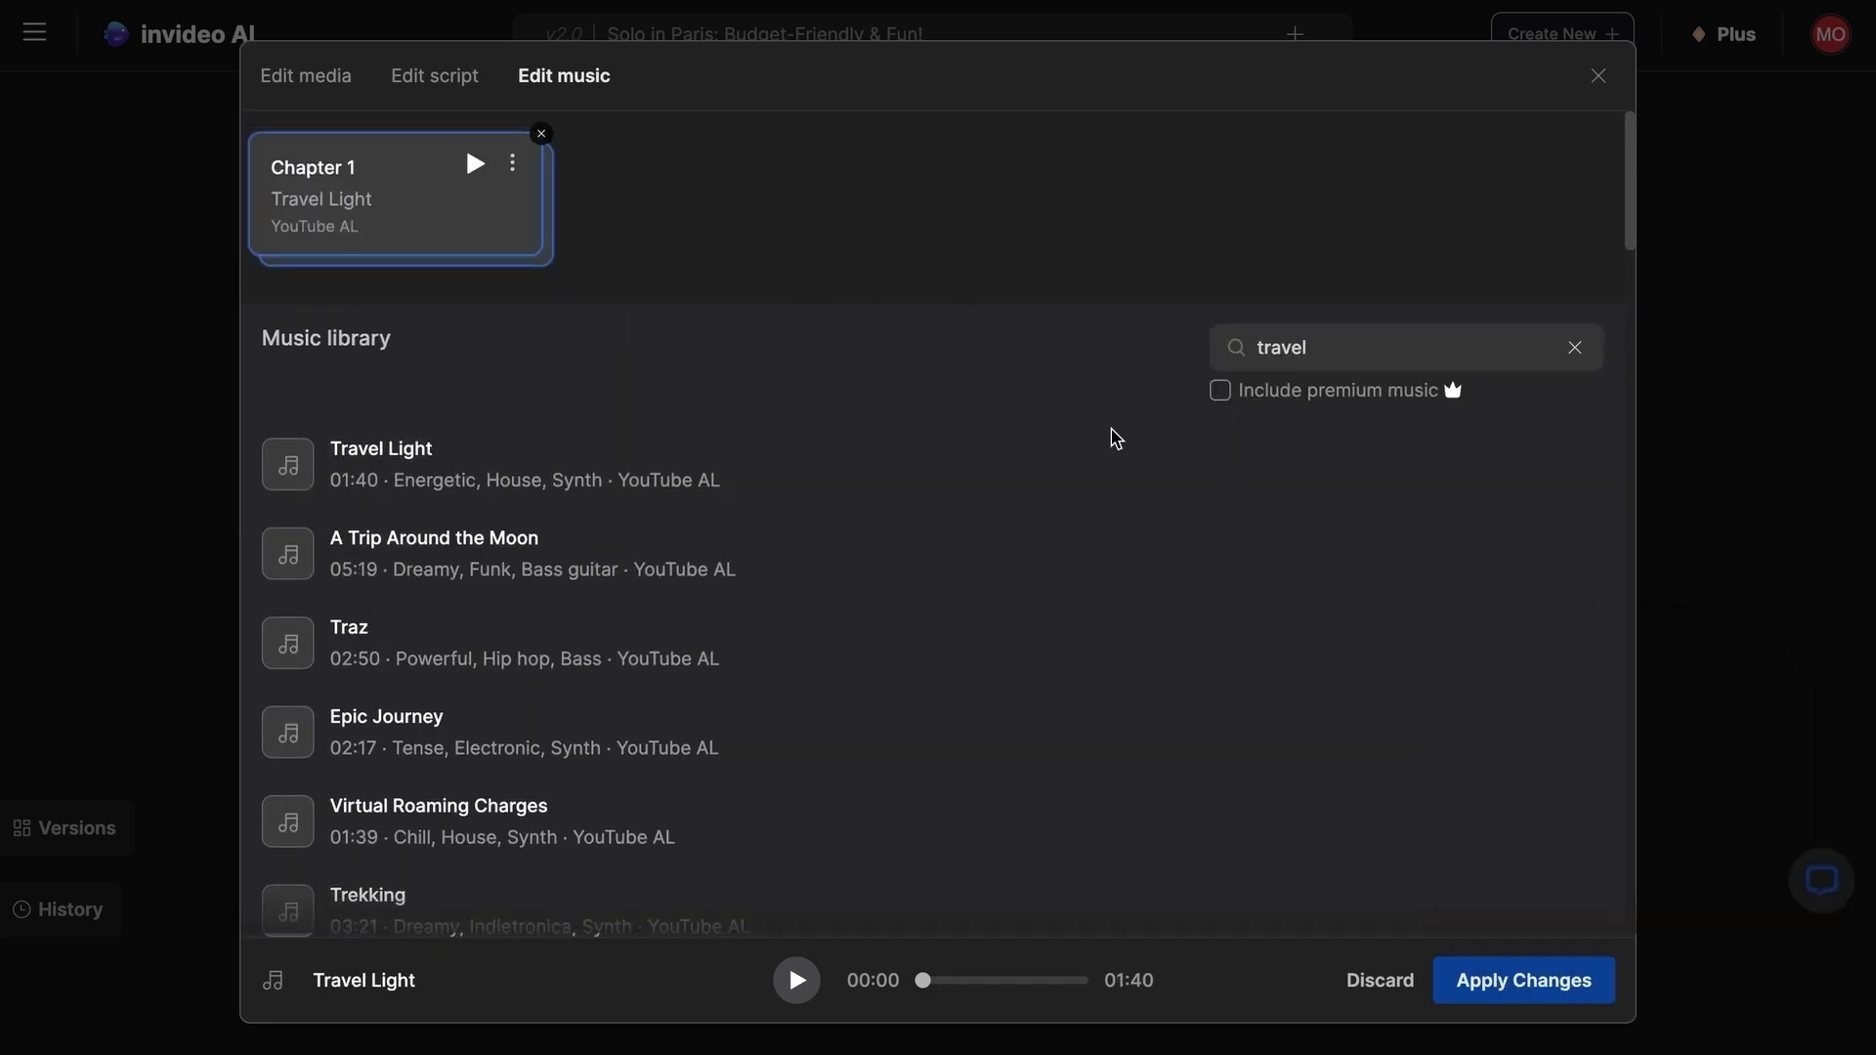
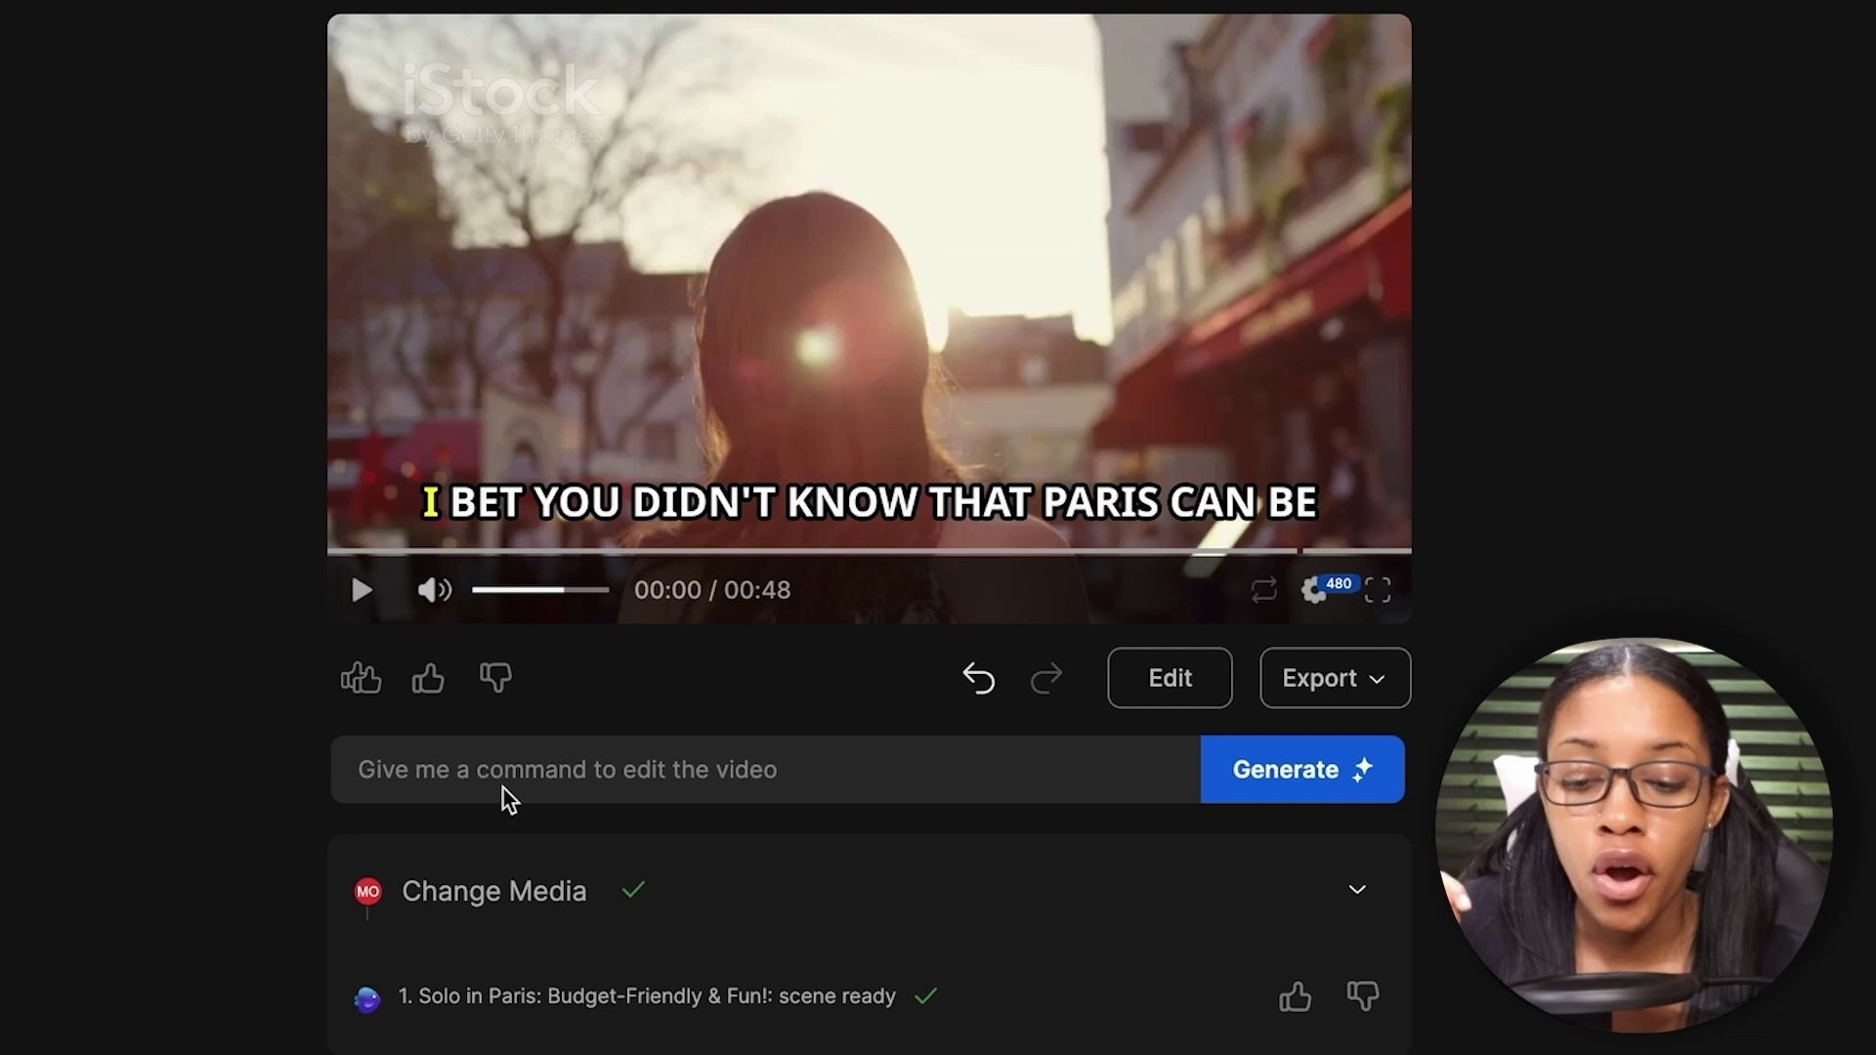
# Step: Play the first few seconds of the English version of the video and pause it
pyautogui.click(512, 779)
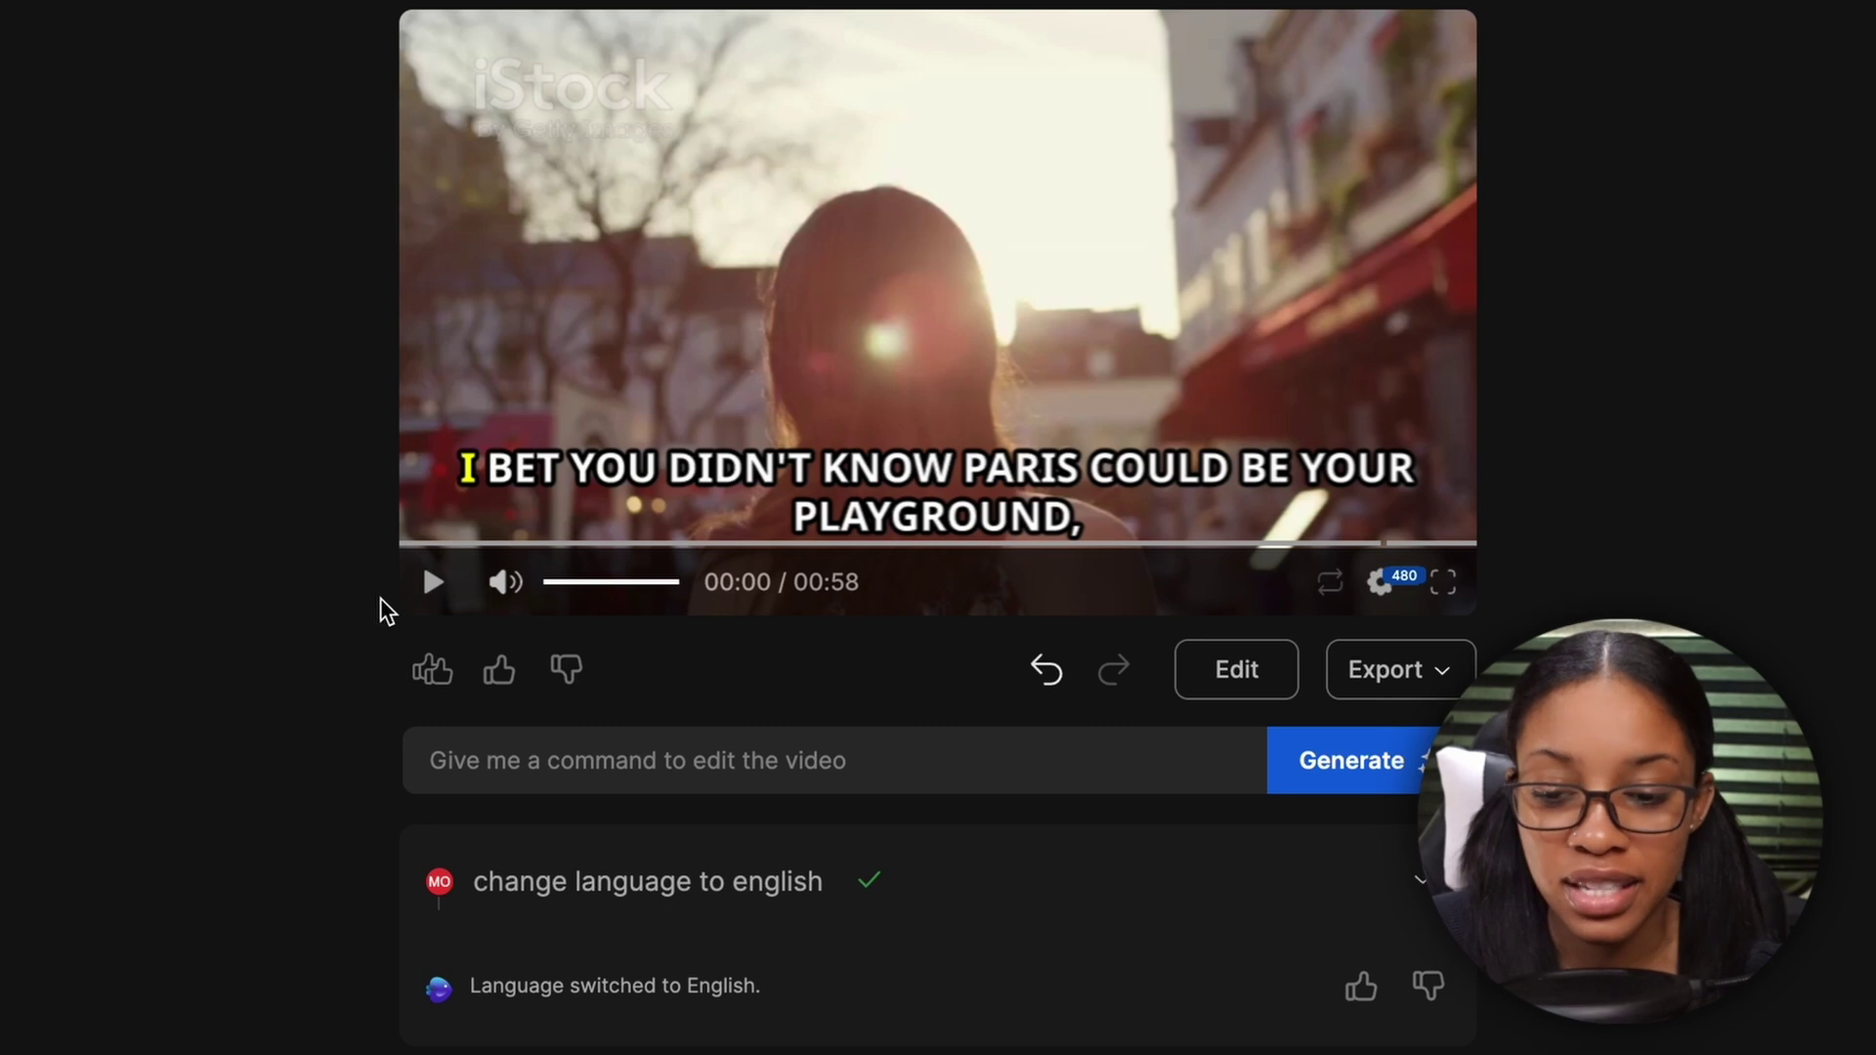
pyautogui.click(433, 583)
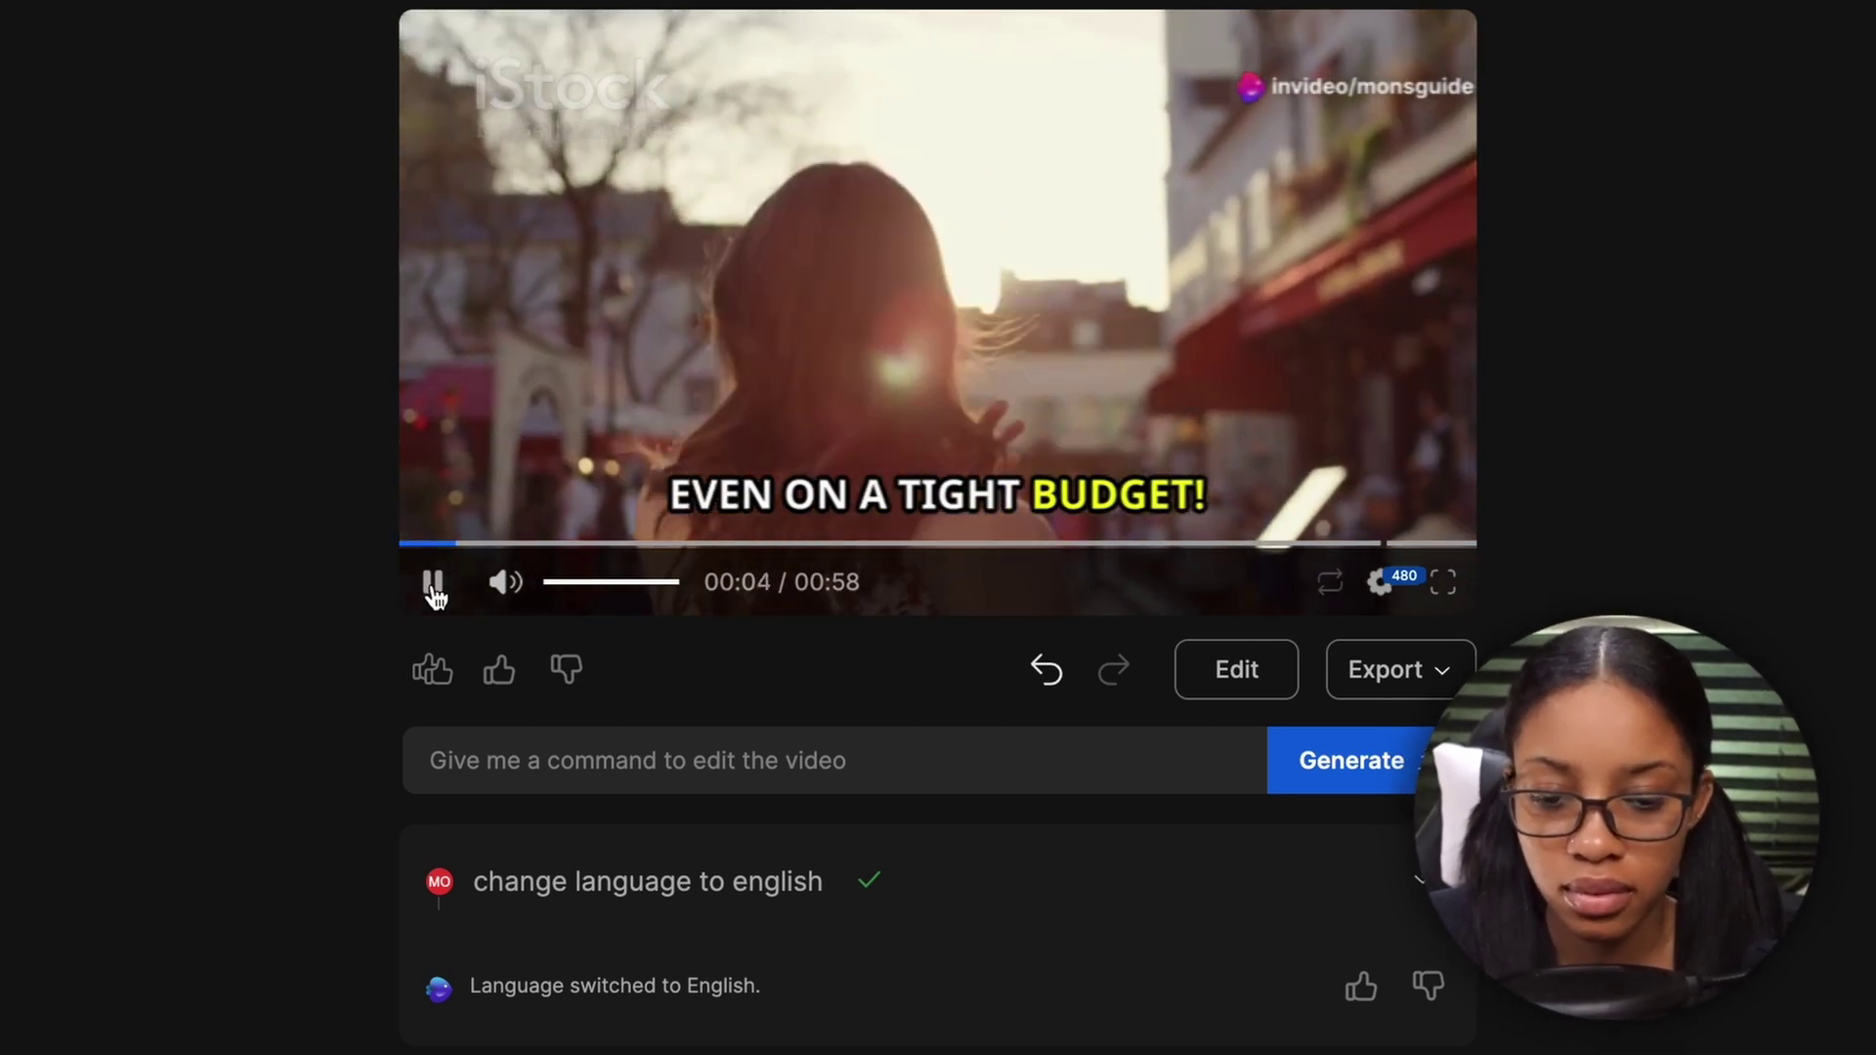
pyautogui.click(433, 584)
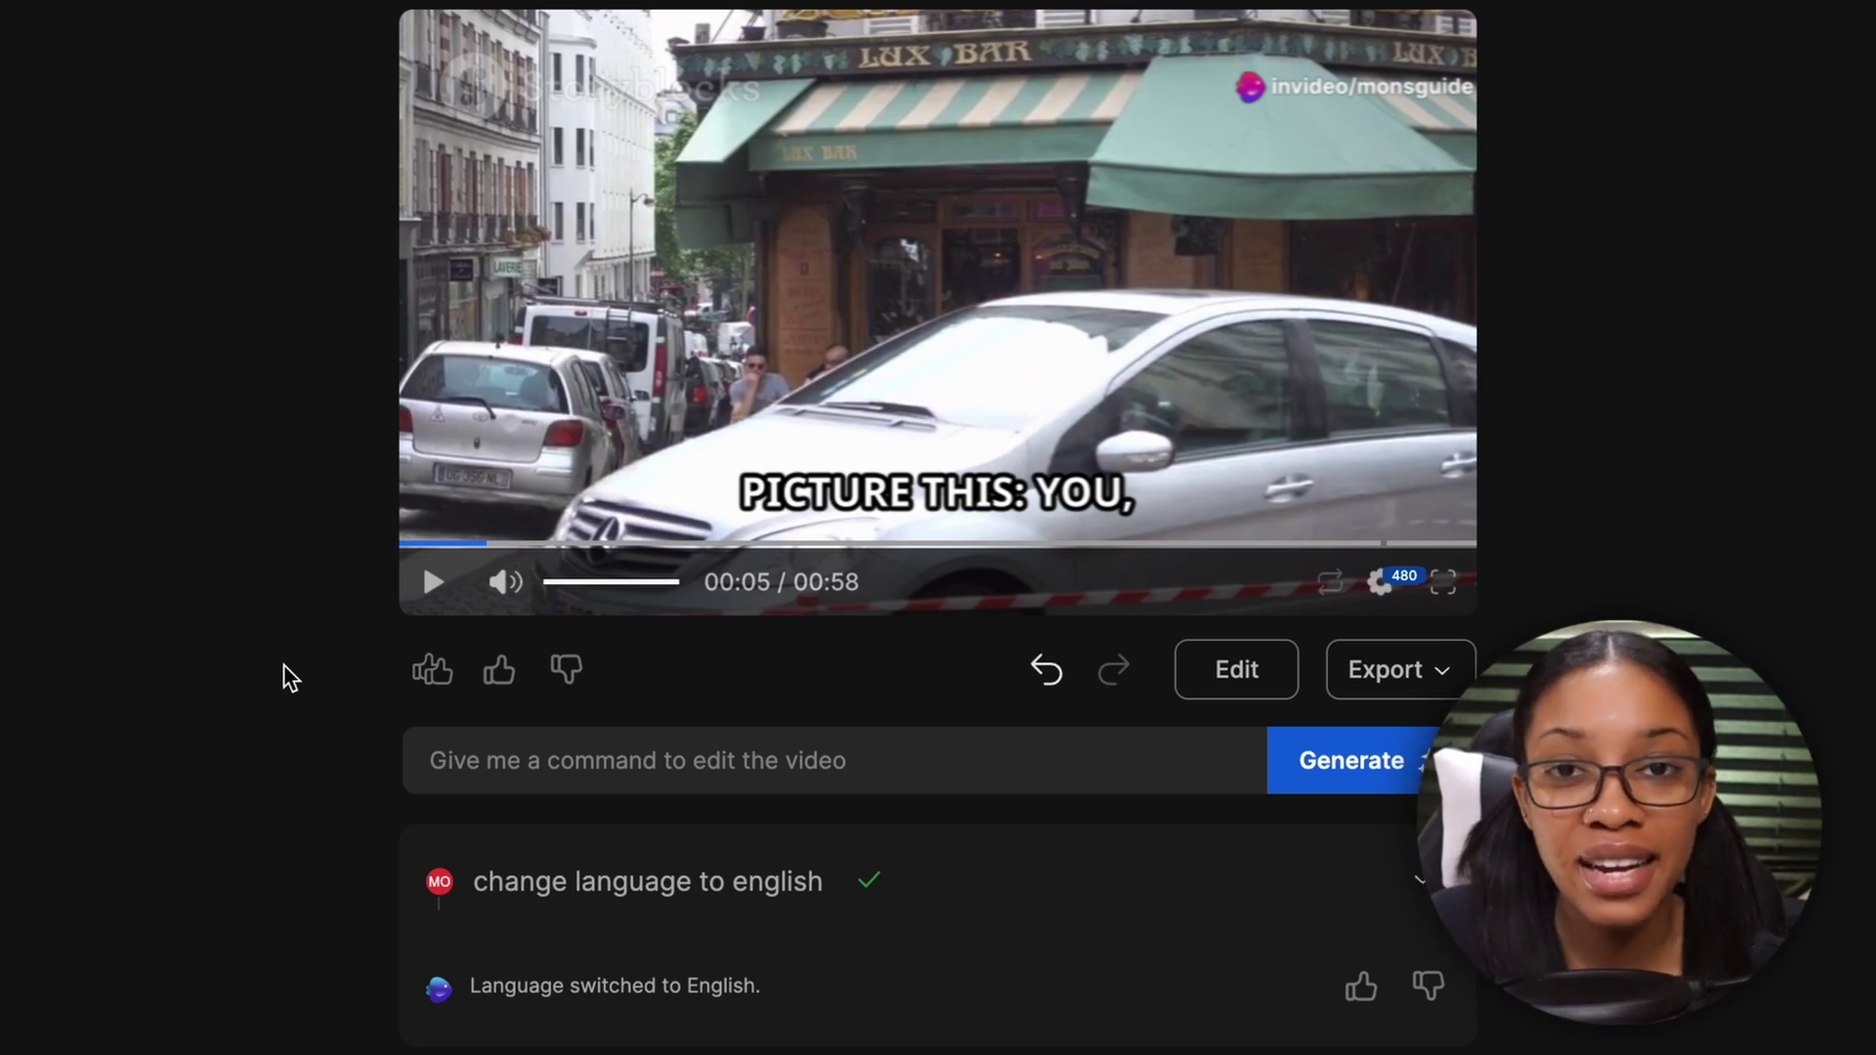
# Step: Use edit commands to change the video's language to Spanish and then to French
pyautogui.click(700, 762)
pyautogui.write('change language to ')
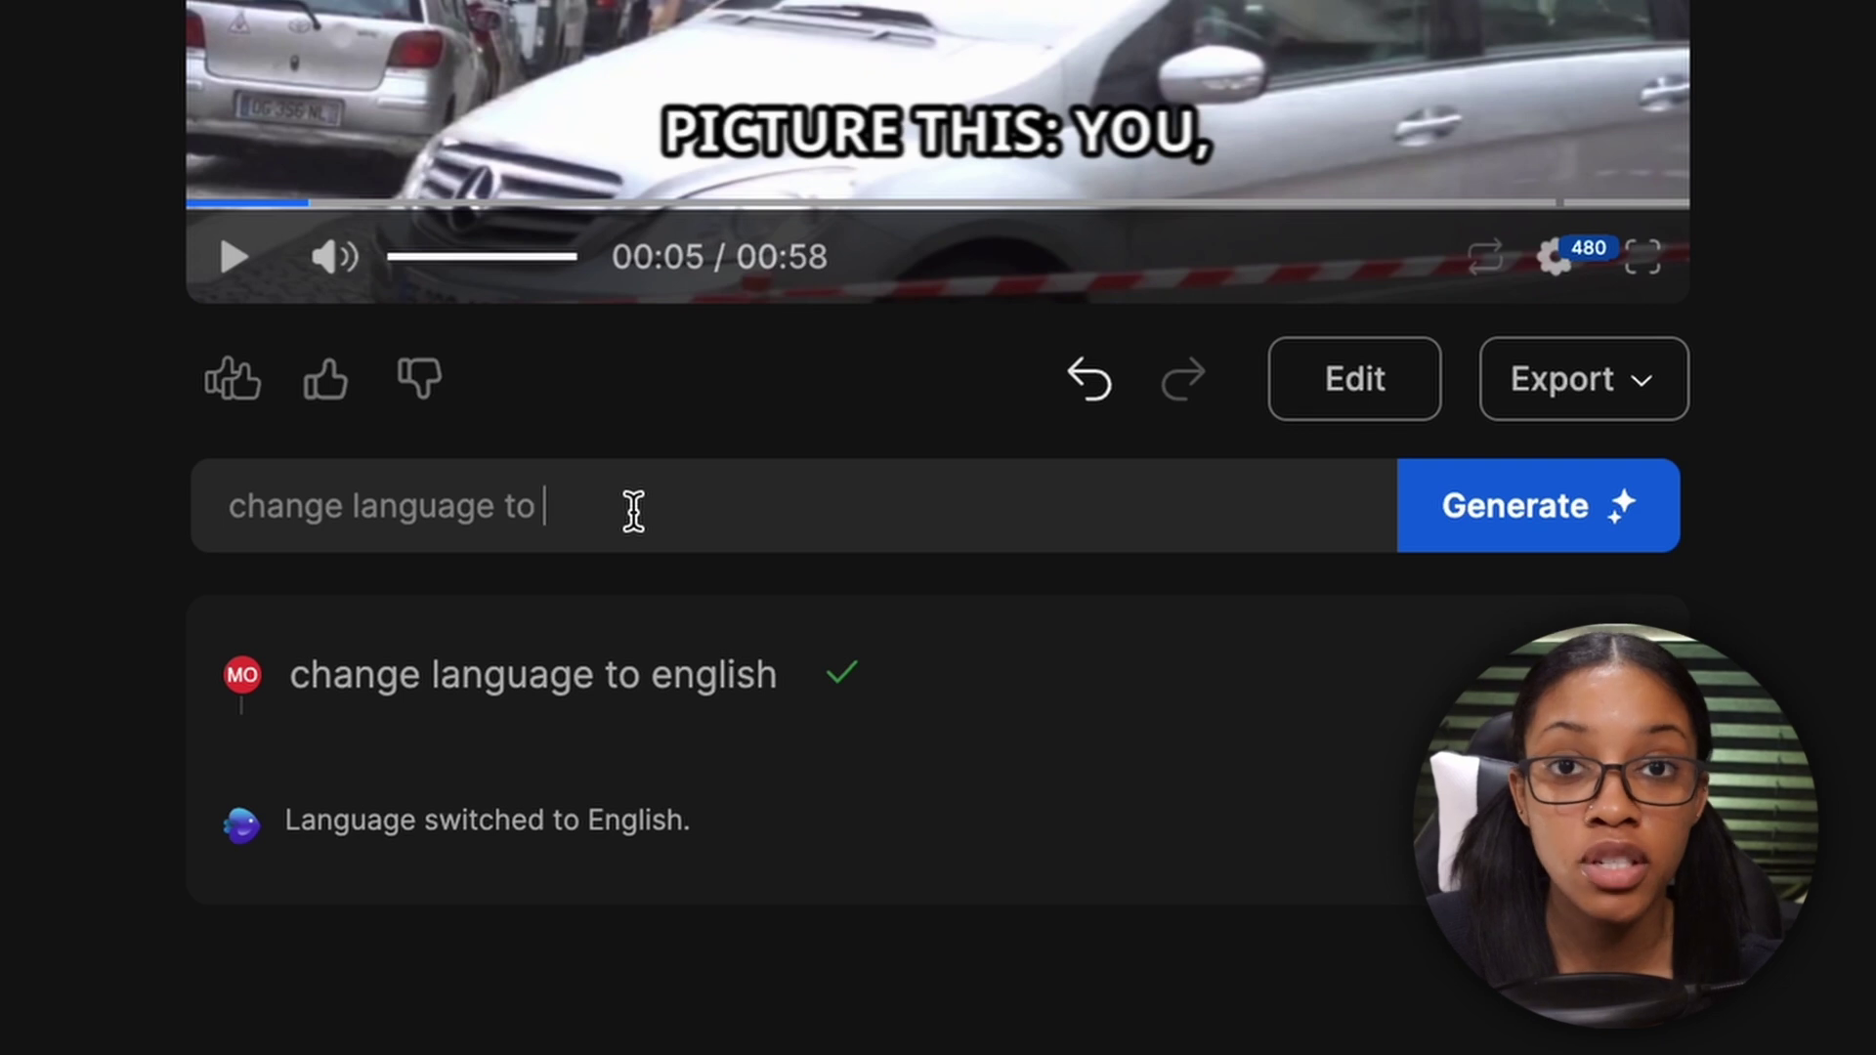
pyautogui.write('spanish')
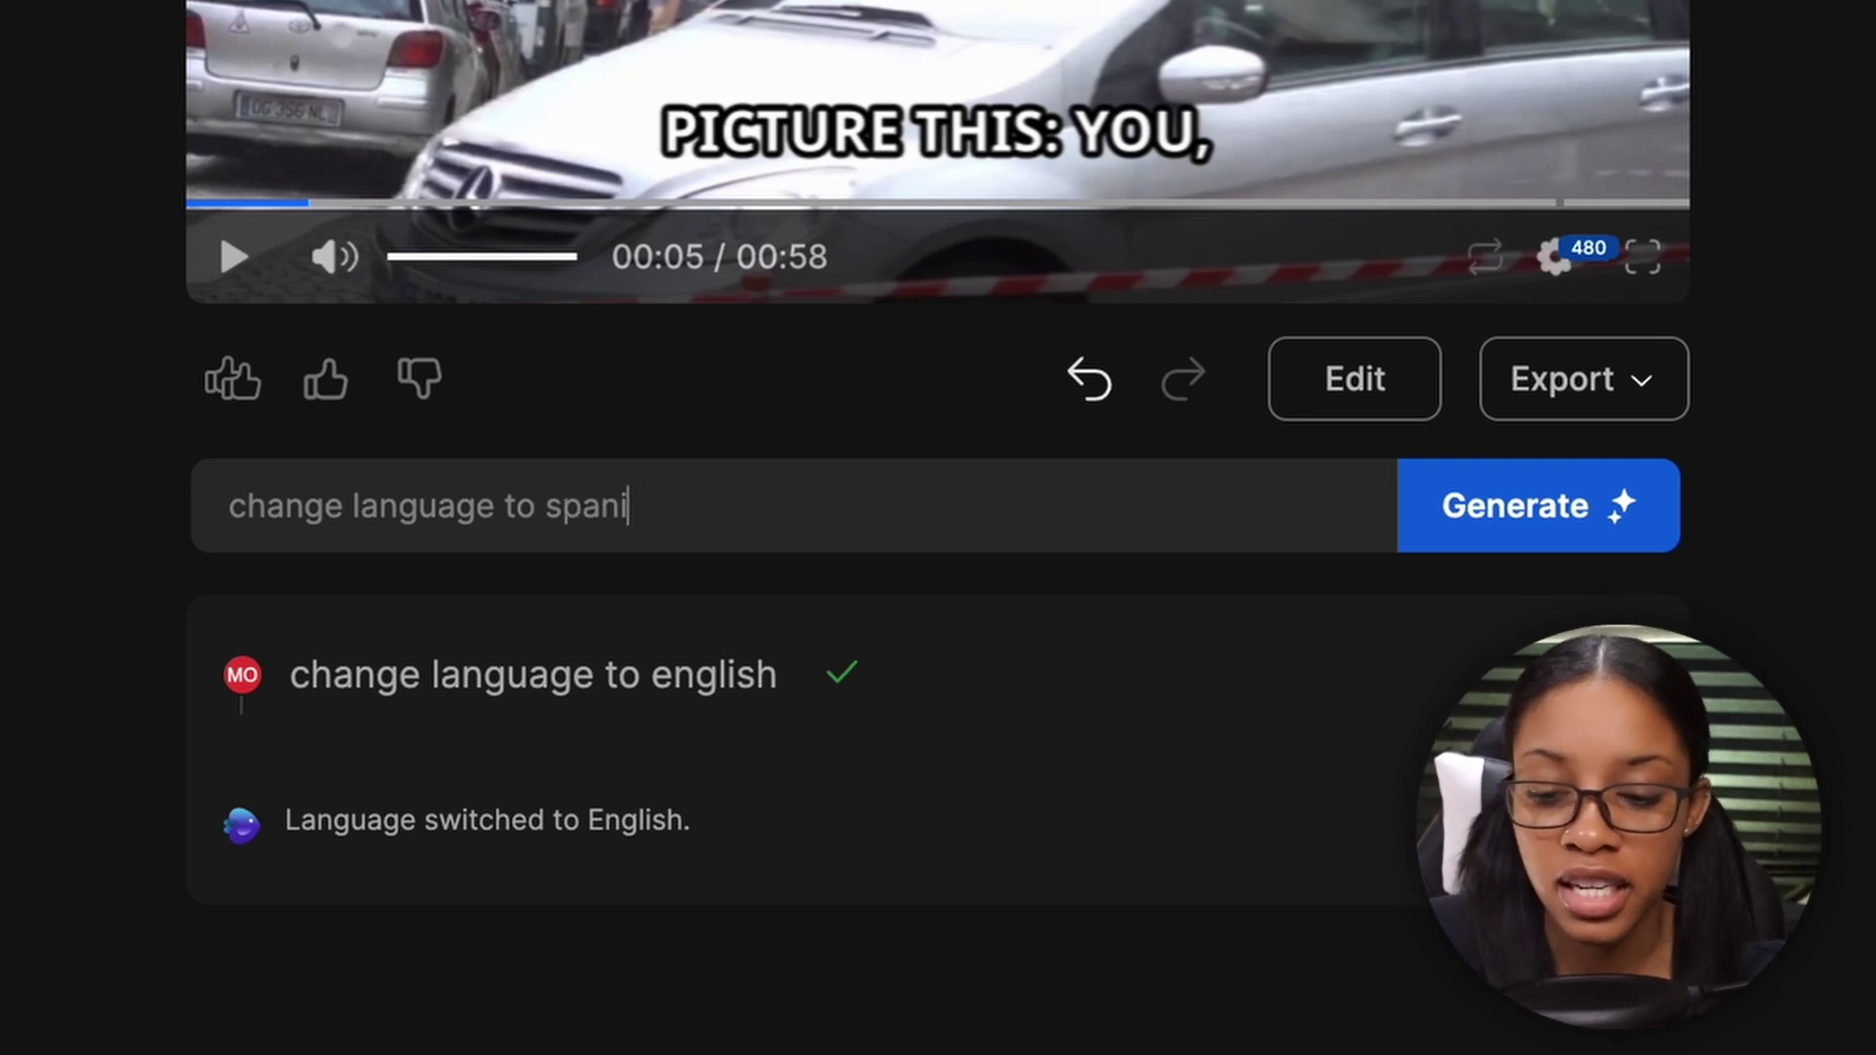
pyautogui.click(1530, 545)
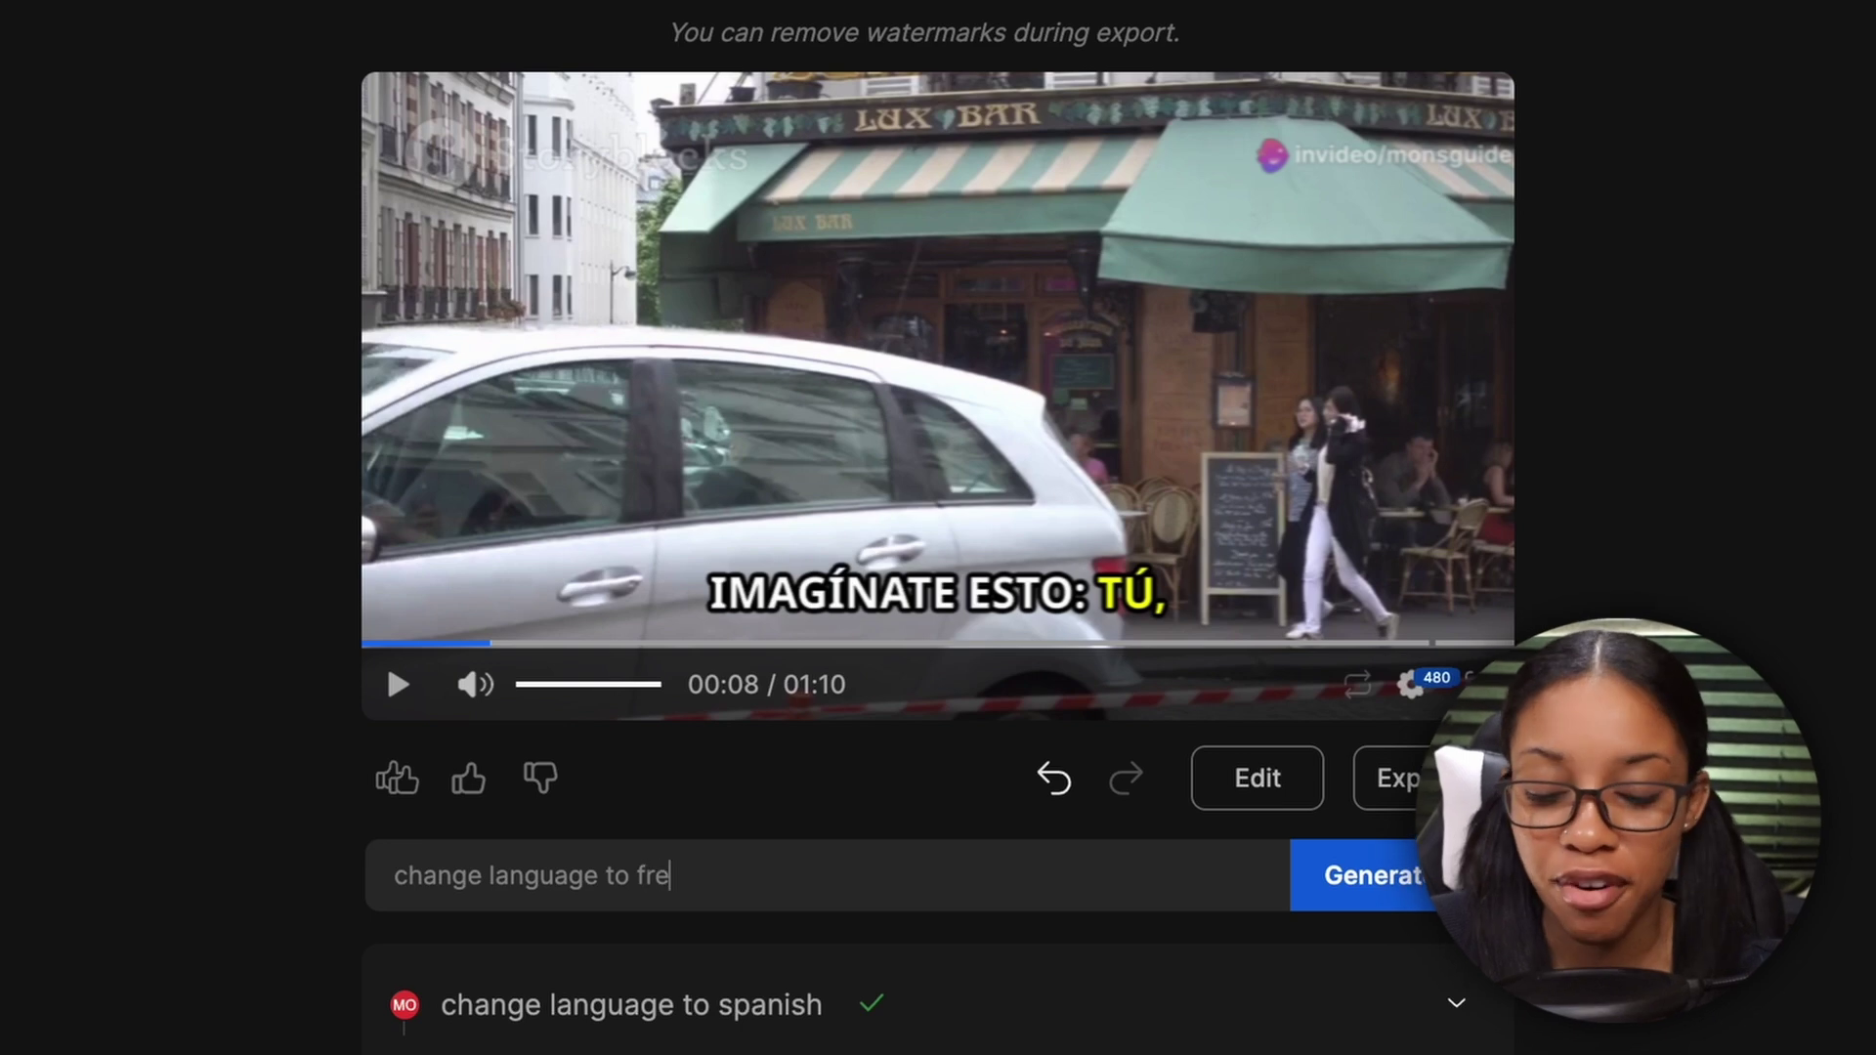
pyautogui.write('nch')
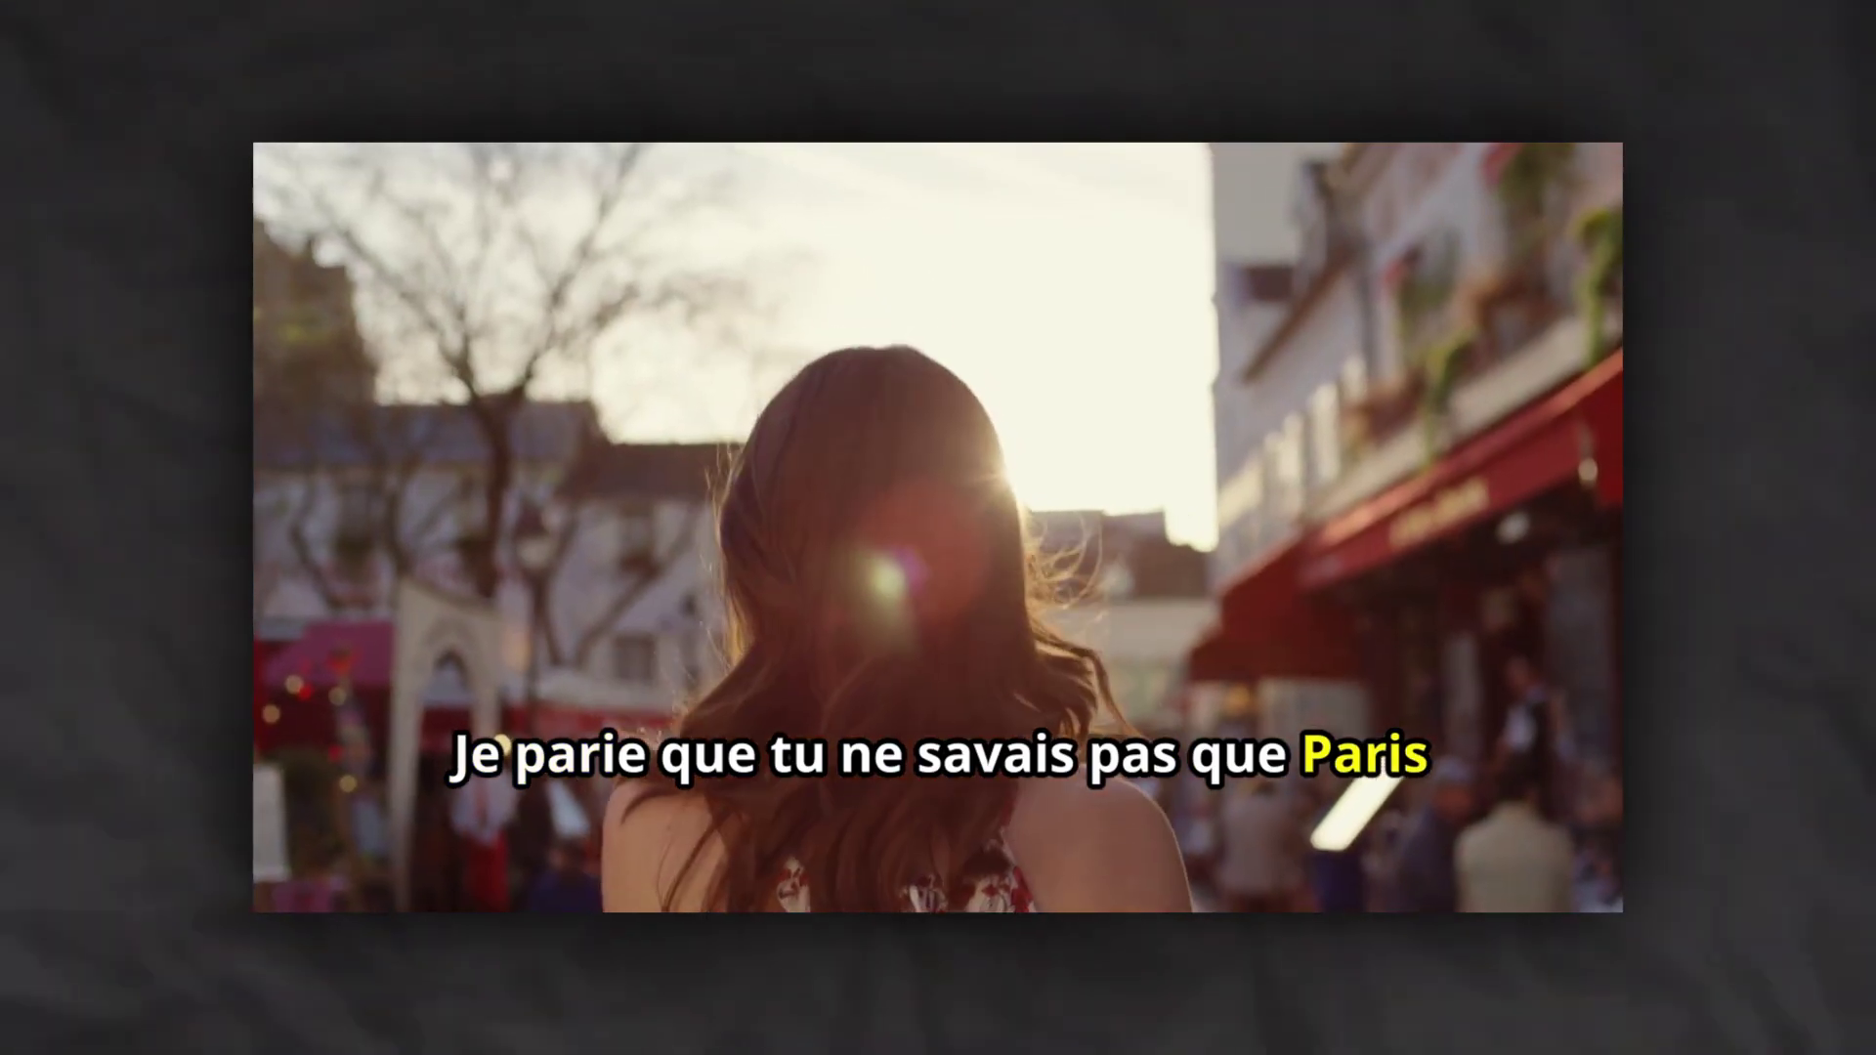